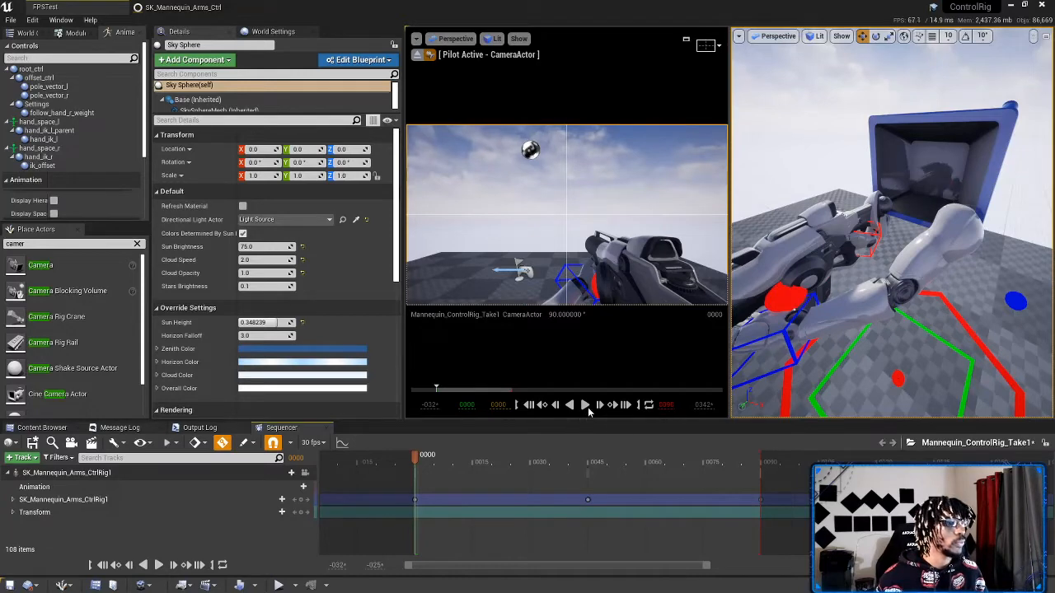
Step: Play the first-person arms animation in the level sequence and inspect the rig and gun from several angles
{"action": "left_click", "coordinate": [584, 406]}
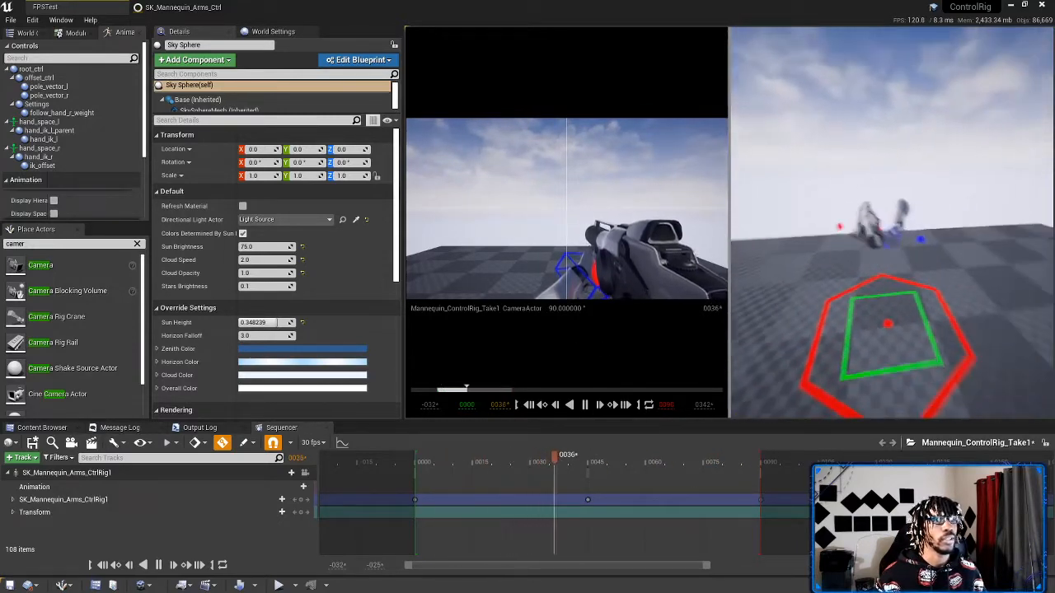
{"action": "right_click_drag", "start_coordinate": [880, 234], "coordinate": [837, 229]}
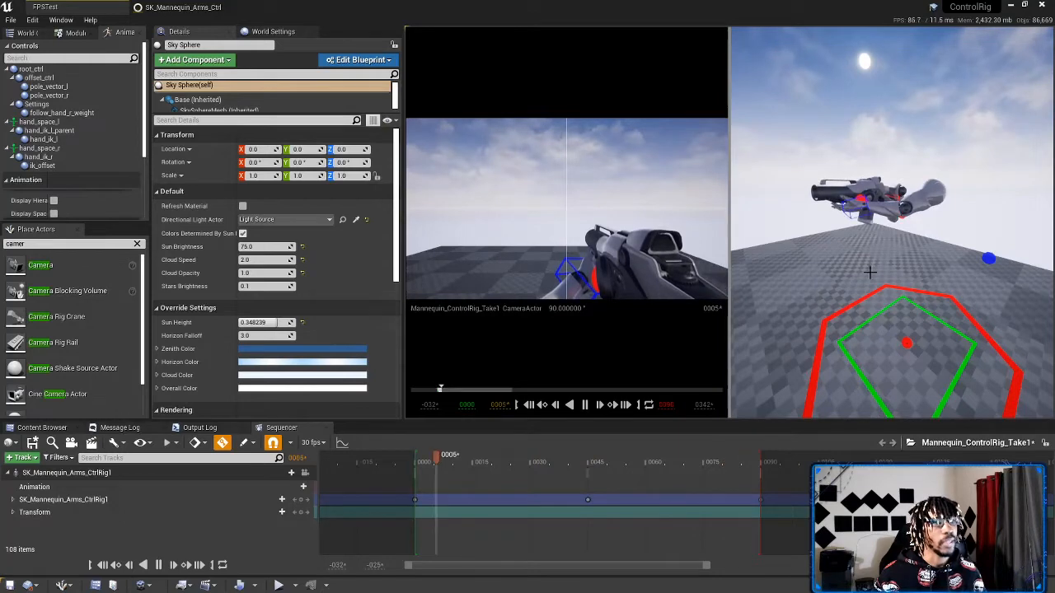
{"action": "left_click_drag", "start_coordinate": [868, 271], "coordinate": [981, 278], "text": "alt"}
{"action": "right_click_drag", "start_coordinate": [892, 248], "coordinate": [748, 268]}
{"action": "key", "text": "s"}
{"action": "mouse_move", "coordinate": [569, 239]}
{"action": "right_mouse_down"}
{"action": "mouse_move", "coordinate": [579, 239]}
{"action": "mouse_move", "coordinate": [548, 239]}
{"action": "right_mouse_up"}
{"action": "mouse_move", "coordinate": [868, 240]}
{"action": "right_mouse_down"}
{"action": "mouse_move", "coordinate": [845, 242]}
{"action": "mouse_move", "coordinate": [868, 240]}
{"action": "right_mouse_up"}
Step: Nudge the hand_ik_l and hand_ik_r controls slightly at frame 47 to pose both hands
{"action": "left_click", "coordinate": [857, 215]}
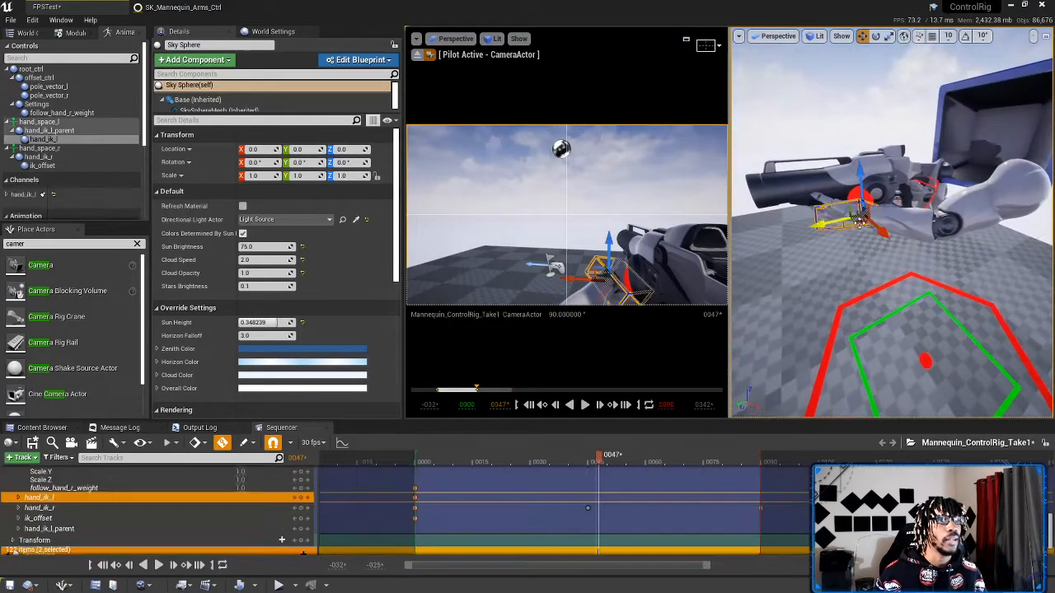
{"action": "left_click_drag", "start_coordinate": [819, 224], "coordinate": [821, 224]}
{"action": "right_click_drag", "start_coordinate": [833, 239], "coordinate": [857, 255]}
{"action": "left_click", "coordinate": [888, 218]}
{"action": "mouse_move", "coordinate": [859, 226]}
{"action": "left_mouse_down"}
{"action": "mouse_move", "coordinate": [871, 225]}
{"action": "mouse_move", "coordinate": [862, 233]}
{"action": "left_mouse_up"}
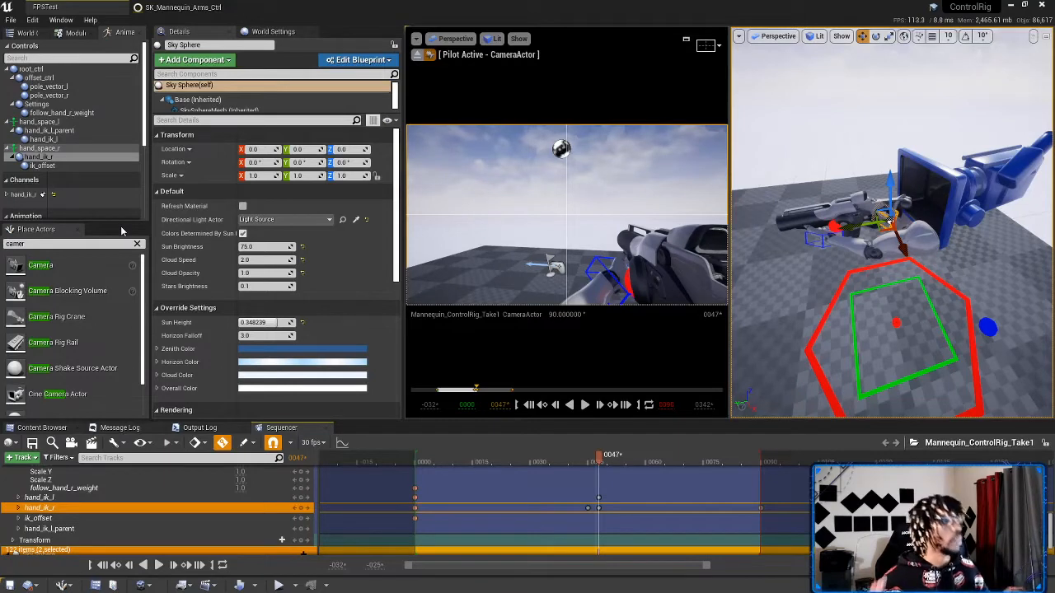
Step: Show the contents of the ControlRig folder among the project assets and collapse its subfolders
{"action": "left_click", "coordinate": [41, 428]}
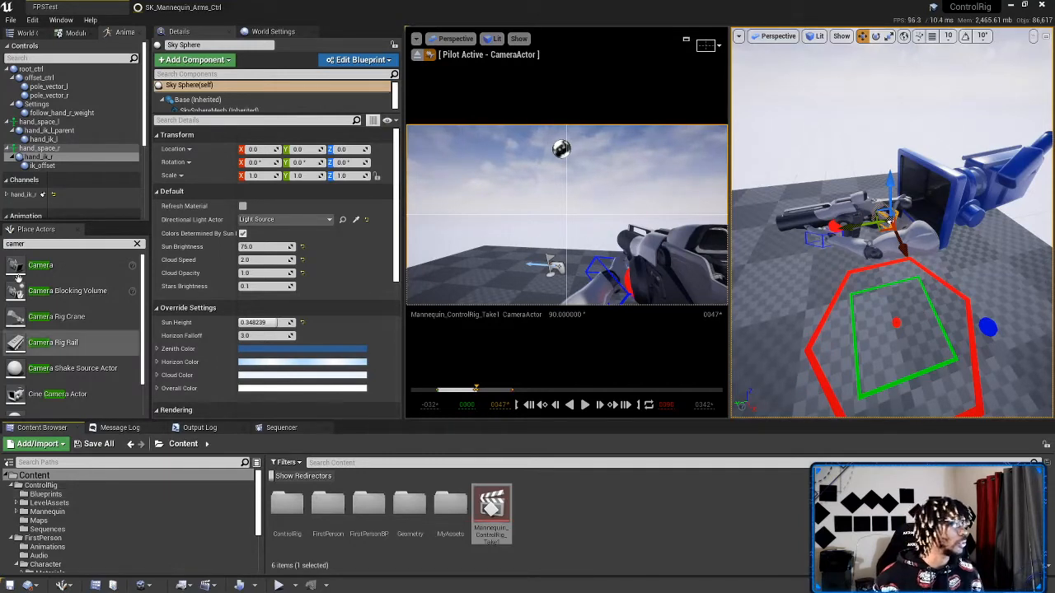
{"action": "left_click", "coordinate": [43, 486]}
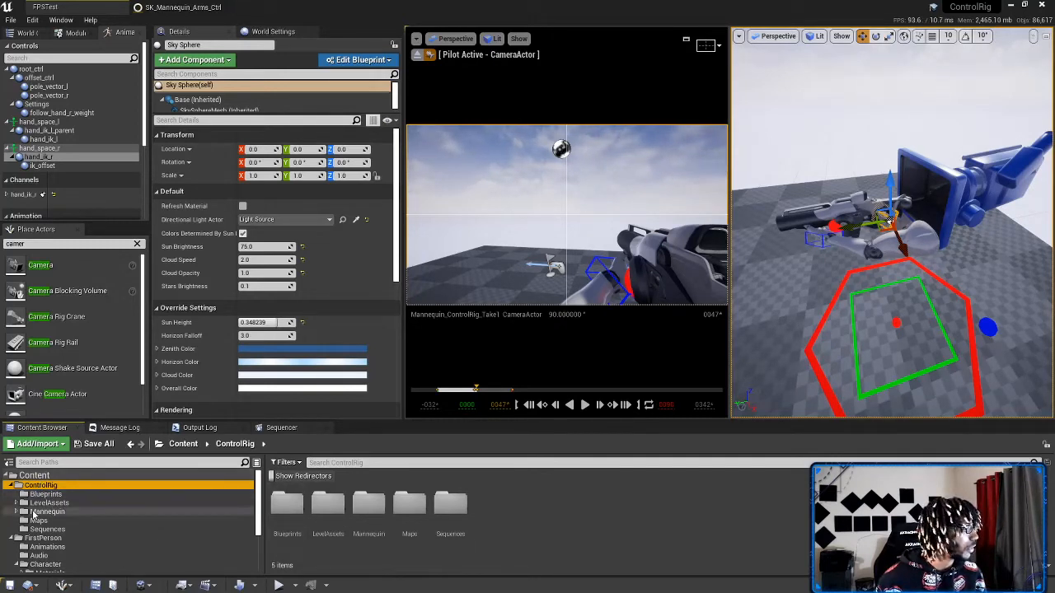
{"action": "left_click", "coordinate": [12, 487]}
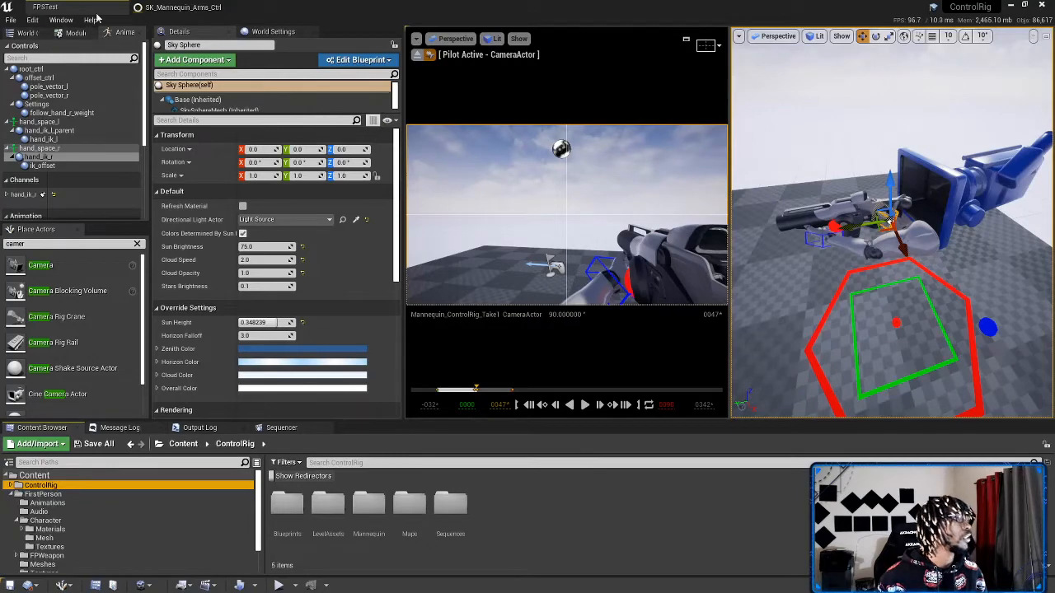
Step: Search the project's plugins for "control" to check whether Control Rig is enabled, and close the plugin list
{"action": "left_click", "coordinate": [11, 20]}
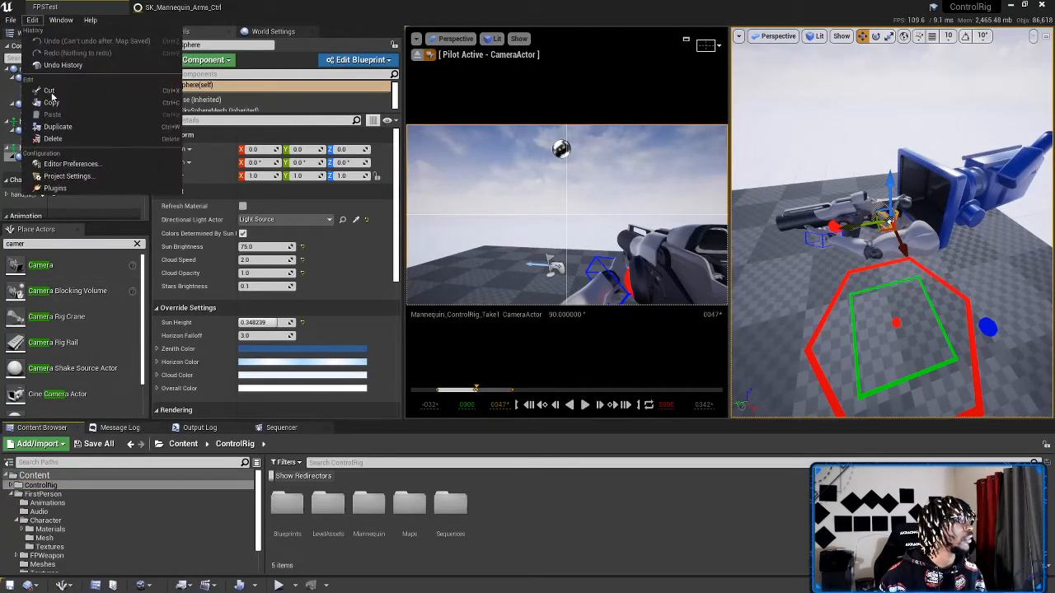
{"action": "left_click", "coordinate": [53, 183]}
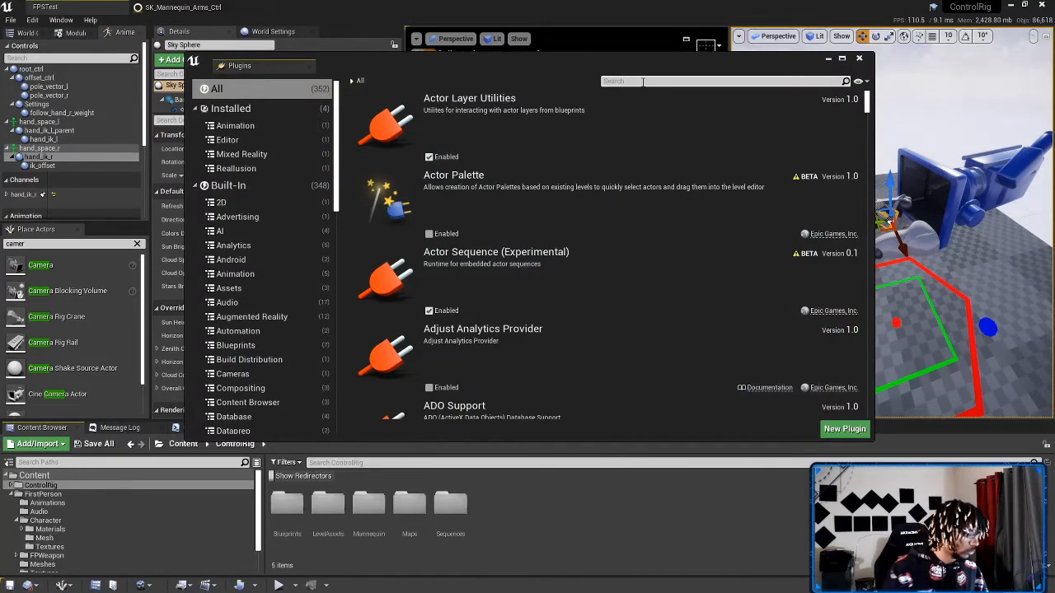
{"action": "type", "text": "control"}
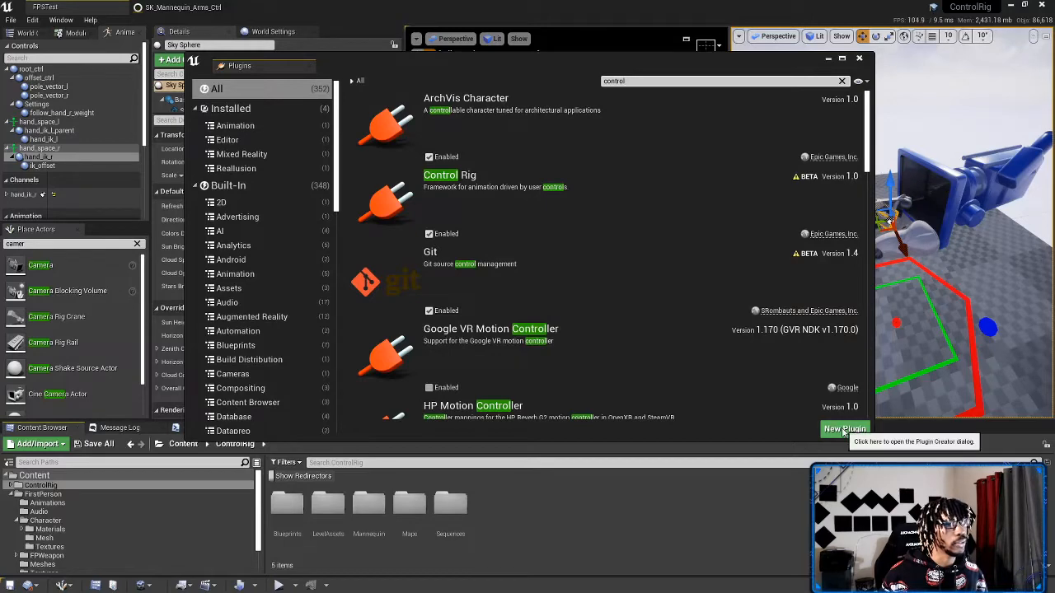
{"action": "left_click", "coordinate": [859, 58]}
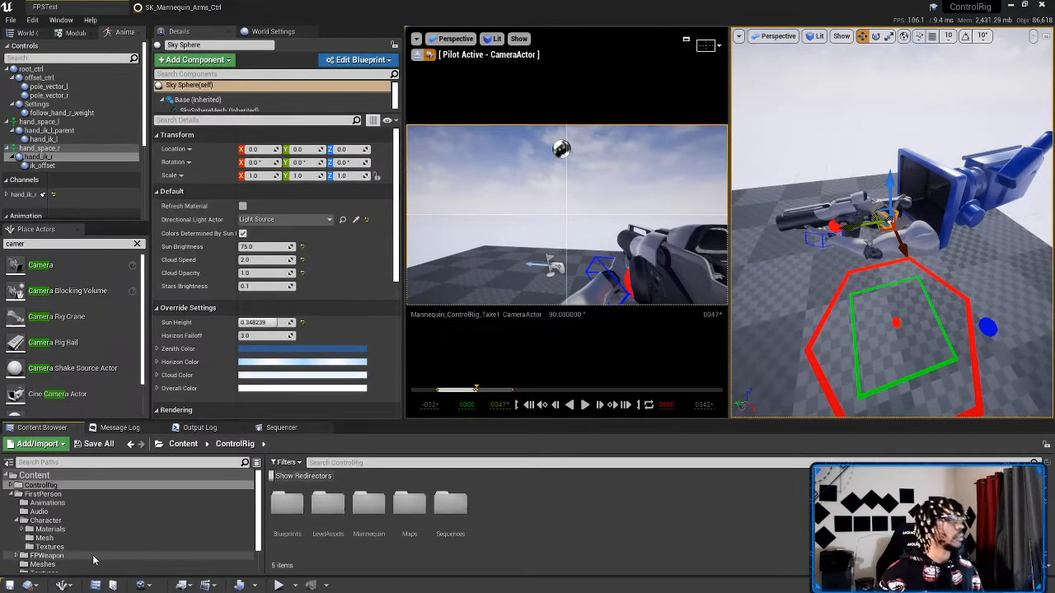
Step: Open the FPSRigTutorial level from the Maps folder inside ControlRig
{"action": "left_click", "coordinate": [12, 494]}
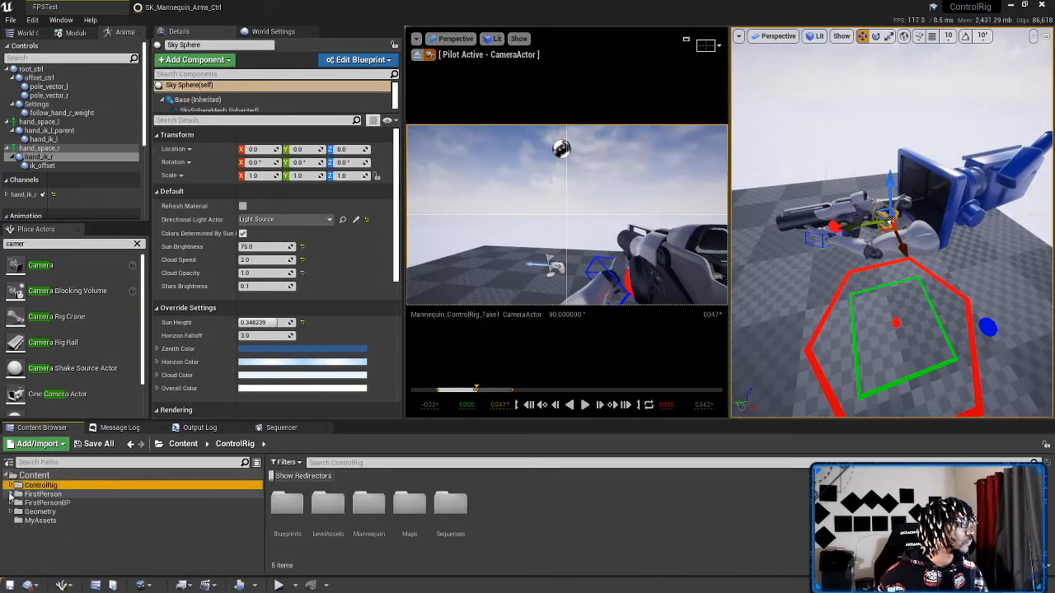
{"action": "left_click", "coordinate": [10, 20]}
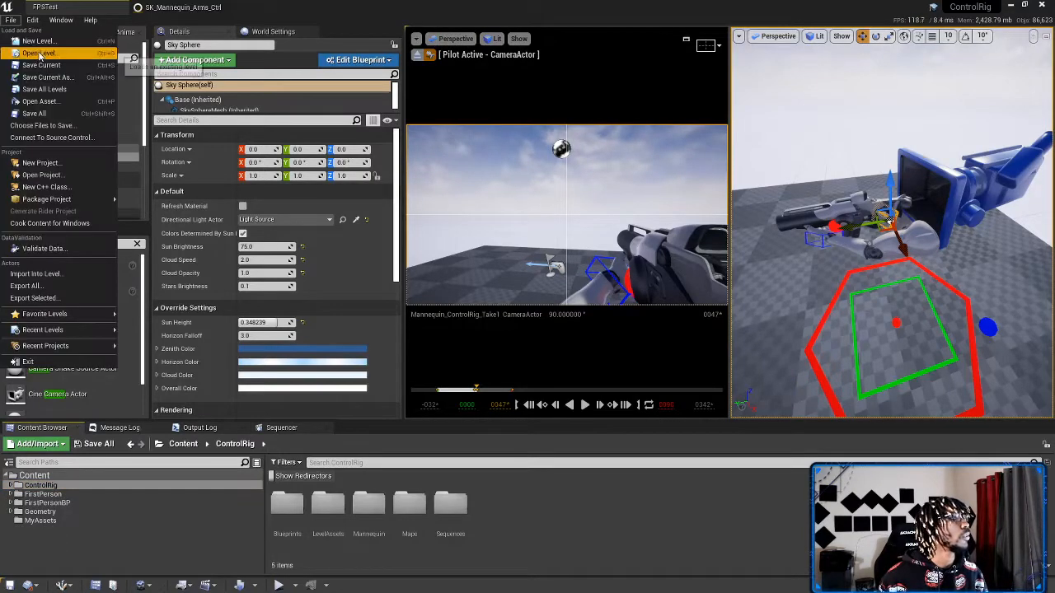
{"action": "left_click", "coordinate": [295, 31]}
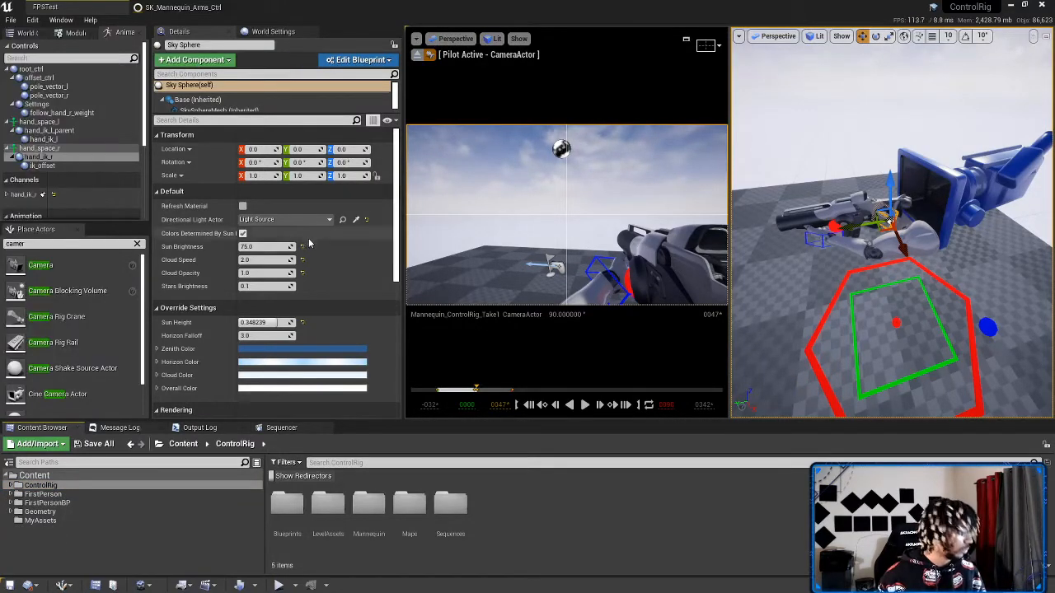
{"action": "left_click", "coordinate": [860, 127]}
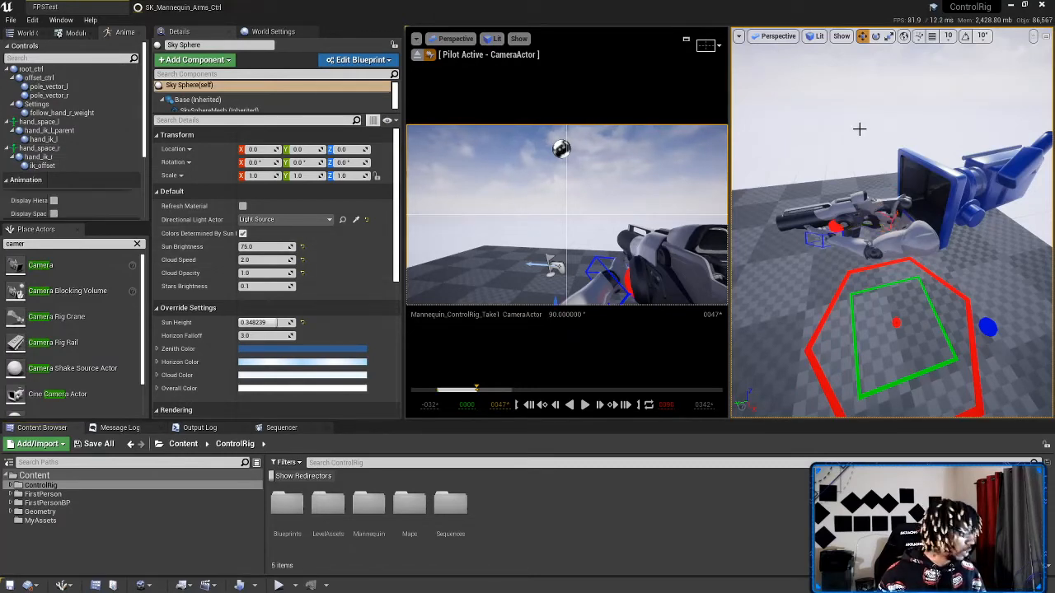
{"action": "left_click", "coordinate": [132, 486]}
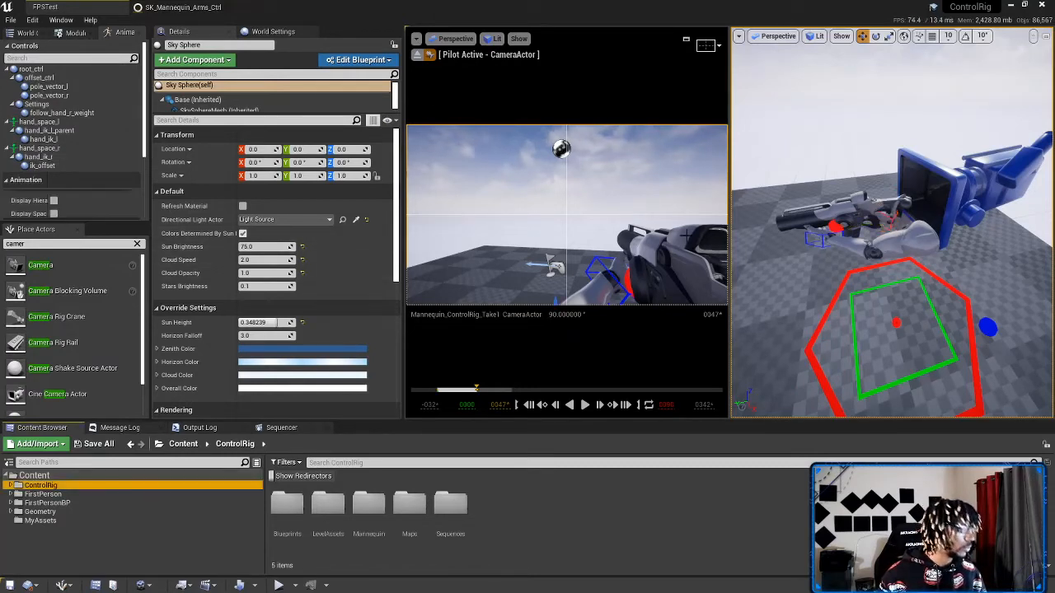
{"action": "left_click", "coordinate": [417, 511]}
{"action": "double_click", "coordinate": [417, 511]}
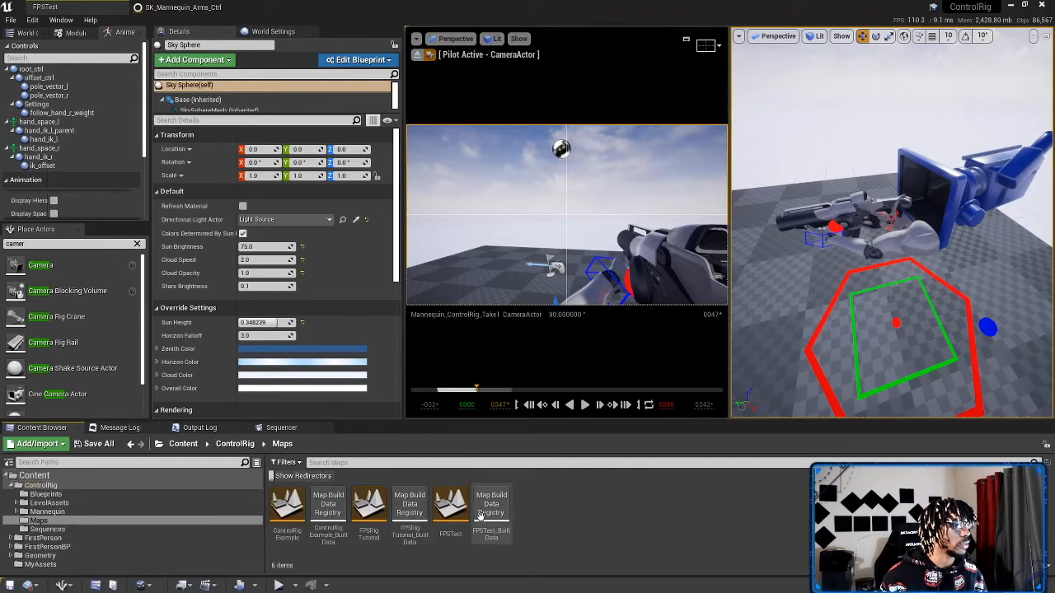
{"action": "double_click", "coordinate": [368, 506]}
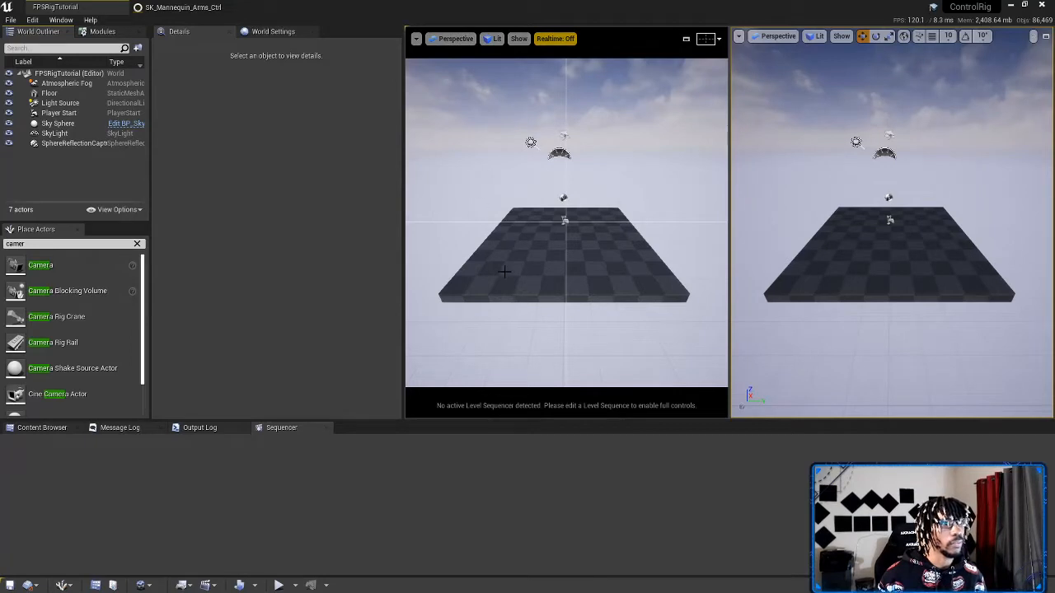
{"action": "right_click_drag", "start_coordinate": [946, 163], "coordinate": [926, 183]}
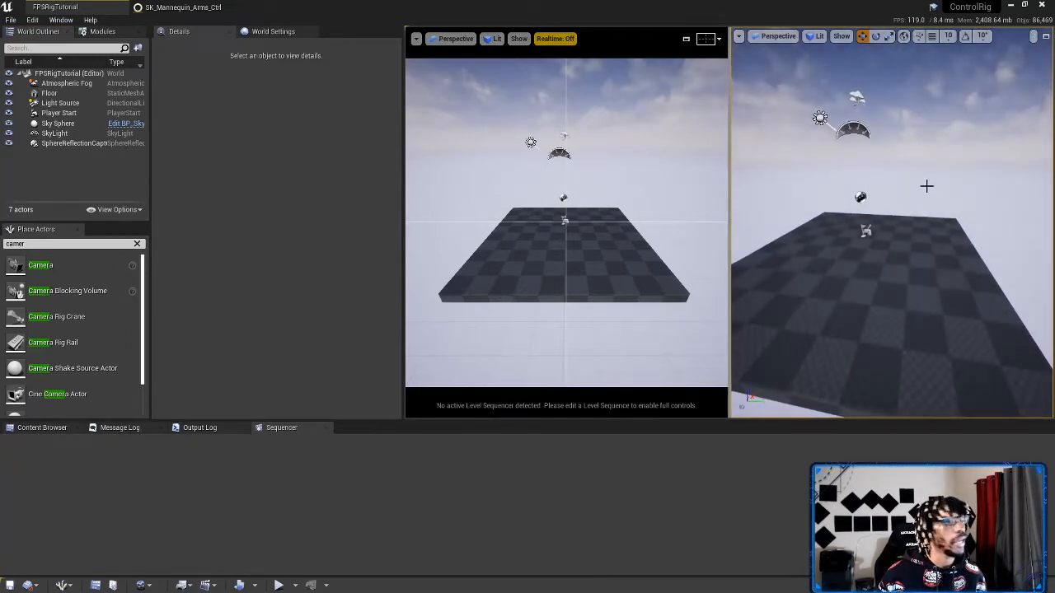
Step: Review the First Person blueprint feature among the content packs that can be added to the project, without adding it
{"action": "left_click", "coordinate": [38, 428]}
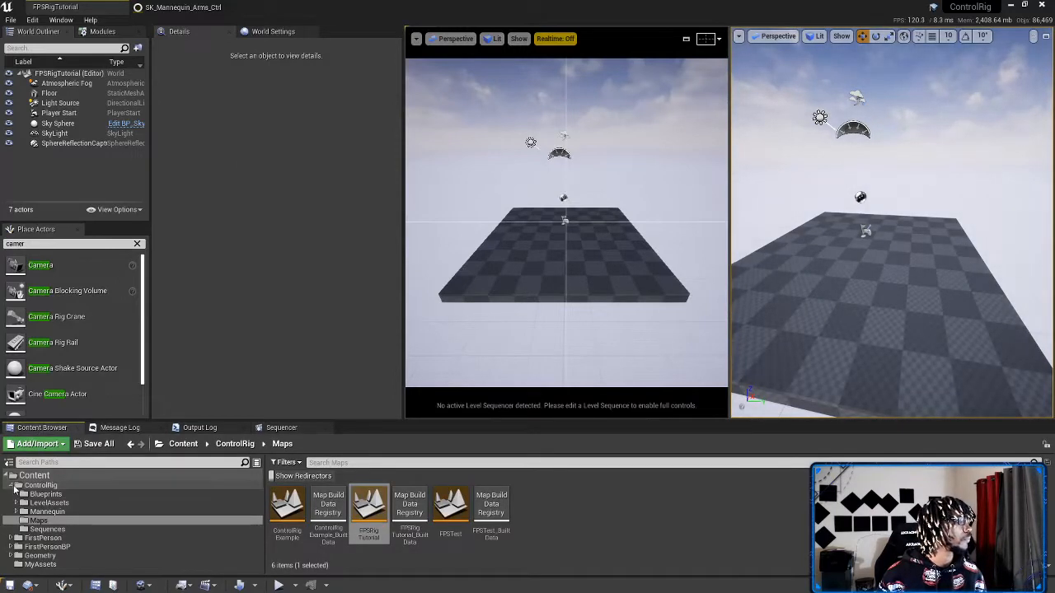
{"action": "double_click", "coordinate": [17, 486]}
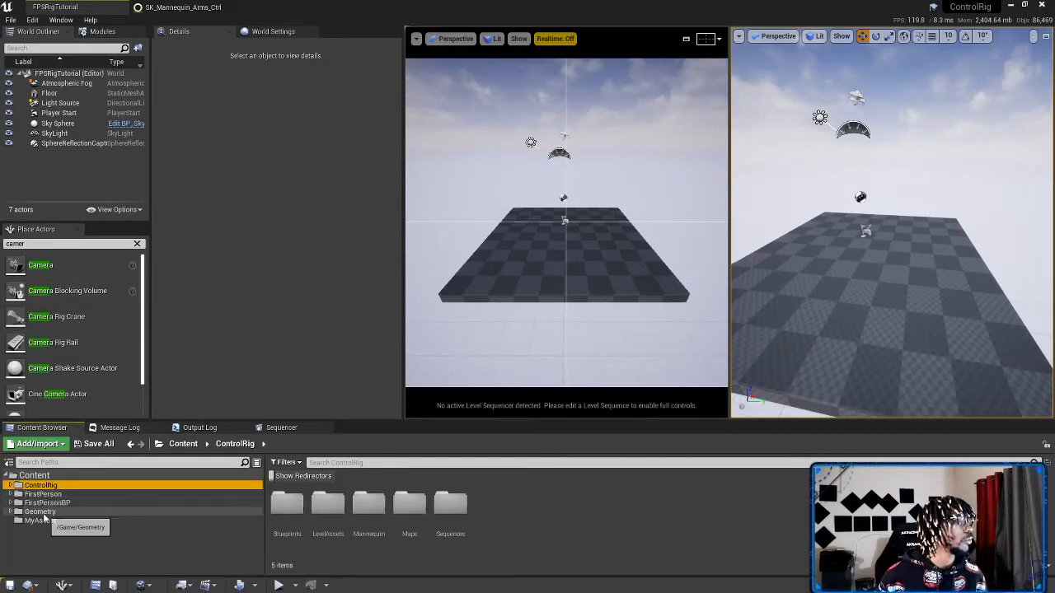
{"action": "left_click", "coordinate": [36, 445]}
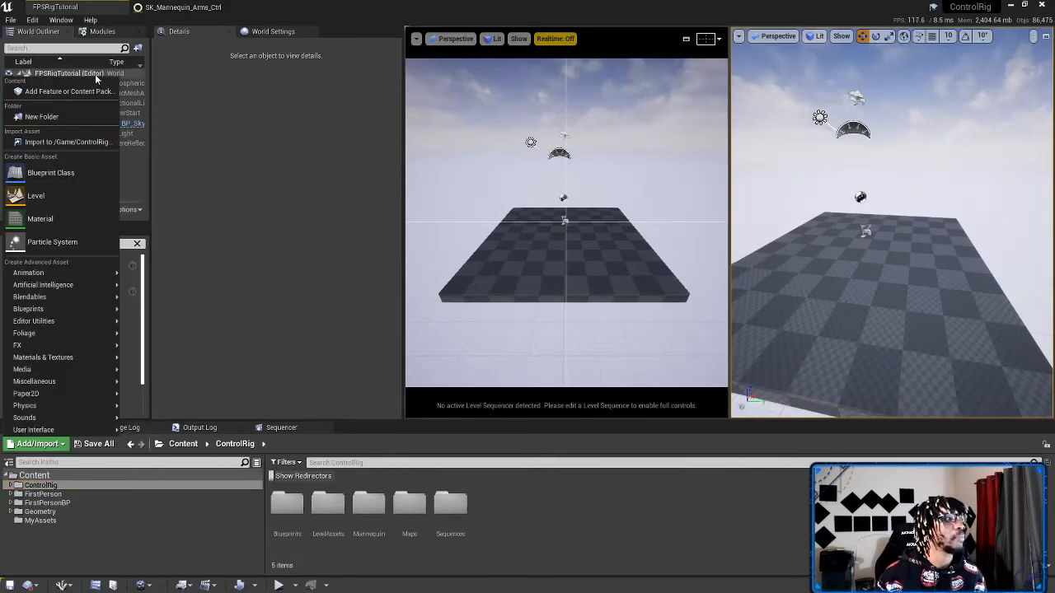
{"action": "left_click", "coordinate": [68, 92]}
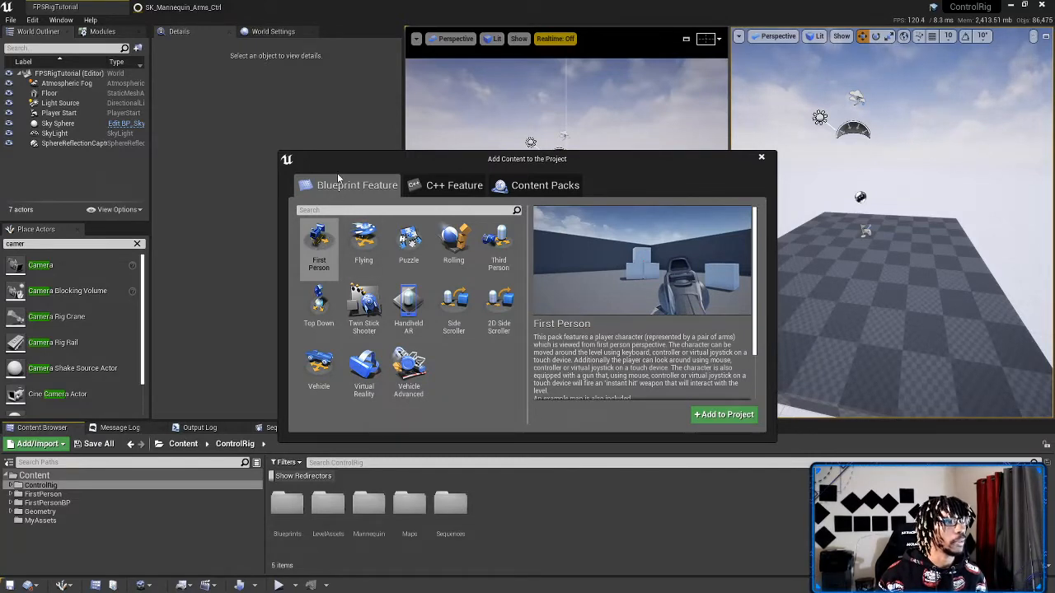
{"action": "left_click", "coordinate": [455, 187]}
{"action": "left_click", "coordinate": [355, 185]}
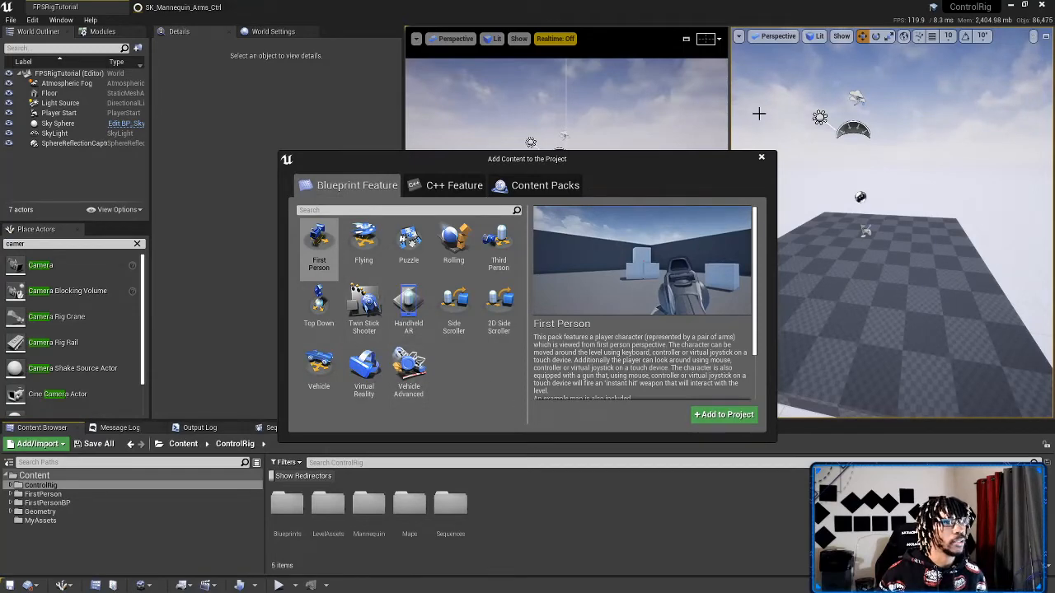
{"action": "left_click", "coordinate": [760, 160]}
Step: Go to the Mesh folder under FirstPerson > Character in the project content
{"action": "left_click", "coordinate": [46, 495]}
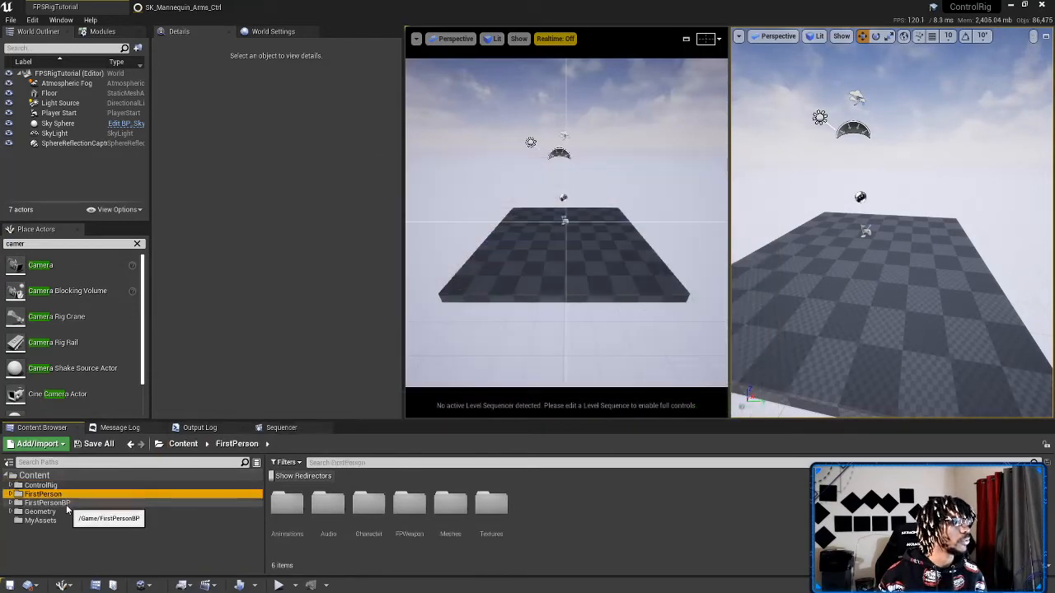
{"action": "left_click", "coordinate": [51, 503]}
{"action": "left_click", "coordinate": [60, 494]}
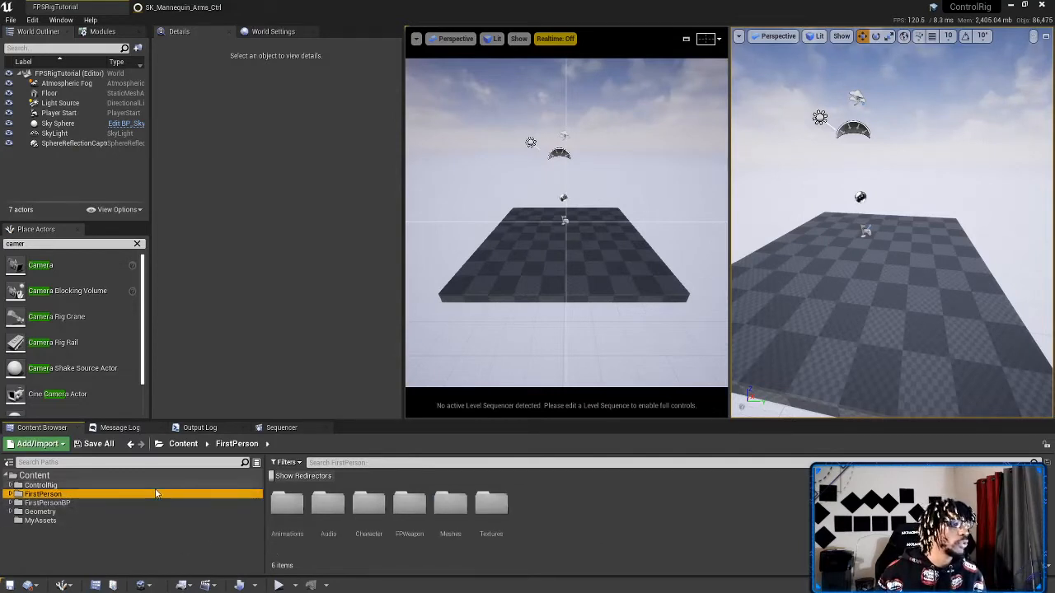
{"action": "double_click", "coordinate": [367, 504]}
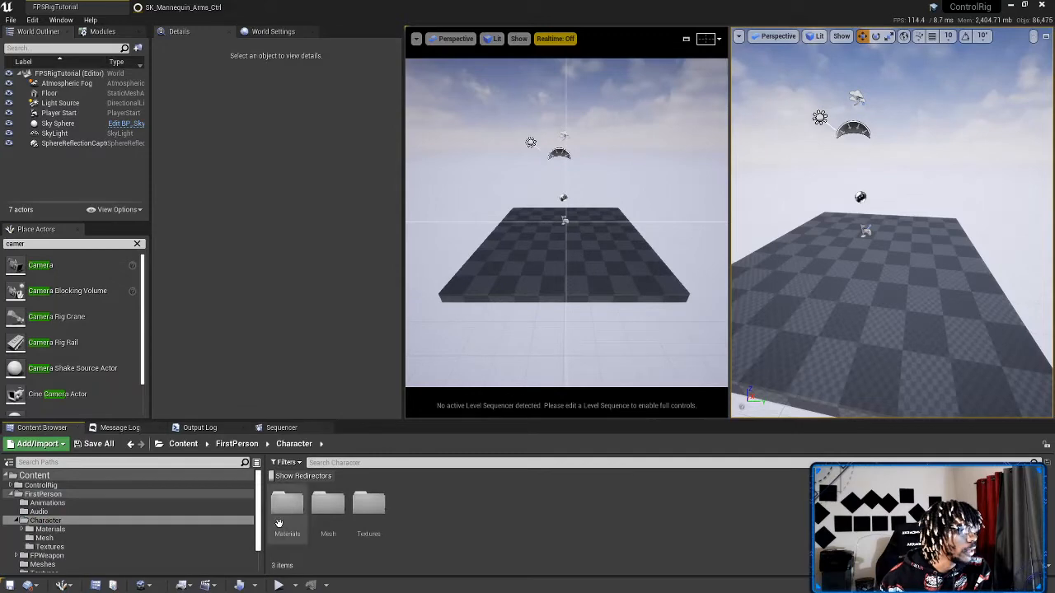
{"action": "double_click", "coordinate": [328, 504]}
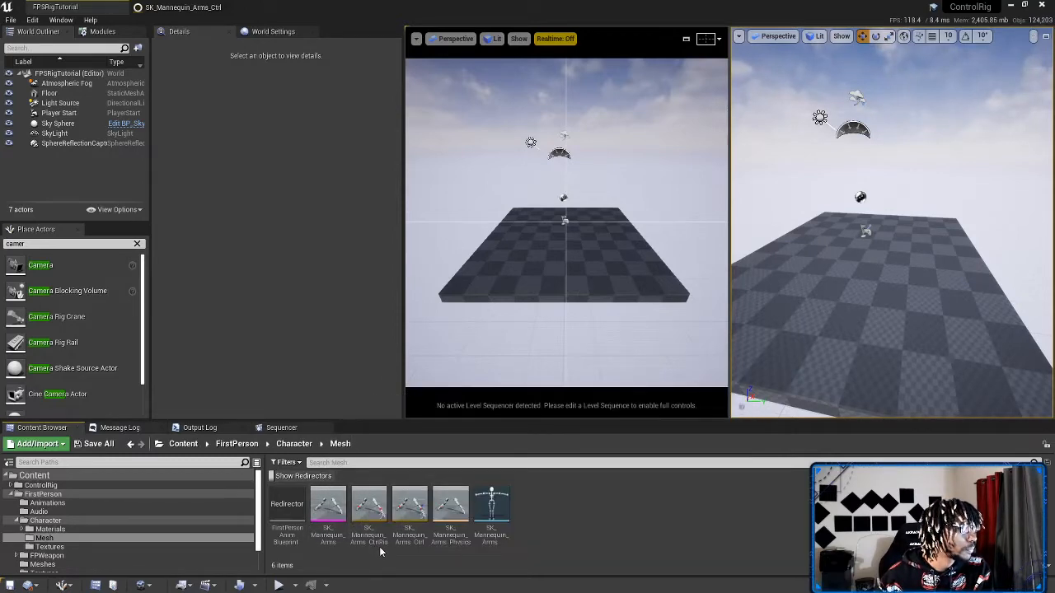
Step: Create a control rig from the SK_Mannequin_Arms skeletal mesh and open it for editing
{"action": "right_click", "coordinate": [334, 517]}
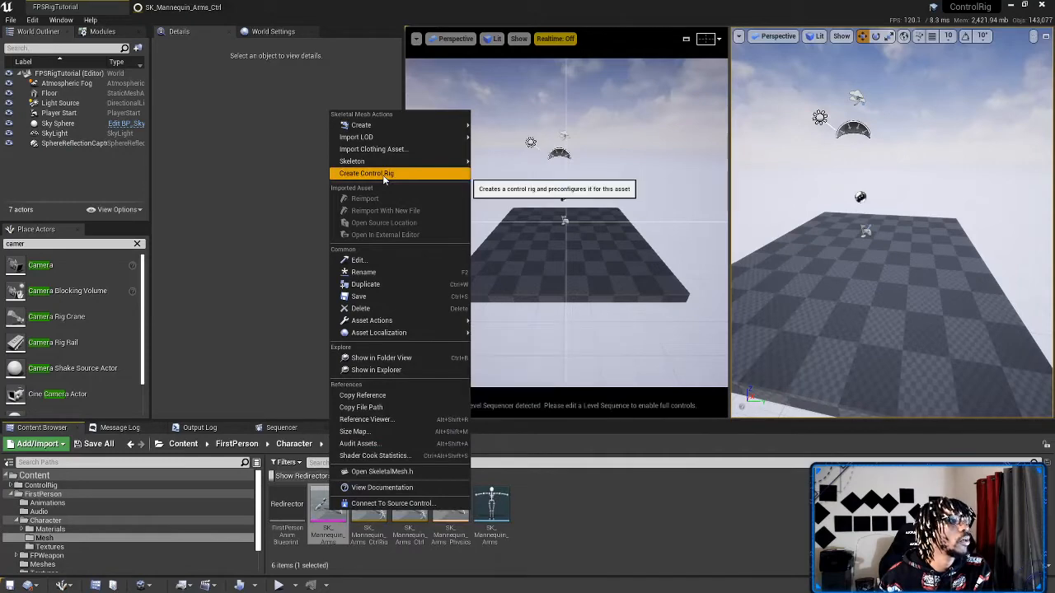
{"action": "left_click", "coordinate": [419, 174]}
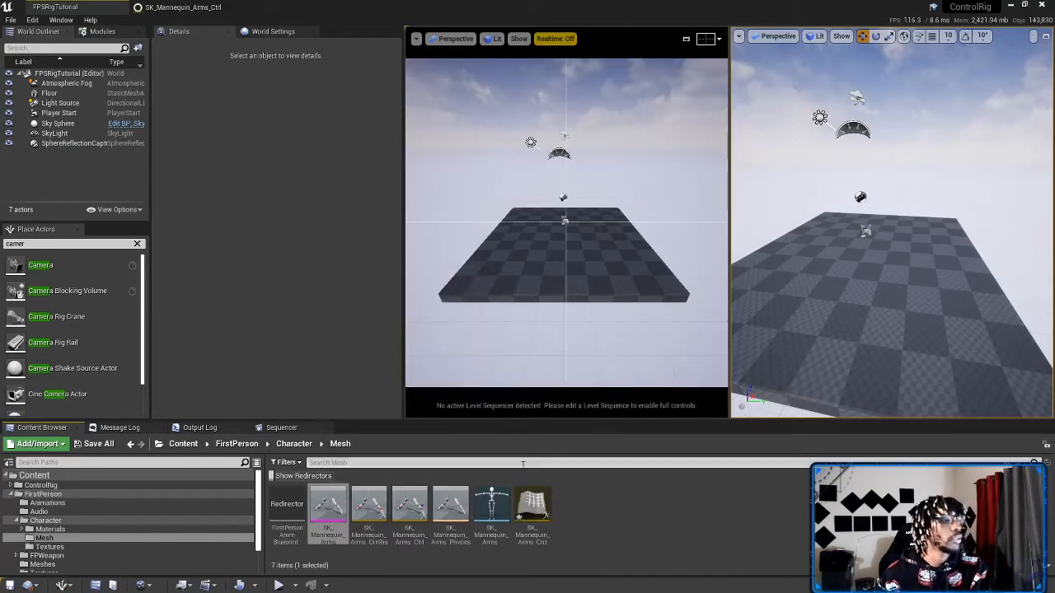
{"action": "double_click", "coordinate": [531, 515]}
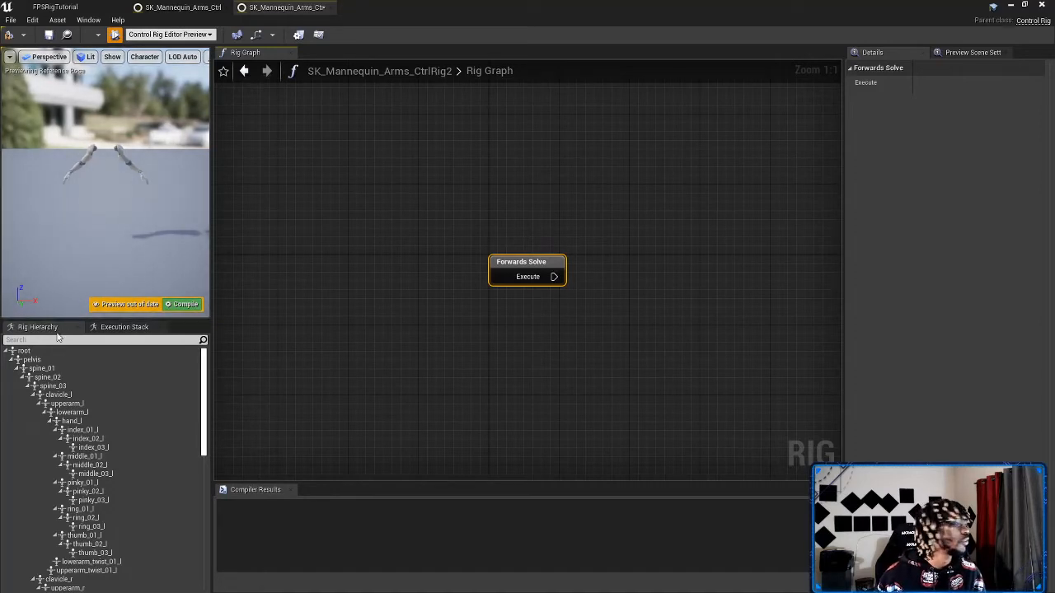
Step: Collapse the bone branches under root in the rig hierarchy, and compile the rig with its execution stack shown
{"action": "left_click", "coordinate": [8, 352]}
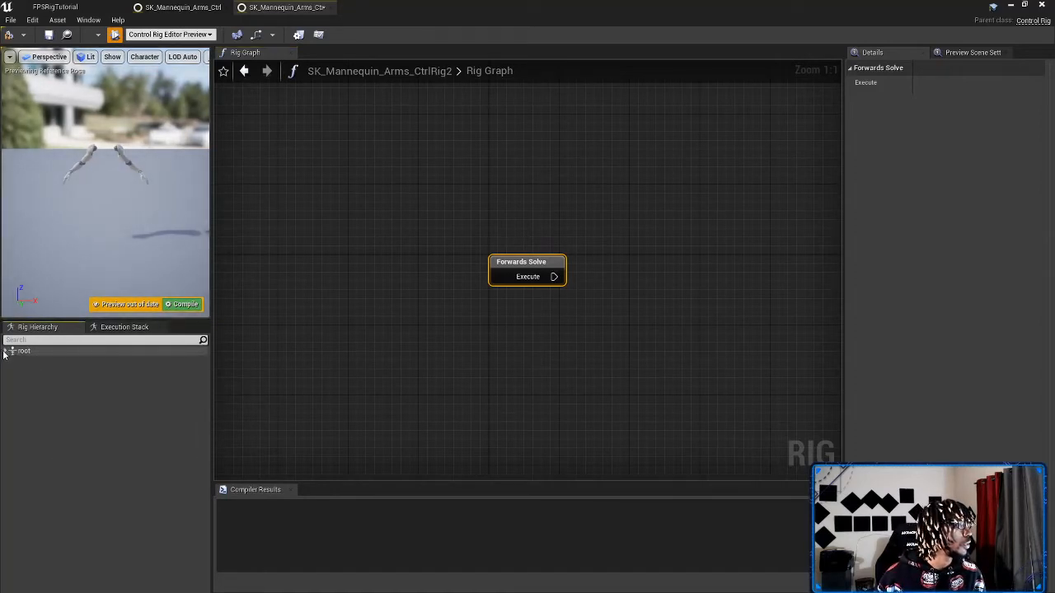
{"action": "left_click", "coordinate": [6, 352], "text": "shift"}
{"action": "left_click", "coordinate": [5, 352]}
{"action": "left_click", "coordinate": [6, 351]}
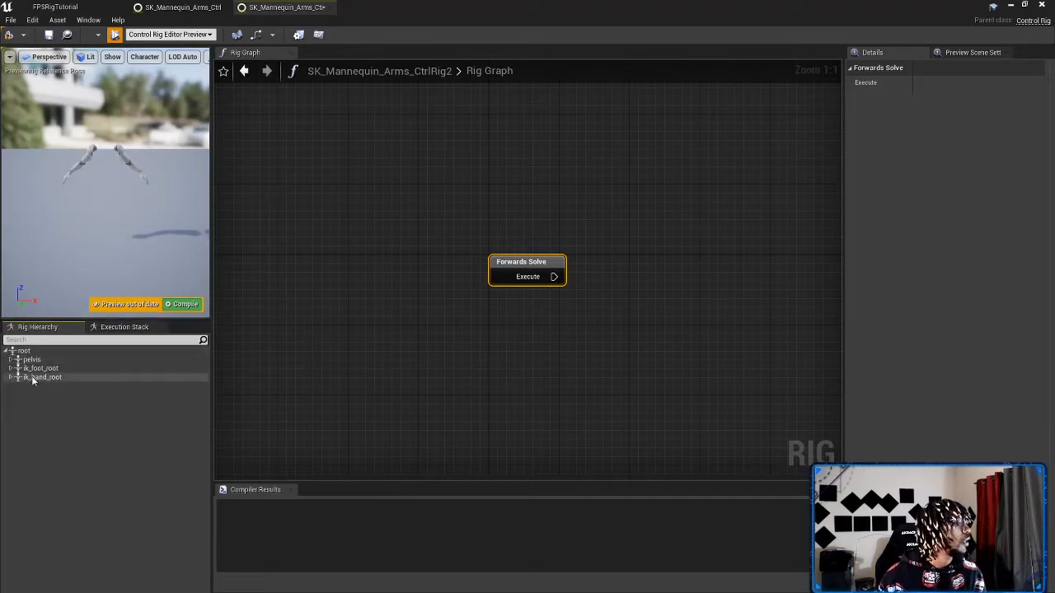
{"action": "left_click", "coordinate": [137, 329]}
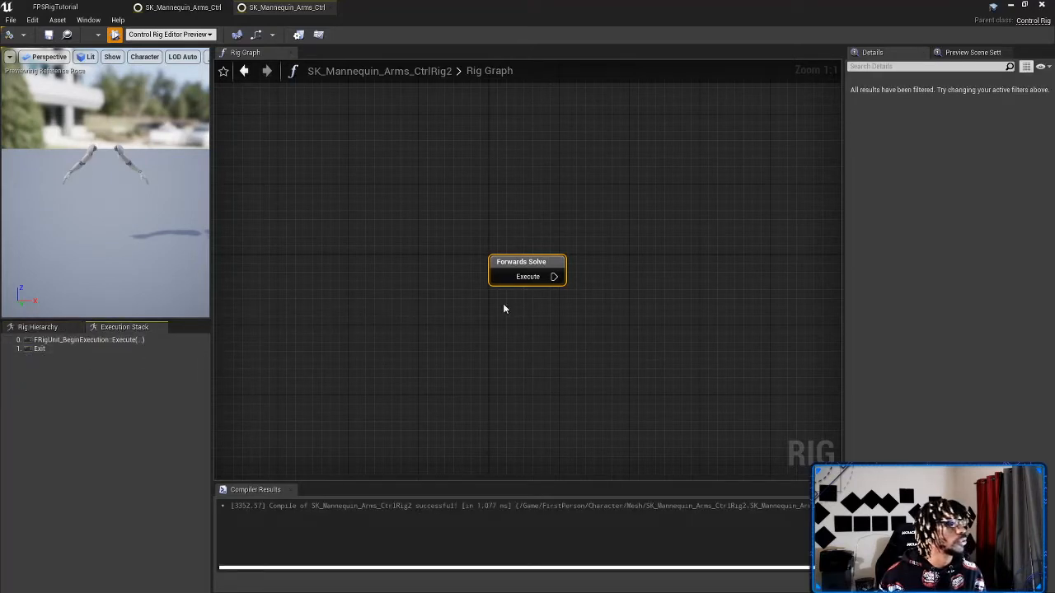
Step: Move the Forwards Solve node toward the left of the rig graph to free space beside it
{"action": "left_click_drag", "start_coordinate": [521, 263], "coordinate": [397, 254]}
{"action": "left_click_drag", "start_coordinate": [360, 169], "coordinate": [770, 377]}
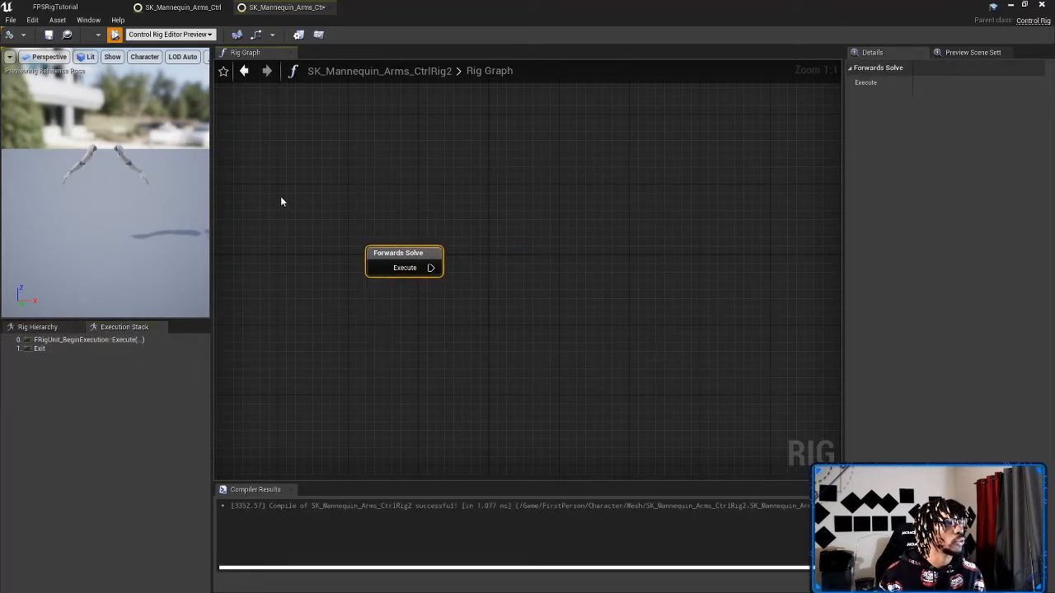
{"action": "left_click", "coordinate": [36, 328]}
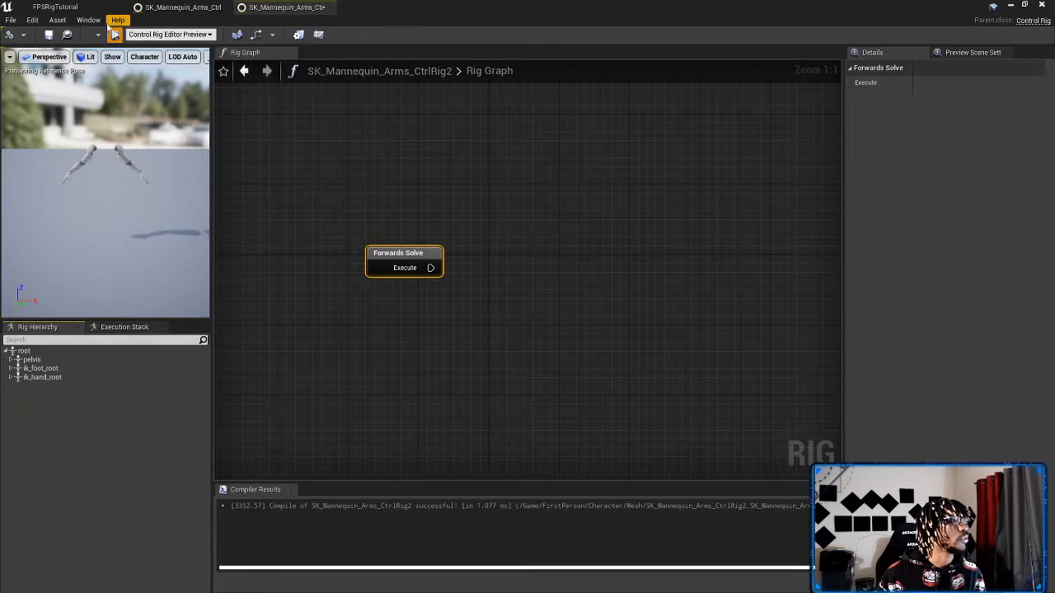
{"action": "left_click", "coordinate": [88, 19]}
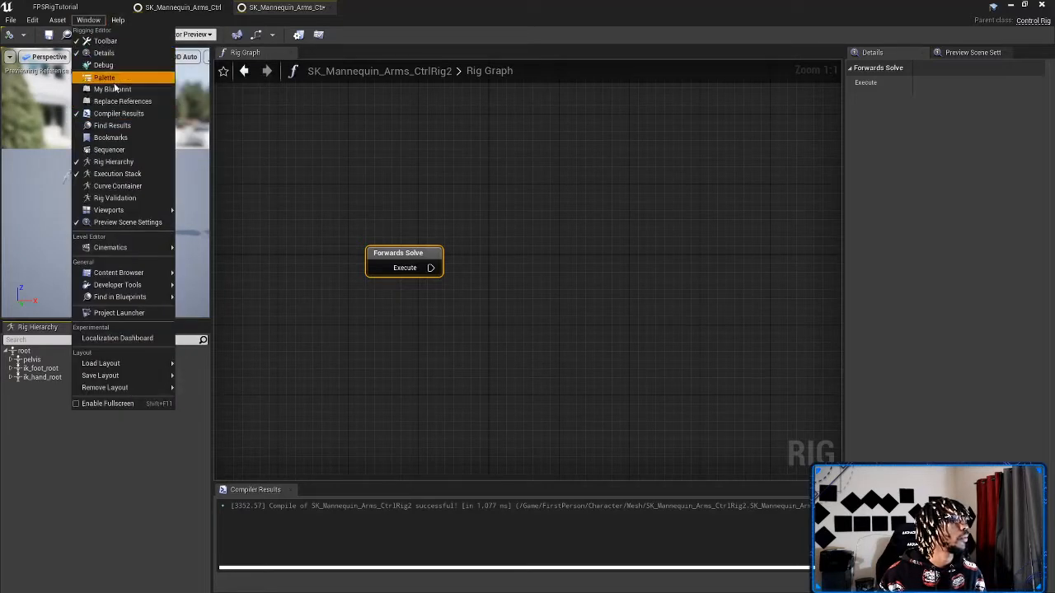
{"action": "left_click", "coordinate": [104, 76]}
{"action": "left_click", "coordinate": [789, 136]}
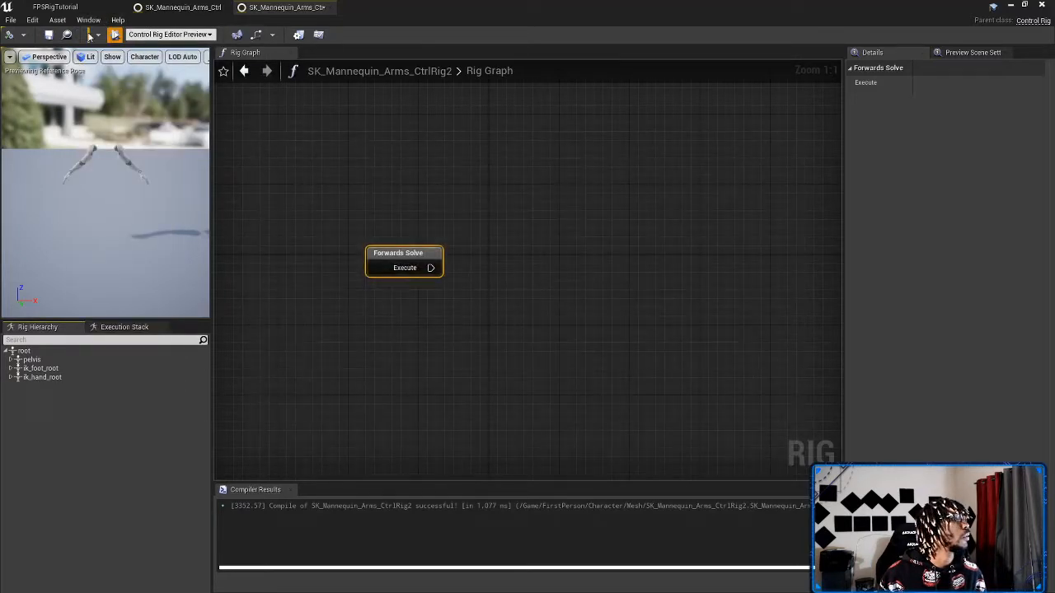
Step: Open My Blueprint, dock it alongside the Execution Stack, and return to the rig hierarchy
{"action": "left_click", "coordinate": [88, 19]}
{"action": "left_click", "coordinate": [111, 90]}
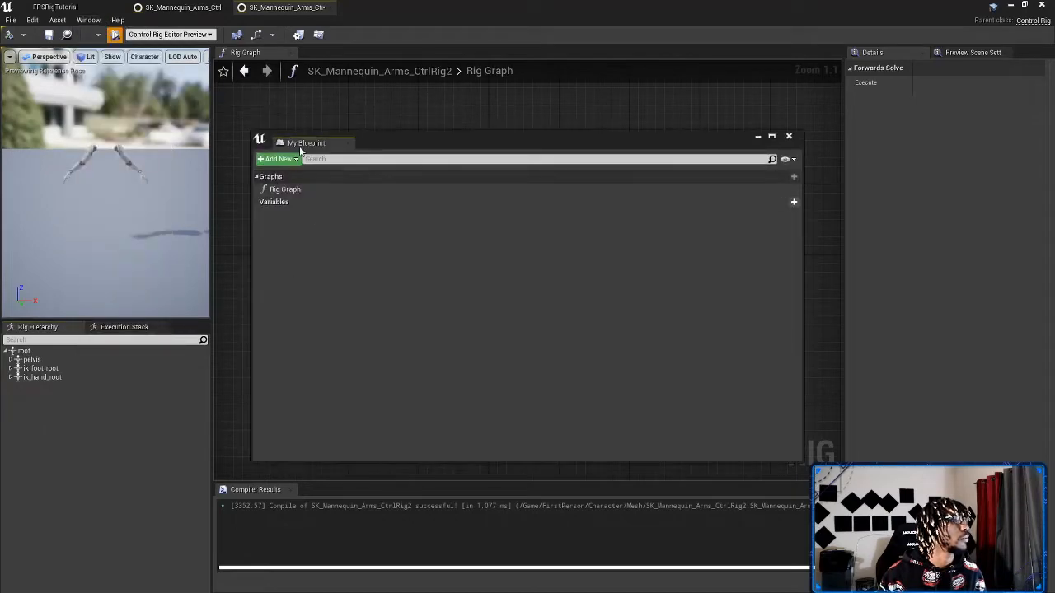
{"action": "left_click_drag", "start_coordinate": [302, 150], "coordinate": [147, 328]}
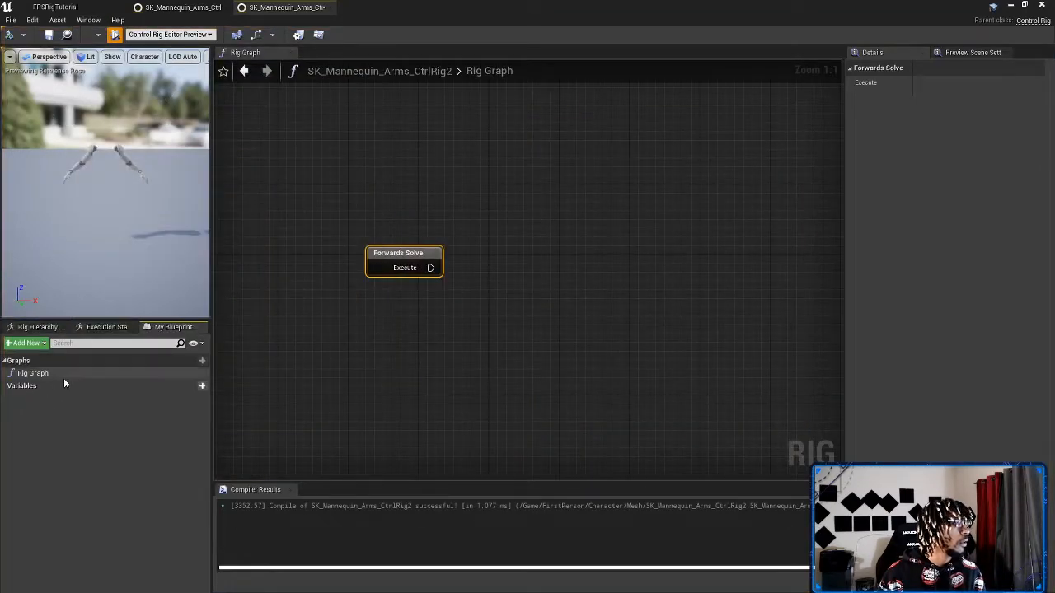
{"action": "left_click", "coordinate": [41, 328]}
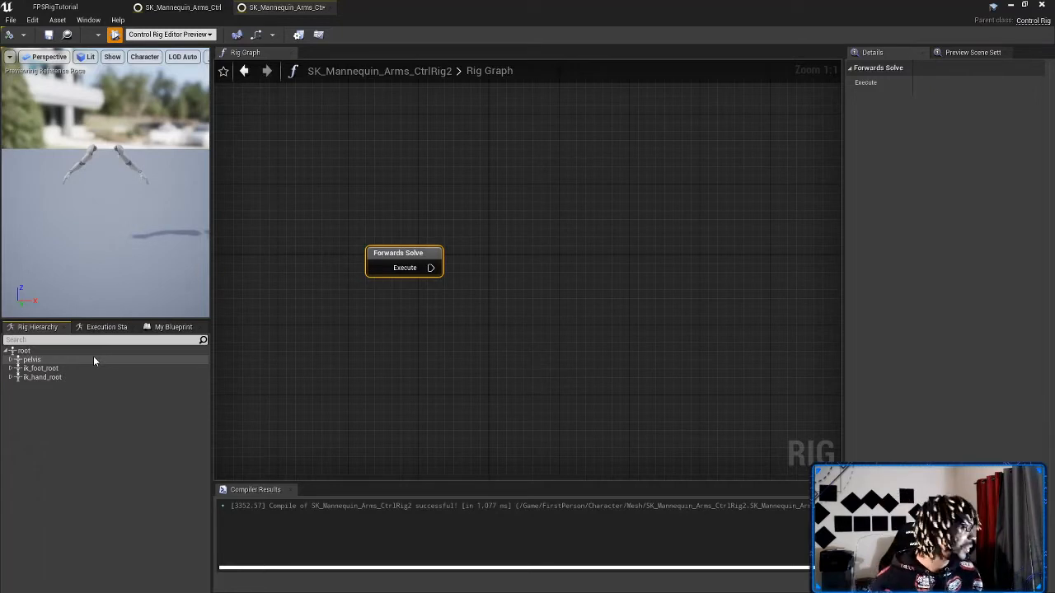
Step: Expand the whole pelvis branch of the rig hierarchy down to the finger bones
{"action": "left_click", "coordinate": [13, 361]}
{"action": "left_click", "coordinate": [17, 369]}
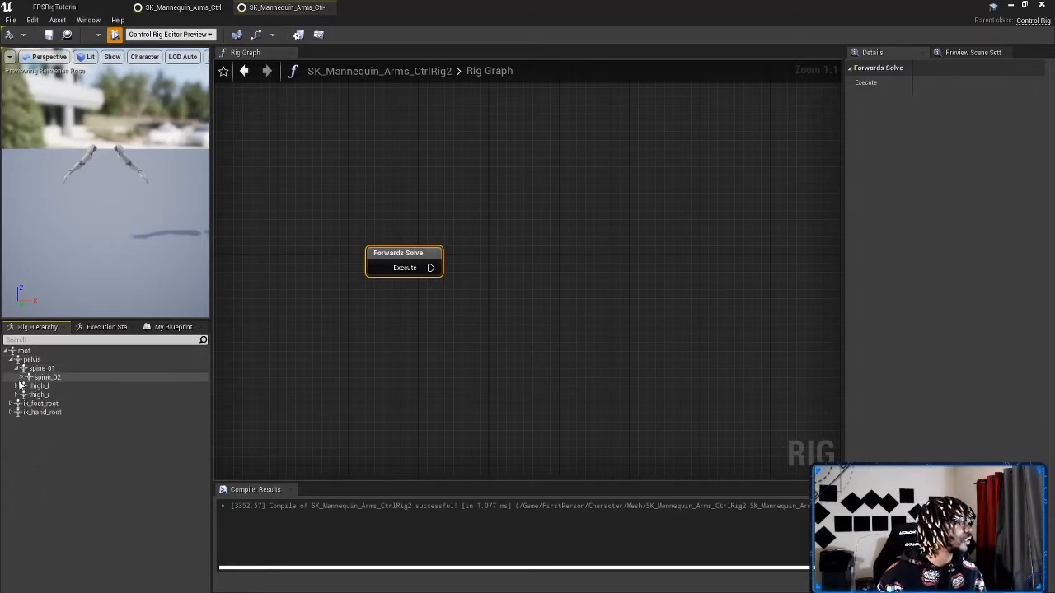
{"action": "left_click", "coordinate": [12, 361]}
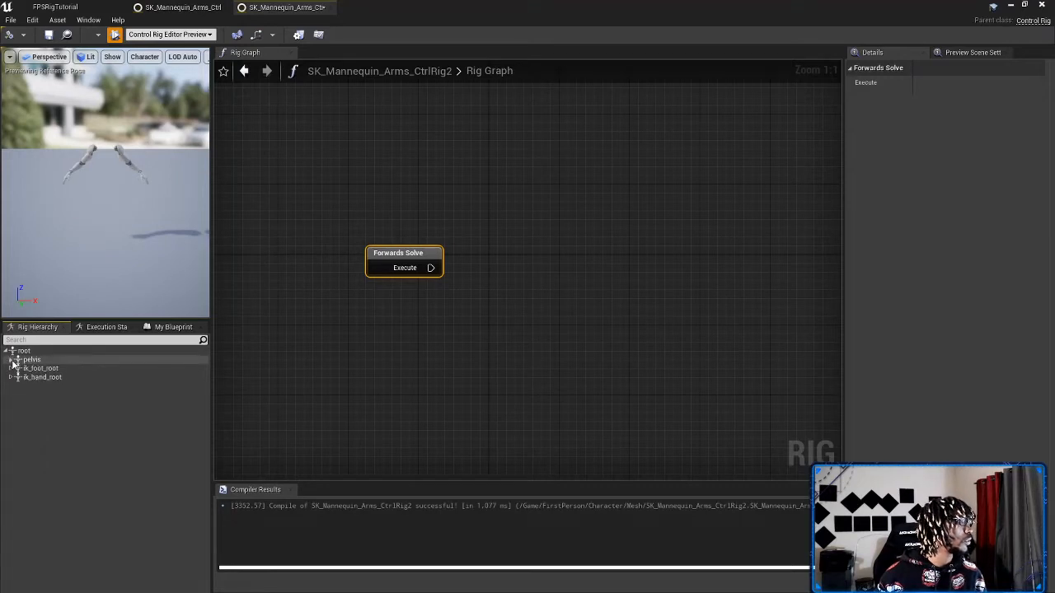
{"action": "left_click", "coordinate": [12, 361], "text": "shift"}
{"action": "scroll", "coordinate": [79, 386], "scroll_direction": "down", "scroll_amount": 2}
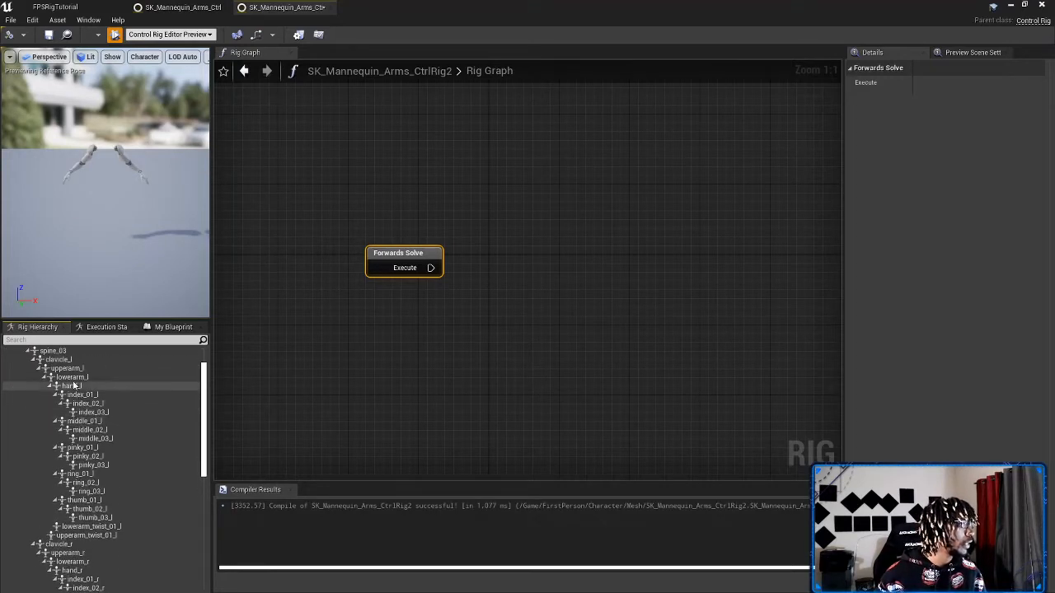
Step: Add a new space under the hand_l bone and name it hand_space_l
{"action": "left_click", "coordinate": [73, 386]}
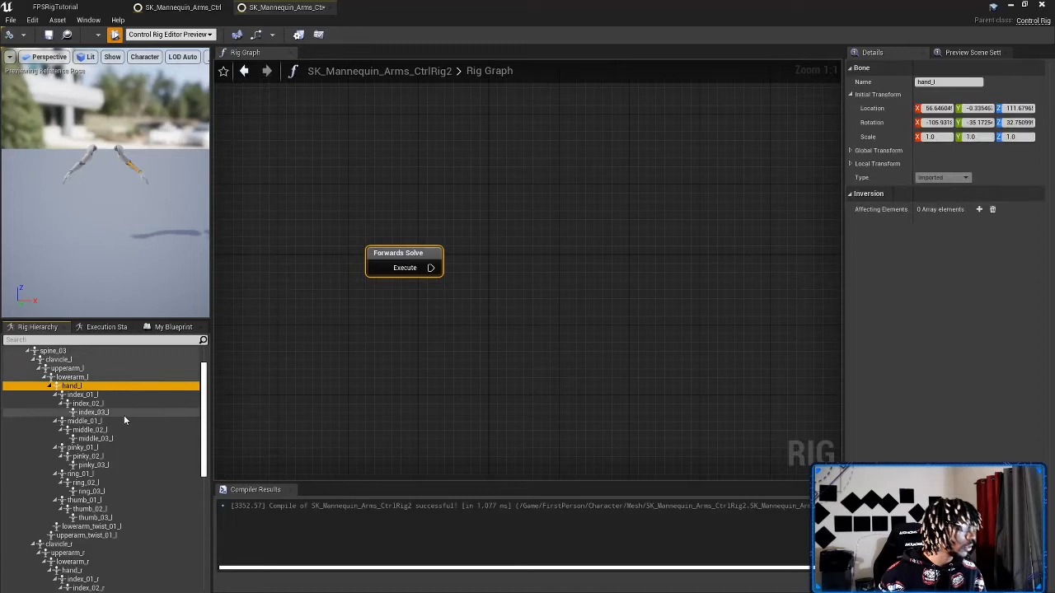
{"action": "right_click", "coordinate": [82, 385]}
{"action": "mouse_move", "coordinate": [140, 378]}
{"action": "mouse_move", "coordinate": [142, 135]}
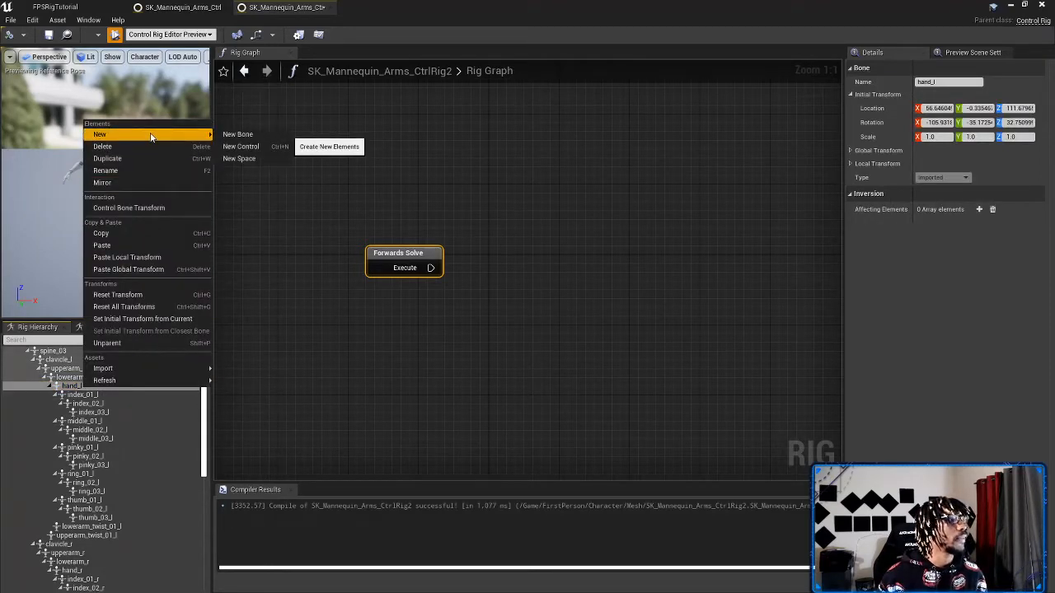
{"action": "left_click", "coordinate": [238, 158]}
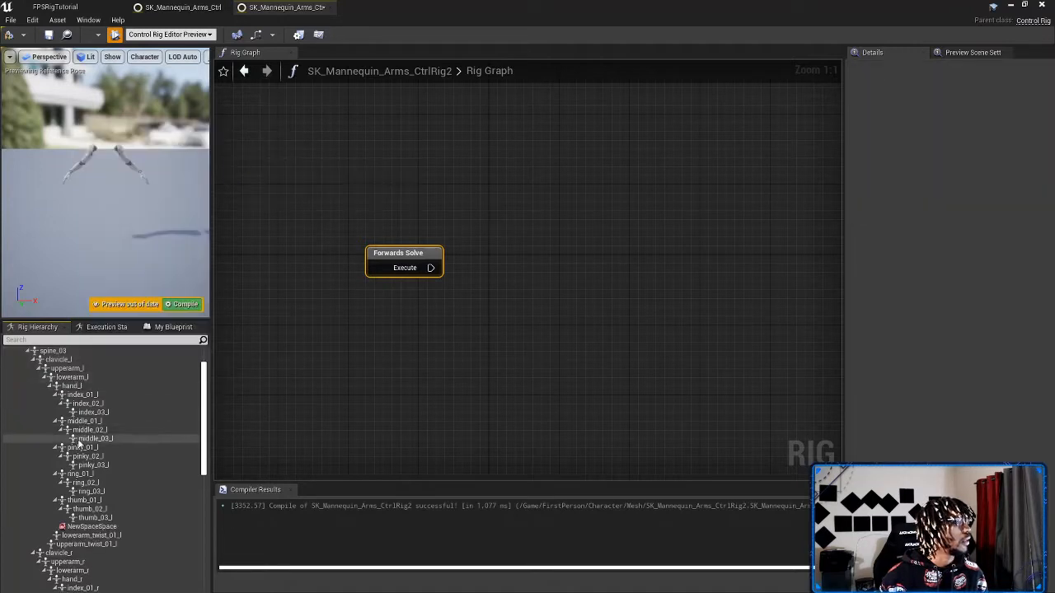
{"action": "left_click", "coordinate": [93, 528]}
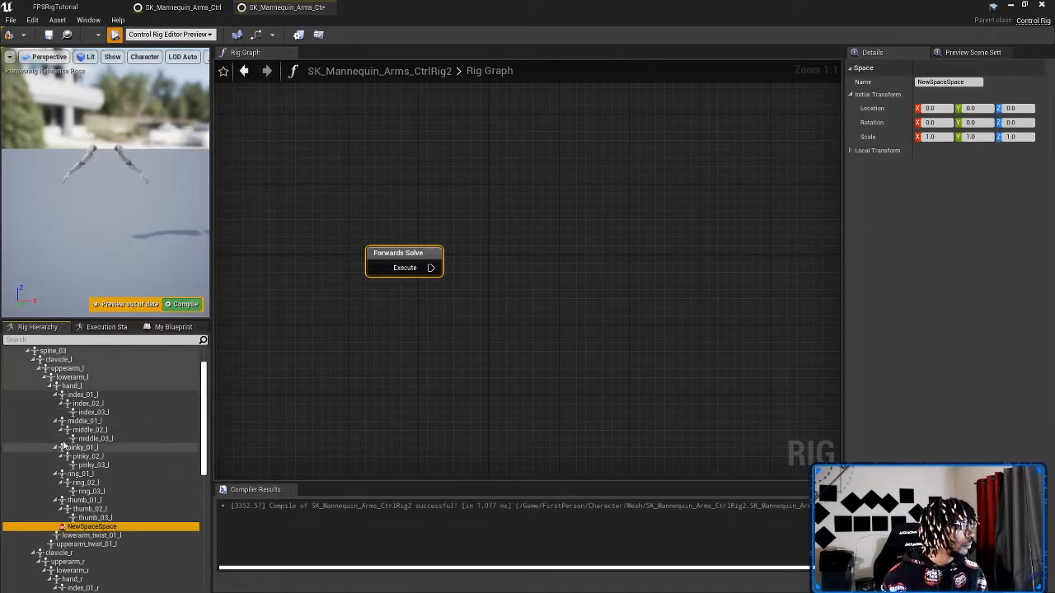
{"action": "double_click", "coordinate": [88, 528]}
{"action": "type", "text": "hand_space_l"}
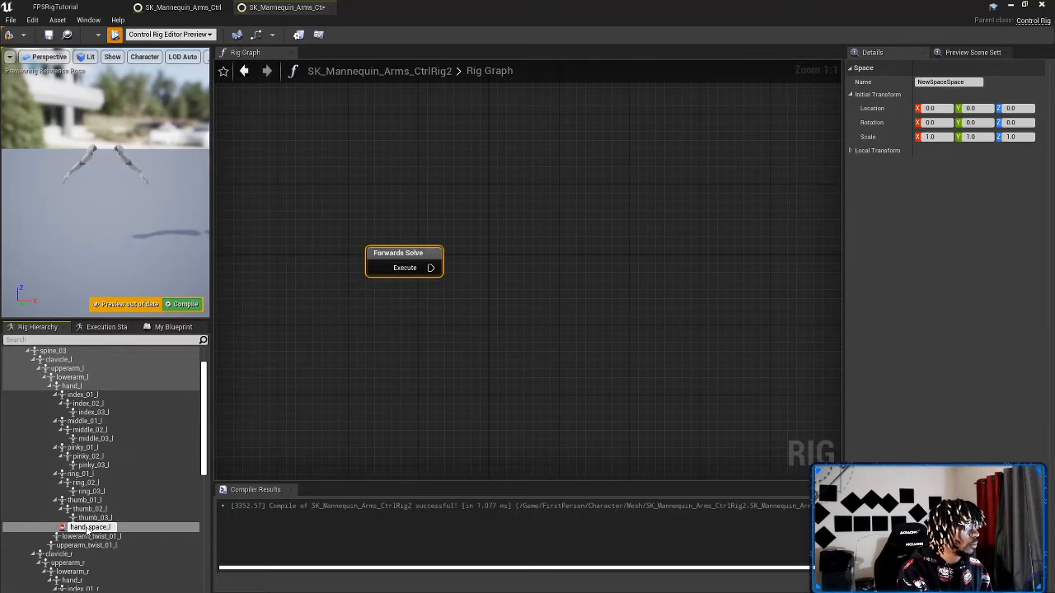
{"action": "key", "text": "Return"}
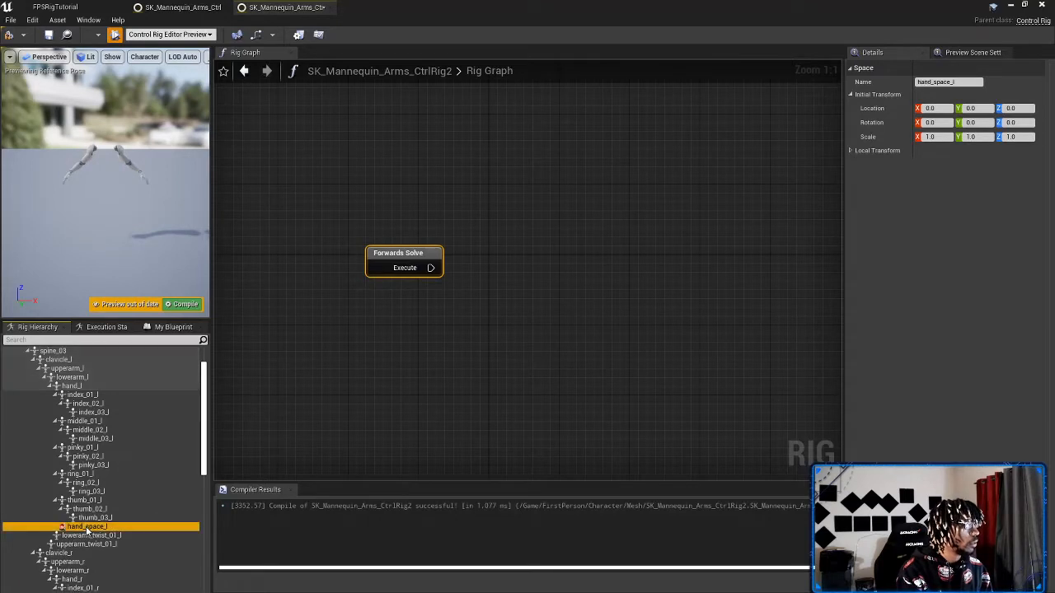
Step: Collapse the hand_l branch, and add a new space named hand_space_r under the hand_r bone
{"action": "left_click", "coordinate": [51, 386]}
{"action": "scroll", "coordinate": [74, 403], "scroll_direction": "down", "scroll_amount": 2}
{"action": "left_click", "coordinate": [78, 407]}
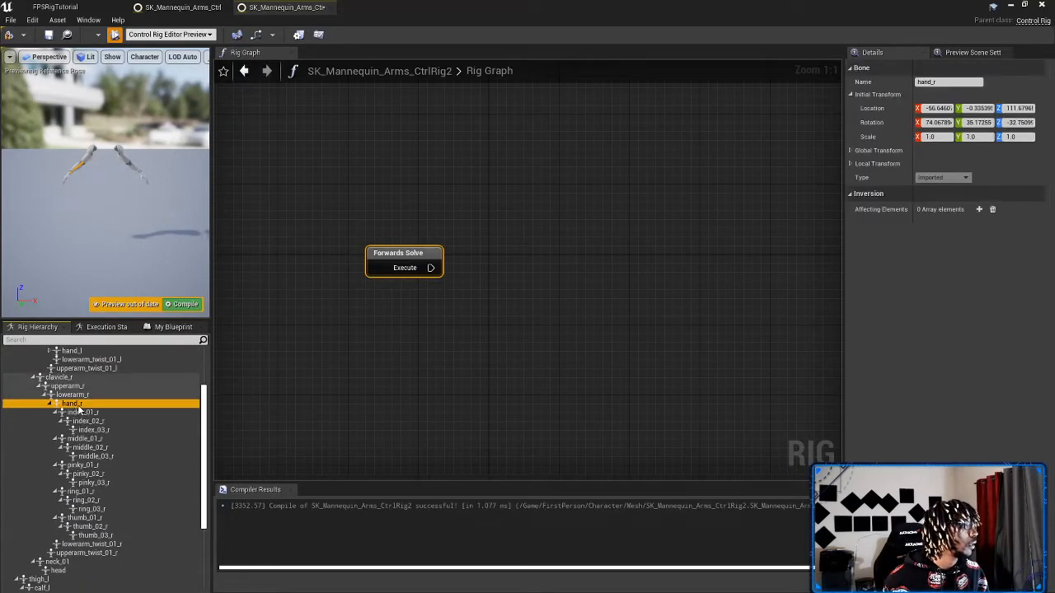
{"action": "right_click", "coordinate": [78, 408]}
{"action": "mouse_move", "coordinate": [148, 152]}
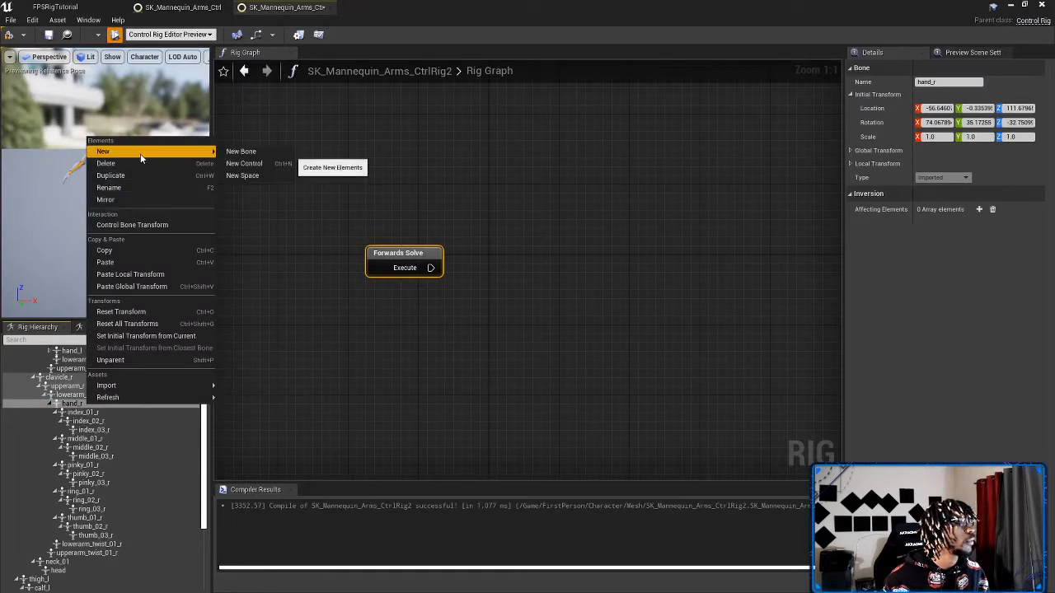
{"action": "left_click", "coordinate": [254, 176]}
{"action": "left_click", "coordinate": [92, 545]}
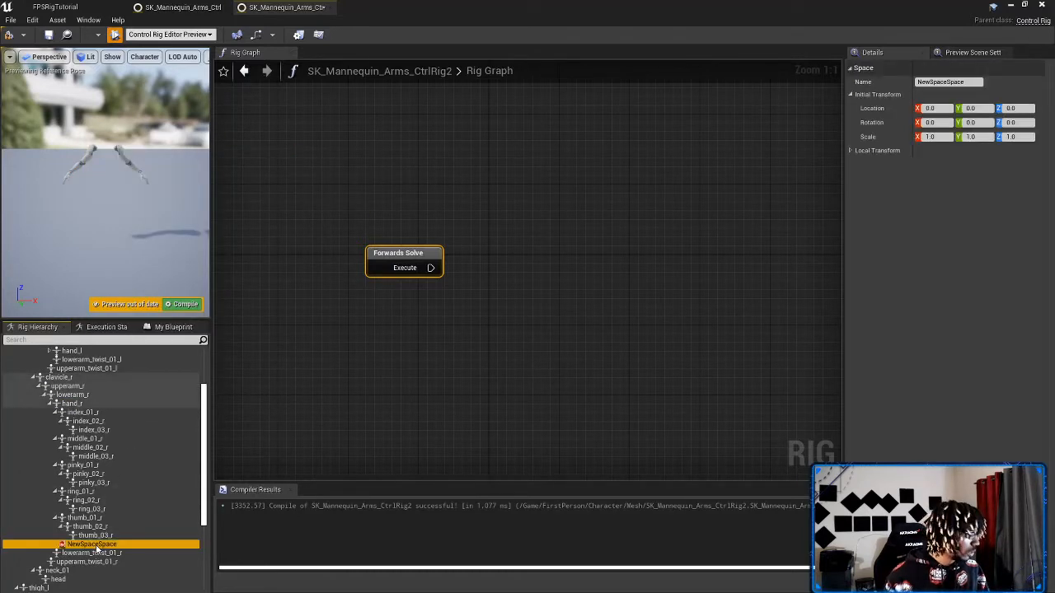
{"action": "left_click", "coordinate": [97, 548]}
{"action": "type", "text": "hand"}
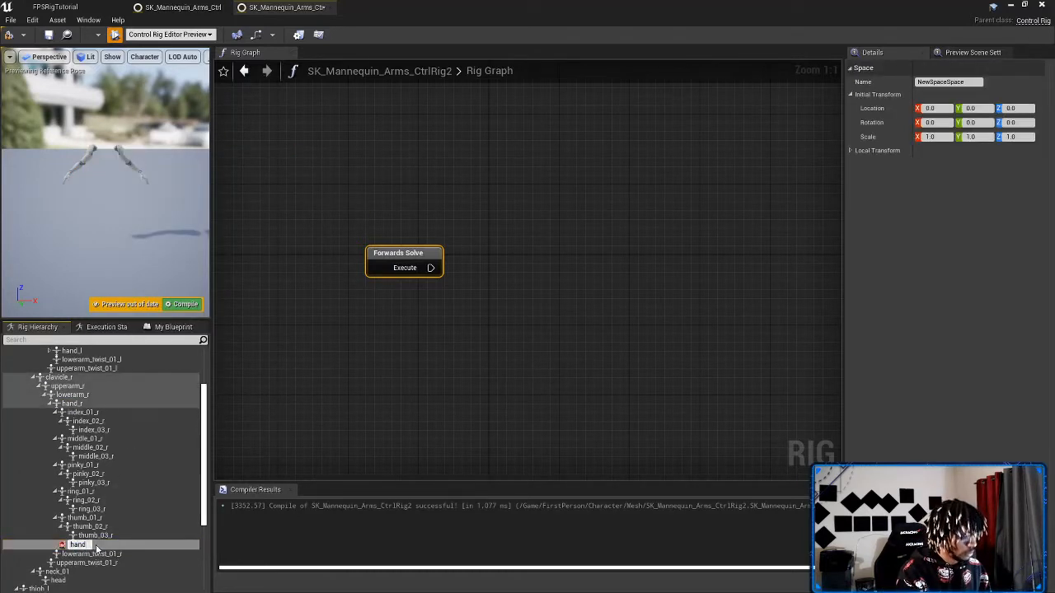
{"action": "type", "text": "_space"}
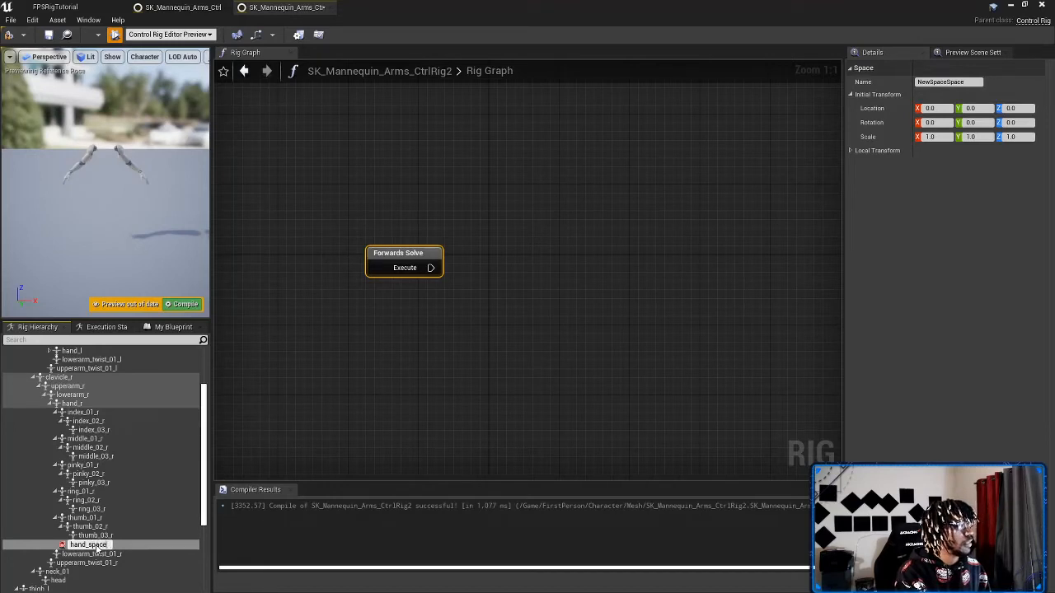
{"action": "type", "text": "_r"}
{"action": "key", "text": "Return"}
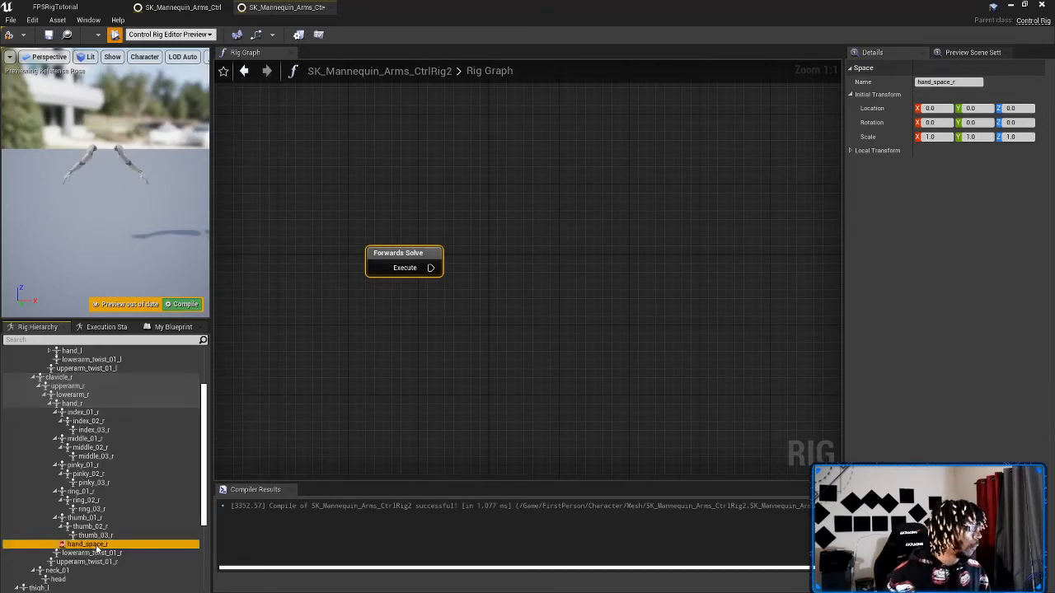
Step: Unparent hand_space_l and hand_space_r from their hand bones so both sit at the top level of the hierarchy
{"action": "scroll", "coordinate": [91, 494], "scroll_direction": "up", "scroll_amount": 2}
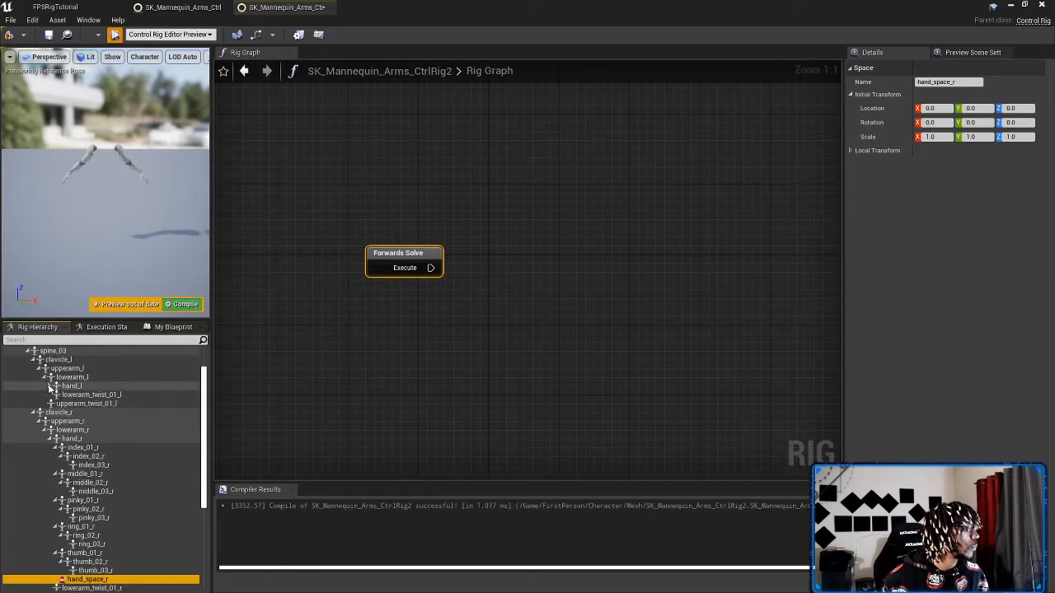
{"action": "left_click", "coordinate": [50, 385]}
{"action": "scroll", "coordinate": [89, 407], "scroll_direction": "down", "scroll_amount": 4}
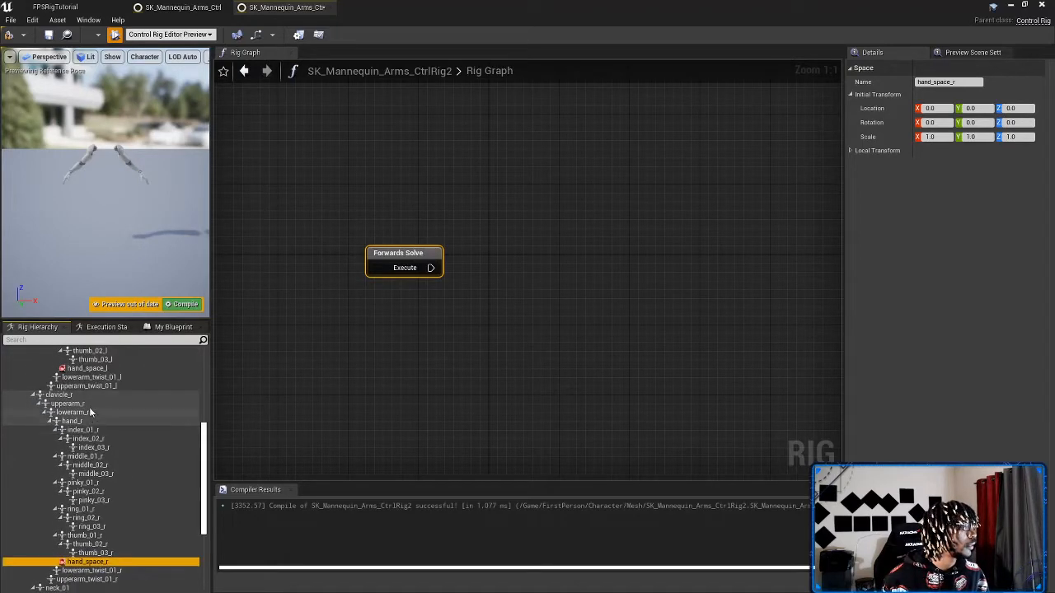
{"action": "scroll", "coordinate": [89, 407], "scroll_direction": "down", "scroll_amount": 2}
{"action": "scroll", "coordinate": [85, 379], "scroll_direction": "up", "scroll_amount": 1}
{"action": "left_click_drag", "start_coordinate": [95, 353], "coordinate": [70, 581]}
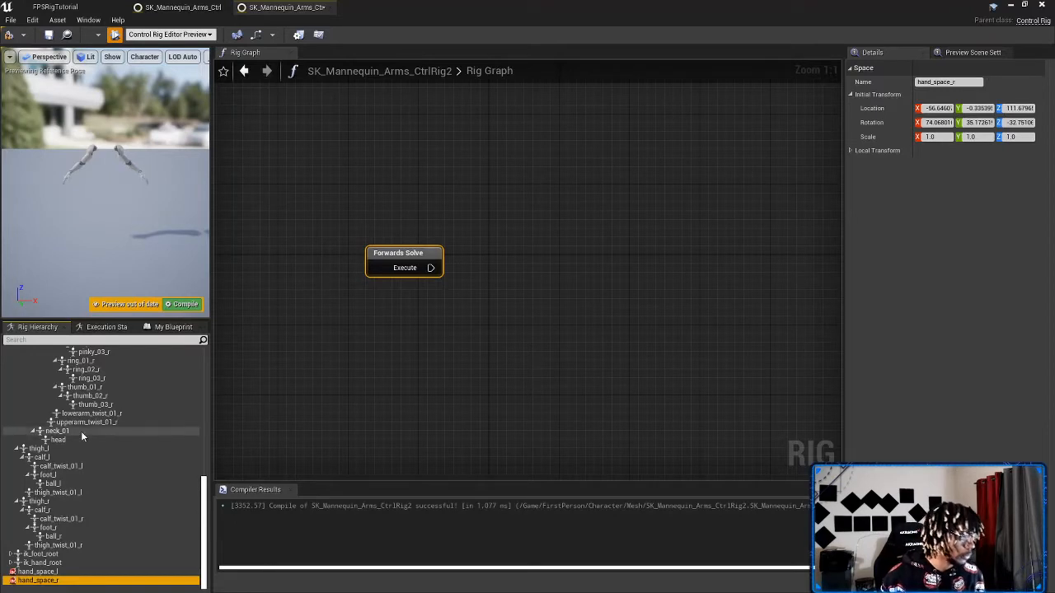
Step: Collapse the hand_l bone branch and compile the control rig
{"action": "scroll", "coordinate": [81, 436], "scroll_direction": "up", "scroll_amount": 8}
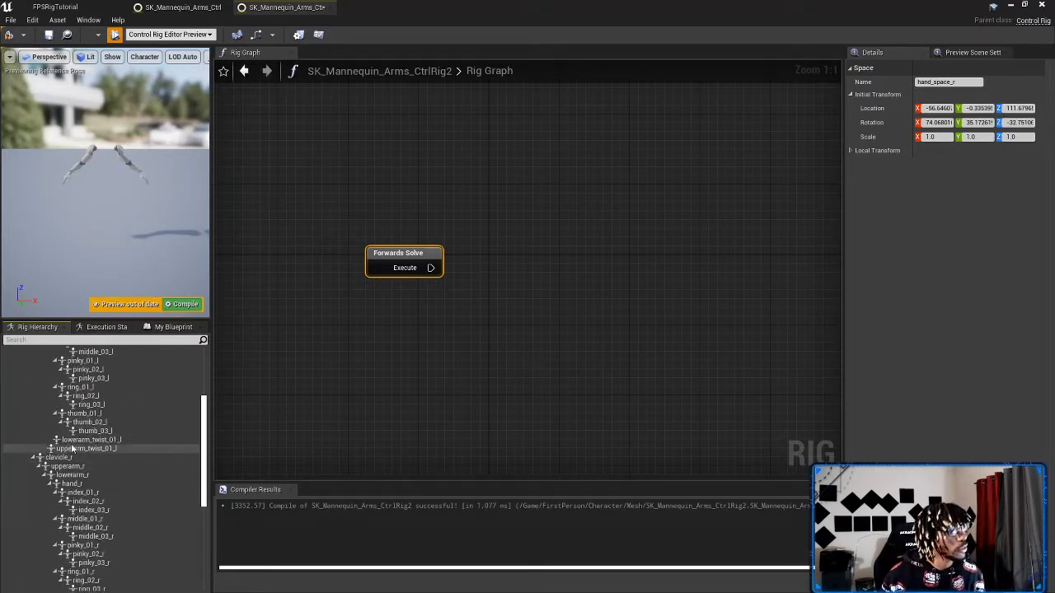
{"action": "scroll", "coordinate": [75, 432], "scroll_direction": "up", "scroll_amount": 3}
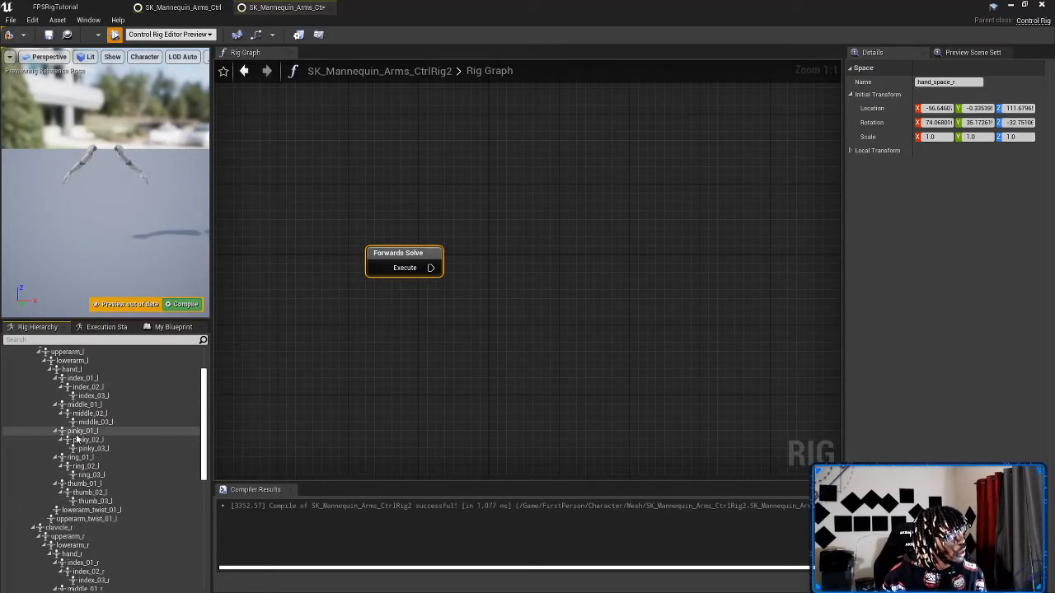
{"action": "right_click", "coordinate": [72, 369]}
{"action": "mouse_move", "coordinate": [186, 126]}
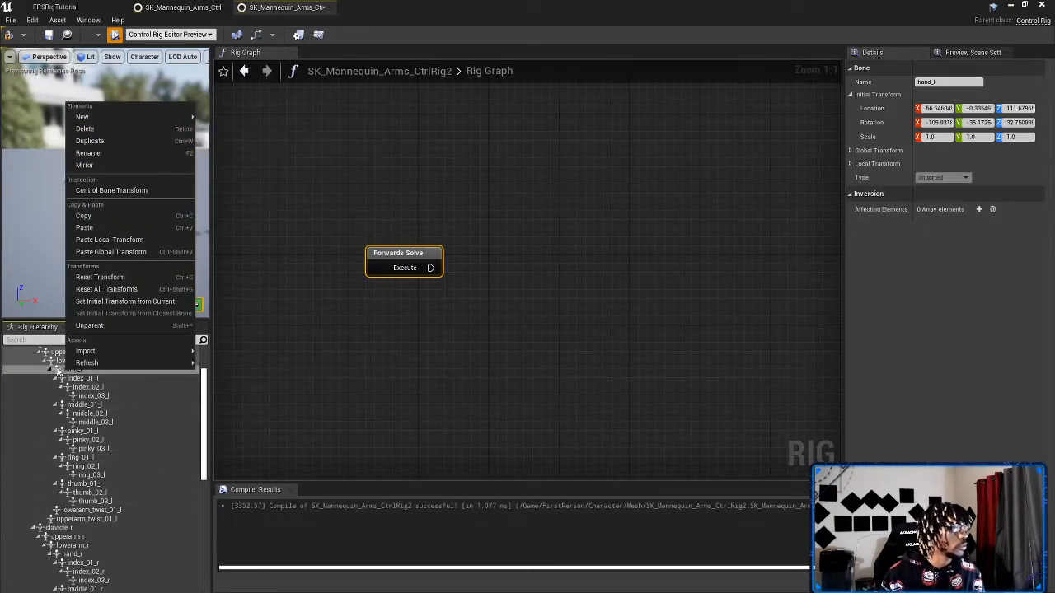
{"action": "left_click", "coordinate": [49, 370]}
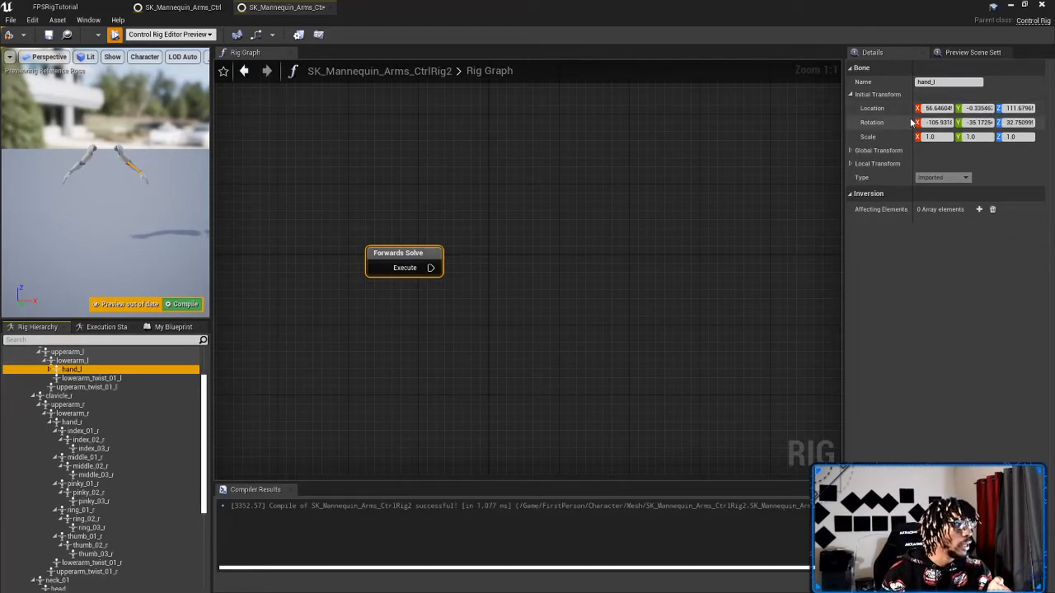
{"action": "left_click", "coordinate": [183, 304]}
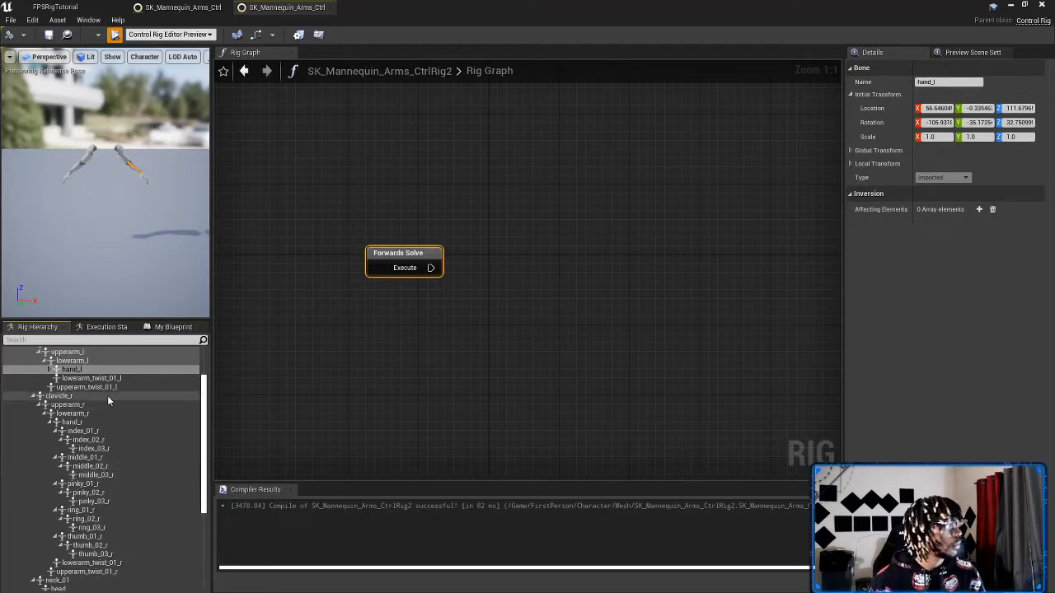
Step: Collapse the entire root bone tree in the rig hierarchy
{"action": "scroll", "coordinate": [58, 387], "scroll_direction": "up", "scroll_amount": 1}
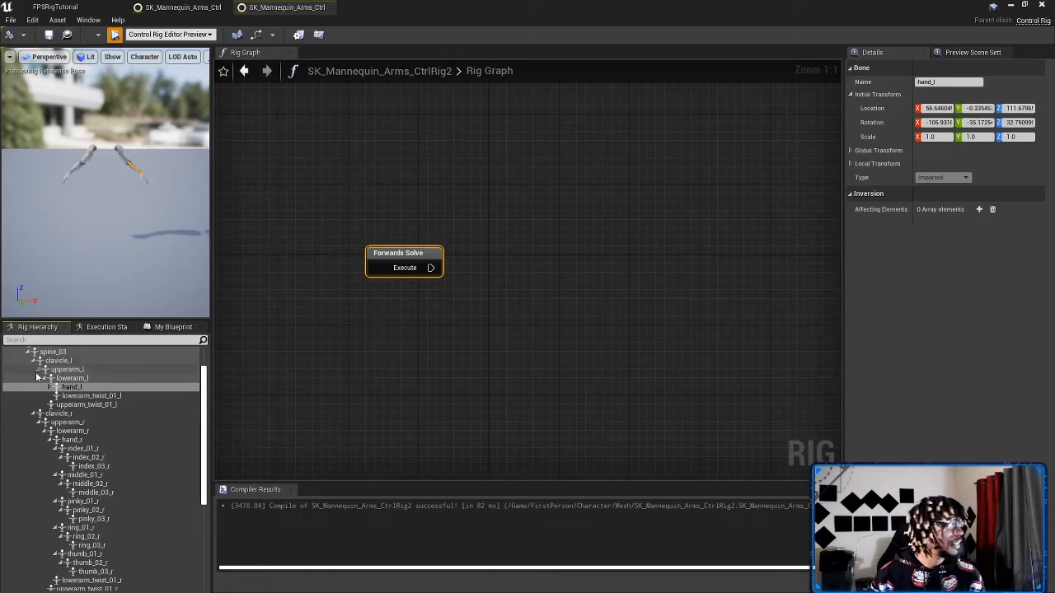
{"action": "scroll", "coordinate": [41, 453], "scroll_direction": "down", "scroll_amount": 5}
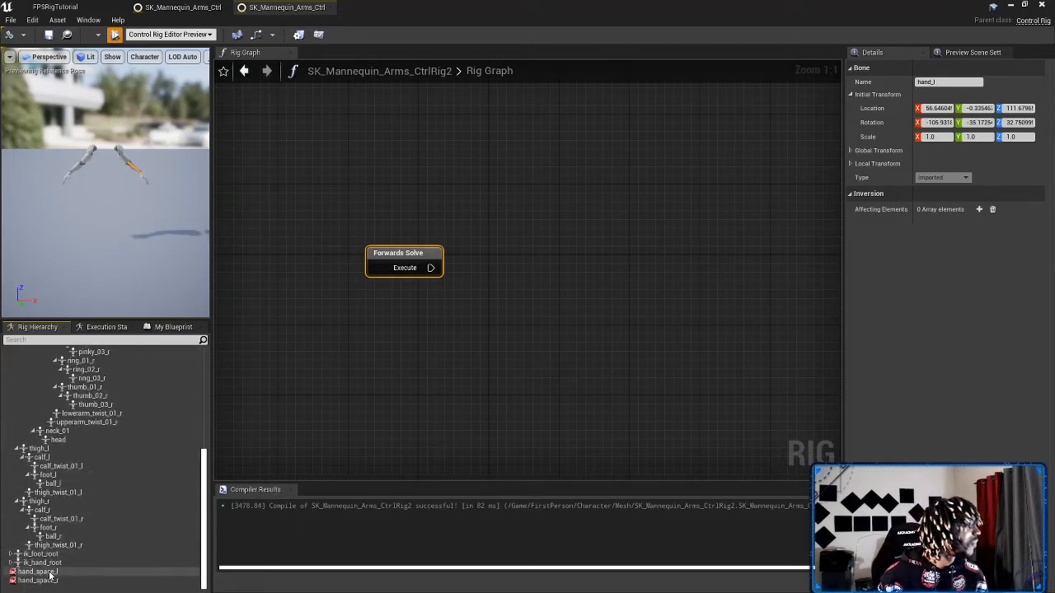
{"action": "scroll", "coordinate": [50, 527], "scroll_direction": "up", "scroll_amount": 8}
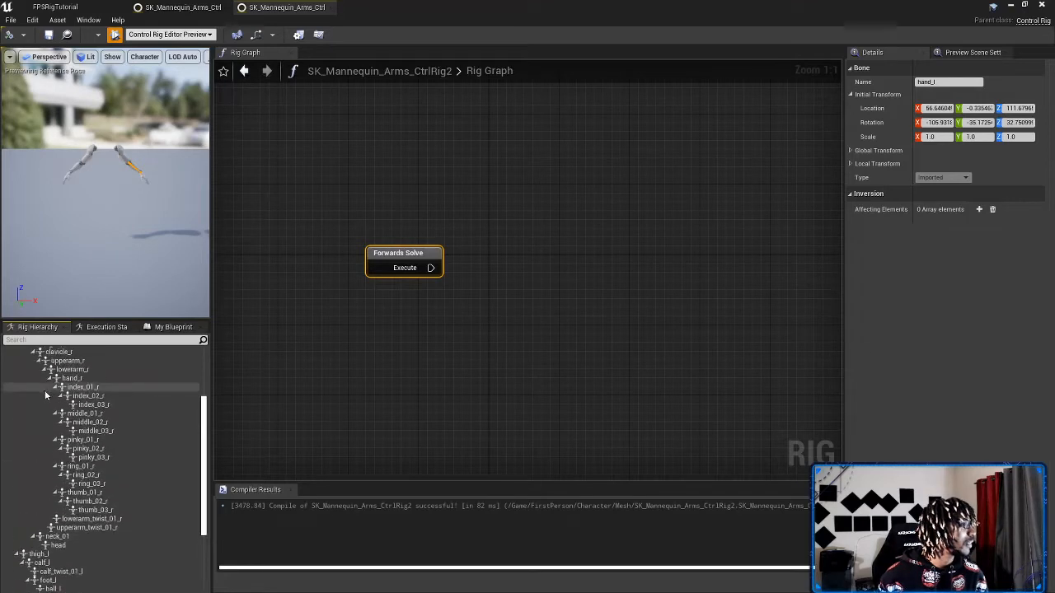
{"action": "left_click", "coordinate": [9, 351]}
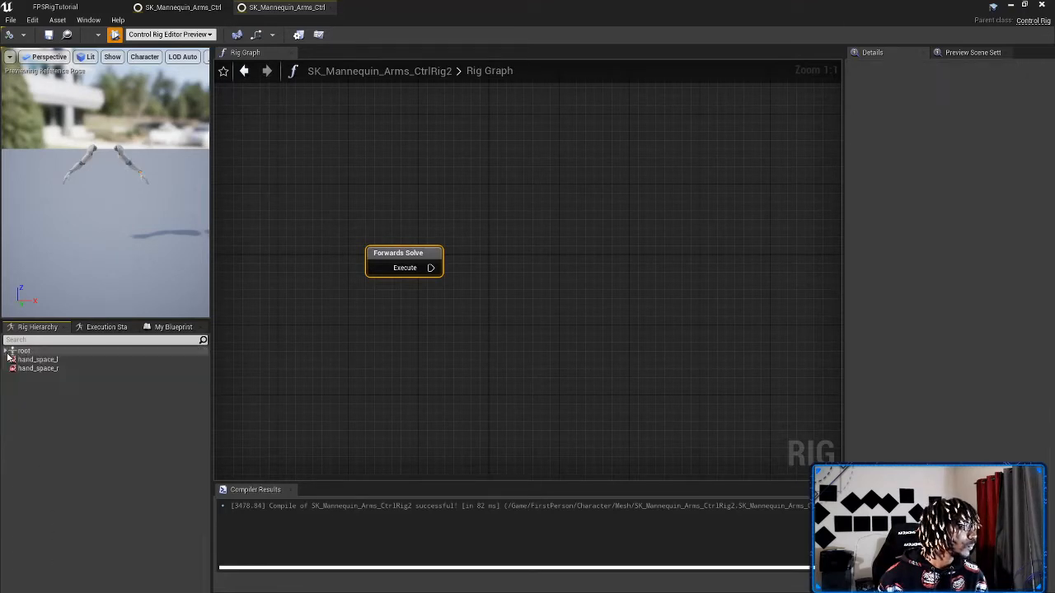
Step: Add a new control at the top level of the rig hierarchy and name it root_ctrl
{"action": "right_click", "coordinate": [27, 387]}
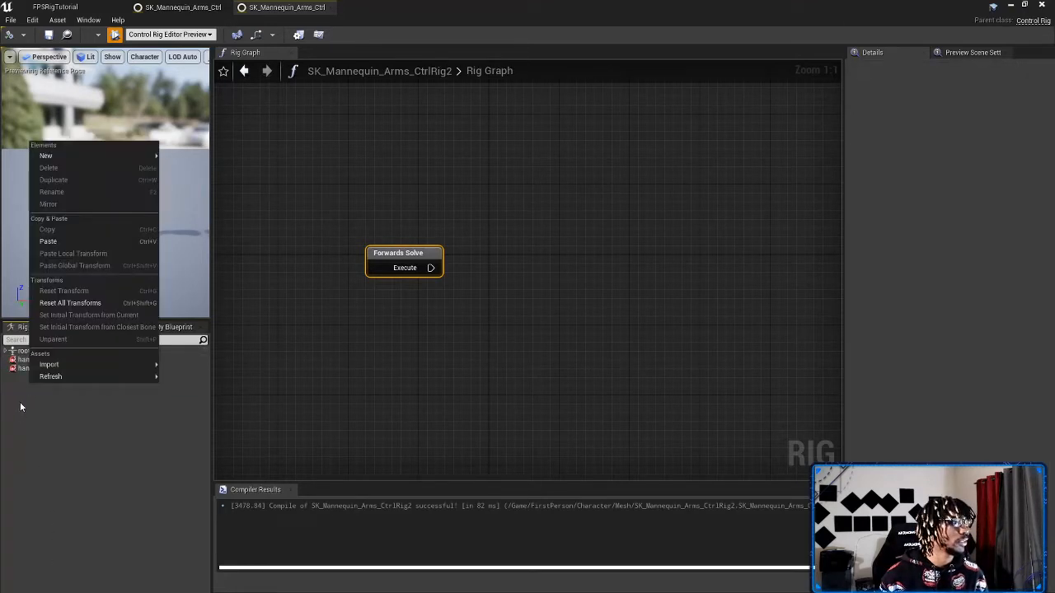
{"action": "mouse_move", "coordinate": [83, 156]}
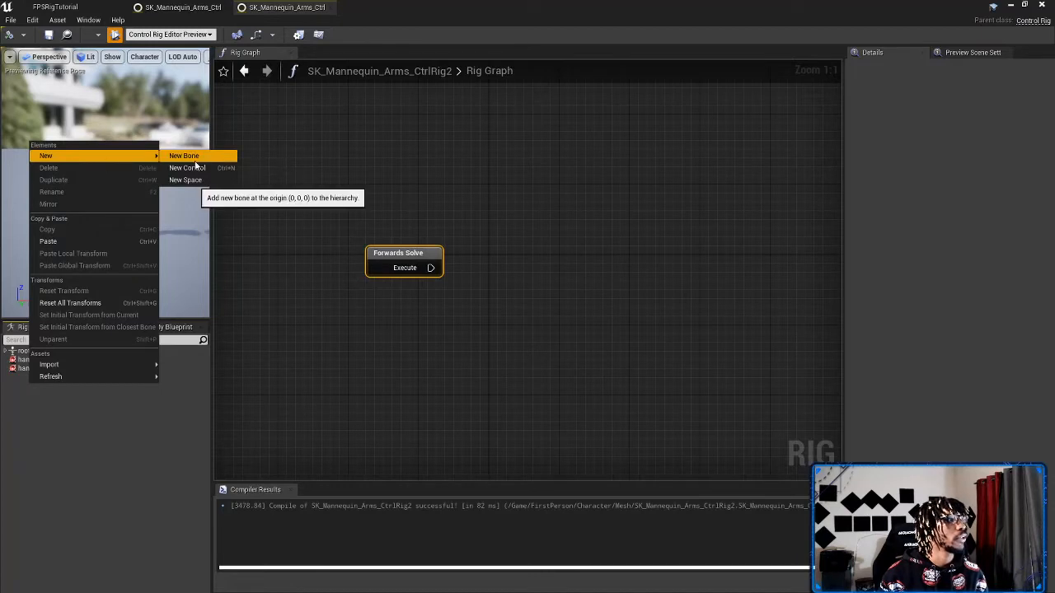
{"action": "left_click", "coordinate": [47, 412]}
{"action": "right_click", "coordinate": [30, 403]}
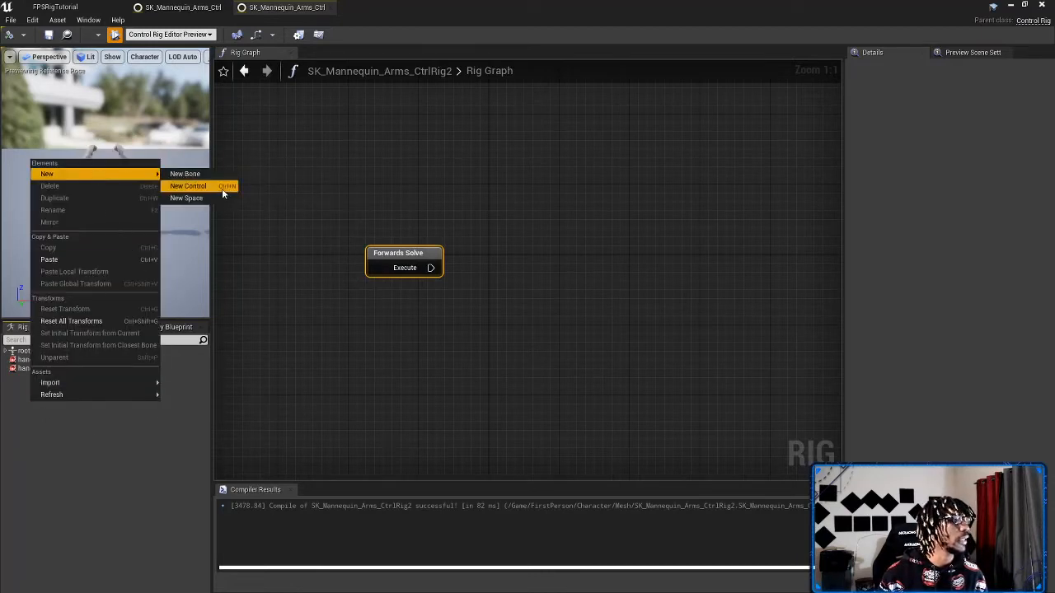
{"action": "left_click", "coordinate": [52, 440]}
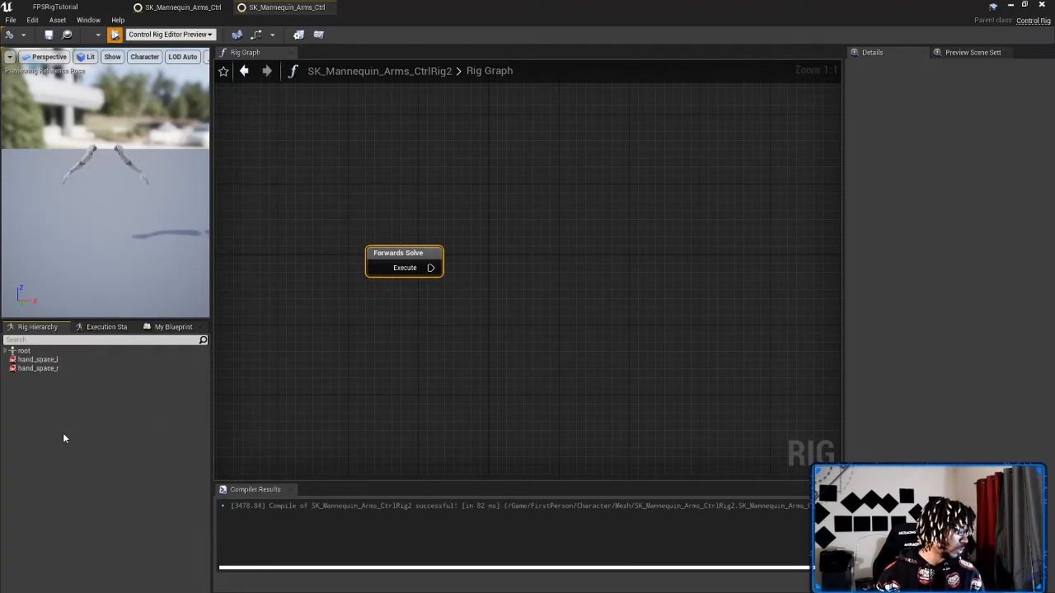
{"action": "key", "text": "F2"}
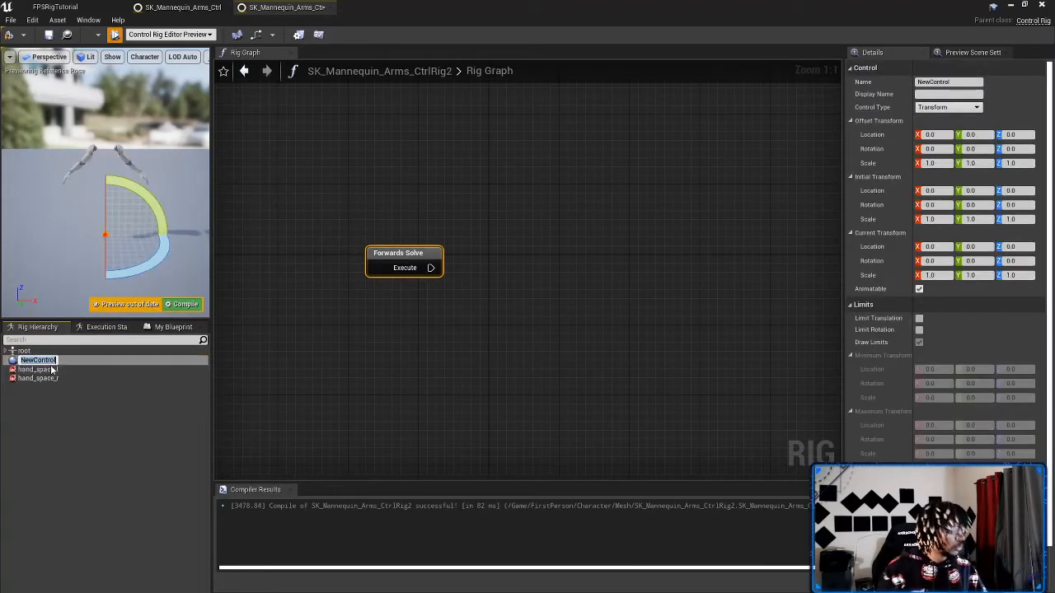
{"action": "type", "text": "root_ctrl"}
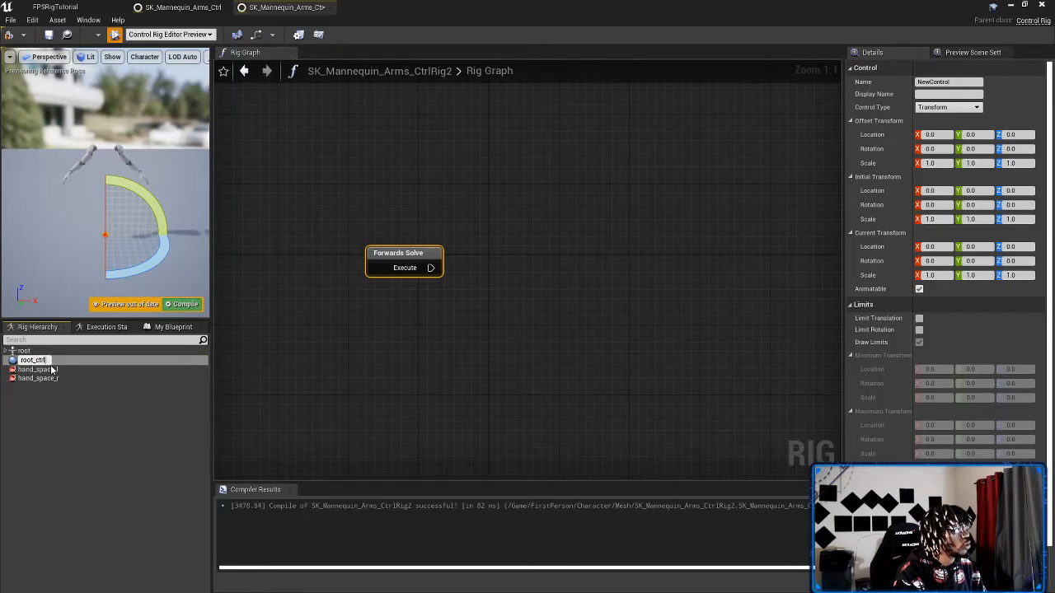
{"action": "key", "text": "Return"}
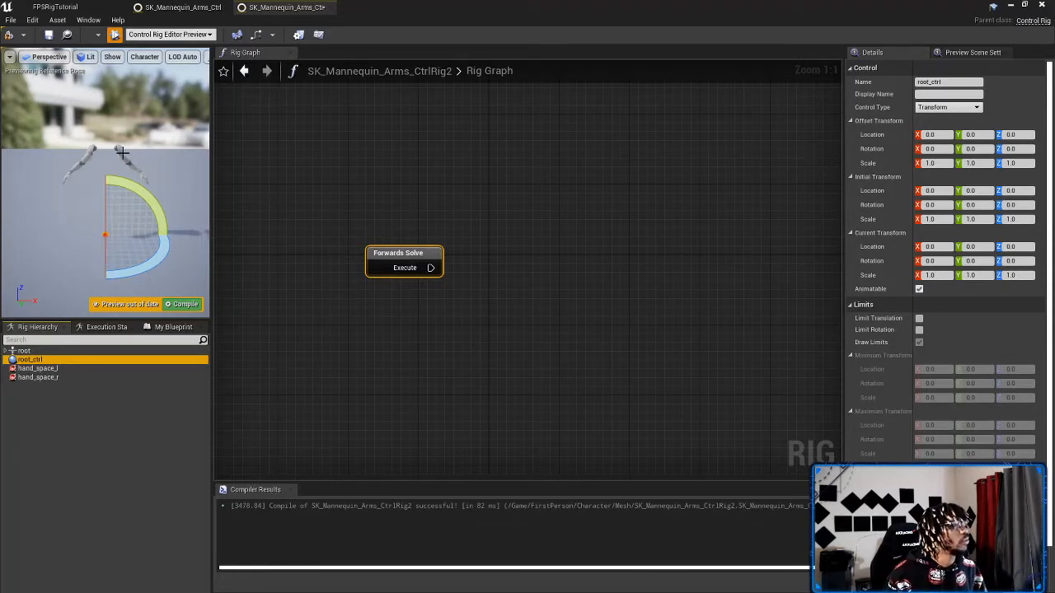
Step: Add a child control under root_ctrl and name it offset_ctrl
{"action": "left_click", "coordinate": [43, 414]}
{"action": "left_click", "coordinate": [42, 361]}
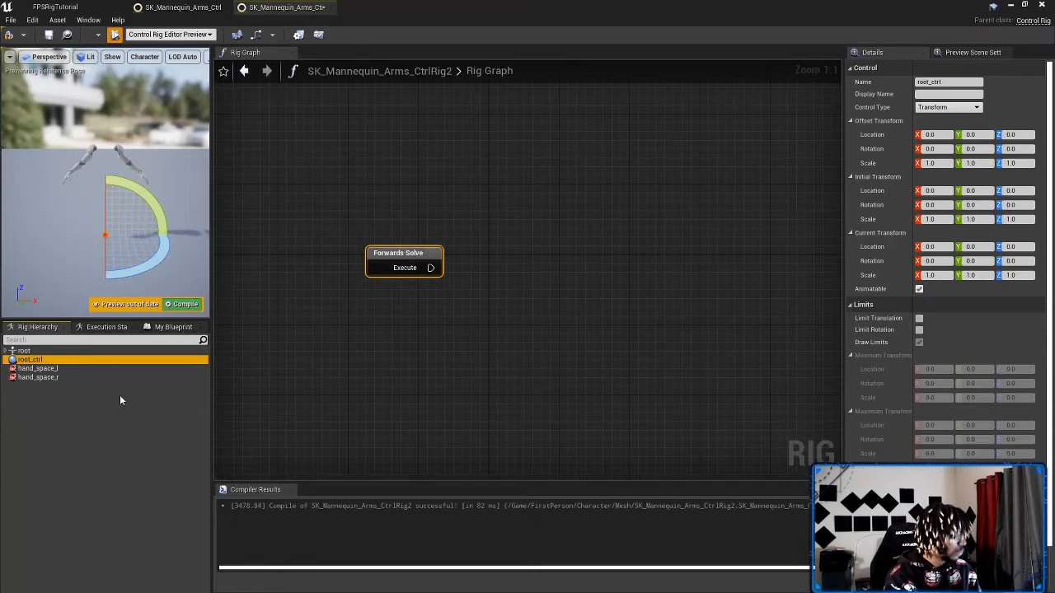
{"action": "key", "text": "ctrl+n"}
{"action": "key", "text": "F2"}
{"action": "type", "text": "op"}
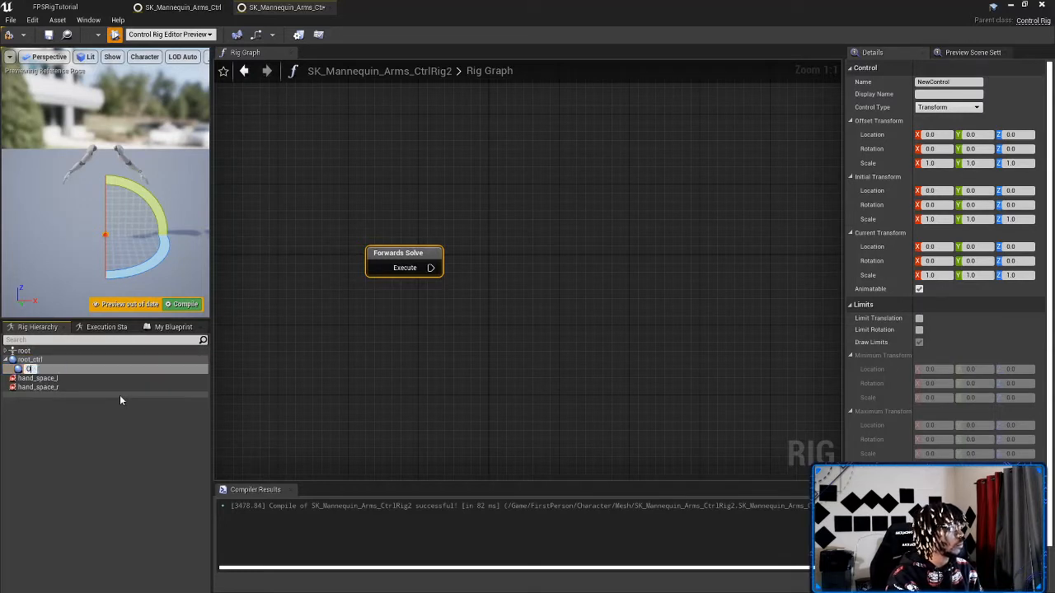
{"action": "type", "text": "f"}
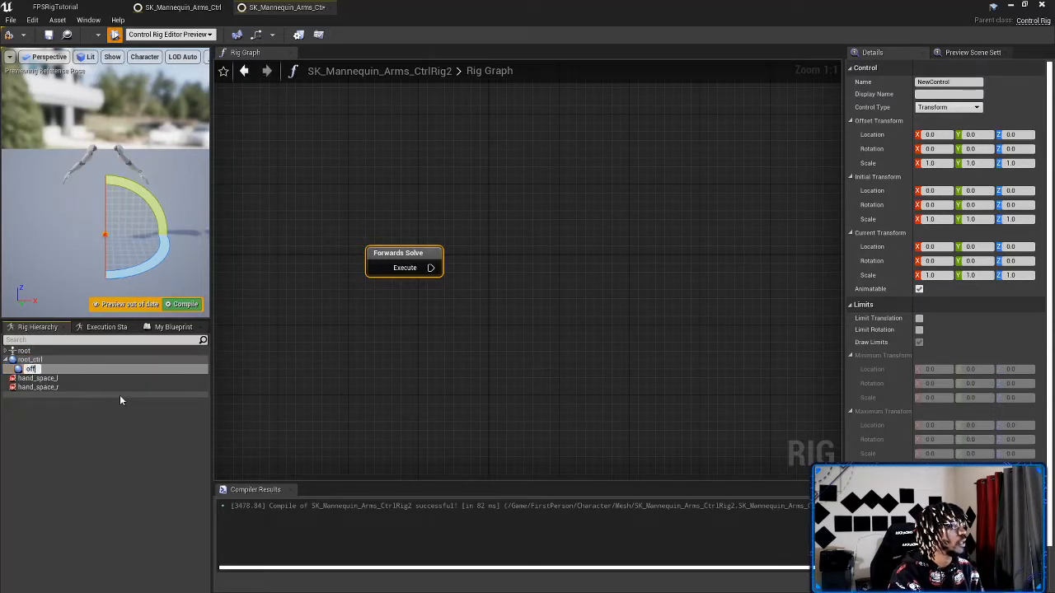
{"action": "type", "text": "set_ctrl"}
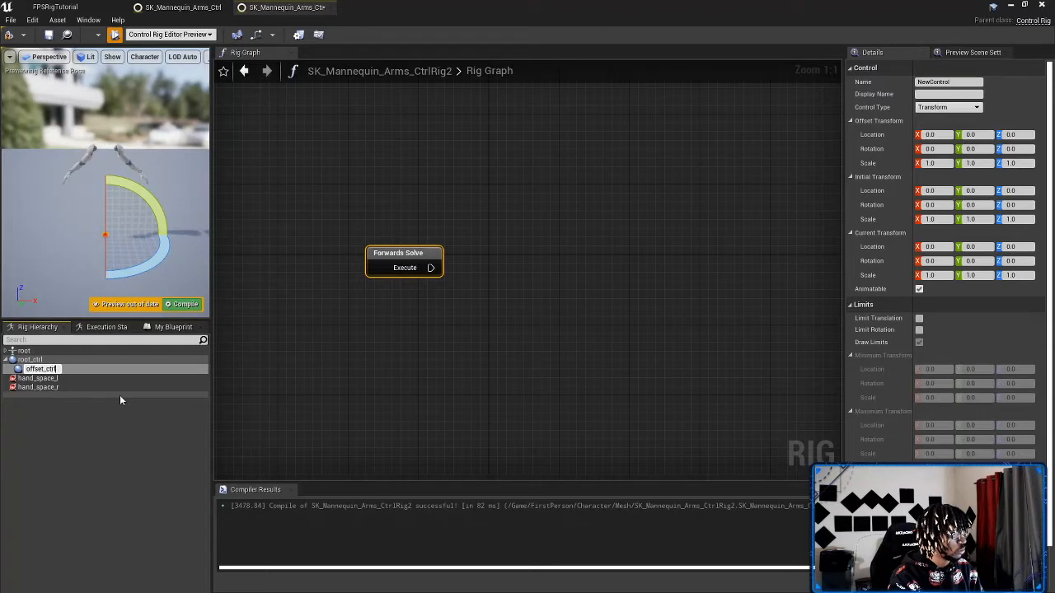
{"action": "key", "text": "Return"}
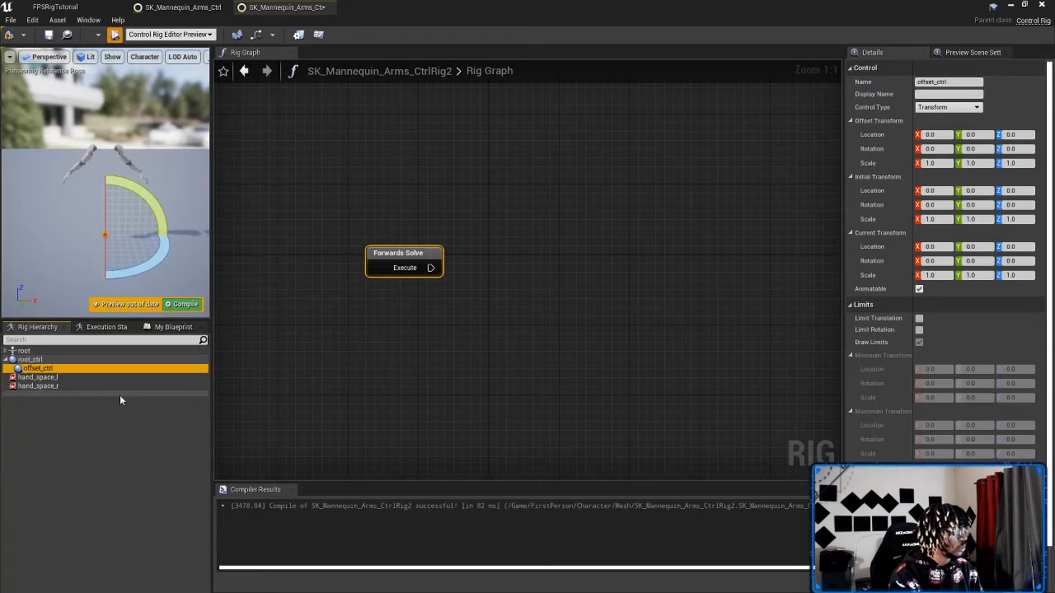
Step: Add a child control under offset_ctrl and name it pole_vector_l
{"action": "left_click", "coordinate": [42, 404]}
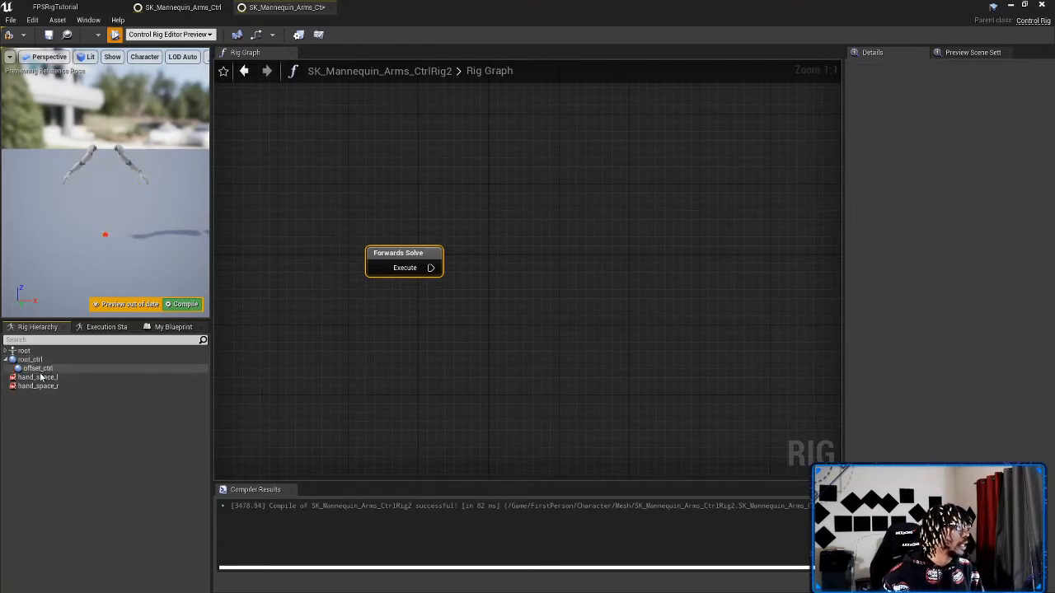
{"action": "left_click", "coordinate": [39, 370]}
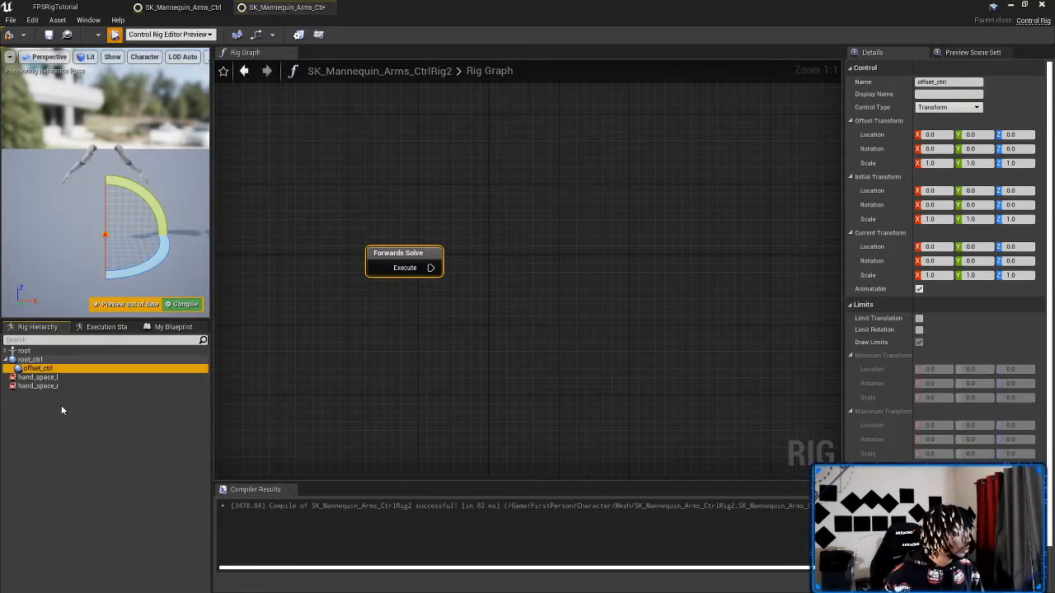
{"action": "key", "text": "ctrl+n"}
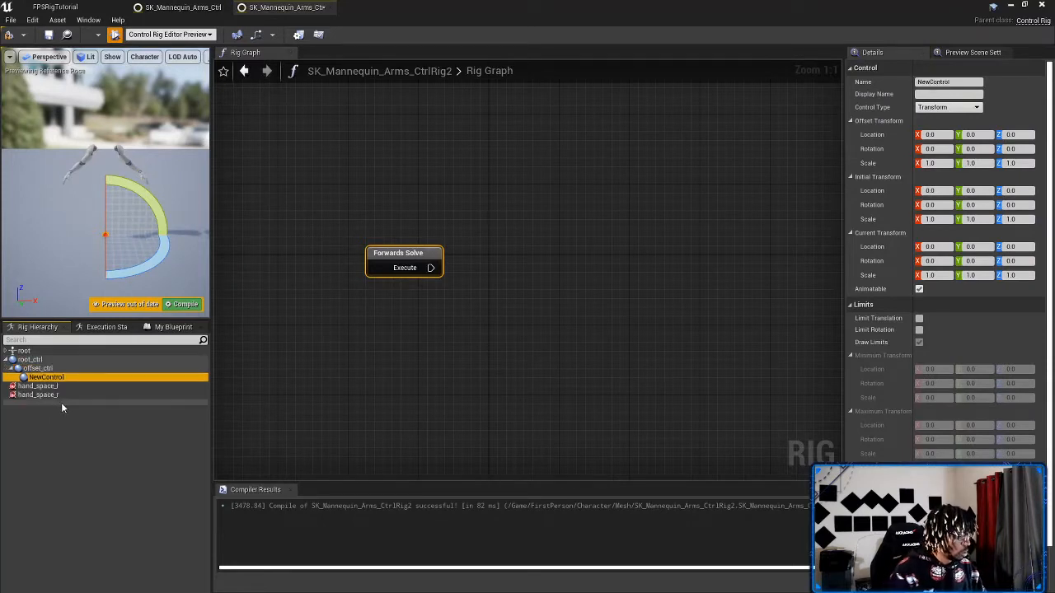
{"action": "key", "text": "F2"}
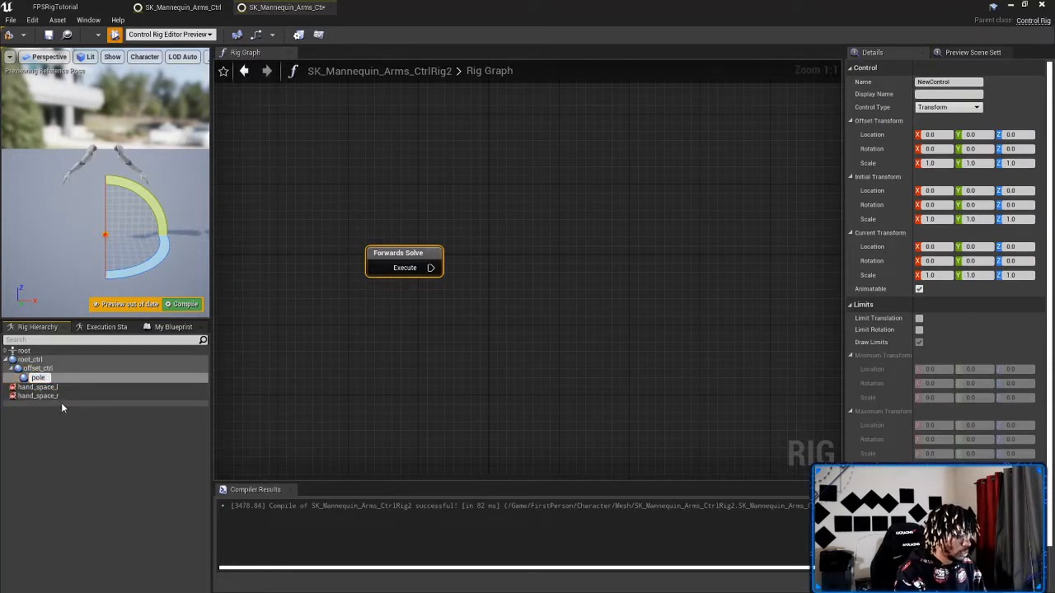
{"action": "type", "text": "pole_ve"}
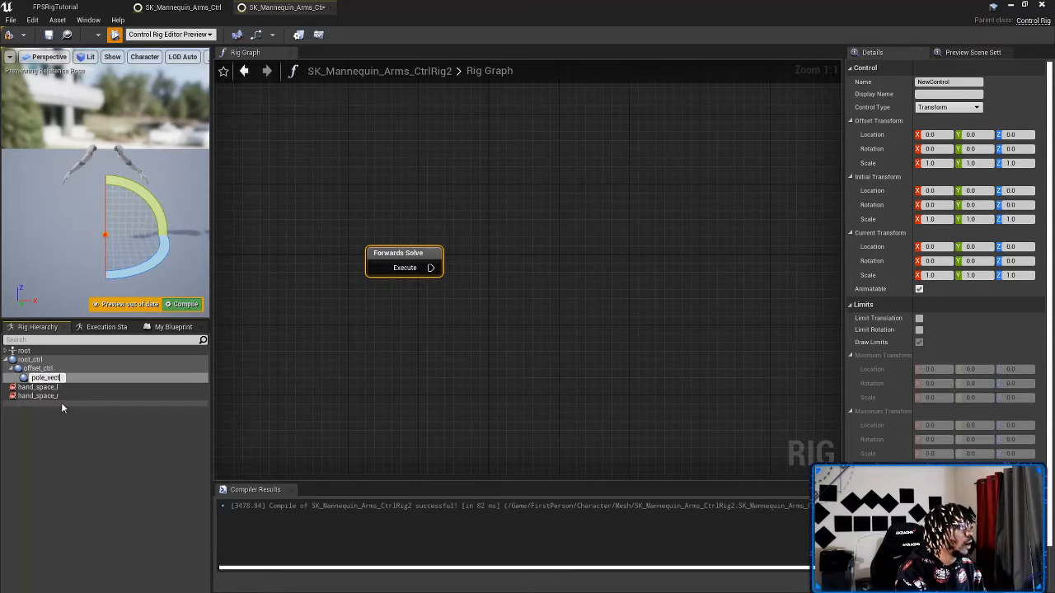
{"action": "type", "text": "ctor_l"}
{"action": "key", "text": "Return"}
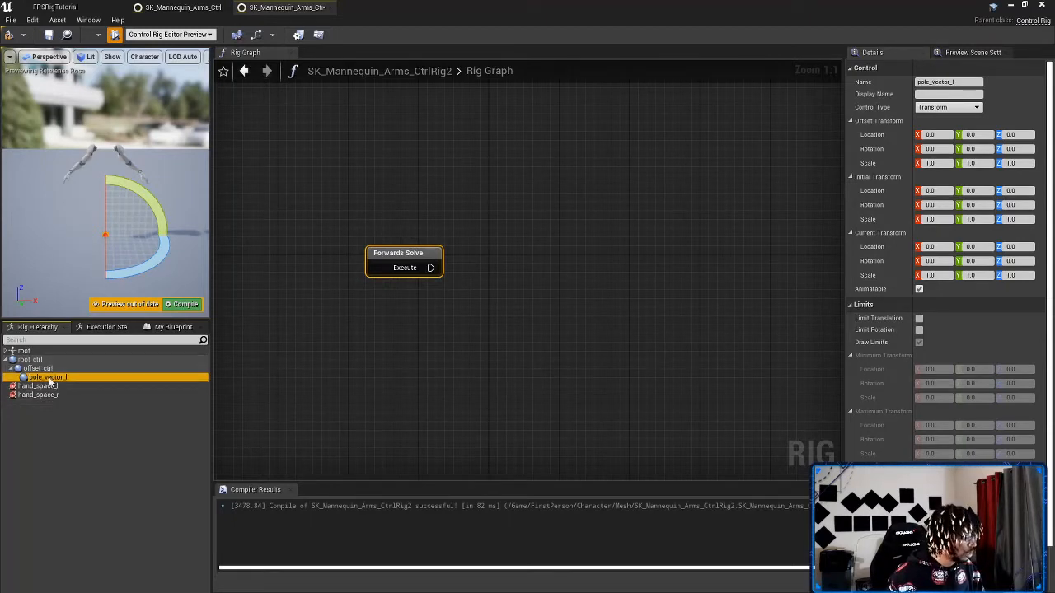
Step: Duplicate the pole_vector_l control and rename the copy pole_vector_r
{"action": "key", "text": "ctrl+d"}
{"action": "key", "text": "F2"}
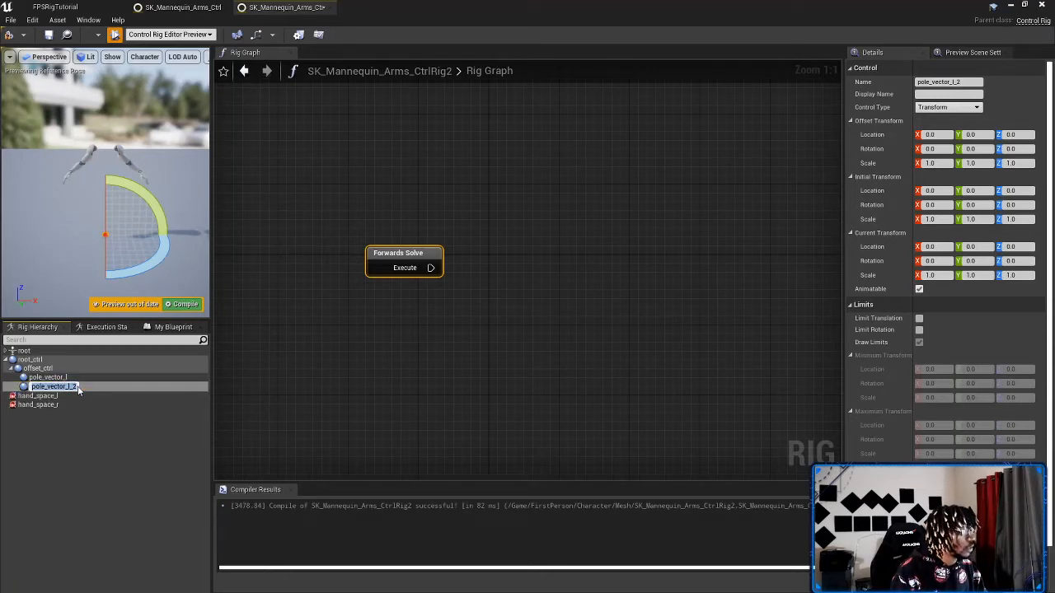
{"action": "key", "text": "Right"}
{"action": "key", "text": "BackSpace"}
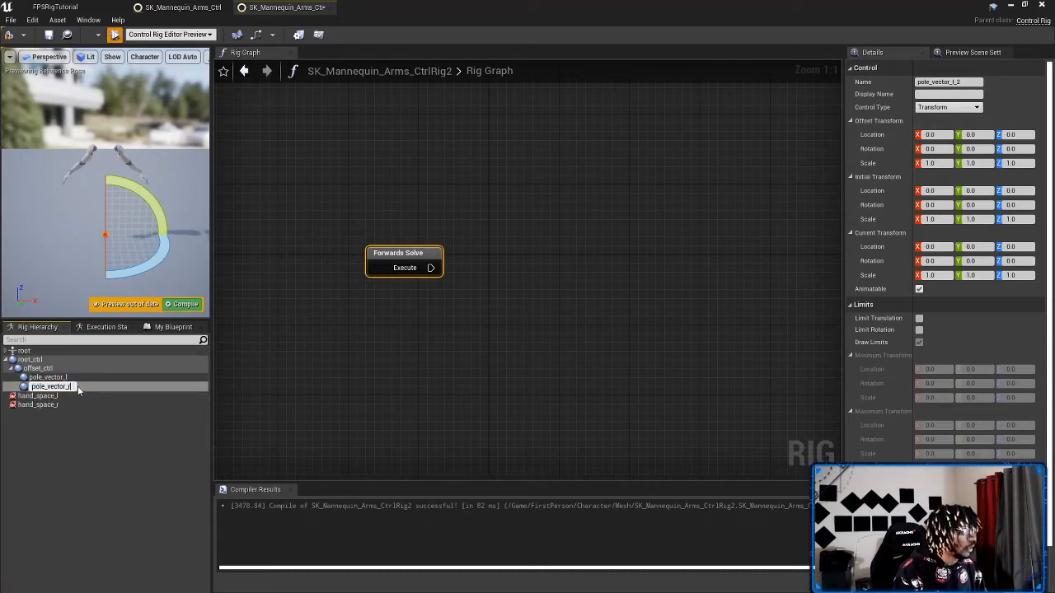
{"action": "key", "text": "BackSpace"}
{"action": "type", "text": "r"}
{"action": "key", "text": "Return"}
{"action": "left_click", "coordinate": [72, 378]}
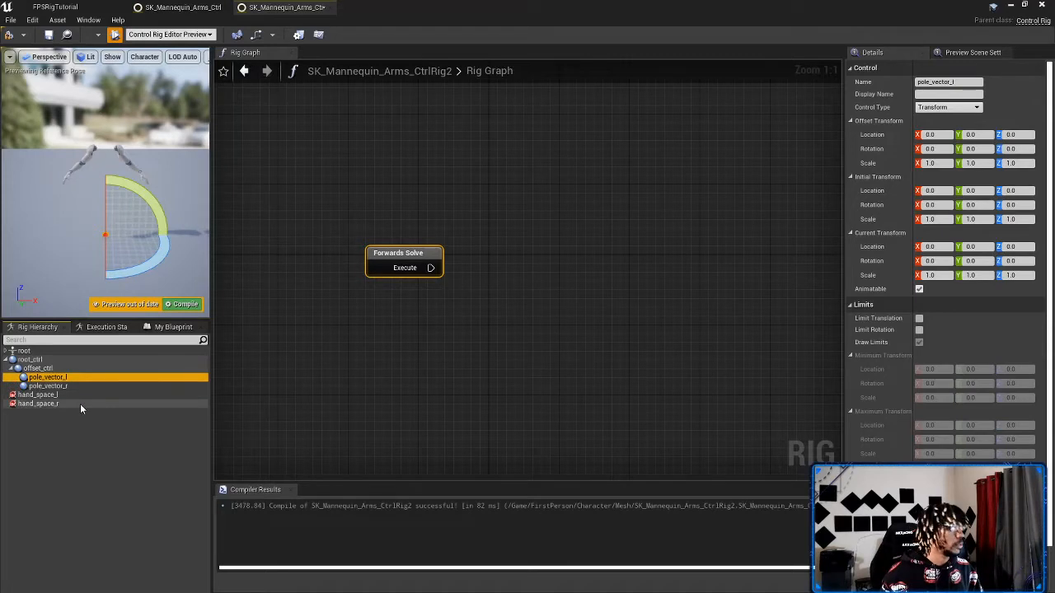
{"action": "key", "text": "ctrl+d"}
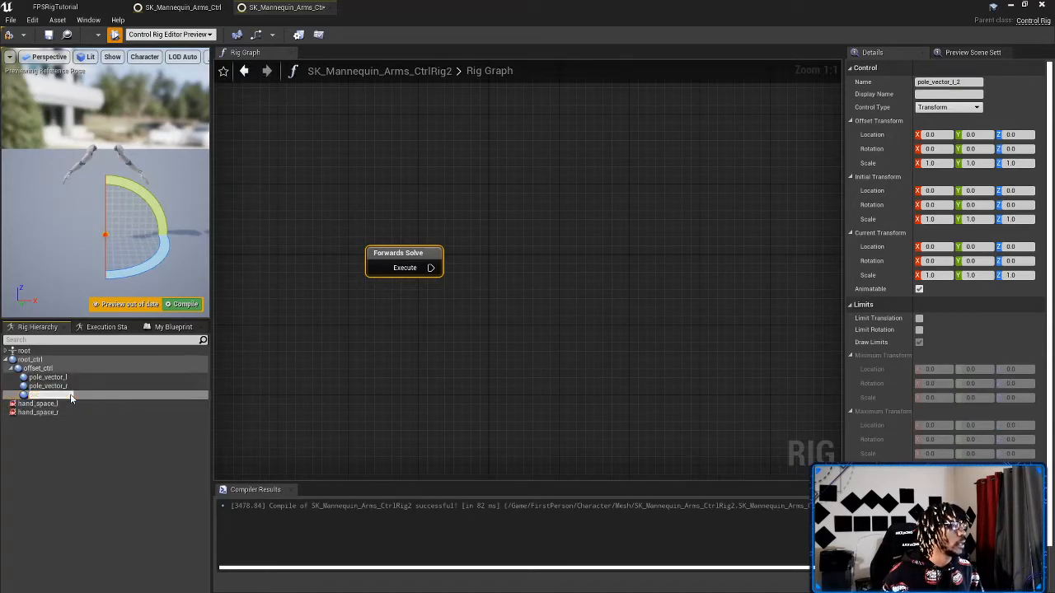
{"action": "left_click", "coordinate": [82, 464]}
{"action": "left_click", "coordinate": [67, 395]}
{"action": "key", "text": "Delete"}
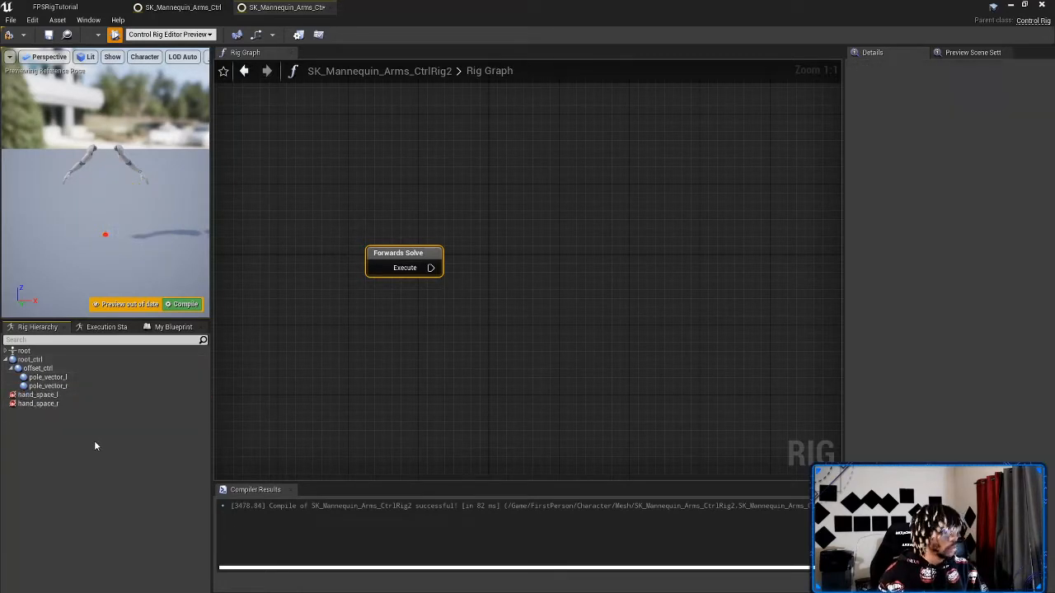
Step: Add a child control under the hand_space_l space and name it hand_ik_l
{"action": "left_click", "coordinate": [74, 396]}
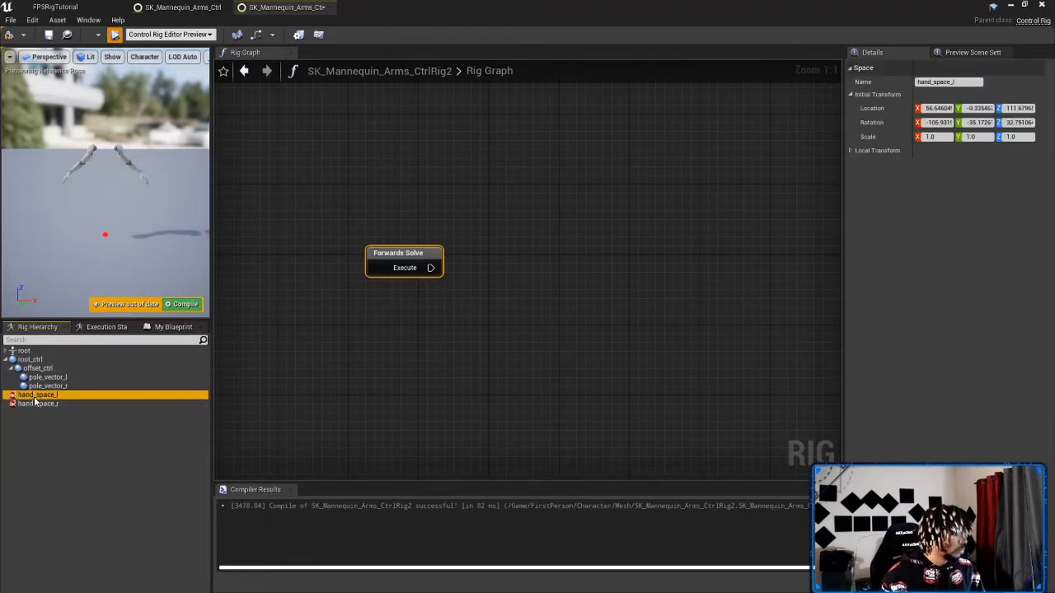
{"action": "key", "text": "ctrl+n"}
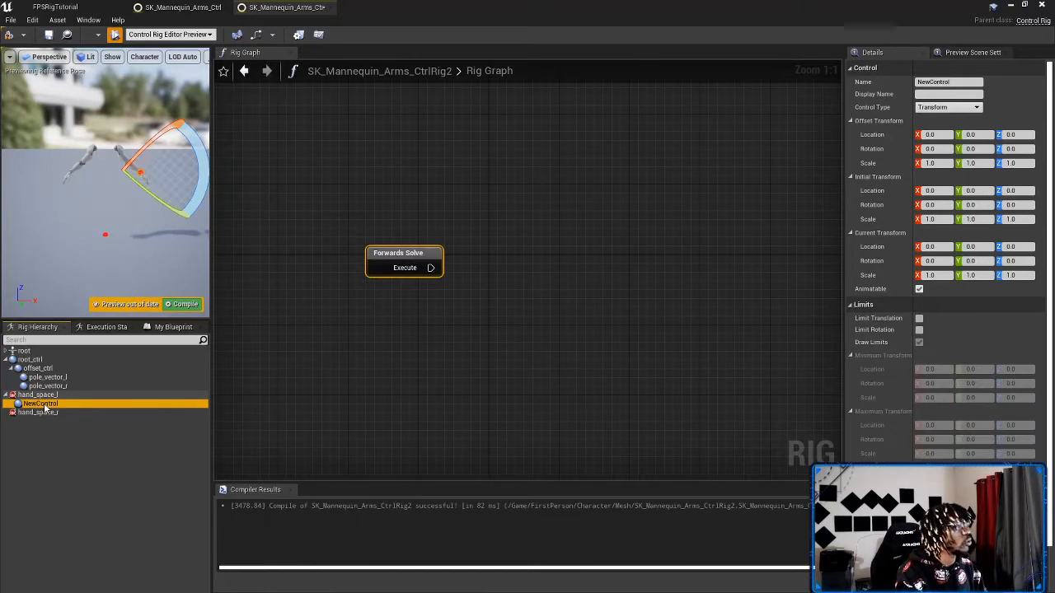
{"action": "mouse_move", "coordinate": [106, 198]}
{"action": "right_mouse_down"}
{"action": "mouse_move", "coordinate": [144, 186]}
{"action": "mouse_move", "coordinate": [90, 186]}
{"action": "mouse_move", "coordinate": [124, 177]}
{"action": "mouse_move", "coordinate": [105, 180]}
{"action": "mouse_move", "coordinate": [116, 202]}
{"action": "right_mouse_up"}
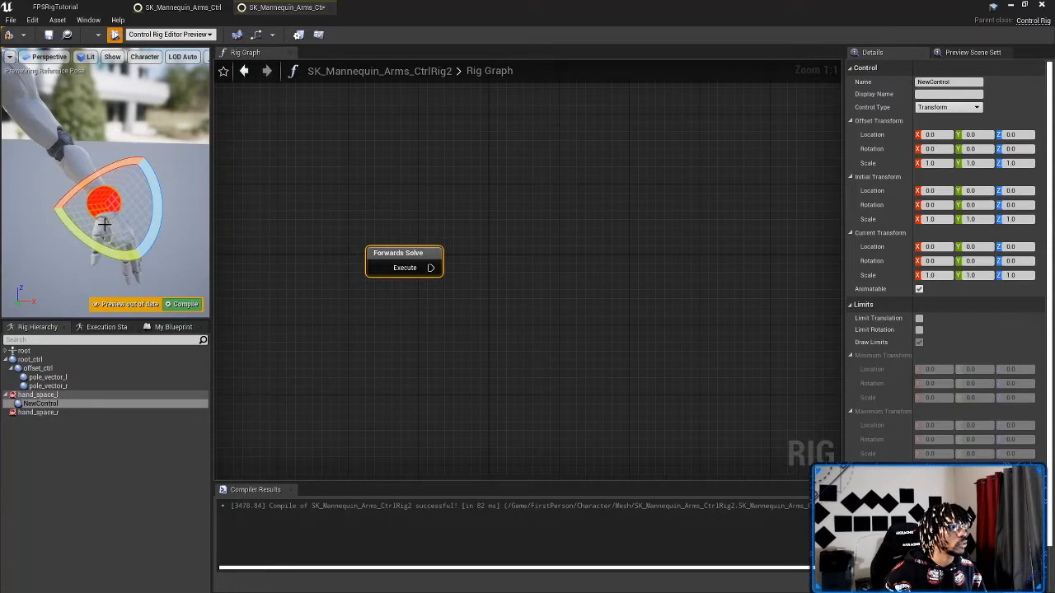
{"action": "scroll", "coordinate": [49, 247], "scroll_direction": "down", "scroll_amount": 3}
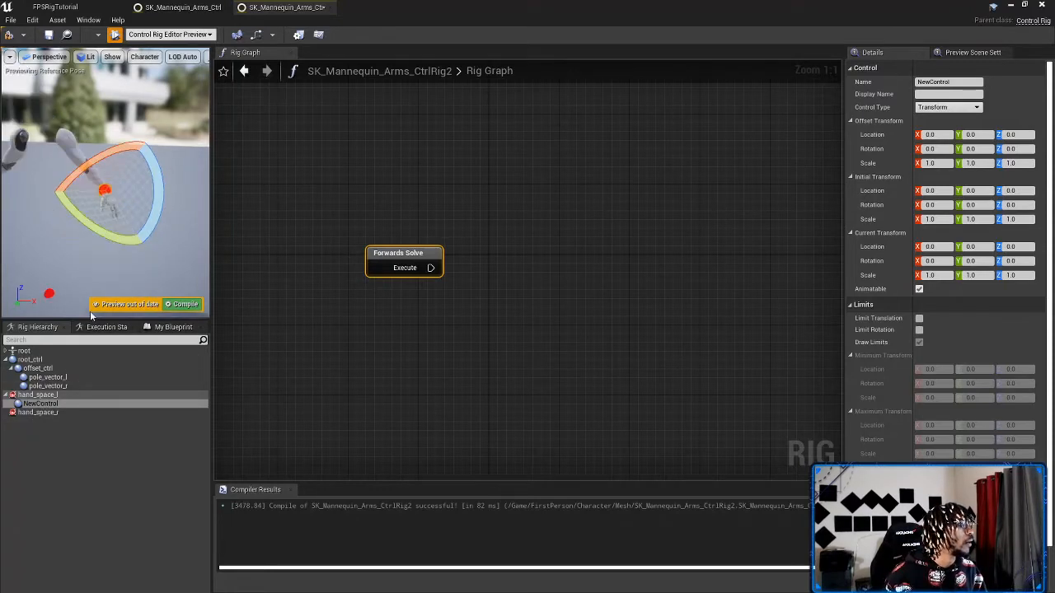
{"action": "right_click_drag", "start_coordinate": [103, 189], "coordinate": [103, 166]}
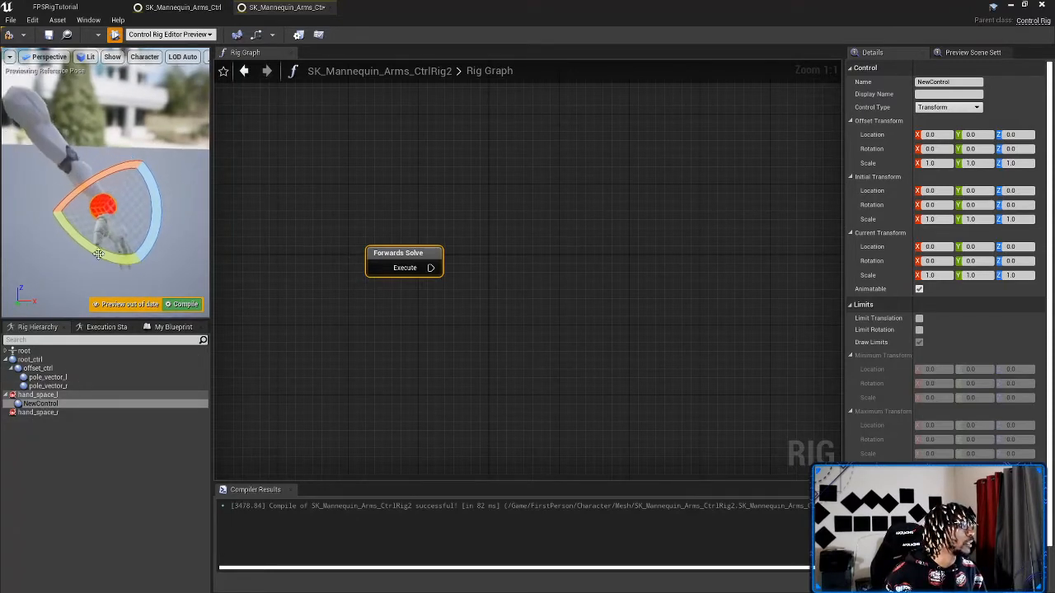
{"action": "left_click", "coordinate": [49, 404]}
{"action": "double_click", "coordinate": [49, 404]}
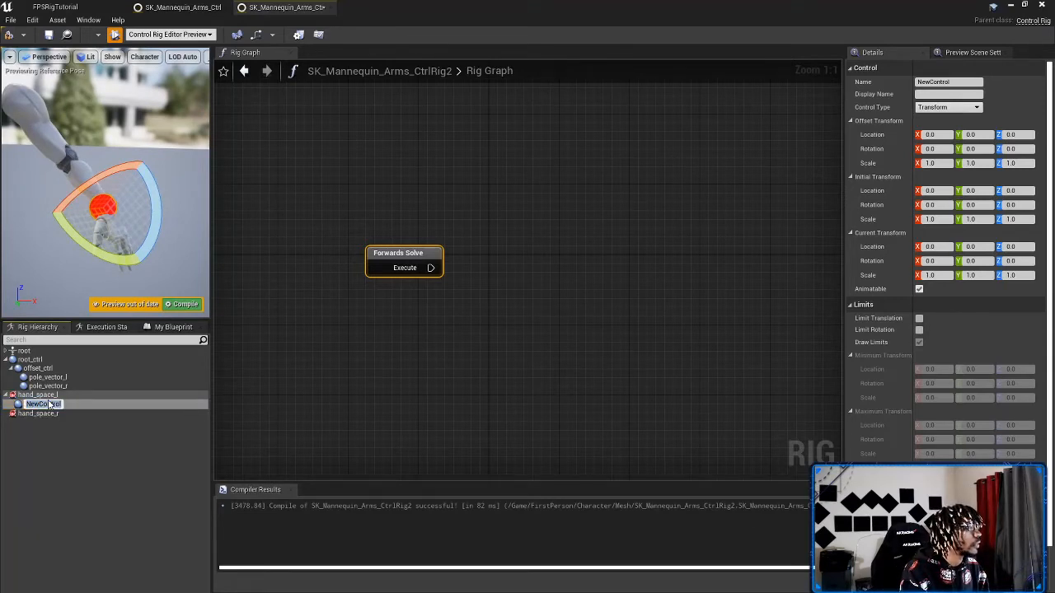
{"action": "type", "text": "hand"}
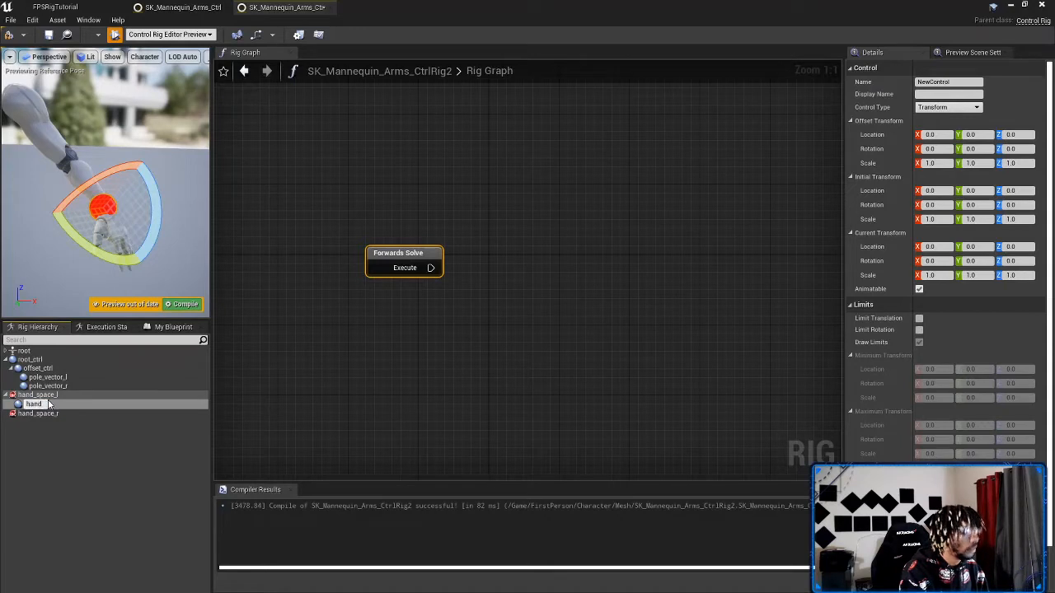
{"action": "type", "text": "_ctrl"}
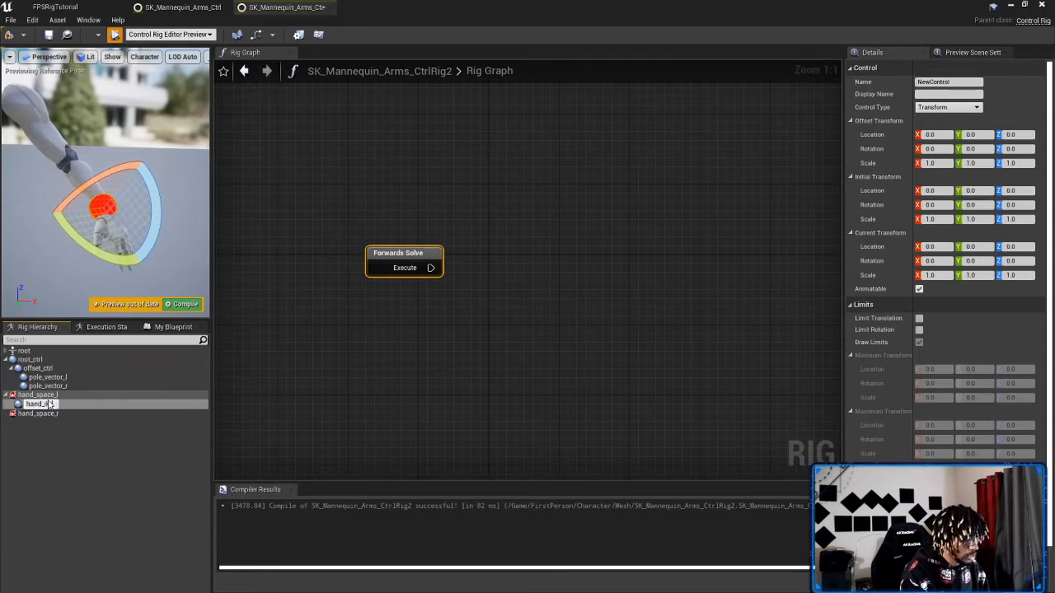
{"action": "key", "text": "Return"}
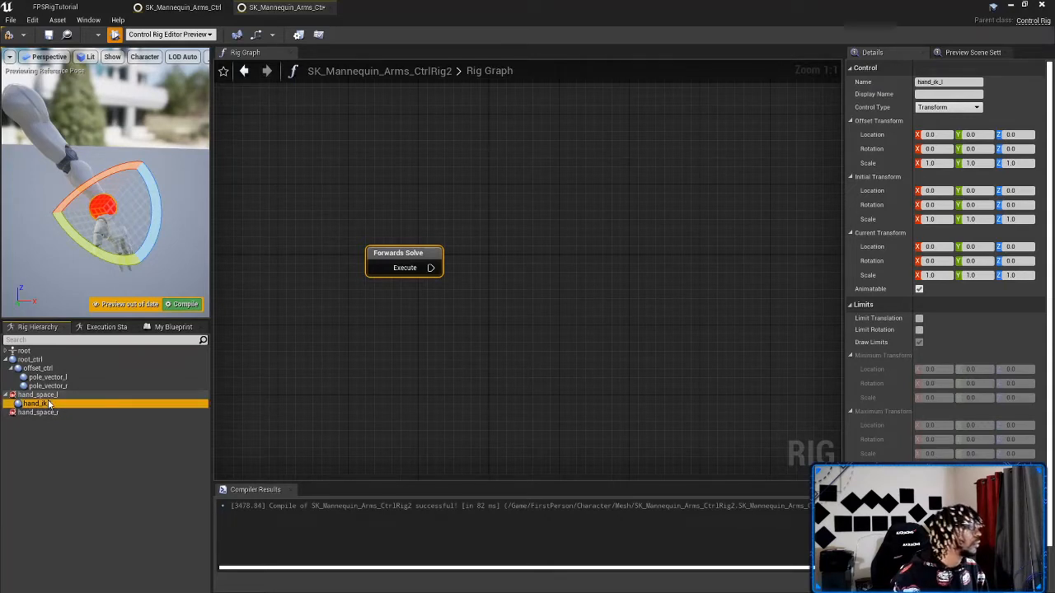
Step: Add a child control under the hand_space_r space and name it hand_ik_r
{"action": "left_click", "coordinate": [46, 412]}
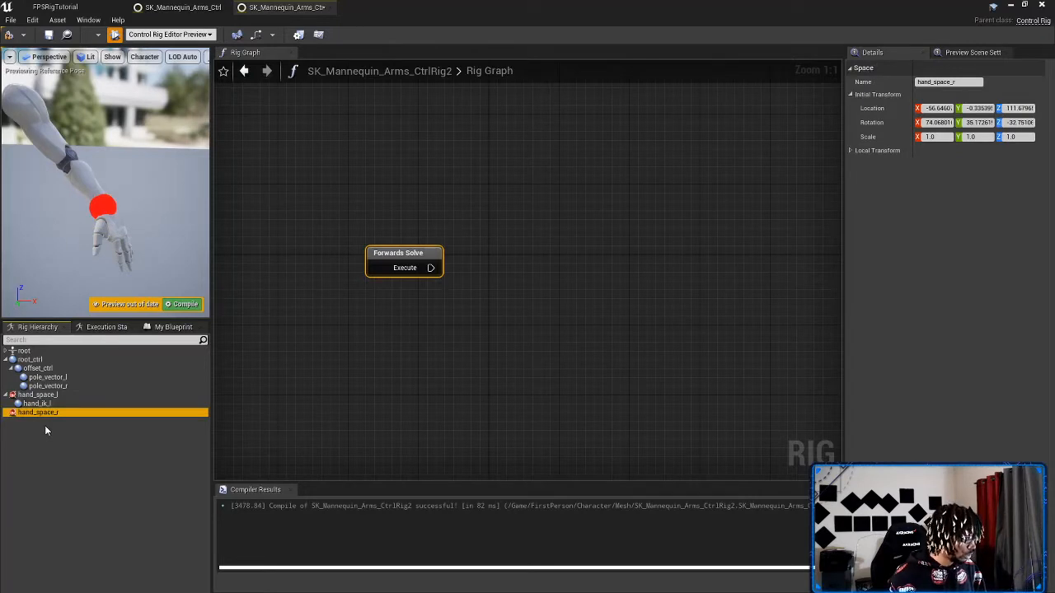
{"action": "key", "text": "ctrl+n"}
{"action": "key", "text": "F2"}
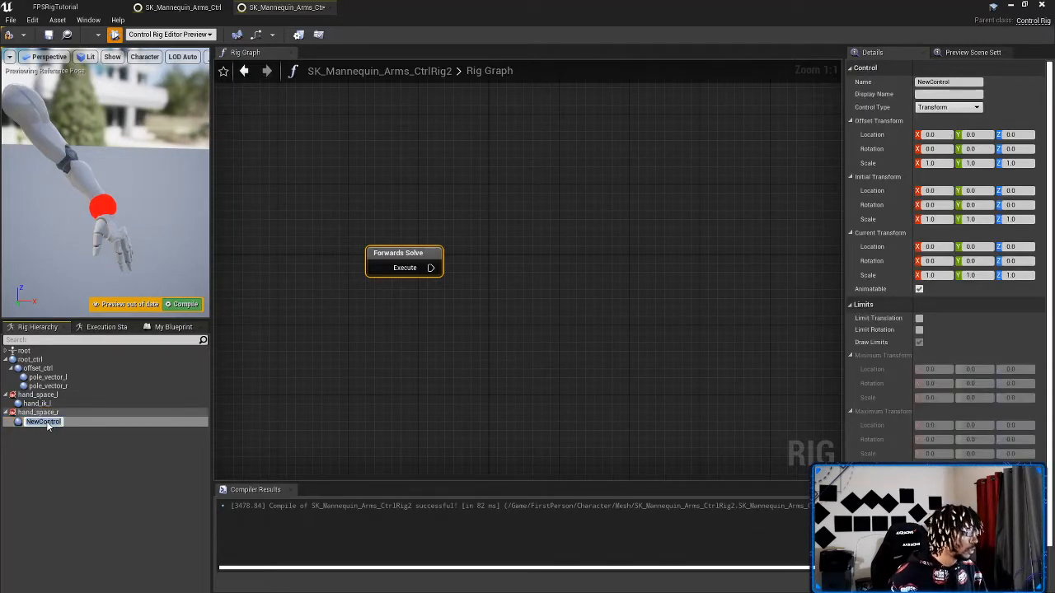
{"action": "type", "text": "hand_ik"}
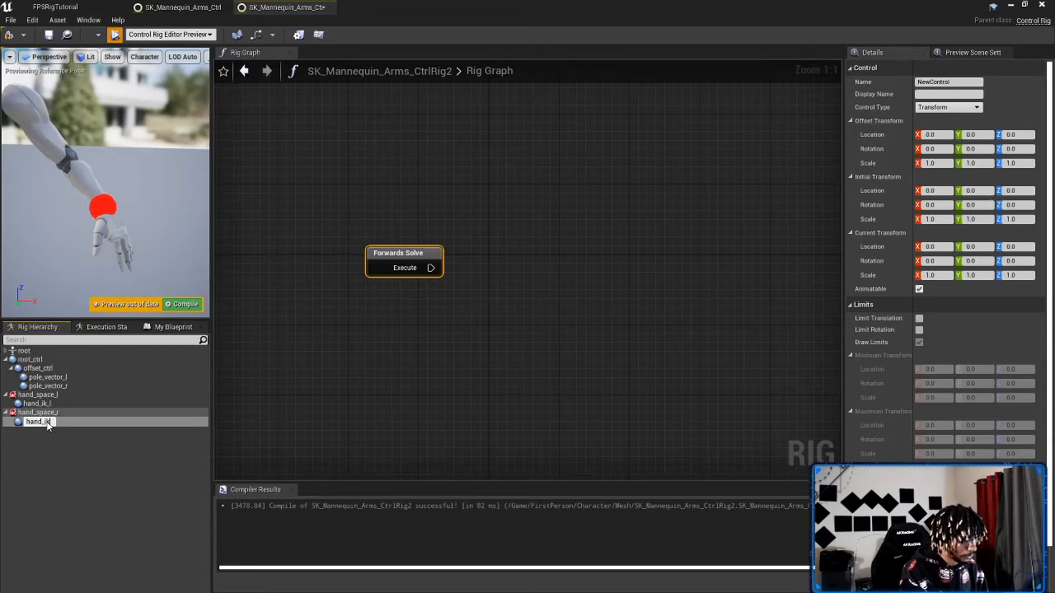
{"action": "type", "text": "_r"}
{"action": "key", "text": "Return"}
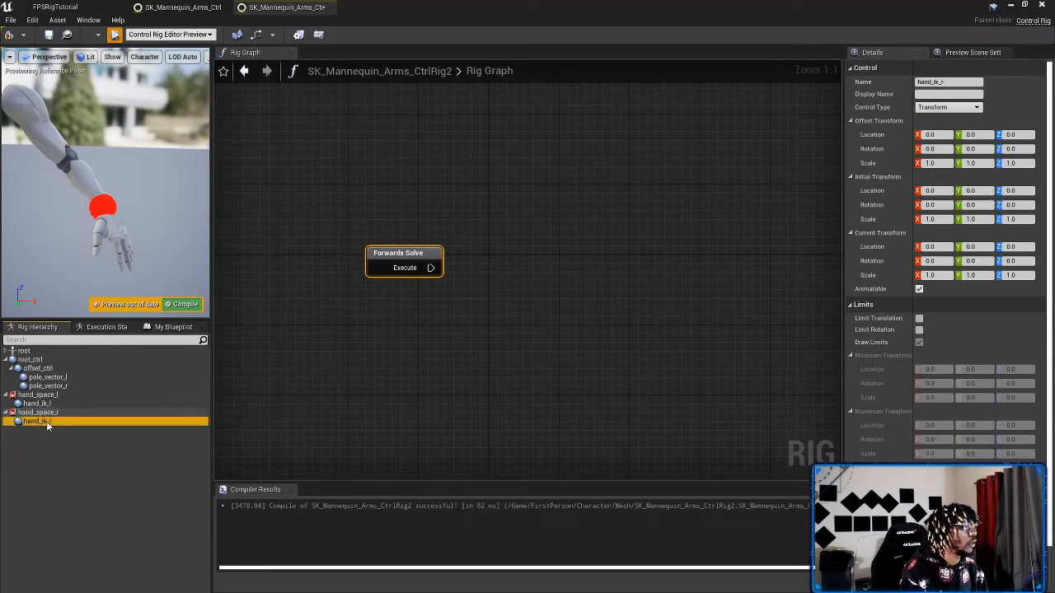
Step: Rename the hand_ik_l control under hand_space_l to hand_ik_l_parent
{"action": "left_click", "coordinate": [49, 404]}
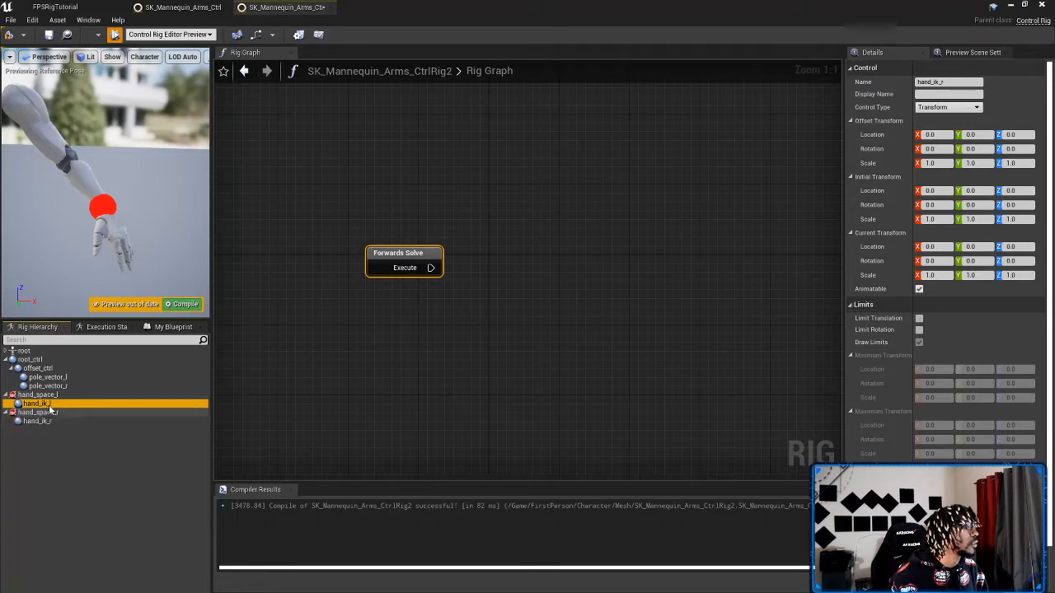
{"action": "key", "text": "F2"}
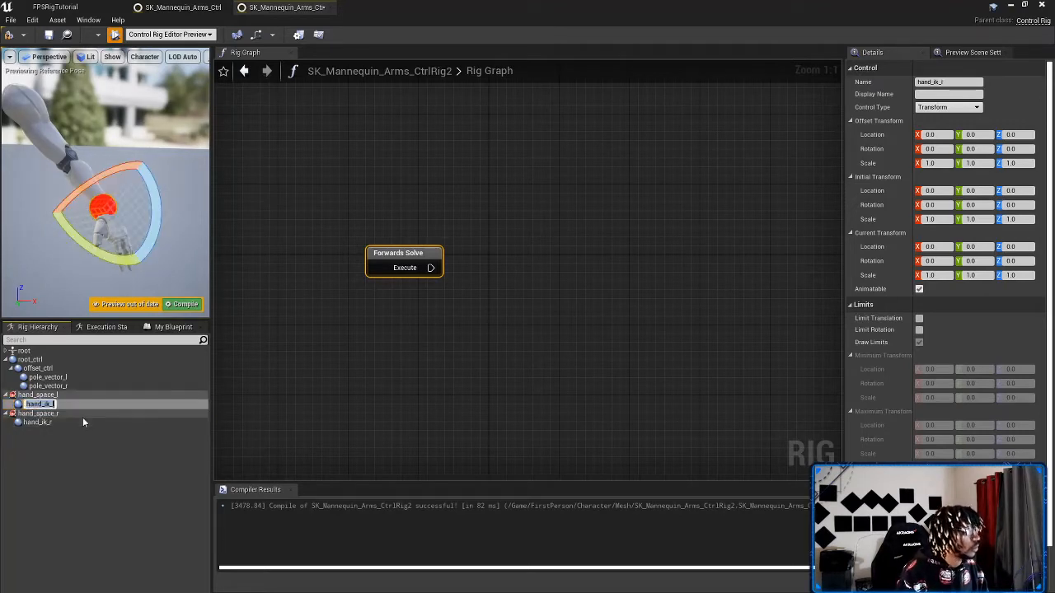
{"action": "type", "text": "_"}
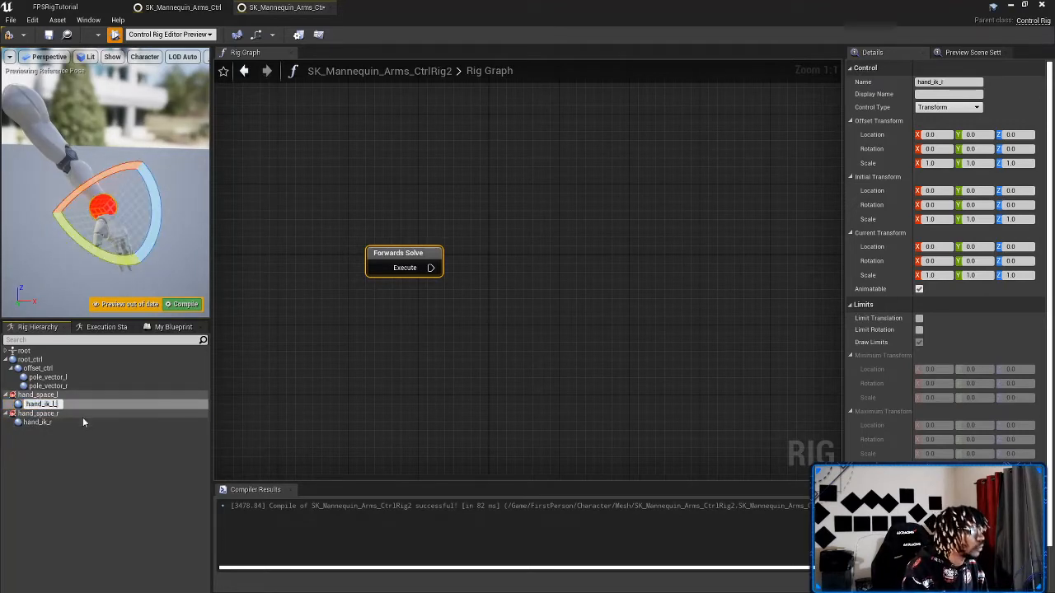
{"action": "type", "text": "parent"}
{"action": "key", "text": "Return"}
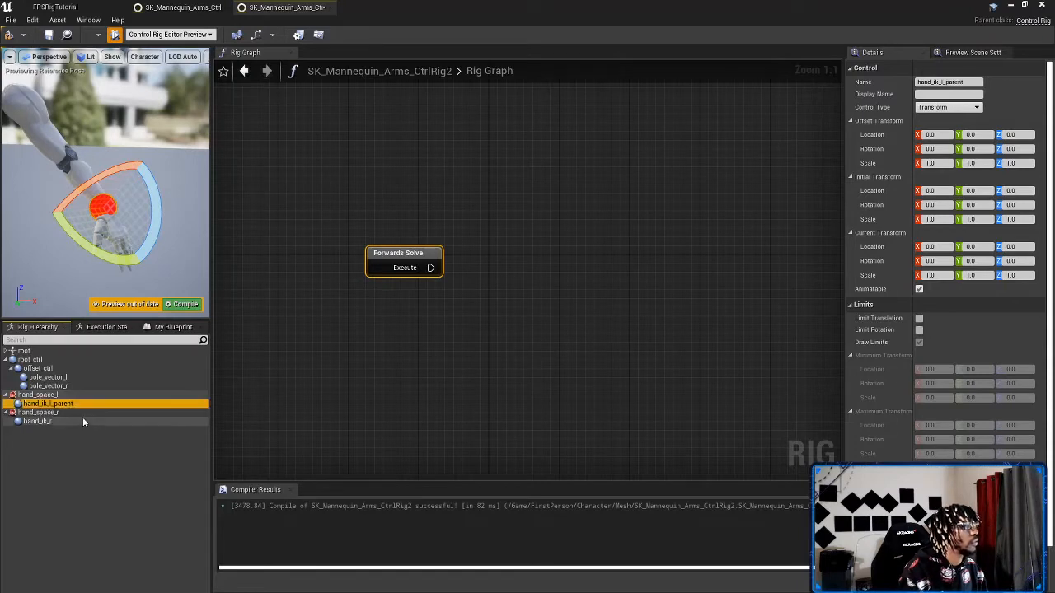
Step: Rename the hand_ik_r control under hand_space_r to hand_ik_r_parent and compile the control rig
{"action": "left_click", "coordinate": [68, 421]}
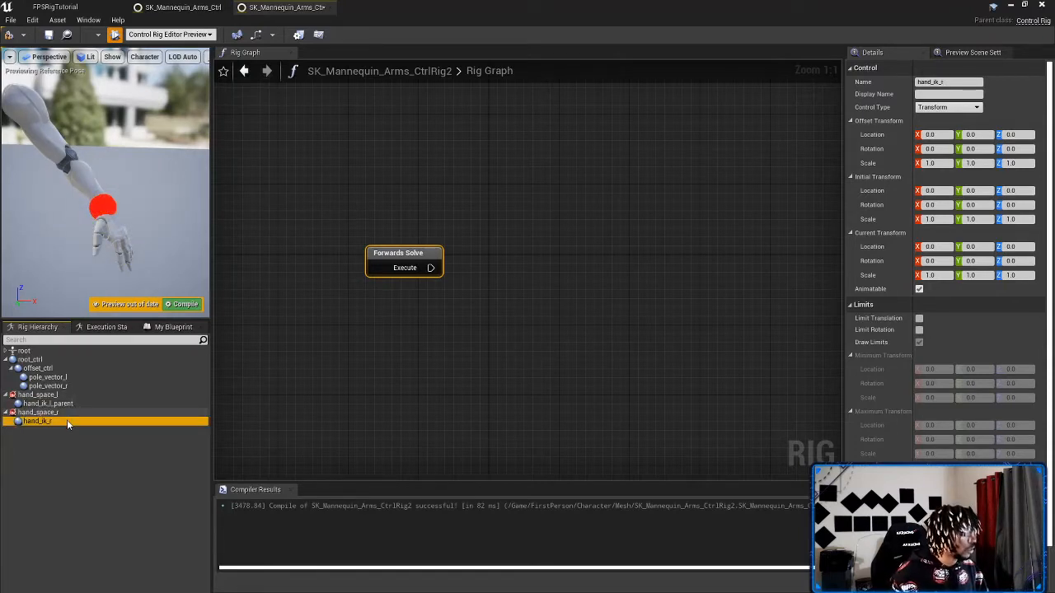
{"action": "double_click", "coordinate": [67, 420]}
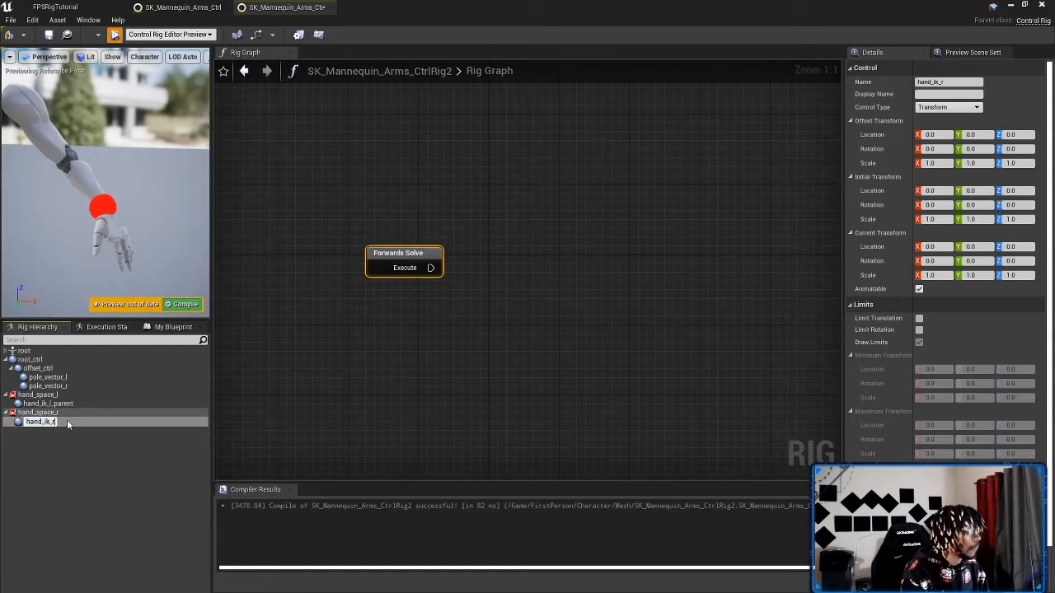
{"action": "type", "text": "_parent"}
{"action": "key", "text": "Return"}
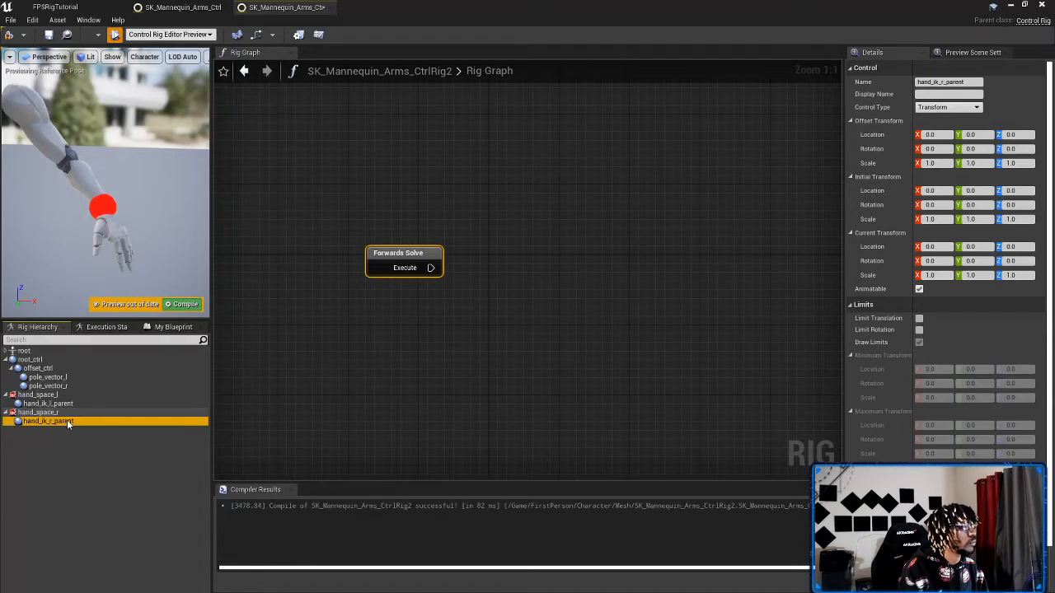
{"action": "left_click", "coordinate": [66, 440]}
{"action": "left_click", "coordinate": [59, 422]}
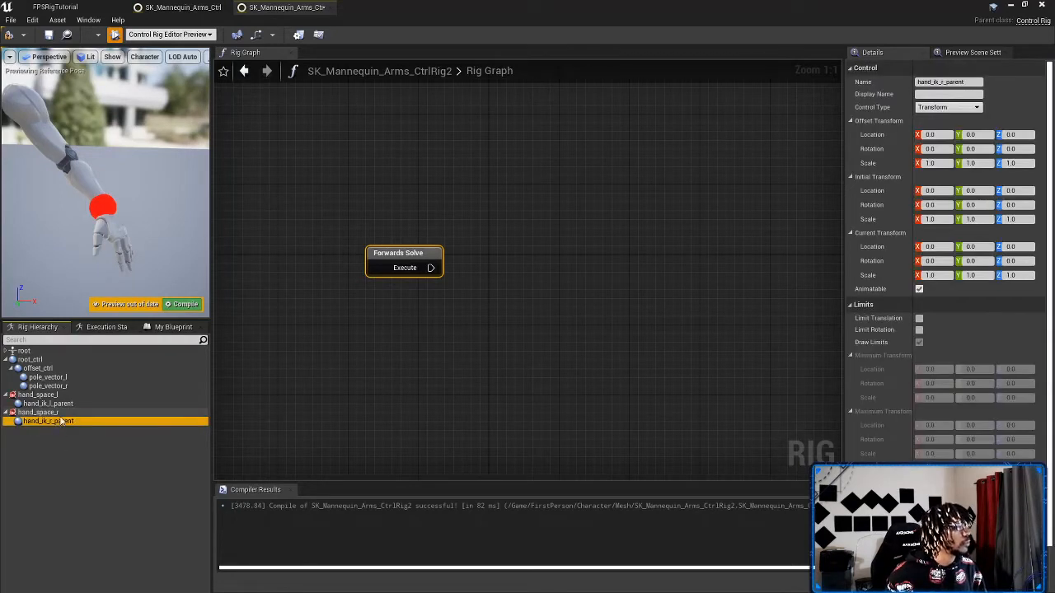
{"action": "left_click", "coordinate": [61, 405]}
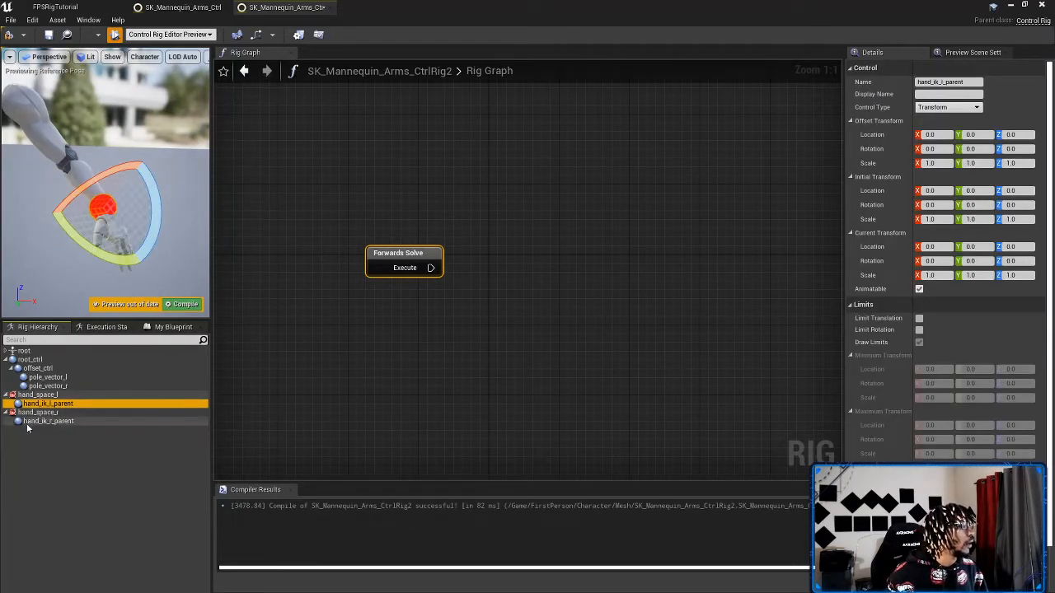
{"action": "left_click", "coordinate": [182, 304]}
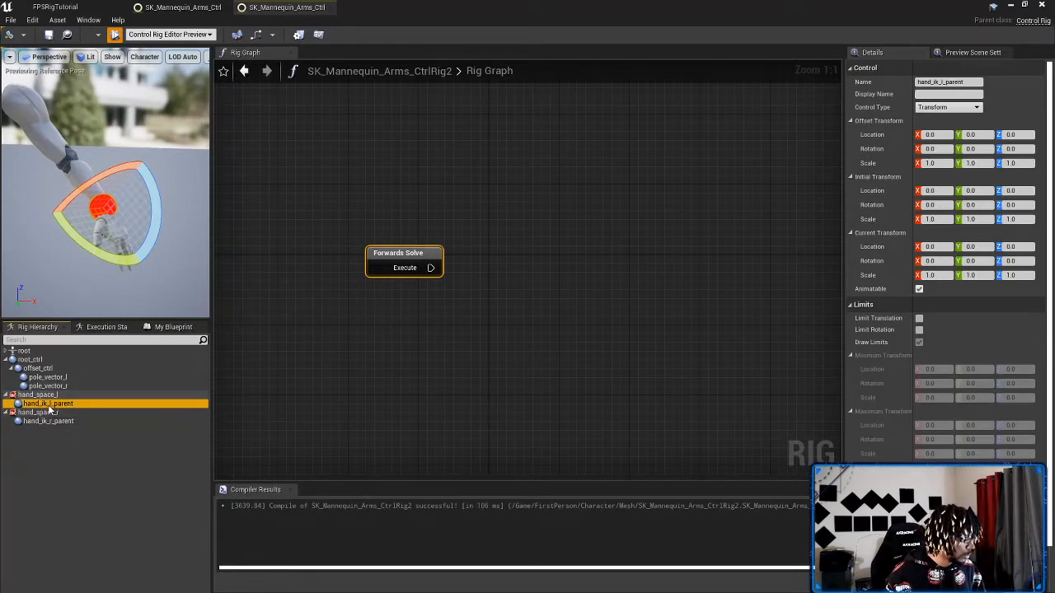
Step: Duplicate hand_ik_l_parent as a control named hand_ik_l and nest the copy under hand_ik_l_parent
{"action": "key", "text": "ctrl+d"}
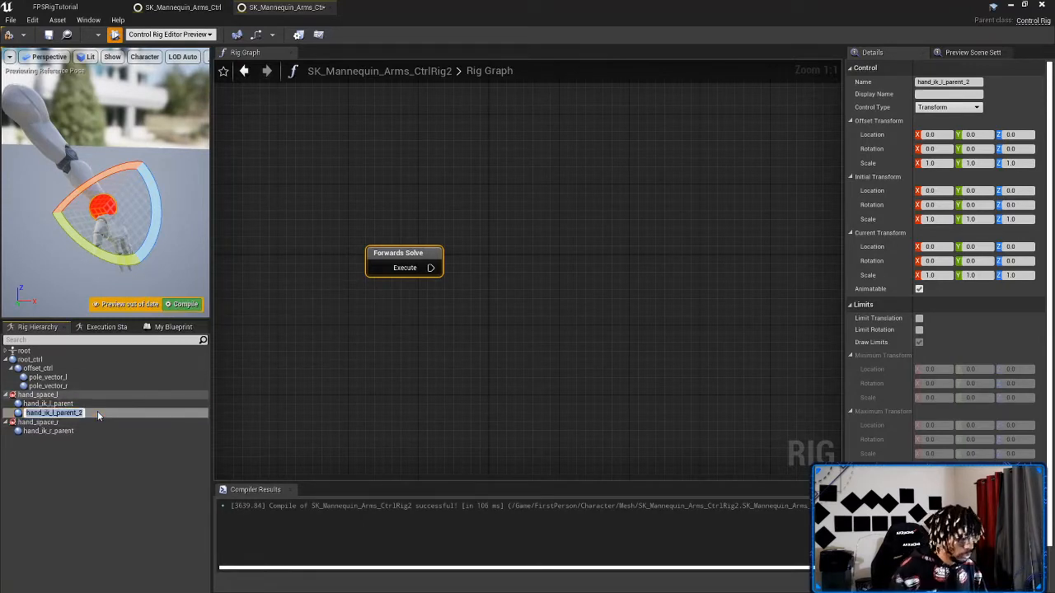
{"action": "key", "text": "Right"}
{"action": "key", "text": "BackSpace"}
{"action": "key", "text": "BackSpace"}
{"action": "key", "text": "BackSpace"}
{"action": "key", "text": "BackSpace"}
{"action": "key", "text": "BackSpace"}
{"action": "key", "text": "BackSpace"}
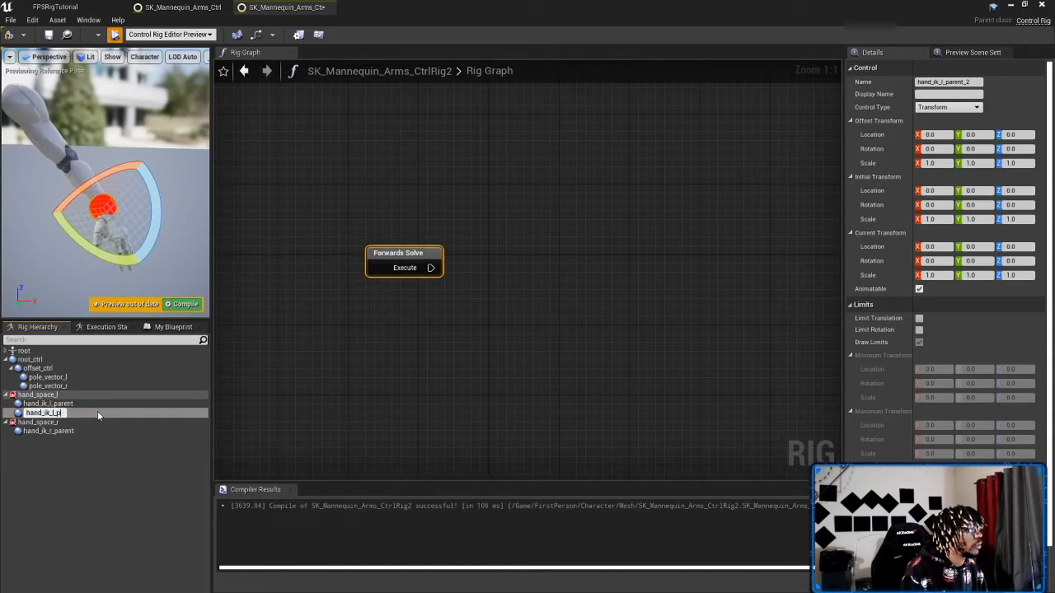
{"action": "key", "text": "Return"}
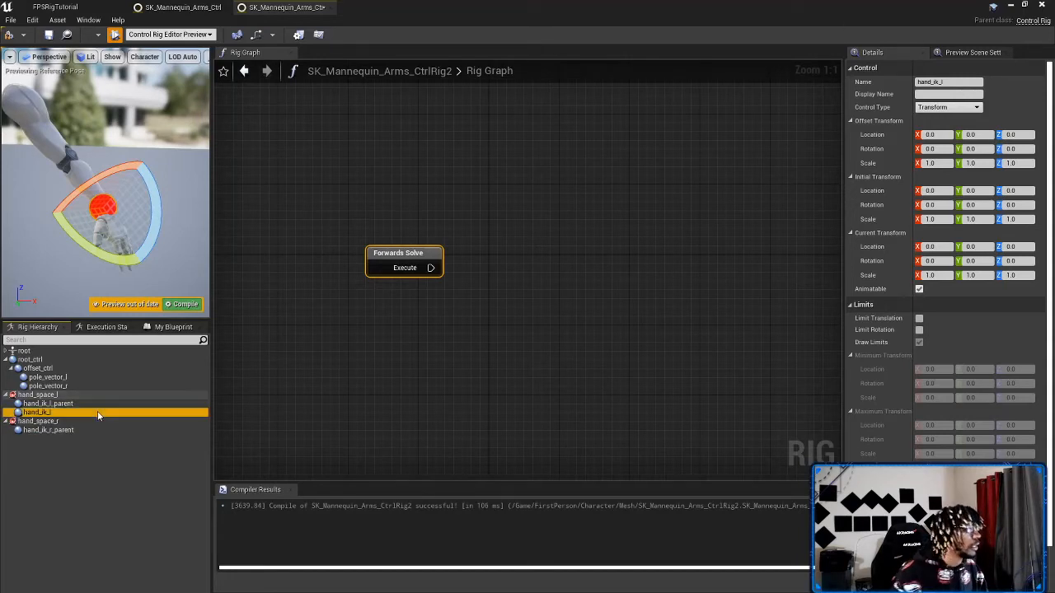
{"action": "left_click_drag", "start_coordinate": [97, 411], "coordinate": [45, 402]}
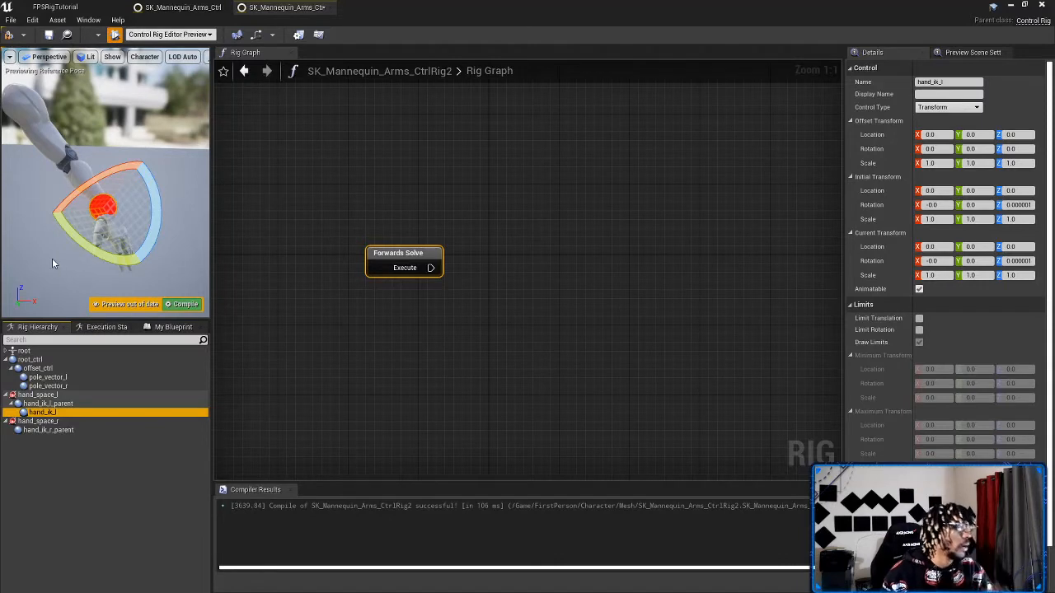
Step: Examine the hand_ik_l and hand_ik_l_parent controls on the arm in the preview viewport
{"action": "right_click_drag", "start_coordinate": [71, 260], "coordinate": [41, 260]}
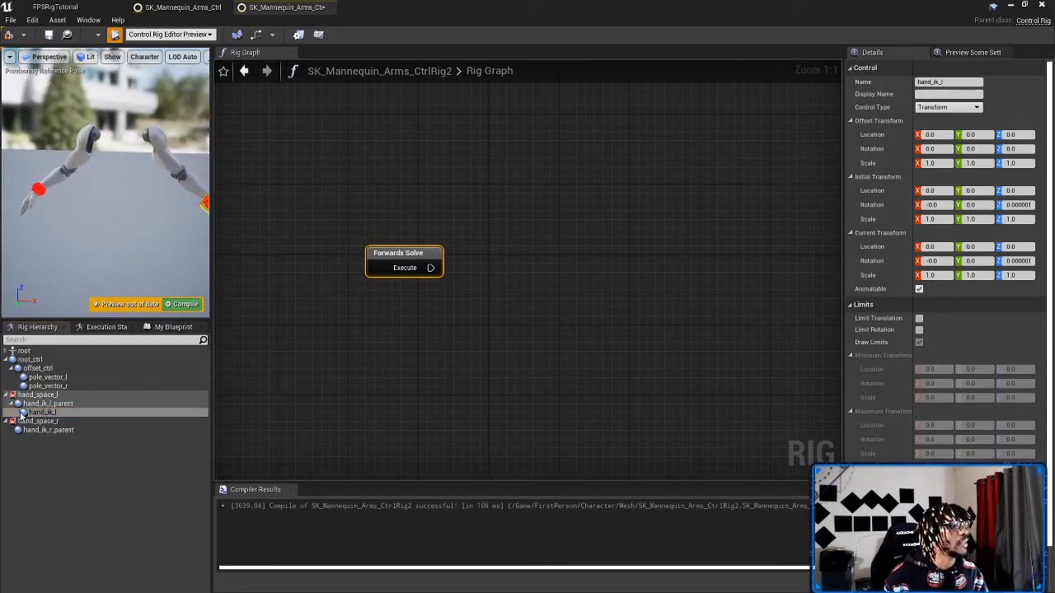
{"action": "key", "text": "f"}
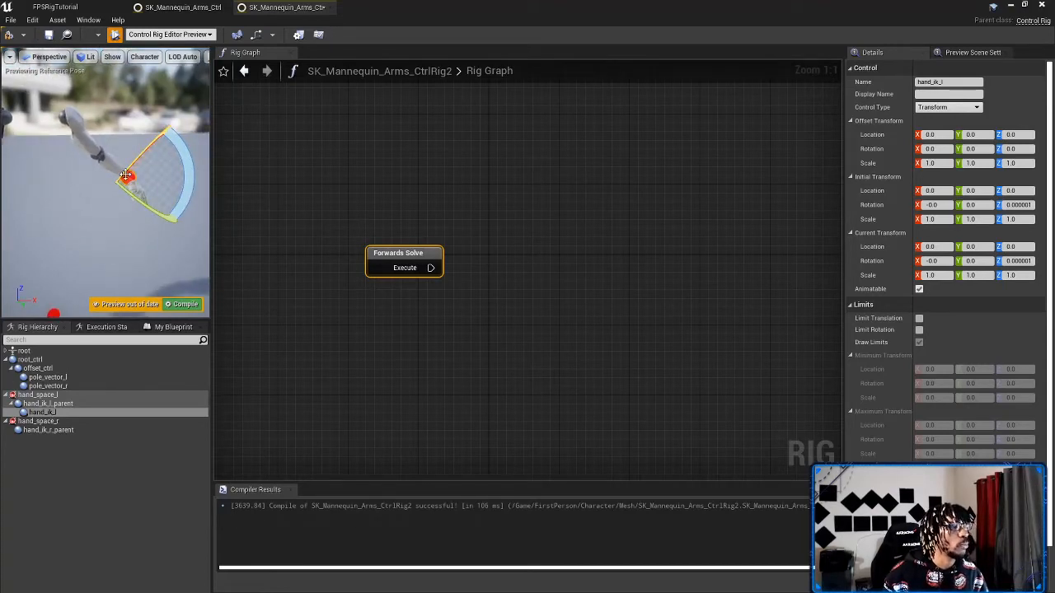
{"action": "right_click_drag", "start_coordinate": [12, 225], "coordinate": [4, 217]}
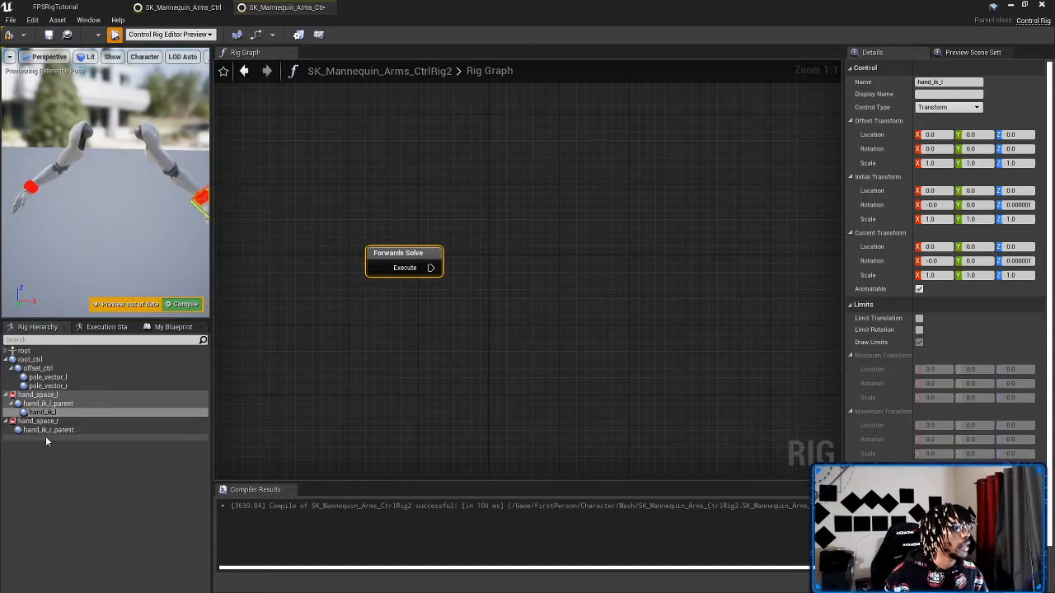
{"action": "right_click_drag", "start_coordinate": [33, 202], "coordinate": [43, 211]}
{"action": "right_click_drag", "start_coordinate": [90, 285], "coordinate": [90, 279]}
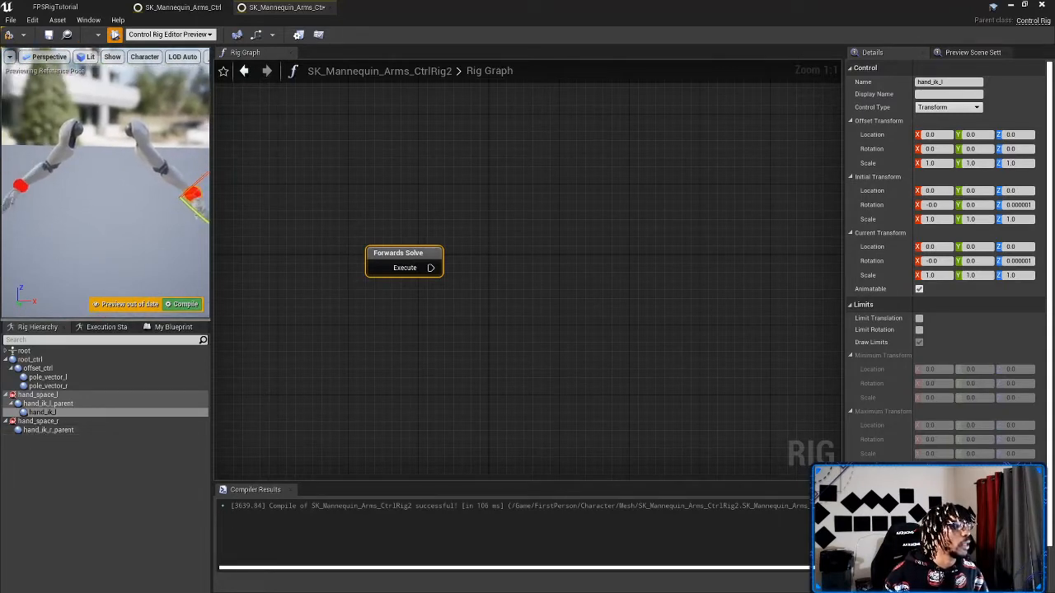
{"action": "mouse_move", "coordinate": [142, 184]}
{"action": "right_mouse_down"}
{"action": "mouse_move", "coordinate": [165, 186]}
{"action": "mouse_move", "coordinate": [154, 187]}
{"action": "right_mouse_up"}
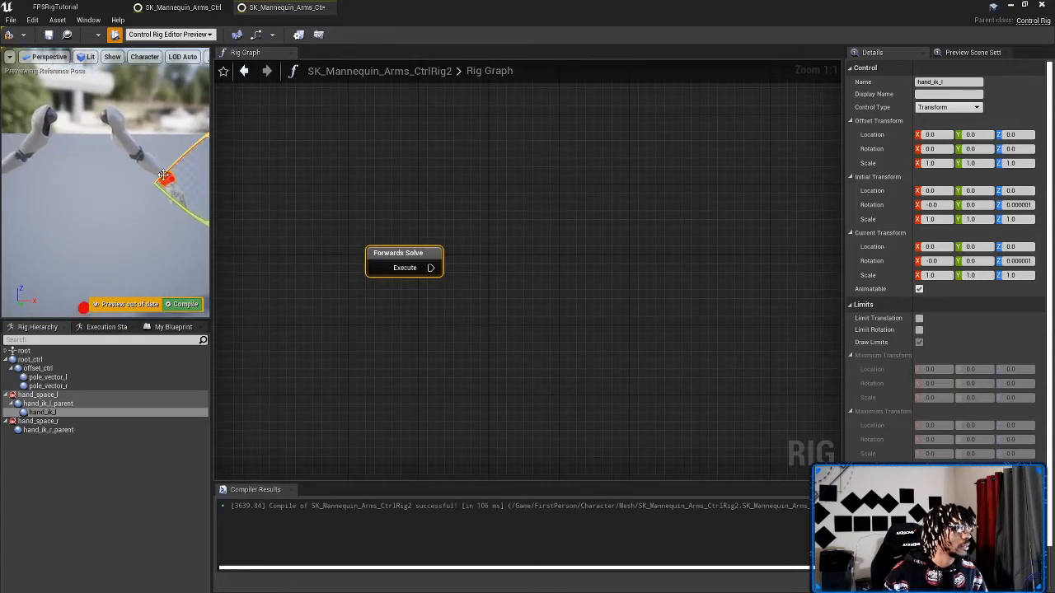
{"action": "left_click", "coordinate": [62, 405]}
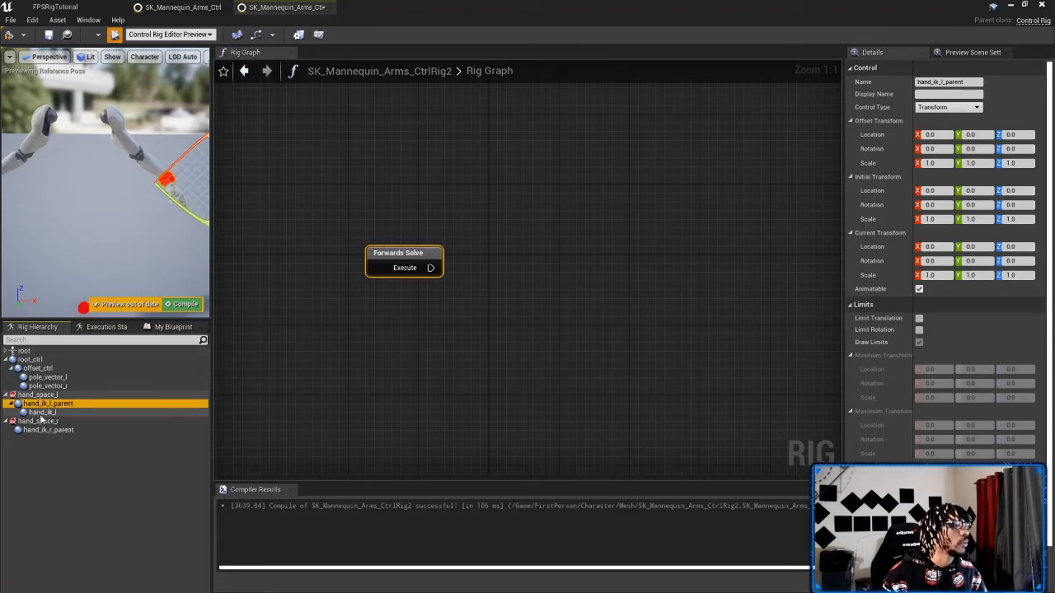
{"action": "left_click", "coordinate": [45, 414]}
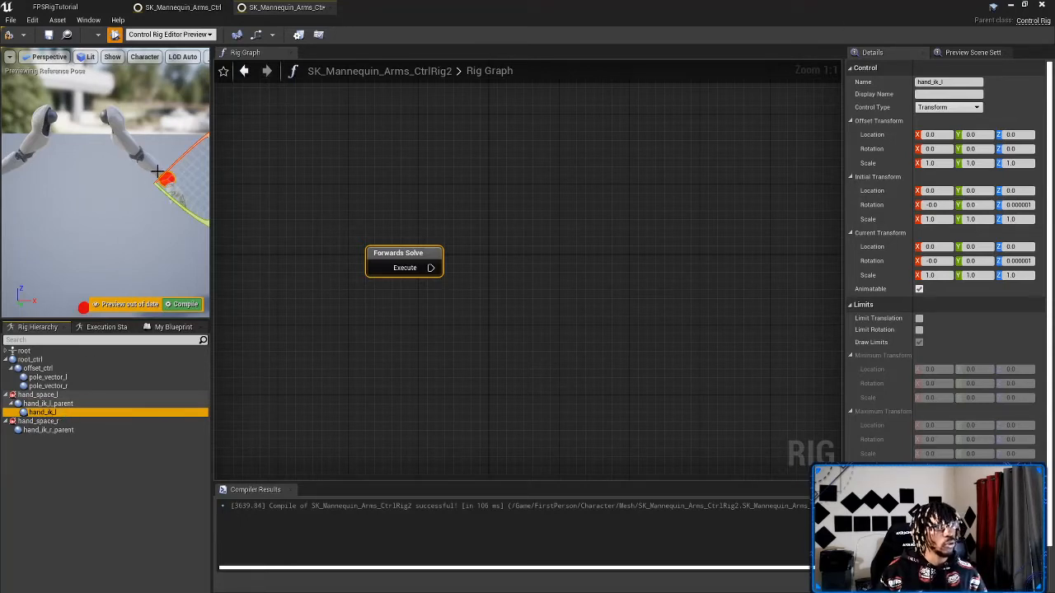
{"action": "left_click", "coordinate": [121, 142]}
{"action": "left_click", "coordinate": [43, 412]}
Step: Duplicate hand_ik_r_parent as a control named hand_ik_r and nest the copy under hand_ik_r_parent
{"action": "left_click", "coordinate": [49, 430]}
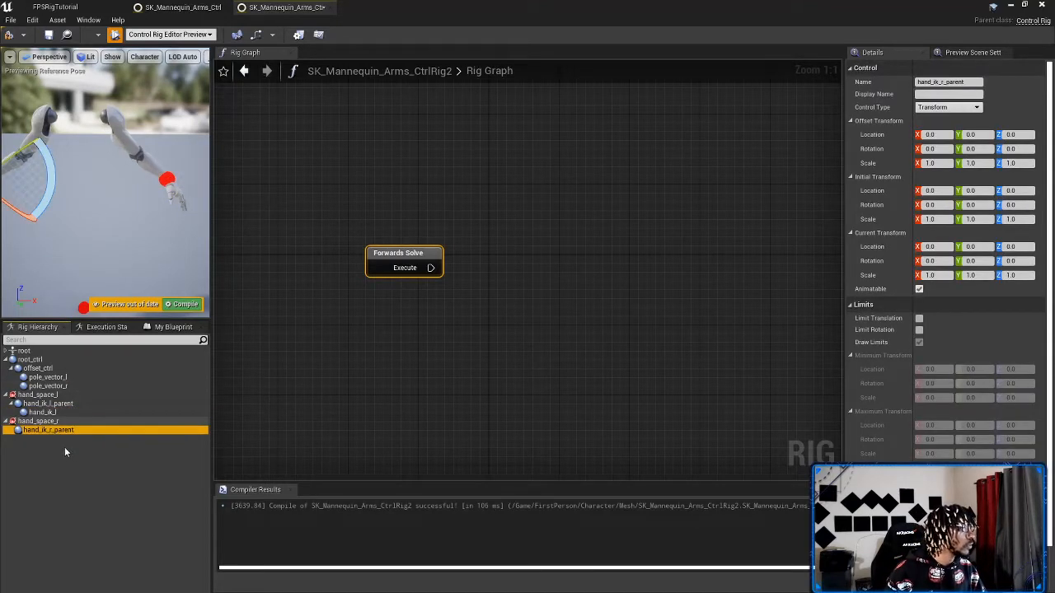
{"action": "key", "text": "ctrl+d"}
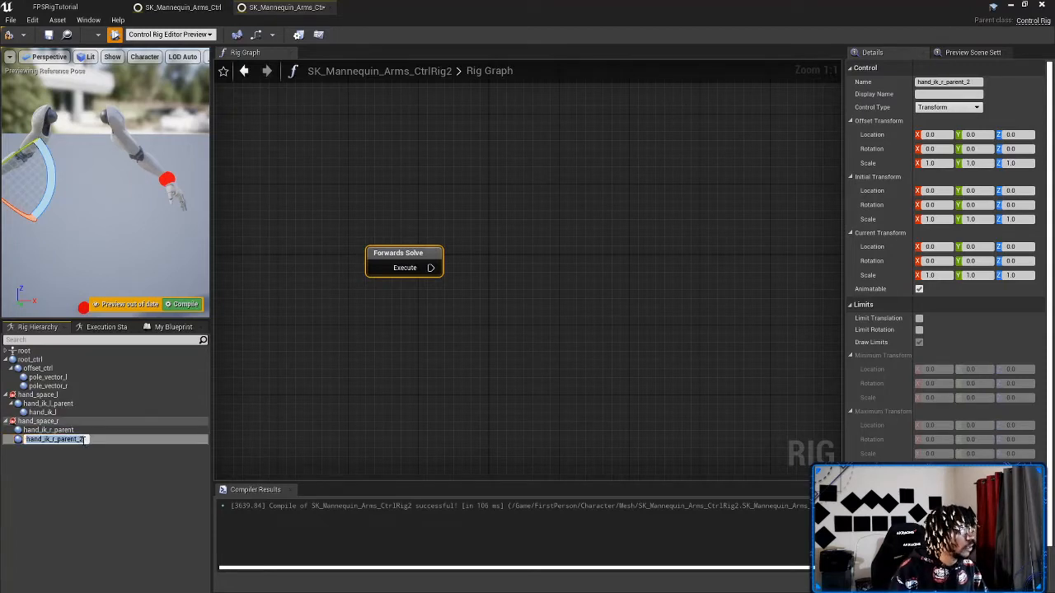
{"action": "left_click", "coordinate": [83, 440]}
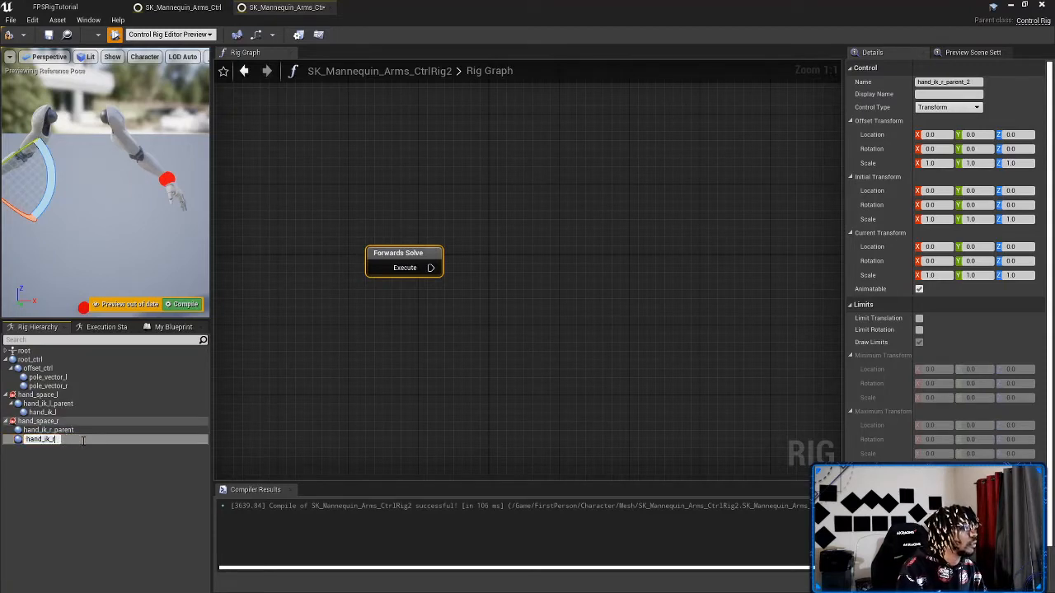
{"action": "key", "text": "Return"}
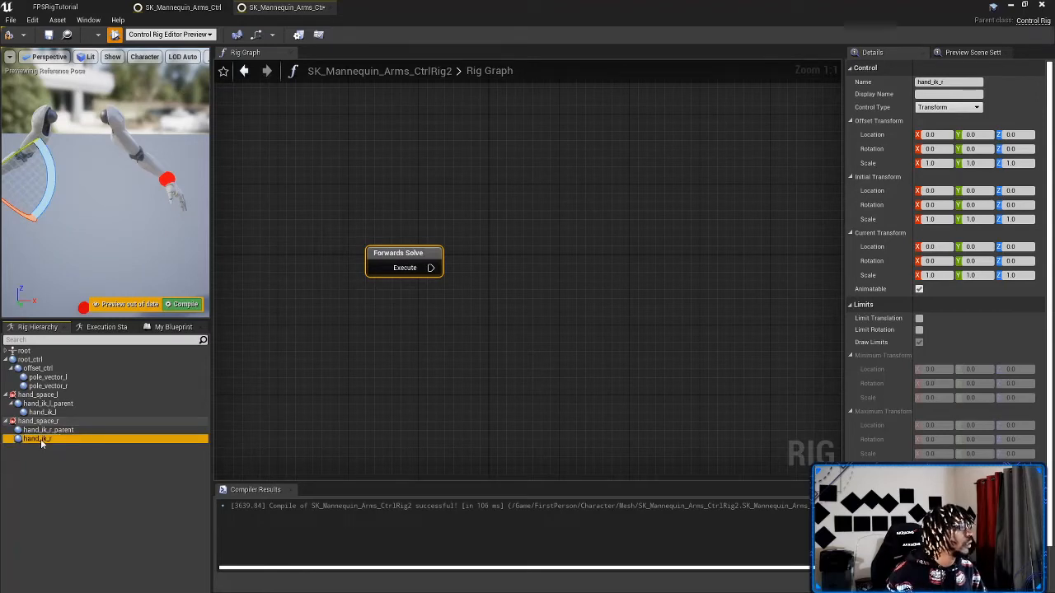
{"action": "left_click_drag", "start_coordinate": [40, 438], "coordinate": [48, 430]}
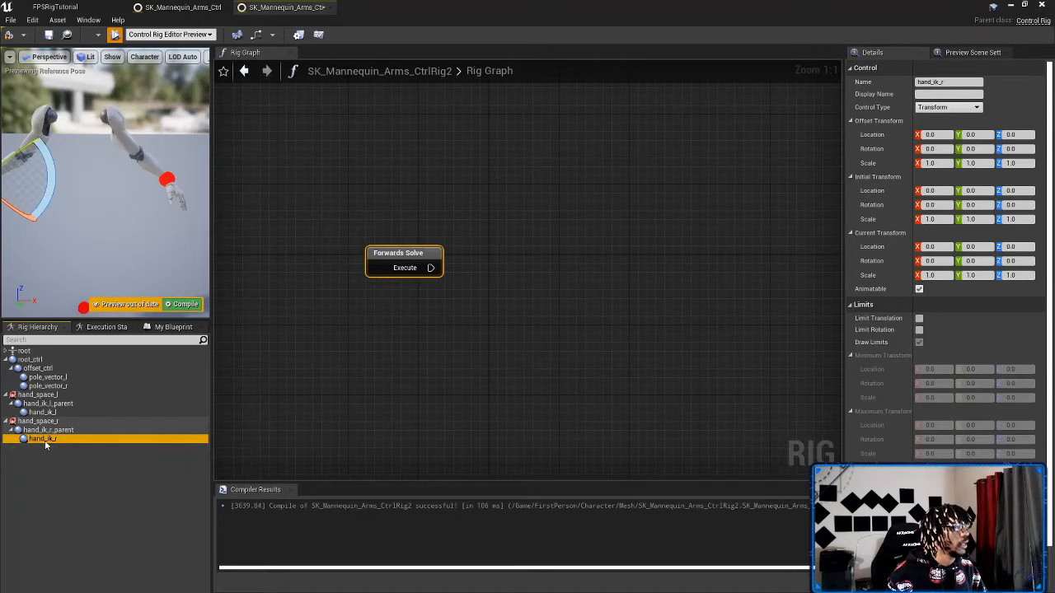
Step: Add a child control under hand_ik_r and name it ik_offset_r
{"action": "right_click", "coordinate": [44, 441]}
{"action": "mouse_move", "coordinate": [92, 213]}
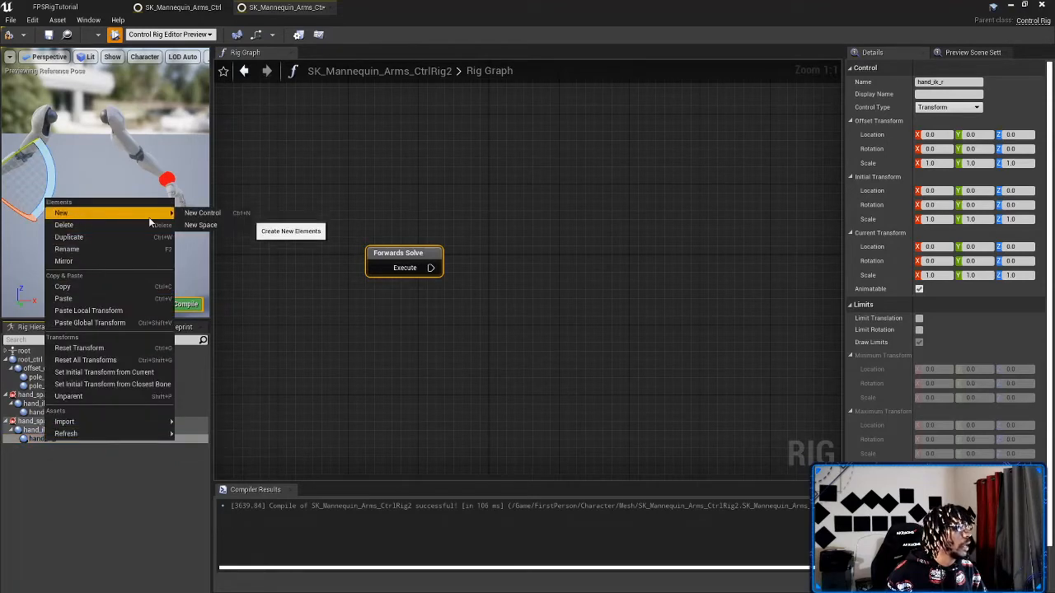
{"action": "left_click", "coordinate": [196, 214]}
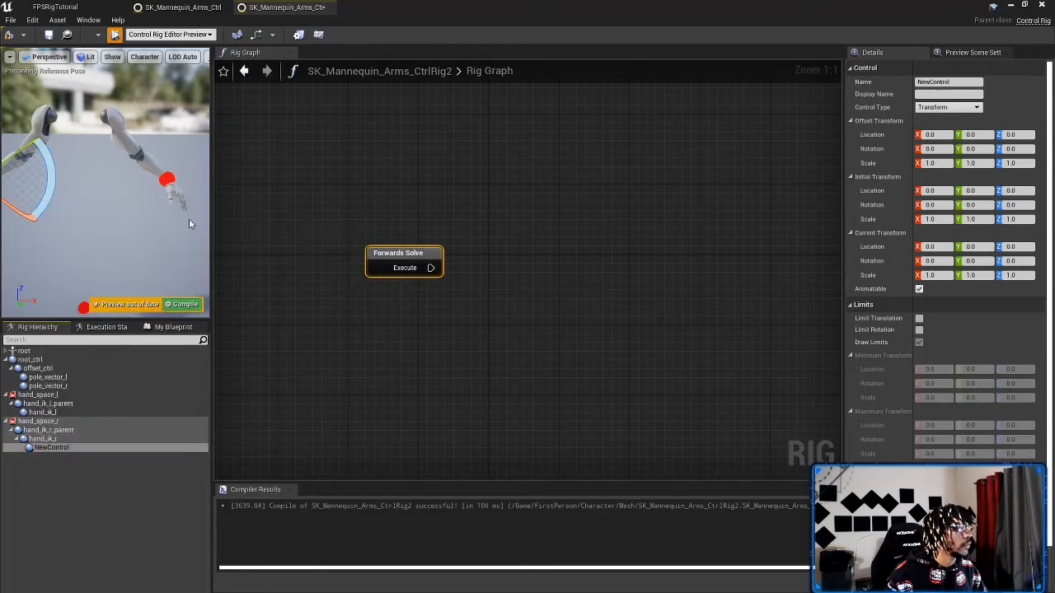
{"action": "left_click", "coordinate": [63, 448]}
{"action": "left_click", "coordinate": [63, 448]}
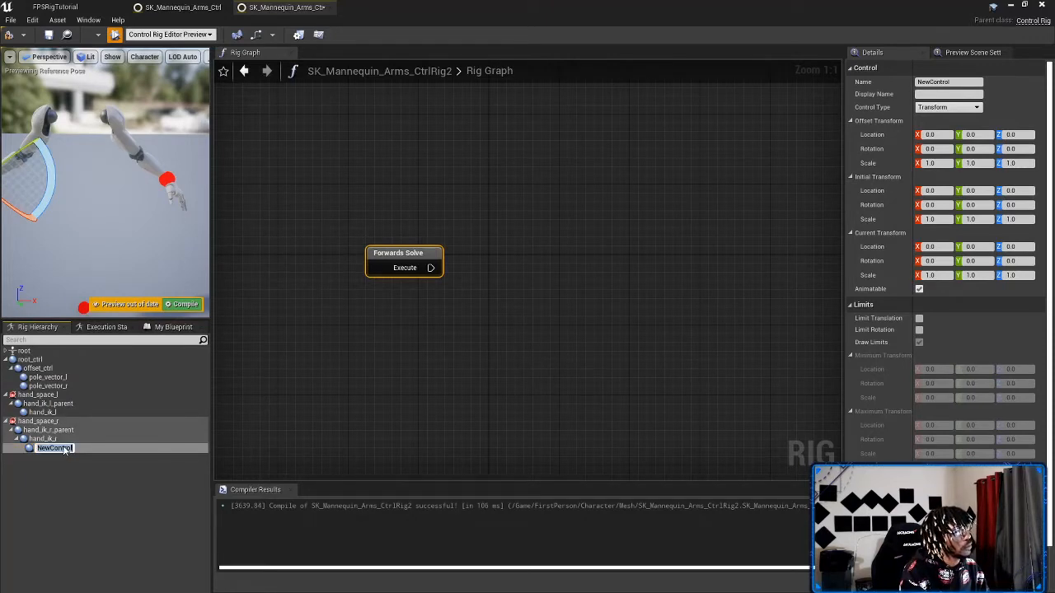
{"action": "type", "text": "h"}
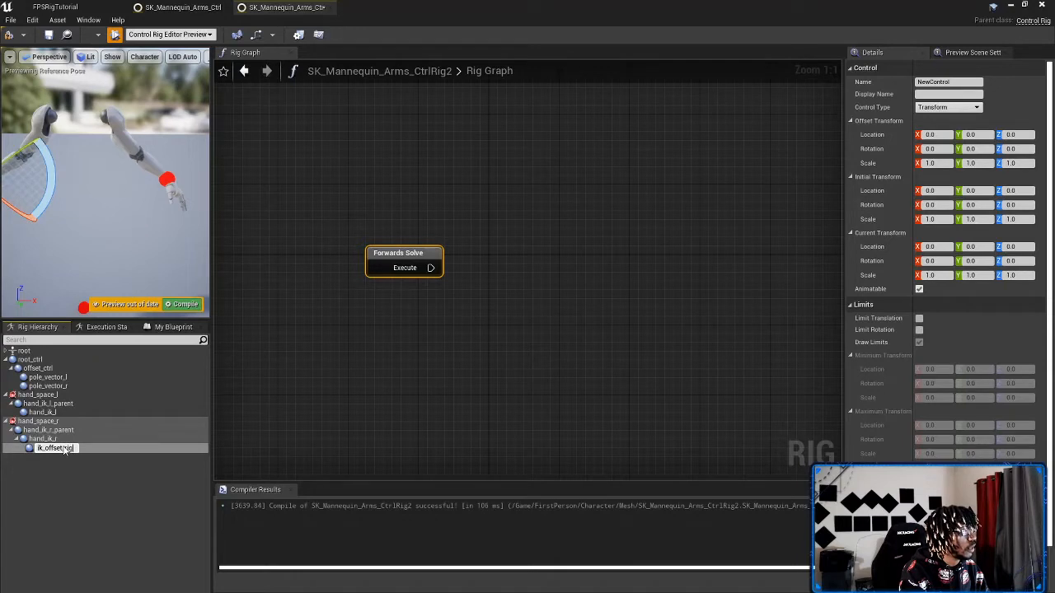
{"action": "key", "text": "Return"}
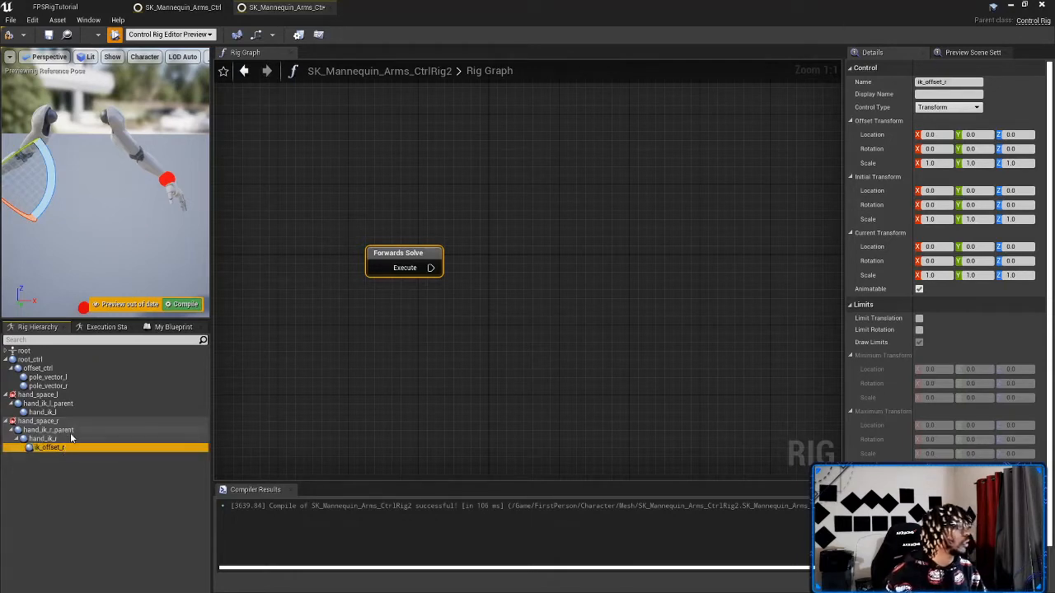
Step: Add a child control under hand_ik_l and name it ik_offset_l
{"action": "left_click", "coordinate": [49, 412]}
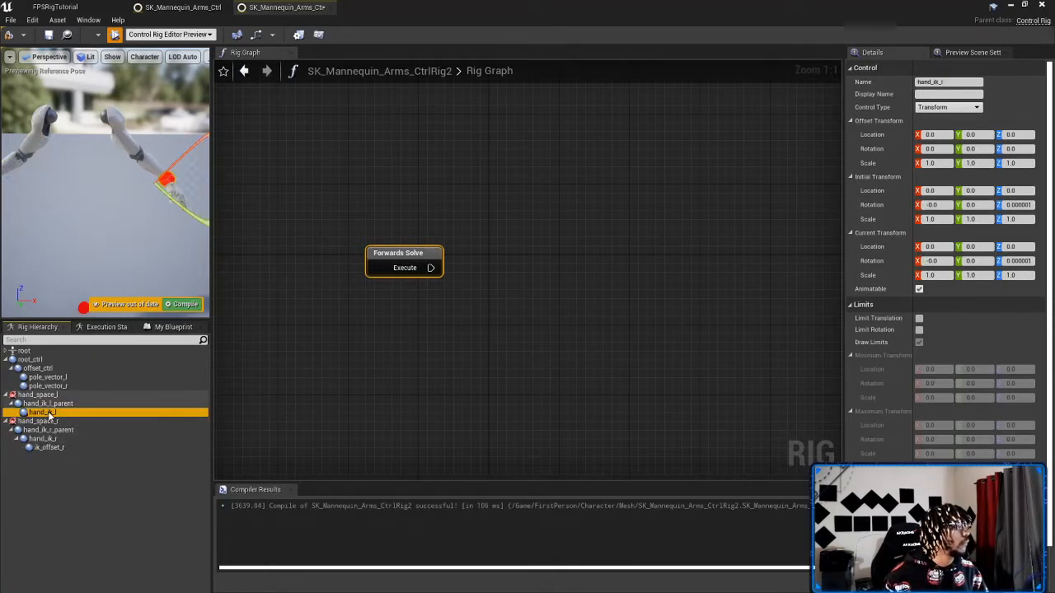
{"action": "right_click", "coordinate": [49, 412]}
{"action": "mouse_move", "coordinate": [123, 184]}
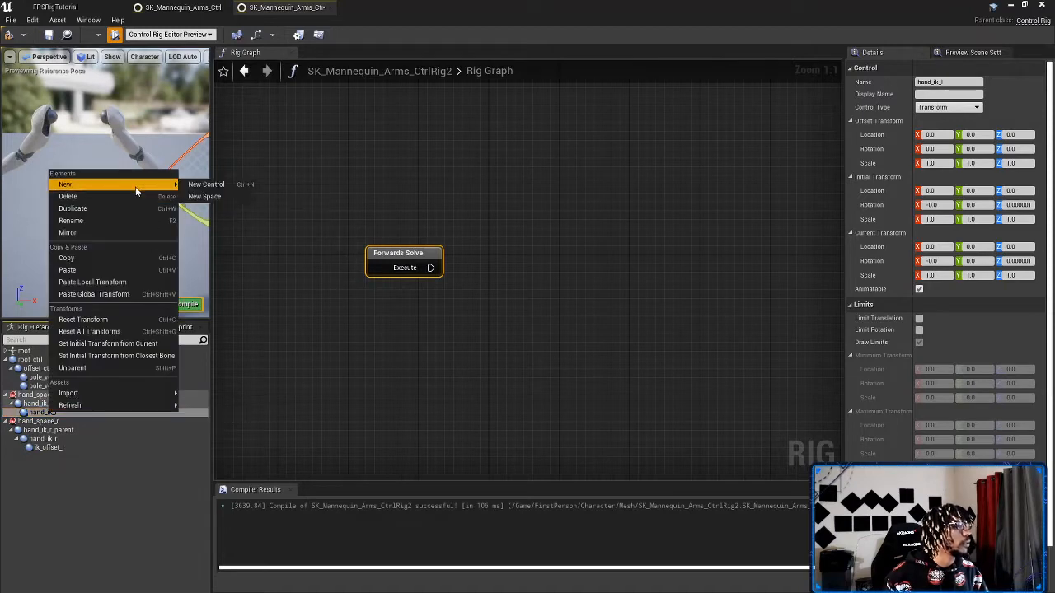
{"action": "left_click", "coordinate": [212, 185]}
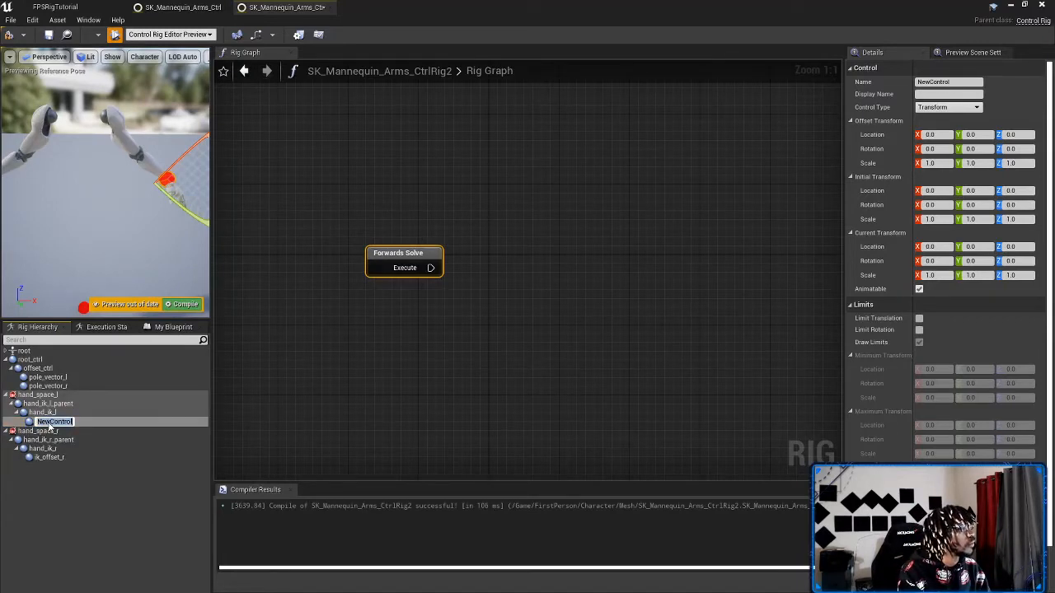
{"action": "type", "text": "ik_offset_l"}
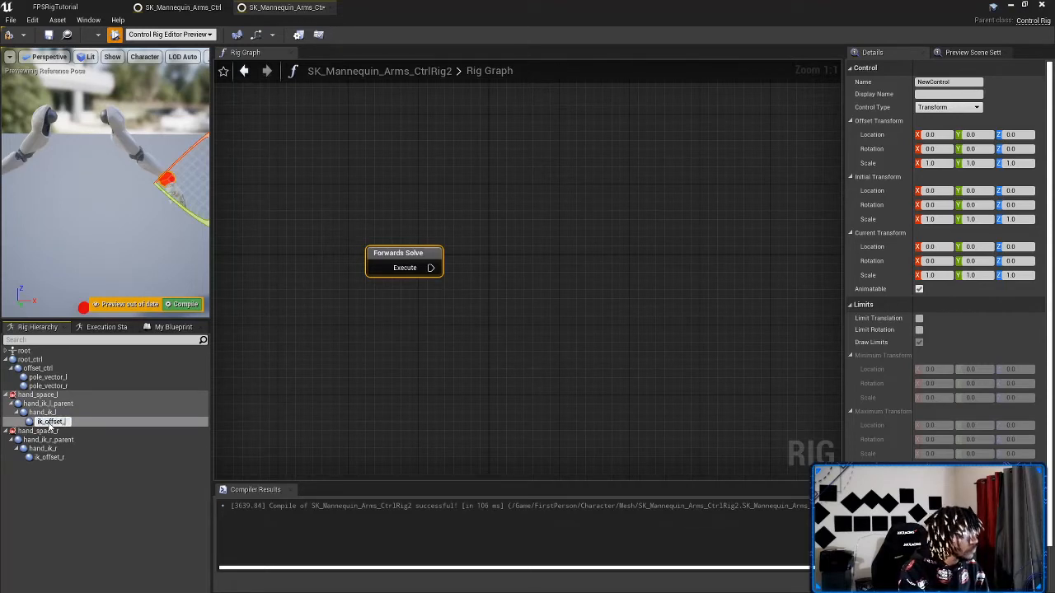
{"action": "key", "text": "Return"}
{"action": "left_click", "coordinate": [64, 494]}
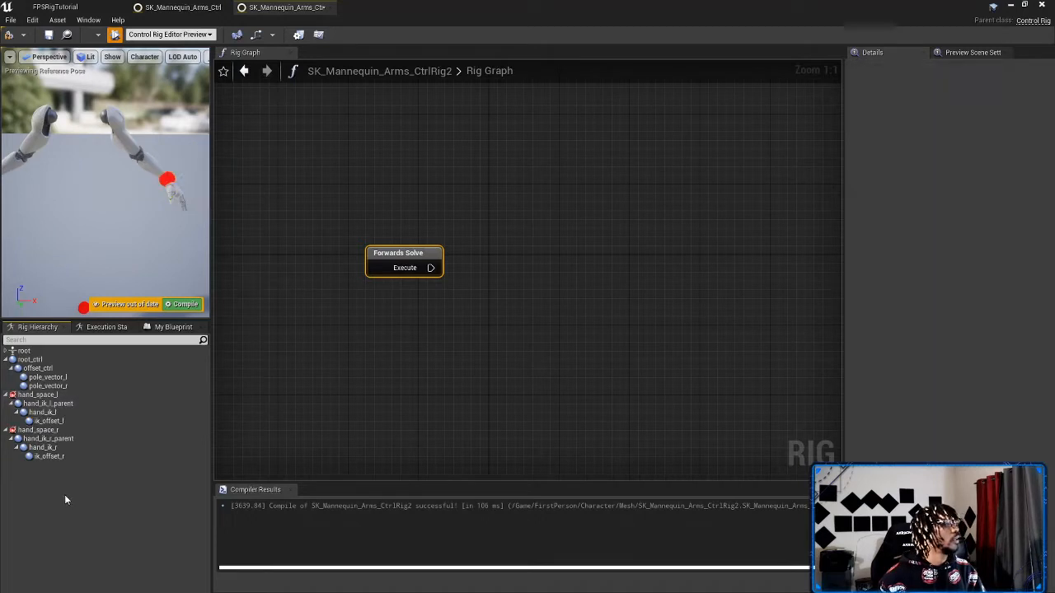
Step: Change root_ctrl's gizmo to Hexagon_Thick and enlarge it by setting its gizmo scale to 2
{"action": "left_click", "coordinate": [33, 361]}
{"action": "mouse_move", "coordinate": [105, 215]}
{"action": "right_mouse_down"}
{"action": "mouse_move", "coordinate": [108, 193]}
{"action": "mouse_move", "coordinate": [110, 206]}
{"action": "right_mouse_up"}
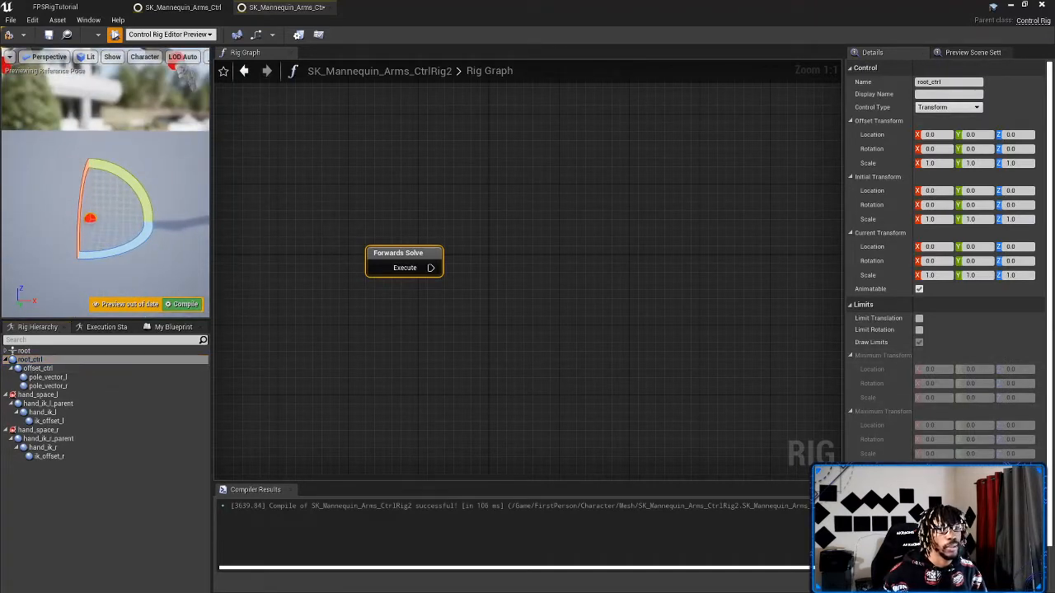
{"action": "left_click", "coordinate": [949, 506]}
{"action": "left_click", "coordinate": [943, 436]}
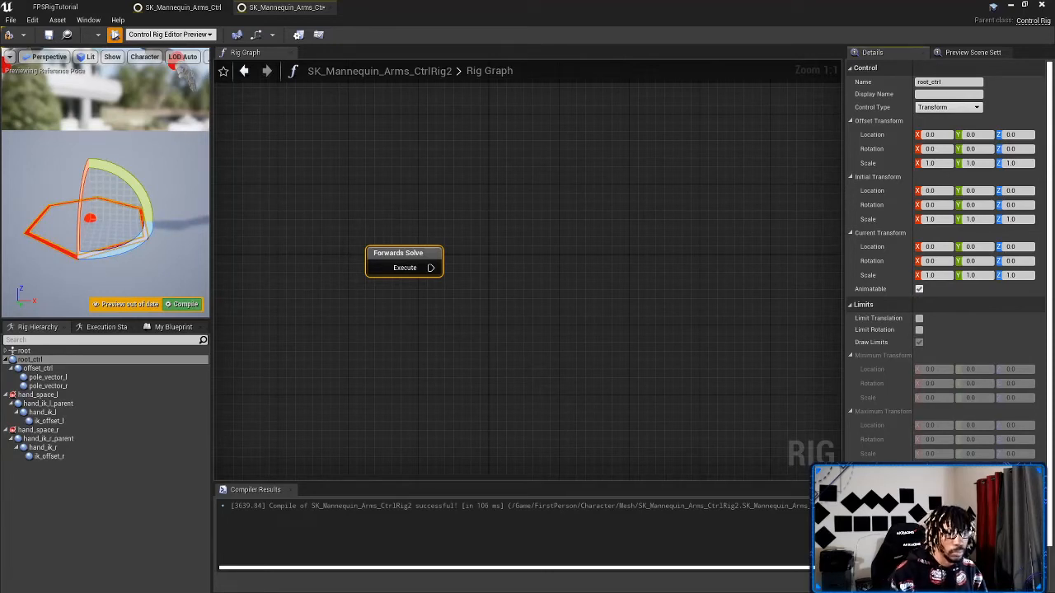
{"action": "type", "text": "2"}
{"action": "key", "text": "Tab"}
{"action": "type", "text": "2"}
{"action": "key", "text": "Tab"}
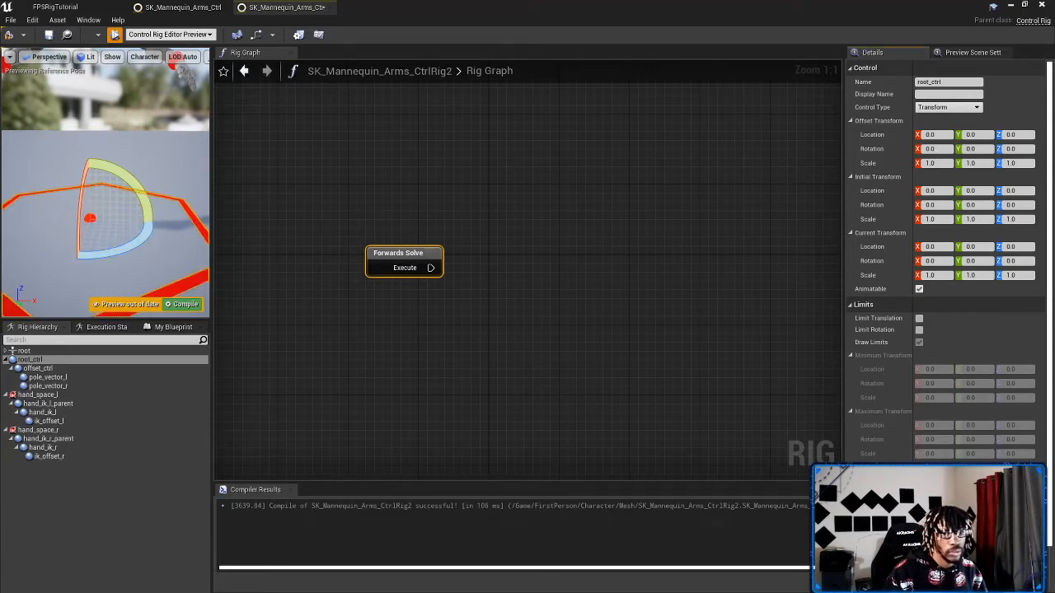
{"action": "right_click_drag", "start_coordinate": [141, 165], "coordinate": [115, 179]}
Step: Try Box_Thick as the gizmo shape for offset_ctrl
{"action": "left_click", "coordinate": [48, 369]}
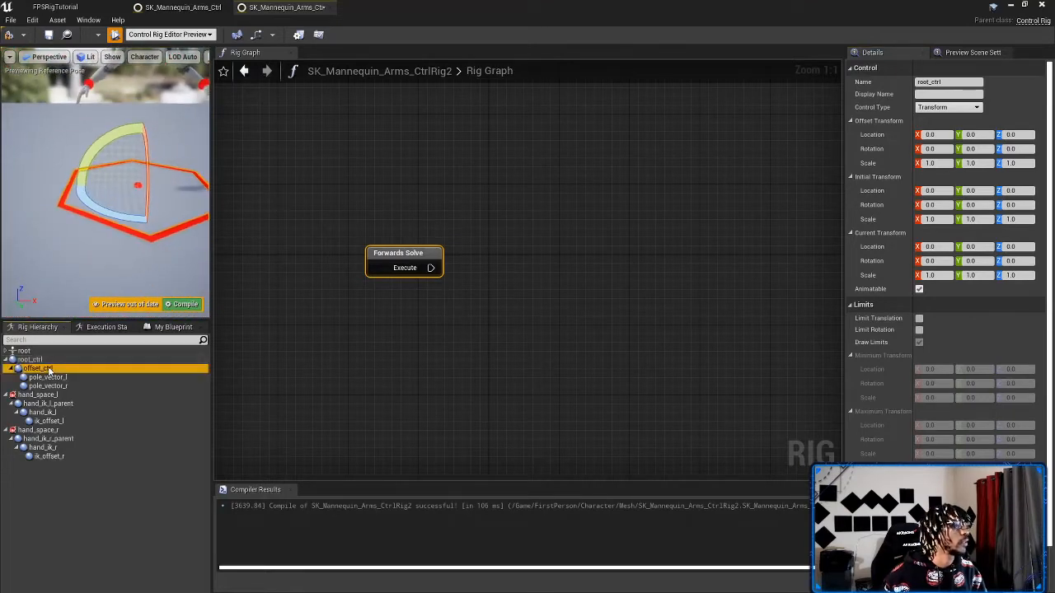
{"action": "left_click", "coordinate": [948, 507]}
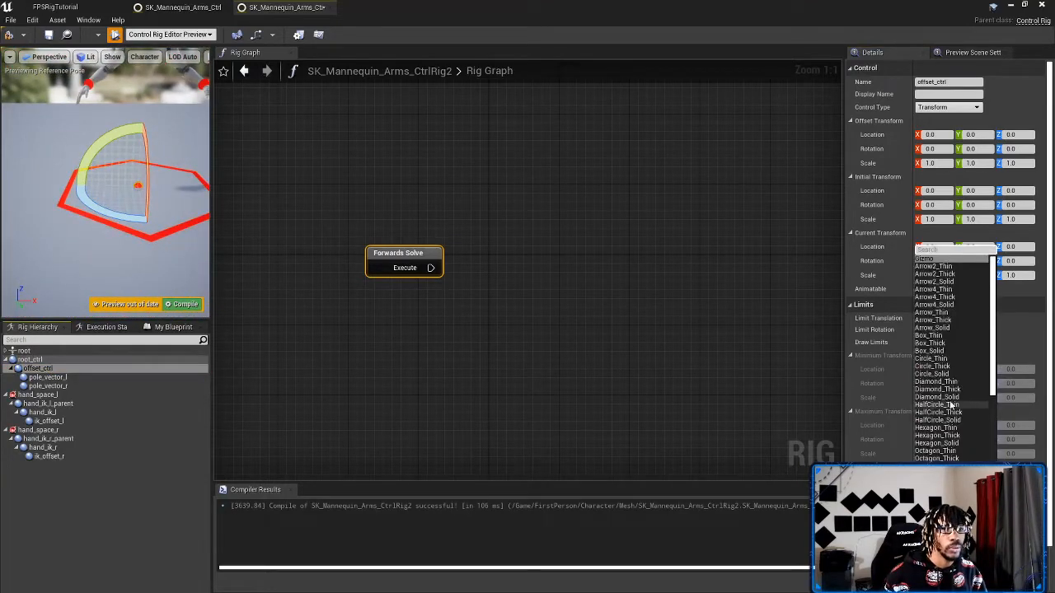
{"action": "left_click", "coordinate": [941, 349]}
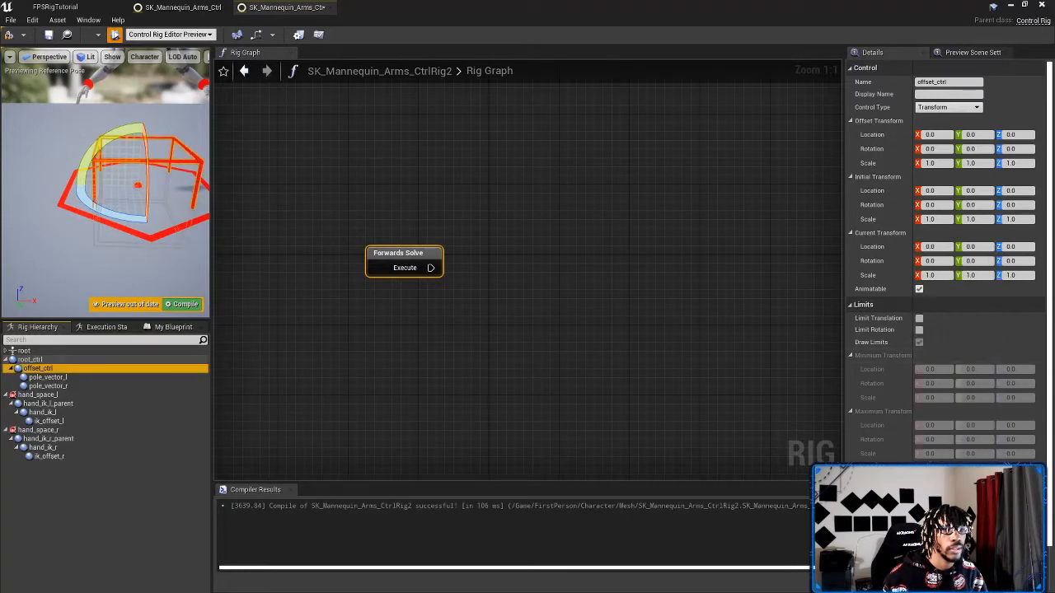
{"action": "left_click", "coordinate": [937, 539]}
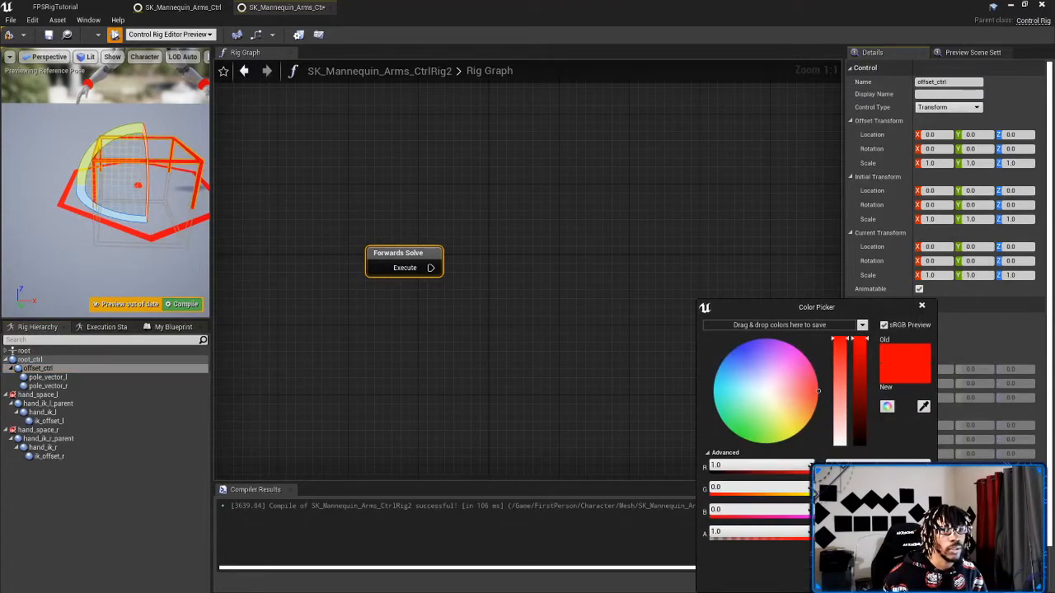
{"action": "left_click", "coordinate": [907, 578]}
Step: Set offset_ctrl's gizmo shape to Square_Thick
{"action": "left_click", "coordinate": [947, 507]}
{"action": "scroll", "coordinate": [949, 404], "scroll_direction": "down", "scroll_amount": 4}
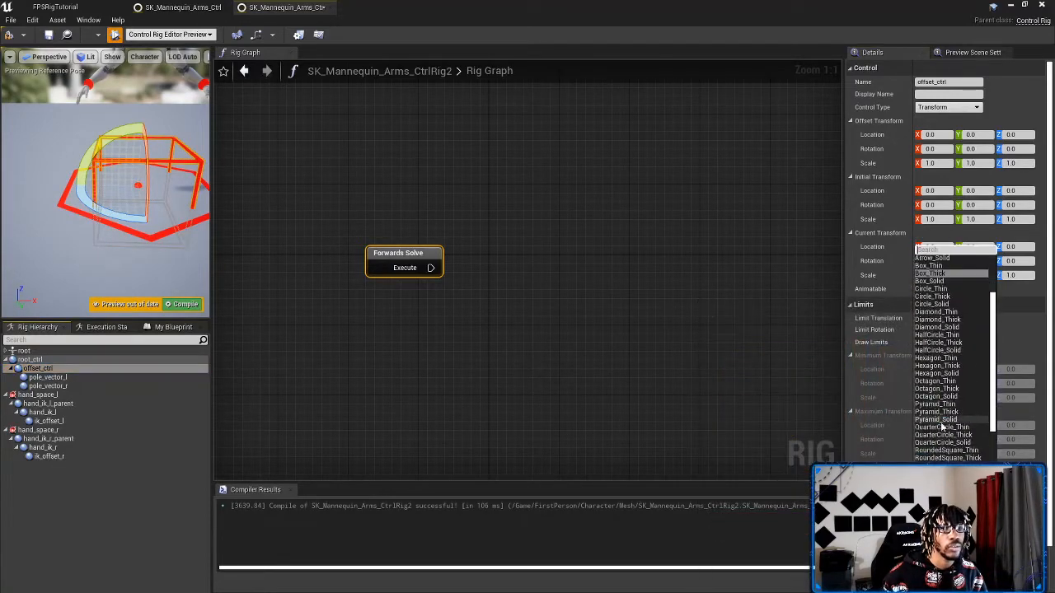
{"action": "scroll", "coordinate": [942, 422], "scroll_direction": "down", "scroll_amount": 4}
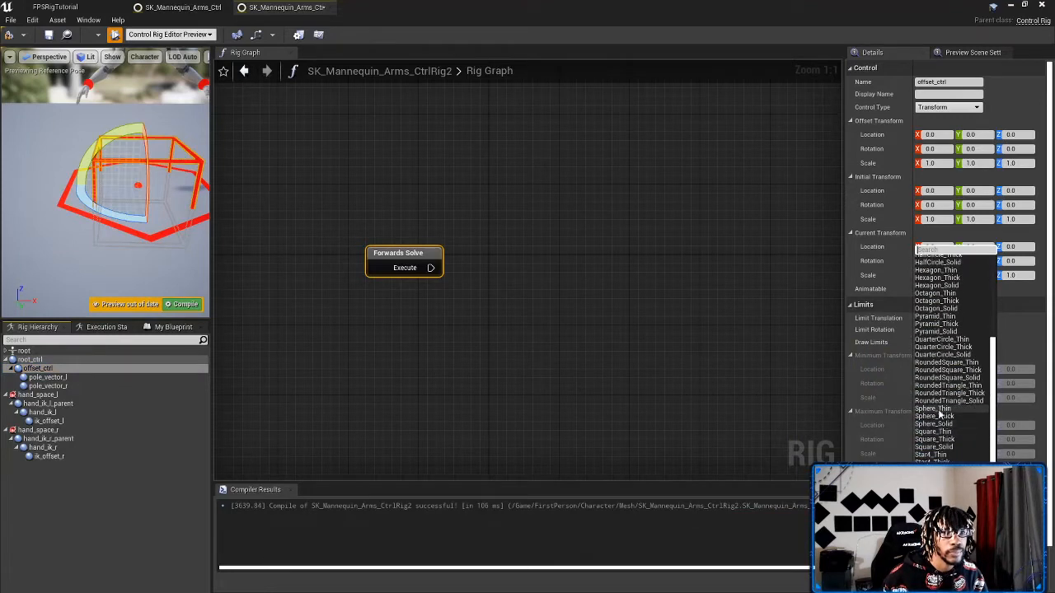
{"action": "left_click", "coordinate": [935, 439]}
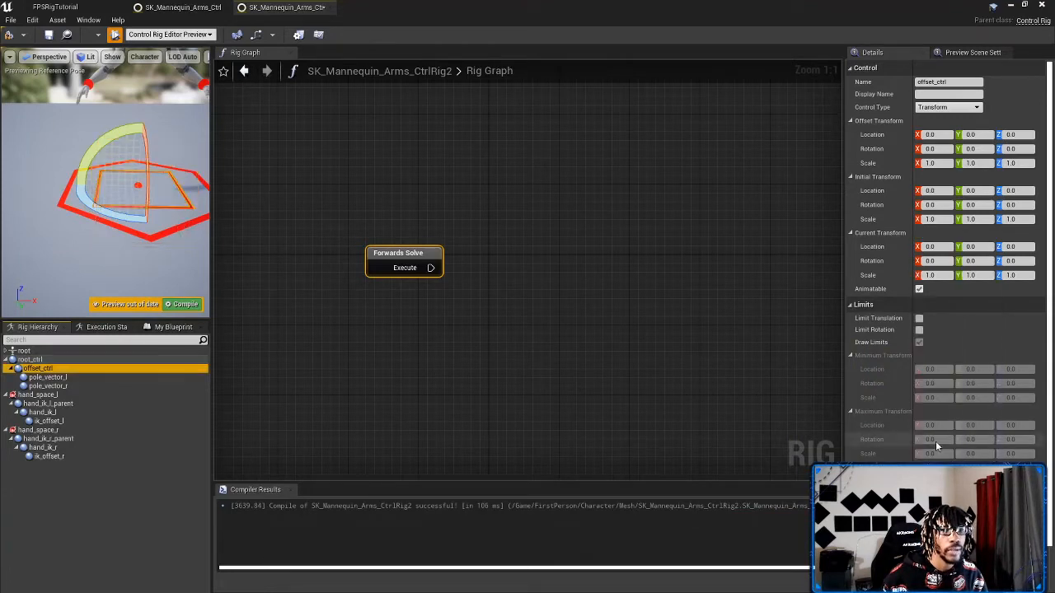
Step: Colour the offset_ctrl gizmo green with red 0, green 1 and blue 0
{"action": "left_click", "coordinate": [946, 521]}
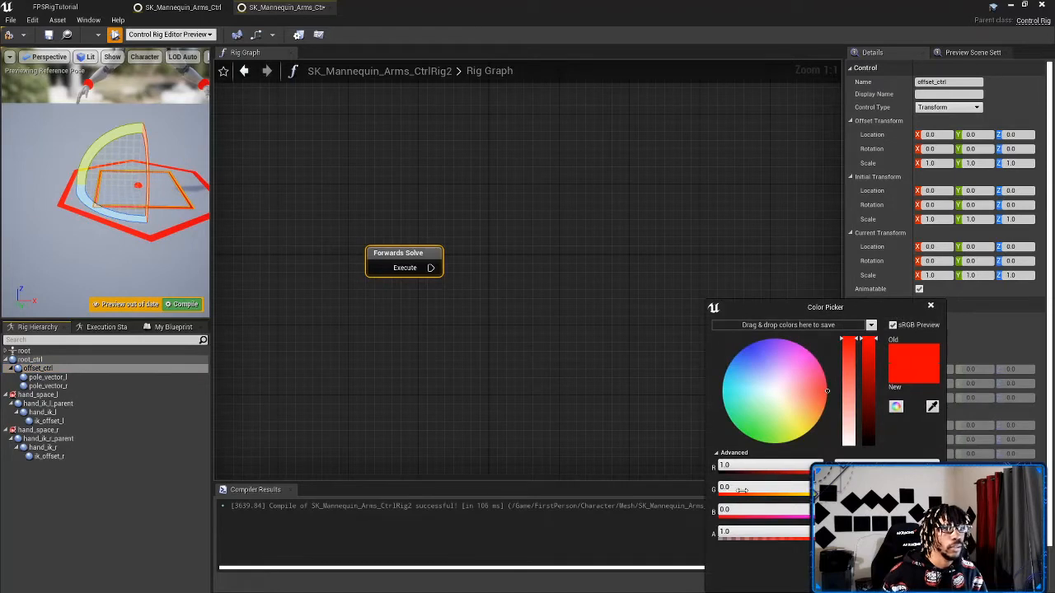
{"action": "left_click", "coordinate": [745, 465]}
{"action": "type", "text": "0"}
{"action": "key", "text": "Tab"}
{"action": "type", "text": "0"}
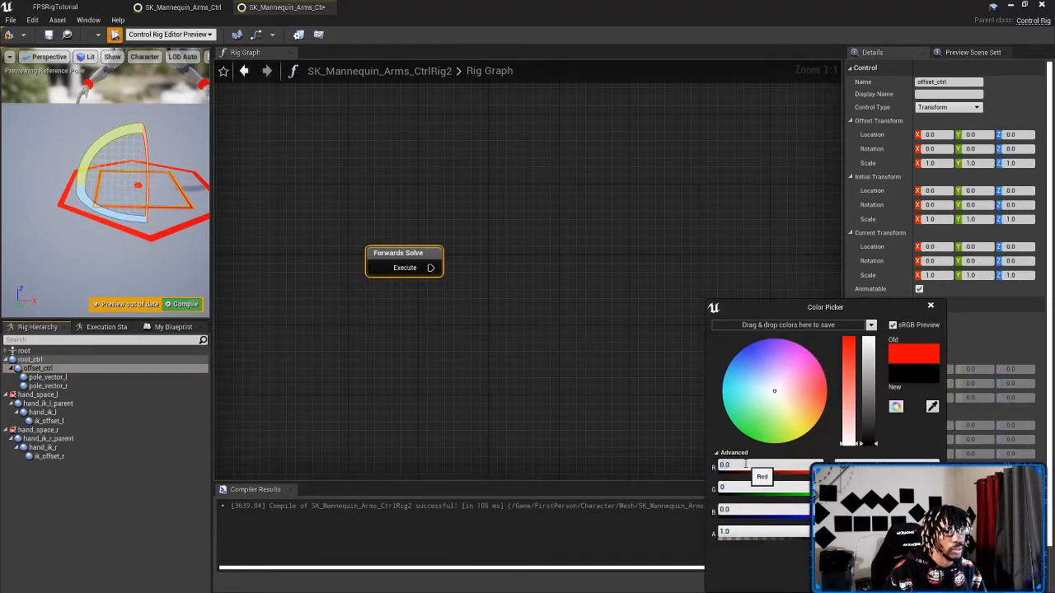
{"action": "key", "text": "Tab"}
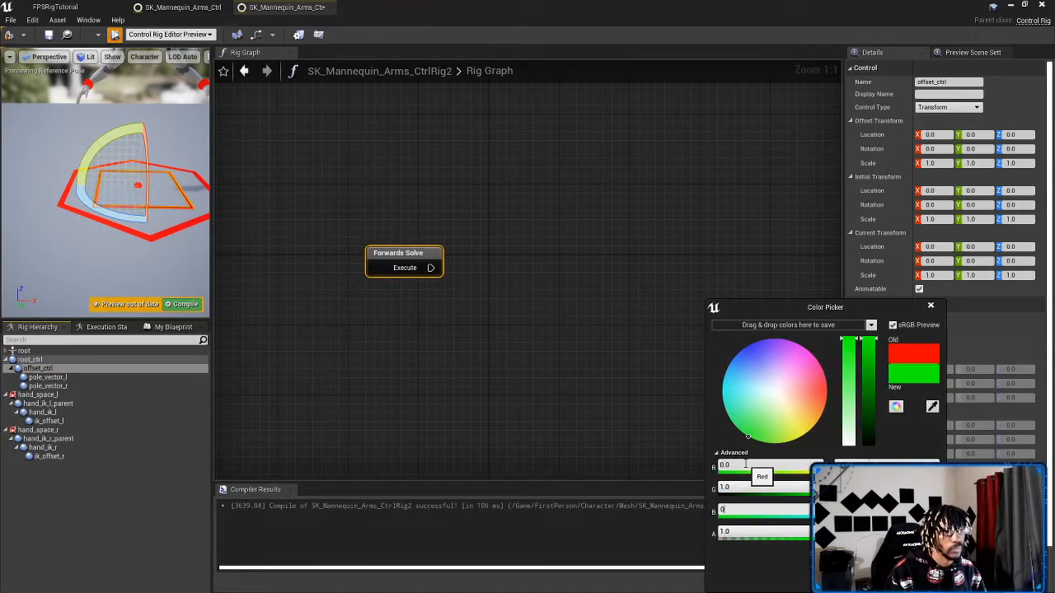
{"action": "left_click", "coordinate": [872, 574]}
{"action": "right_click_drag", "start_coordinate": [51, 242], "coordinate": [38, 241]}
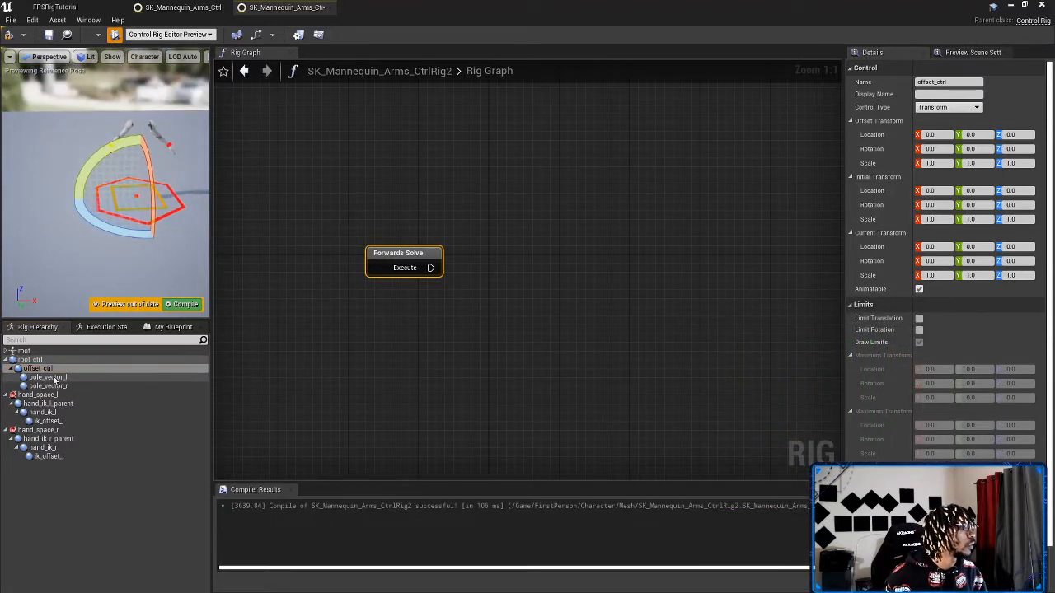
Step: Colour the pole_vector_l gizmo blue with red 0, green 0 and blue 1
{"action": "left_click", "coordinate": [52, 379]}
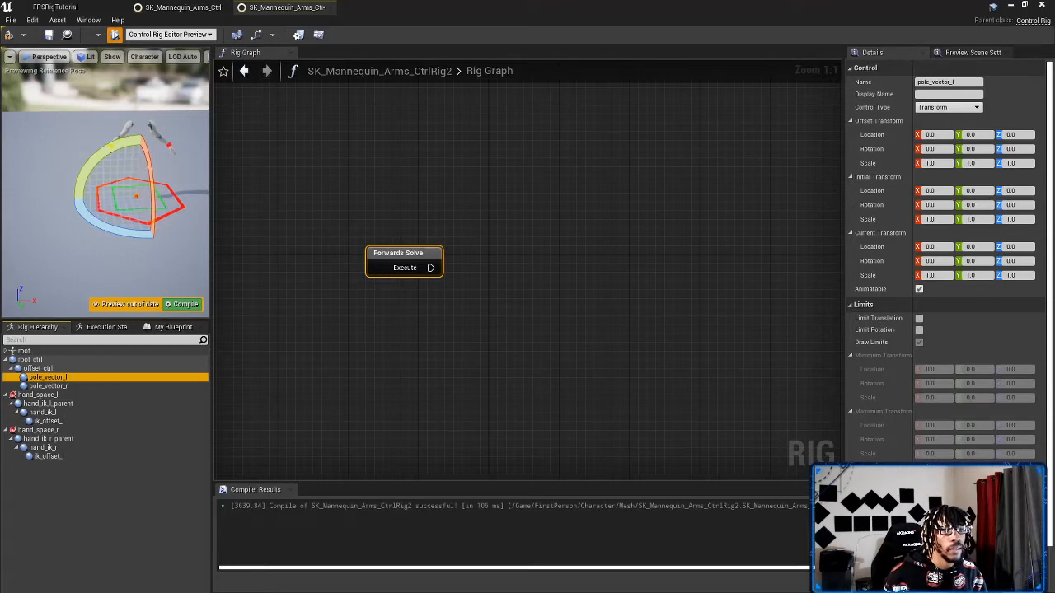
{"action": "left_click", "coordinate": [938, 523]}
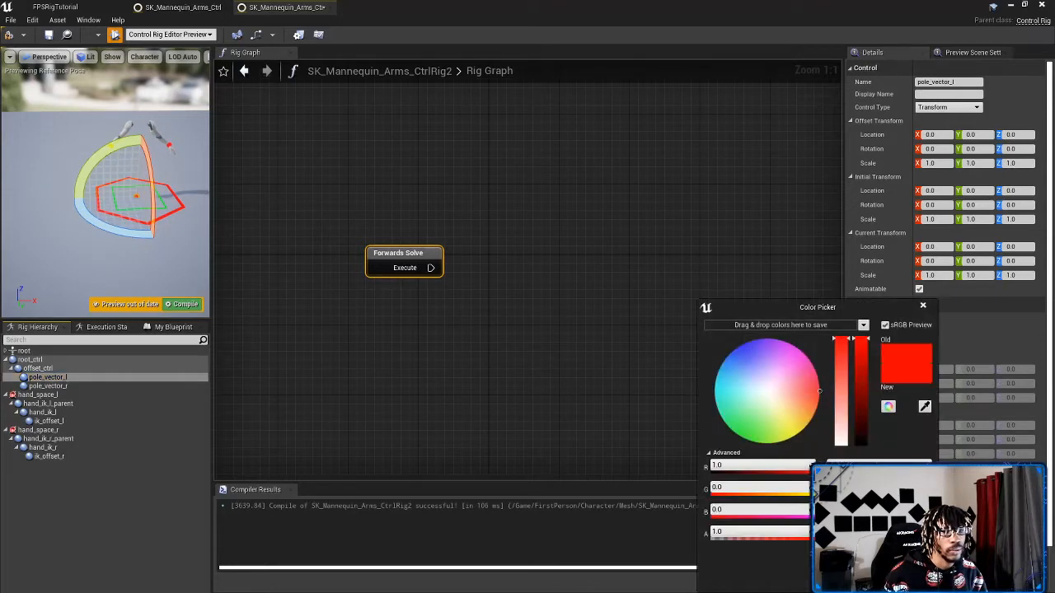
{"action": "left_click", "coordinate": [734, 466]}
{"action": "type", "text": "0"}
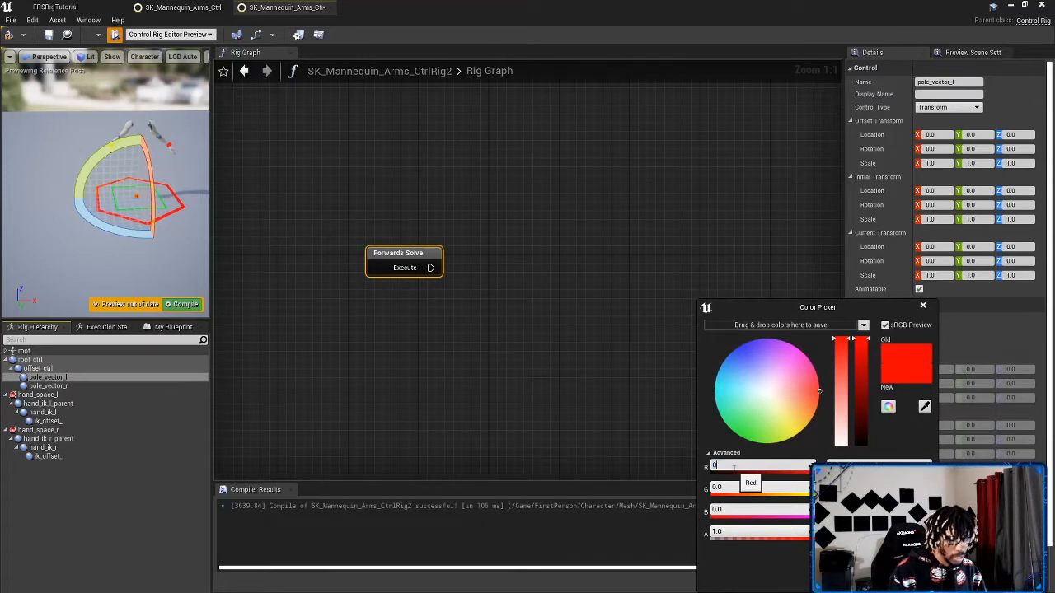
{"action": "key", "text": "Tab"}
{"action": "key", "text": "Return"}
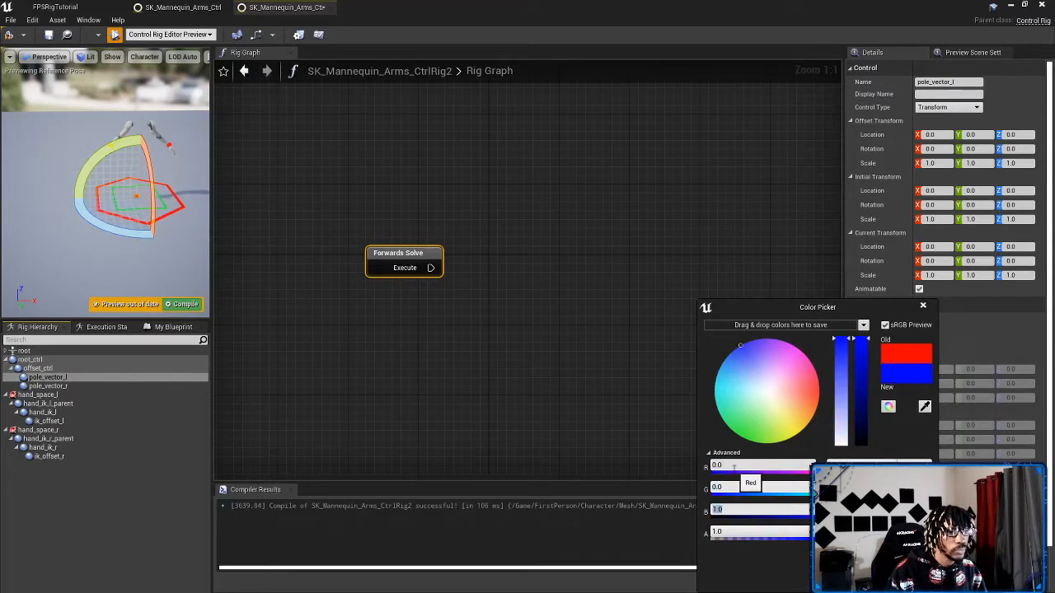
{"action": "left_click", "coordinate": [865, 578]}
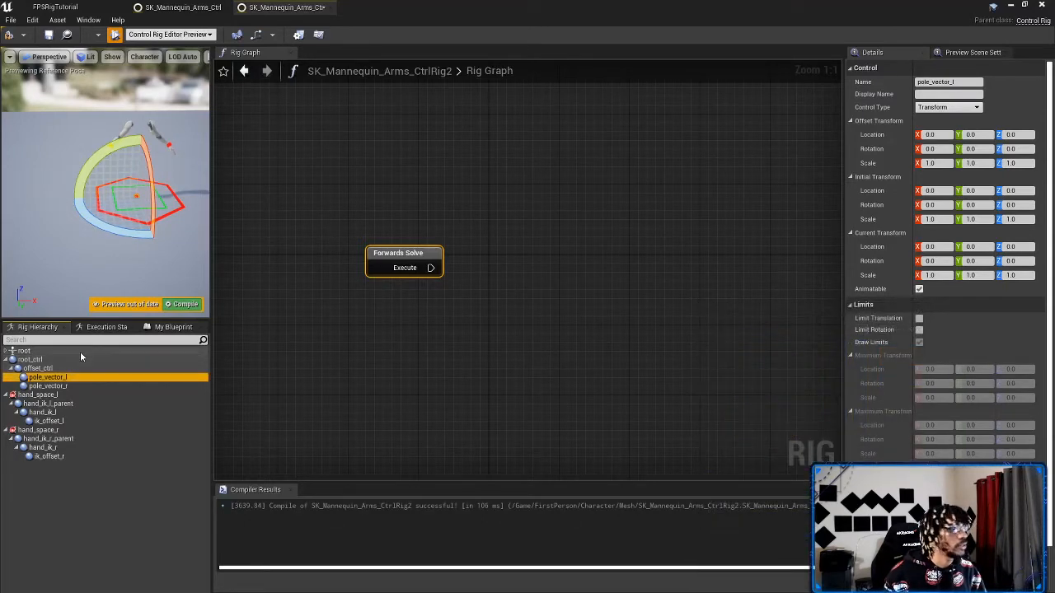
{"action": "left_click", "coordinate": [50, 386]}
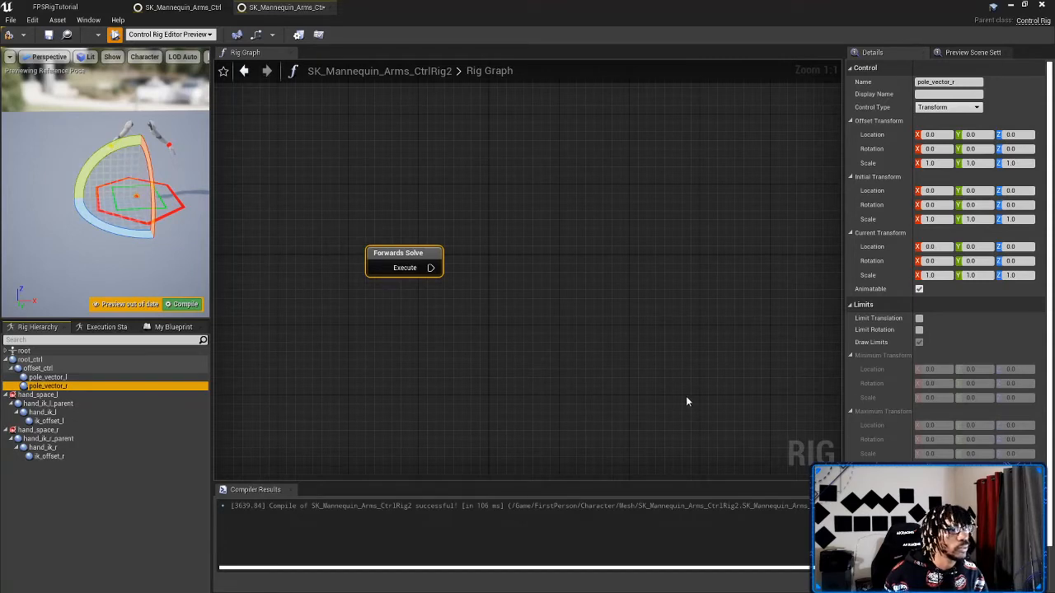
{"action": "mouse_move", "coordinate": [105, 271]}
{"action": "right_mouse_down"}
{"action": "mouse_move", "coordinate": [86, 272]}
{"action": "mouse_move", "coordinate": [99, 272]}
{"action": "right_mouse_up"}
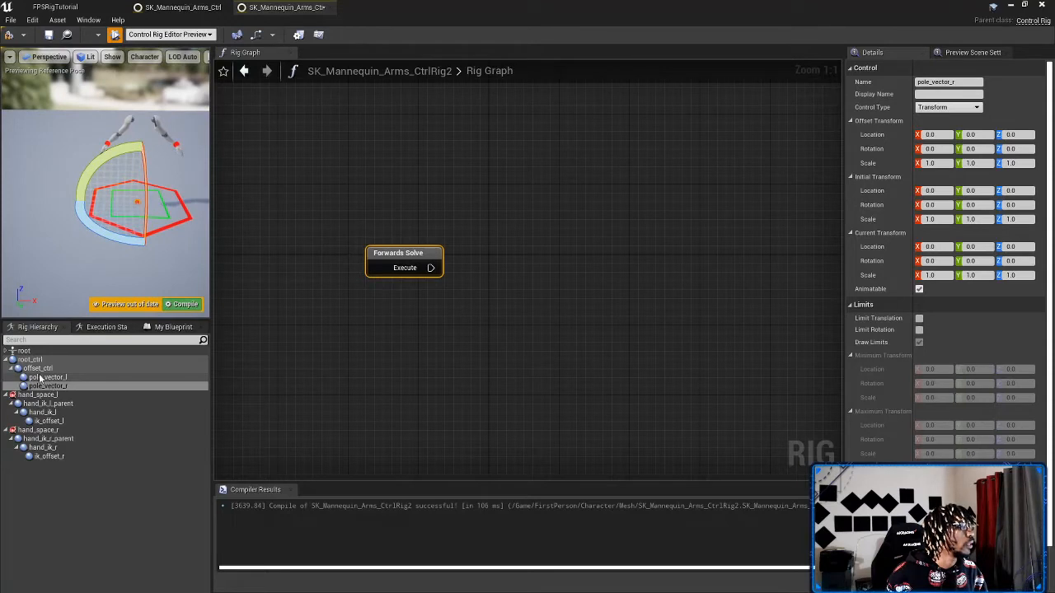
Step: Expand the whole bone hierarchy under root and copy the lowerarm_l bone
{"action": "left_click", "coordinate": [6, 352]}
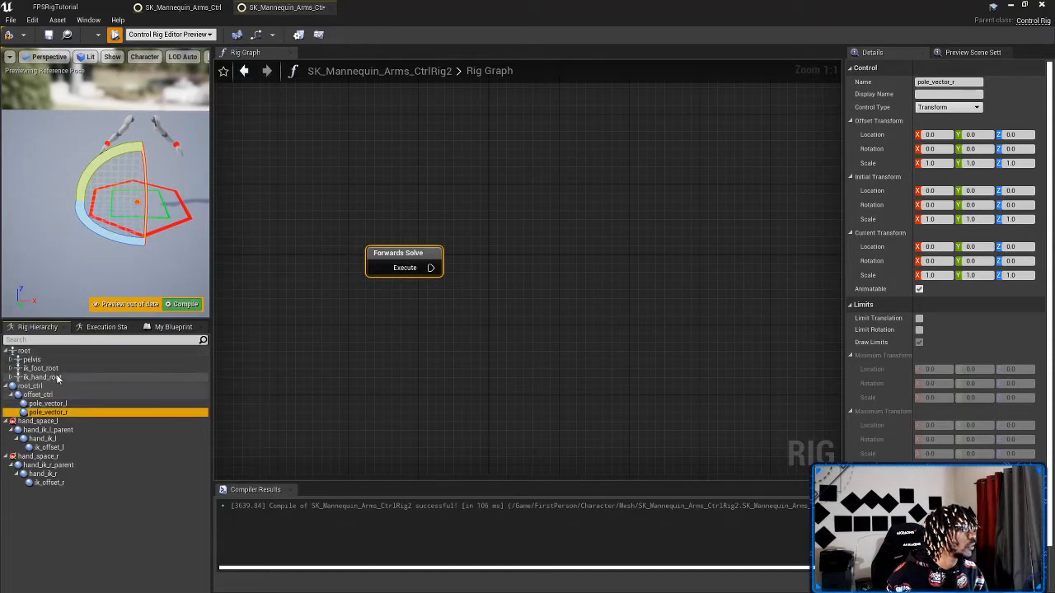
{"action": "left_click", "coordinate": [10, 360], "text": "shift"}
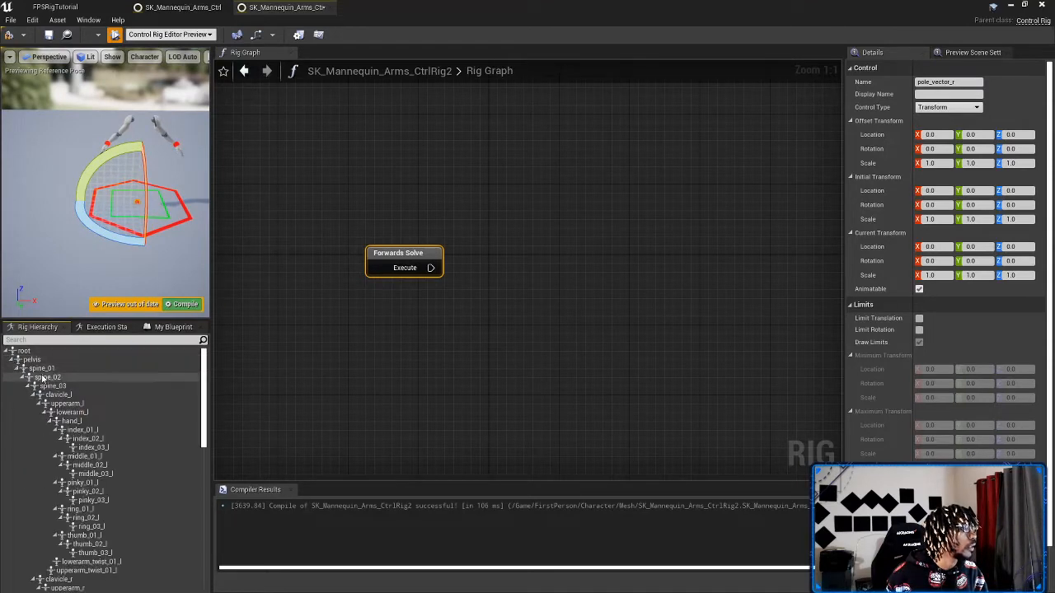
{"action": "scroll", "coordinate": [95, 397], "scroll_direction": "down", "scroll_amount": 1}
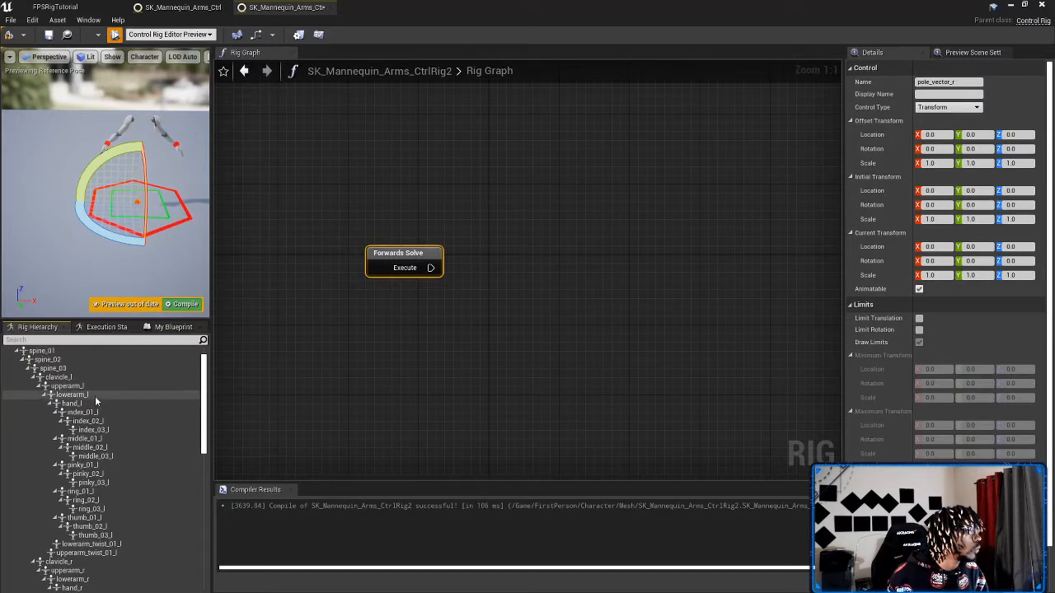
{"action": "left_click", "coordinate": [95, 394]}
{"action": "right_click", "coordinate": [95, 394]}
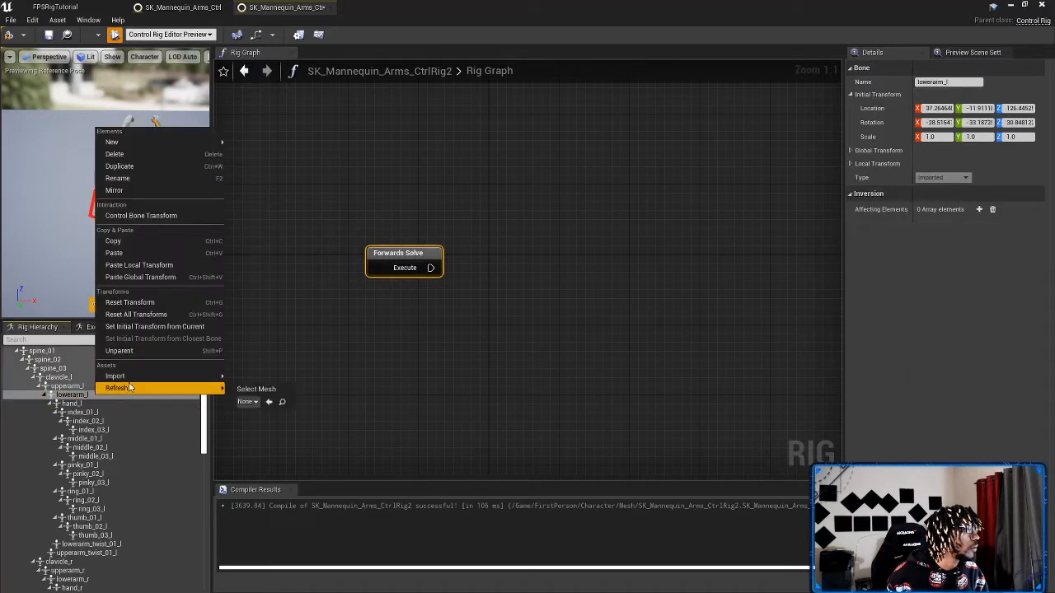
{"action": "left_click", "coordinate": [136, 258]}
Step: Paste the copied global transform onto the pole_vector_l control and switch to the move gizmo
{"action": "scroll", "coordinate": [86, 455], "scroll_direction": "down", "scroll_amount": 10}
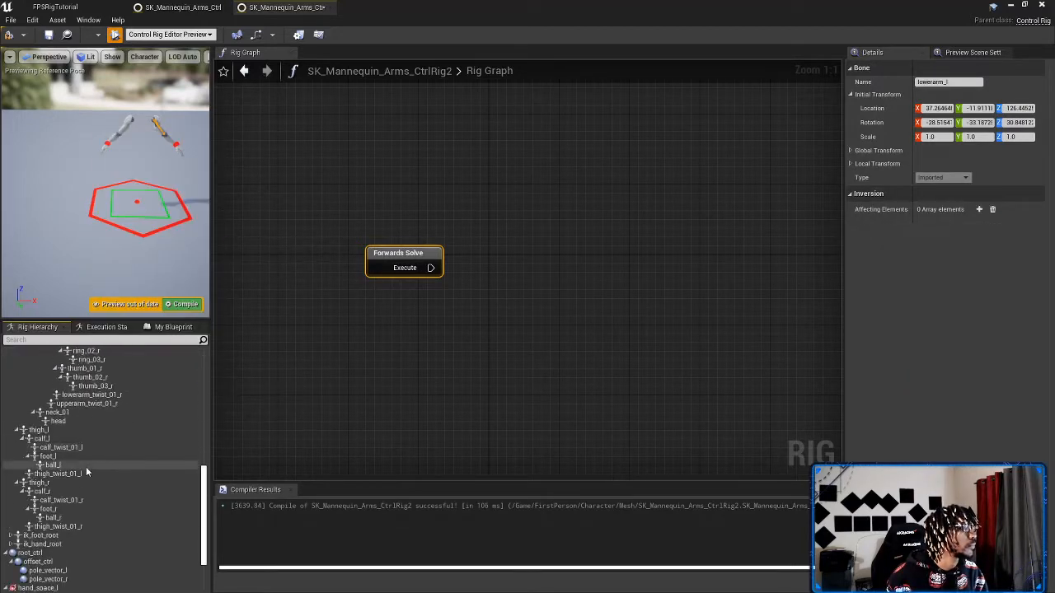
{"action": "left_click", "coordinate": [66, 502]}
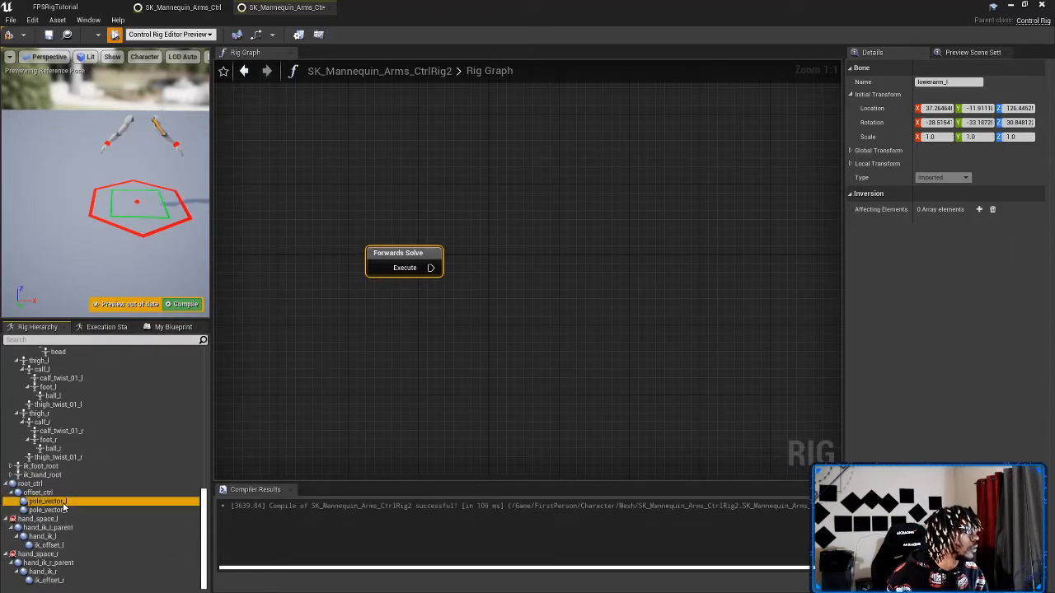
{"action": "right_click", "coordinate": [74, 504]}
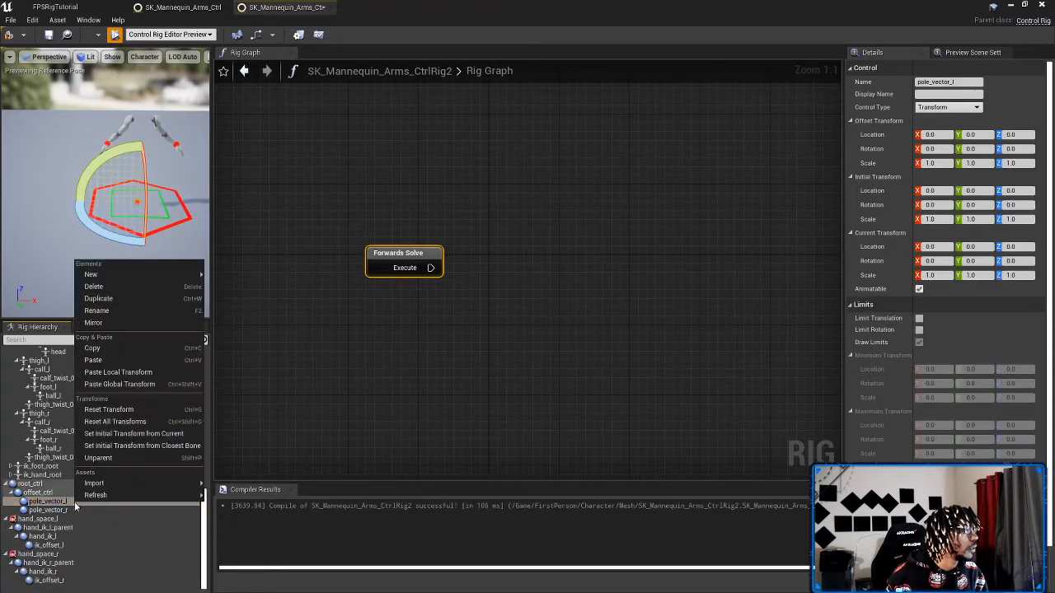
{"action": "left_click", "coordinate": [123, 385]}
{"action": "mouse_move", "coordinate": [135, 266]}
{"action": "right_mouse_down"}
{"action": "mouse_move", "coordinate": [150, 265]}
{"action": "mouse_move", "coordinate": [140, 248]}
{"action": "mouse_move", "coordinate": [156, 249]}
{"action": "mouse_move", "coordinate": [142, 250]}
{"action": "mouse_move", "coordinate": [150, 231]}
{"action": "mouse_move", "coordinate": [130, 257]}
{"action": "right_mouse_up"}
{"action": "key", "text": "w"}
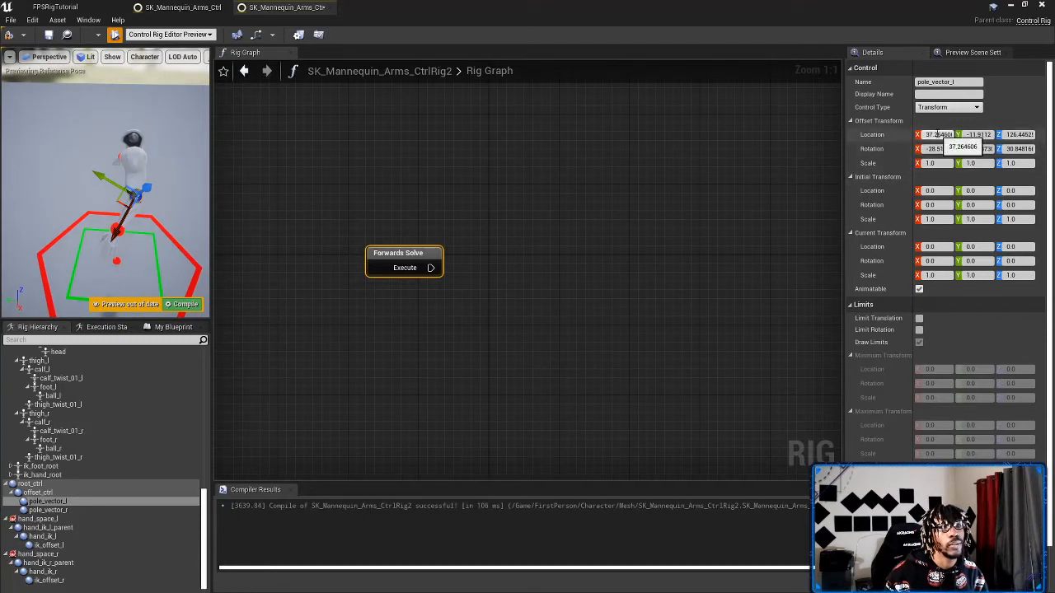
Step: Set the pole_vector_l control's offset rotation to 0 on X, Y and Z
{"action": "type", "text": "0"}
{"action": "key", "text": "Tab"}
{"action": "type", "text": "0"}
{"action": "key", "text": "Tab"}
{"action": "type", "text": "0"}
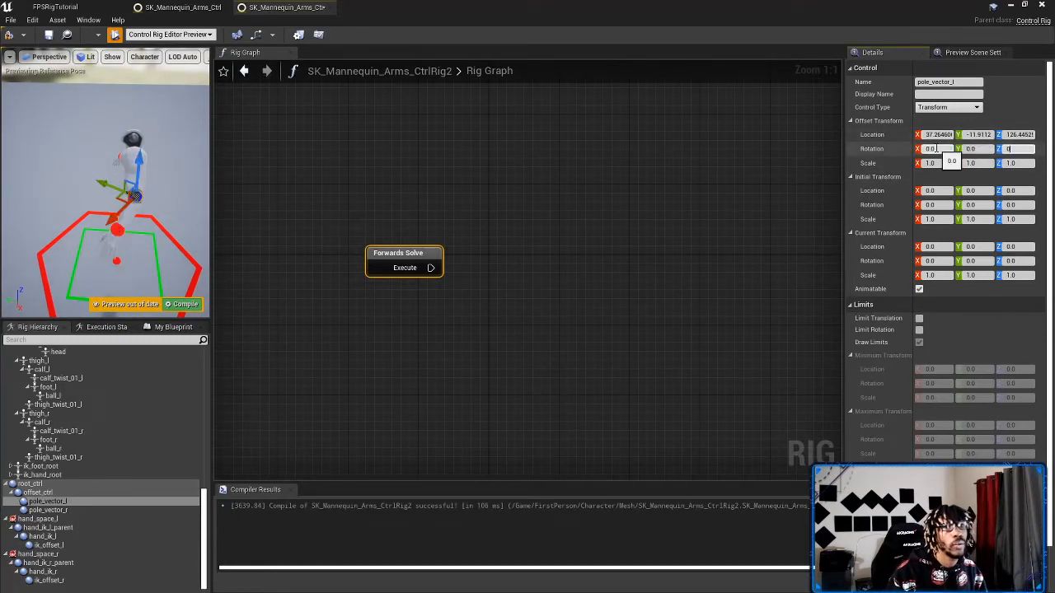
{"action": "key", "text": "Return"}
Step: Try moving the pole_vector_l control to a current Y location of 60 and compile the rig
{"action": "right_click_drag", "start_coordinate": [142, 206], "coordinate": [113, 189]}
{"action": "left_click_drag", "start_coordinate": [98, 151], "coordinate": [150, 150]}
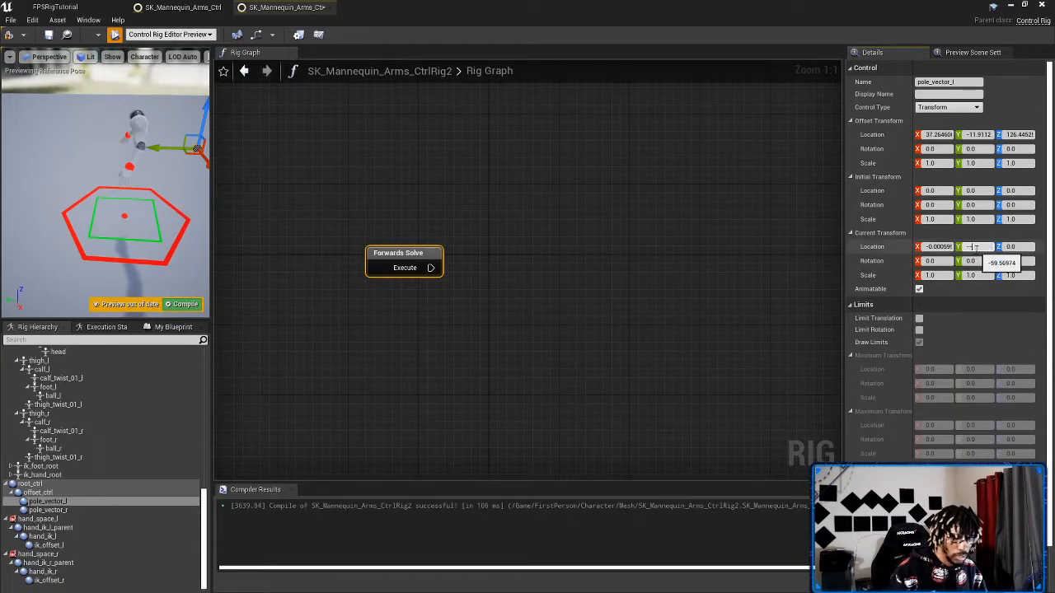
{"action": "type", "text": "60"}
{"action": "key", "text": "Return"}
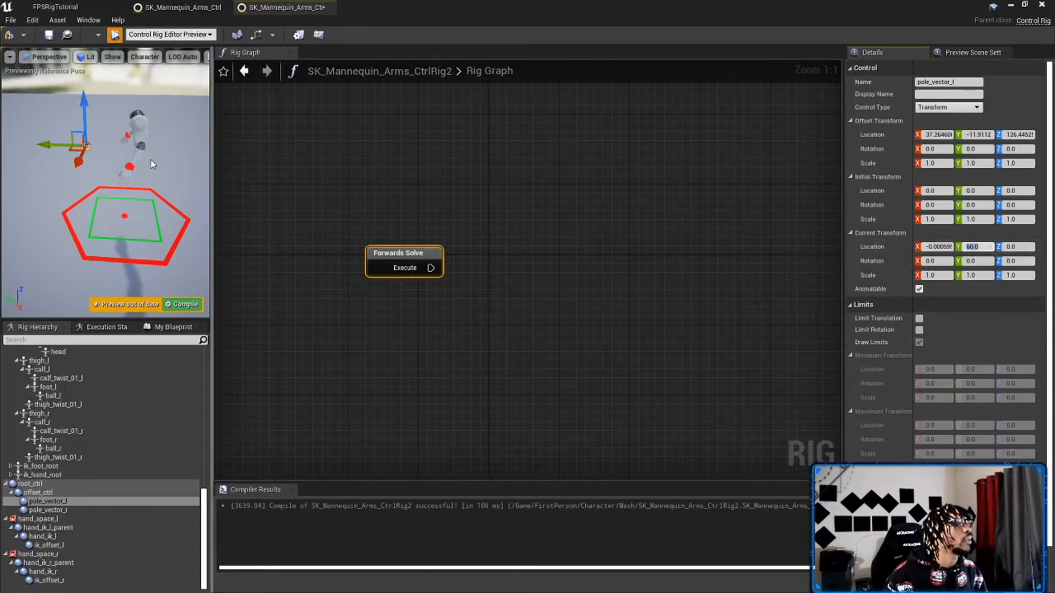
{"action": "right_click_drag", "start_coordinate": [152, 164], "coordinate": [147, 173]}
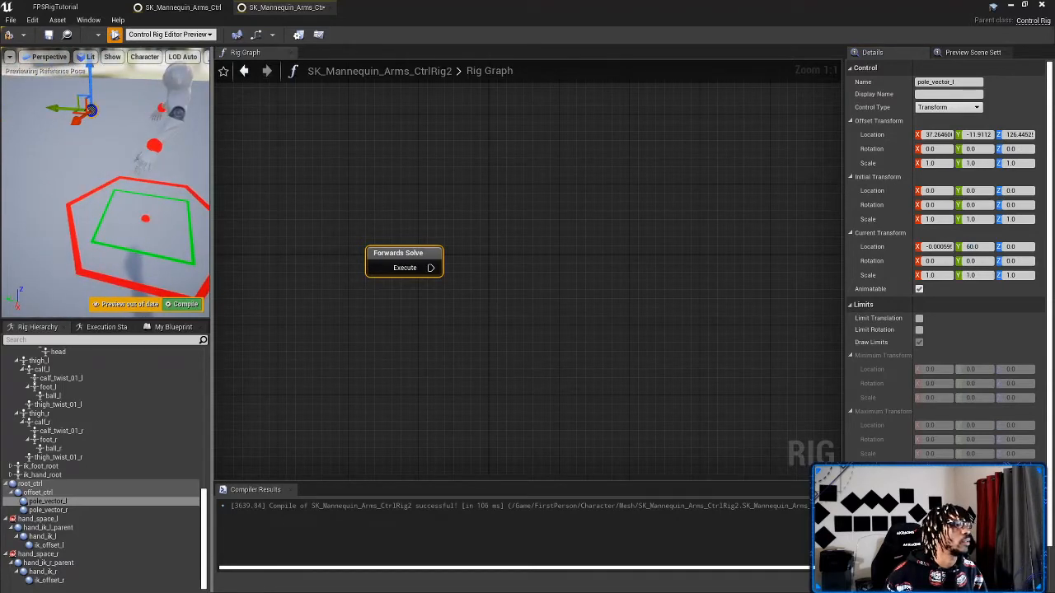
{"action": "left_click", "coordinate": [184, 304]}
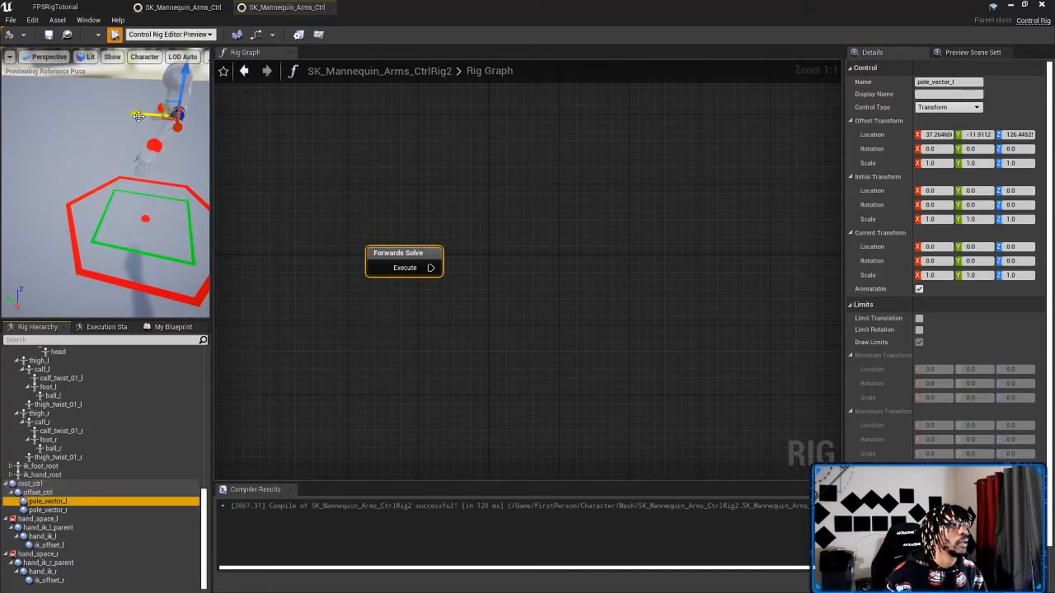
Step: Move pole_vector_l behind the left elbow to about -64 on Y and set its initial transform from the current one
{"action": "left_click_drag", "start_coordinate": [138, 116], "coordinate": [183, 123]}
{"action": "right_click_drag", "start_coordinate": [183, 124], "coordinate": [201, 125]}
{"action": "left_click_drag", "start_coordinate": [62, 134], "coordinate": [92, 138]}
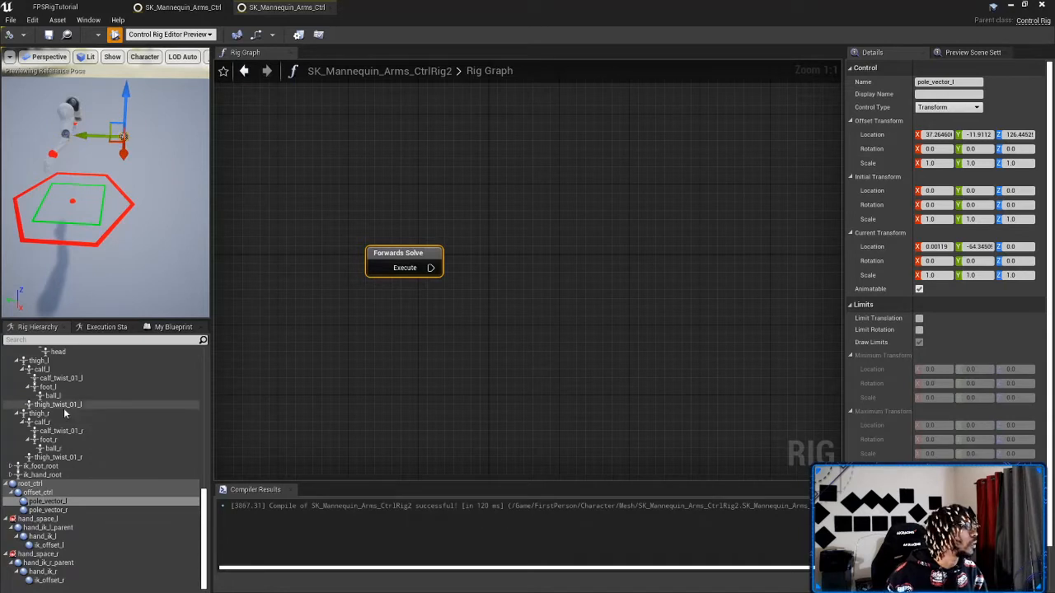
{"action": "right_click", "coordinate": [51, 501]}
{"action": "mouse_move", "coordinate": [67, 499]}
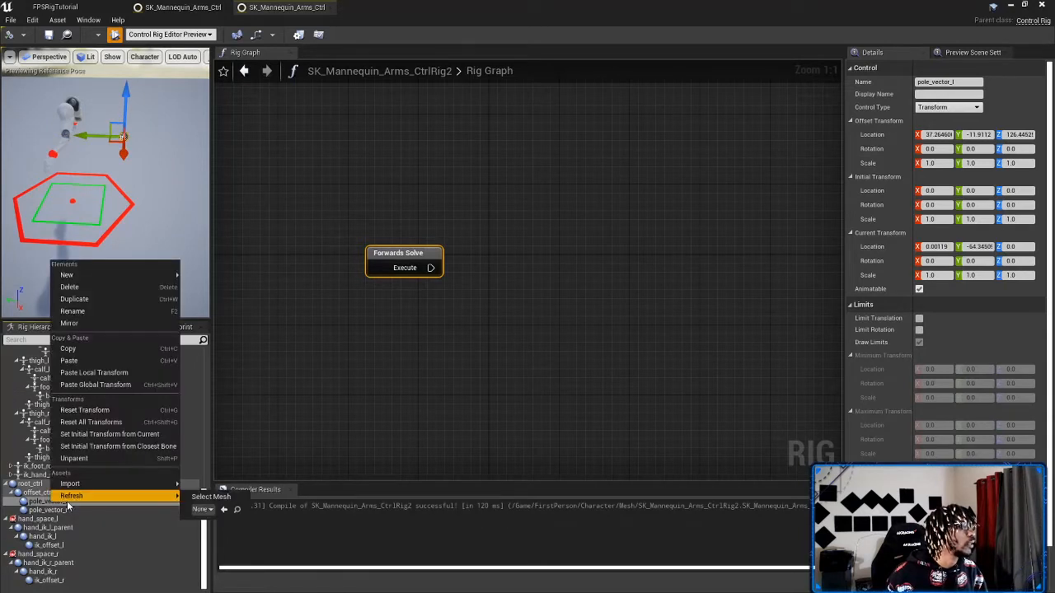
{"action": "left_click", "coordinate": [87, 435]}
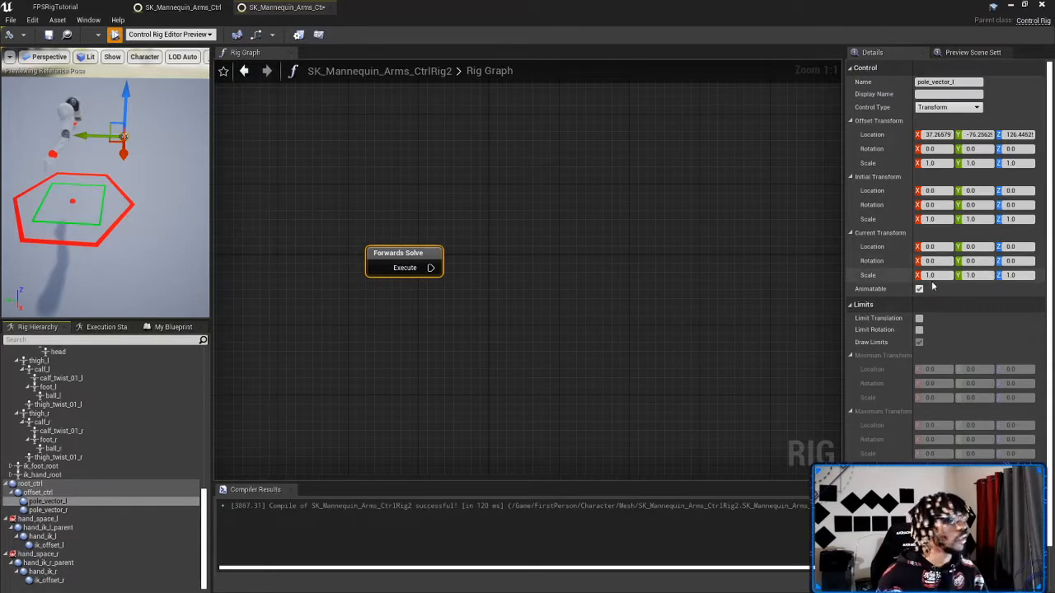
Step: Copy the lowerarm_r bone and paste its global transform onto the pole_vector_r control
{"action": "right_click_drag", "start_coordinate": [134, 204], "coordinate": [200, 148]}
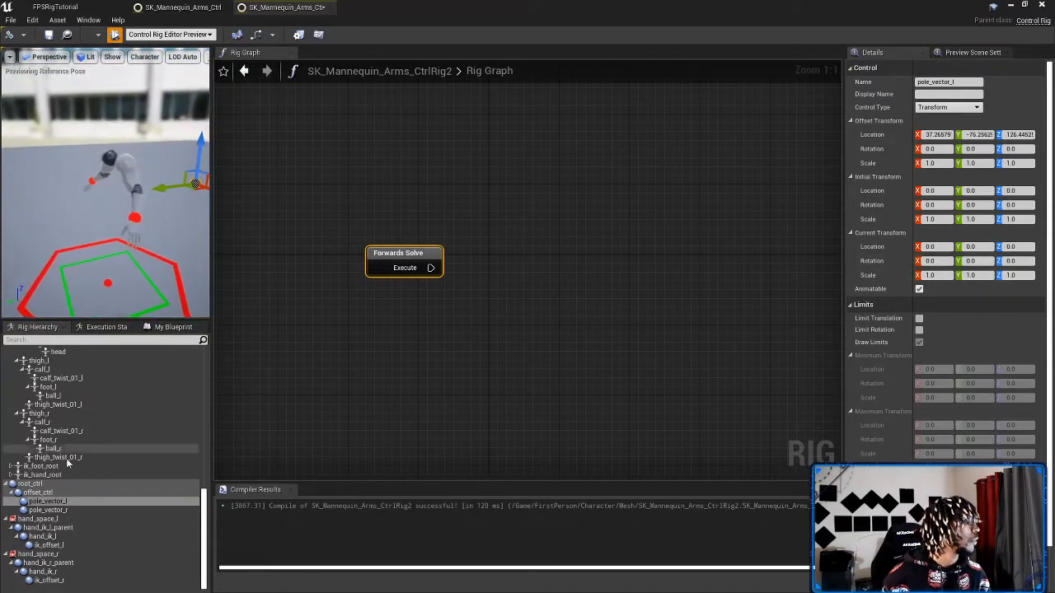
{"action": "right_click", "coordinate": [52, 511]}
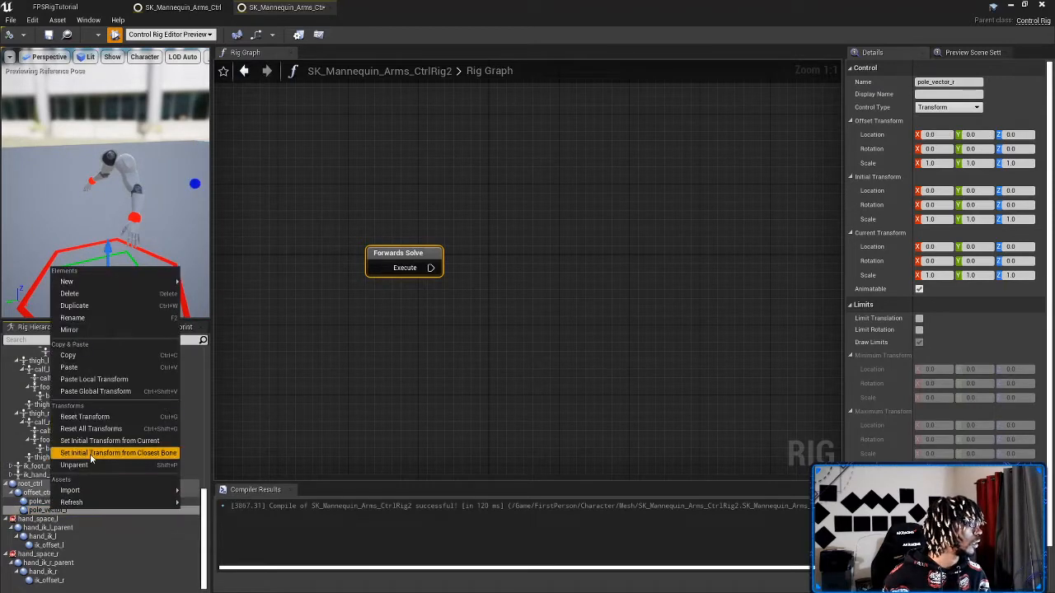
{"action": "left_click", "coordinate": [44, 502]}
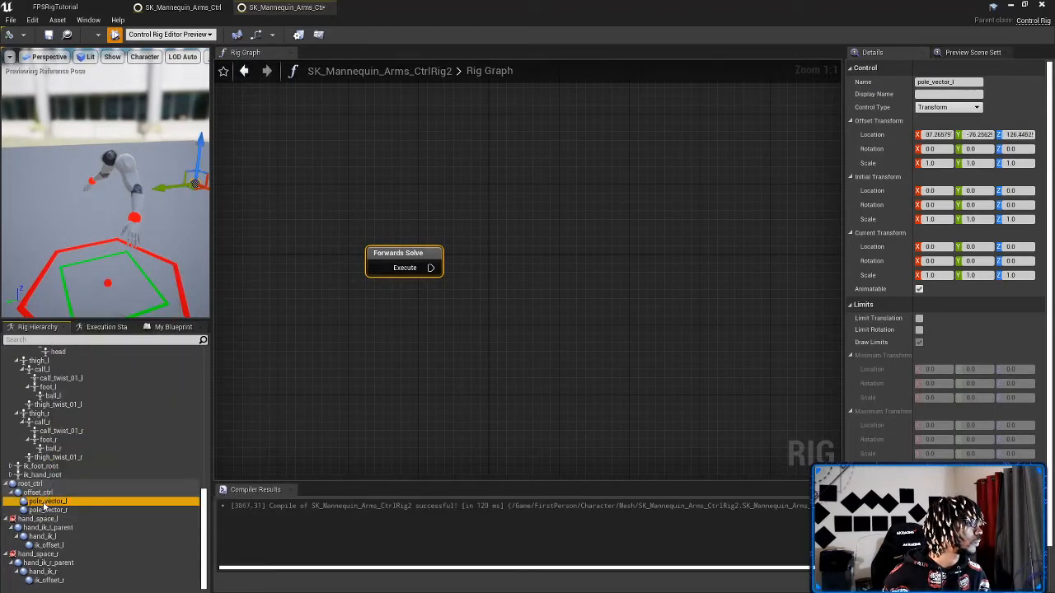
{"action": "scroll", "coordinate": [74, 486], "scroll_direction": "up", "scroll_amount": 10}
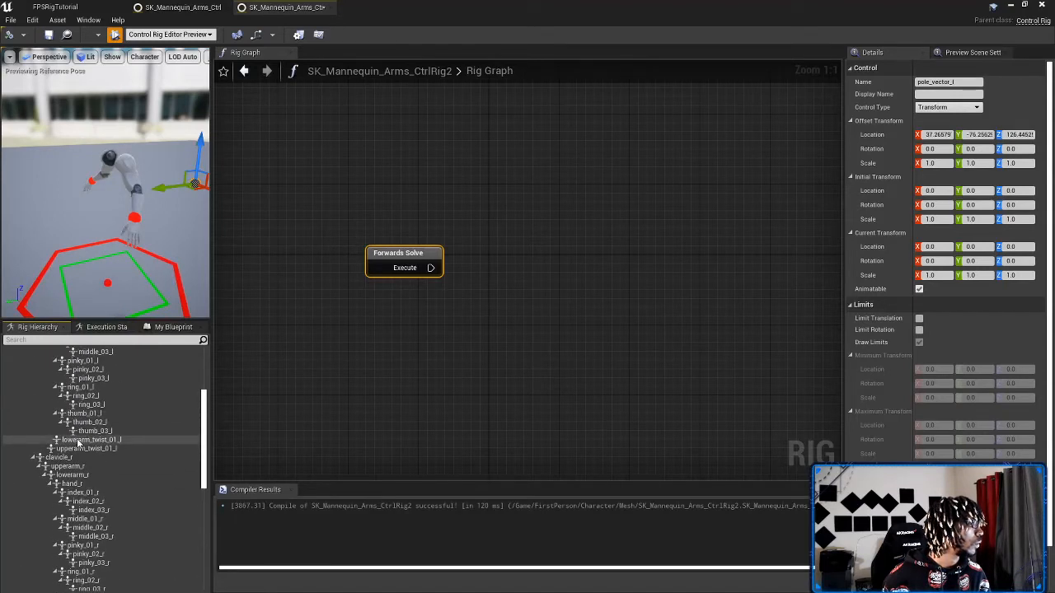
{"action": "right_click", "coordinate": [89, 457]}
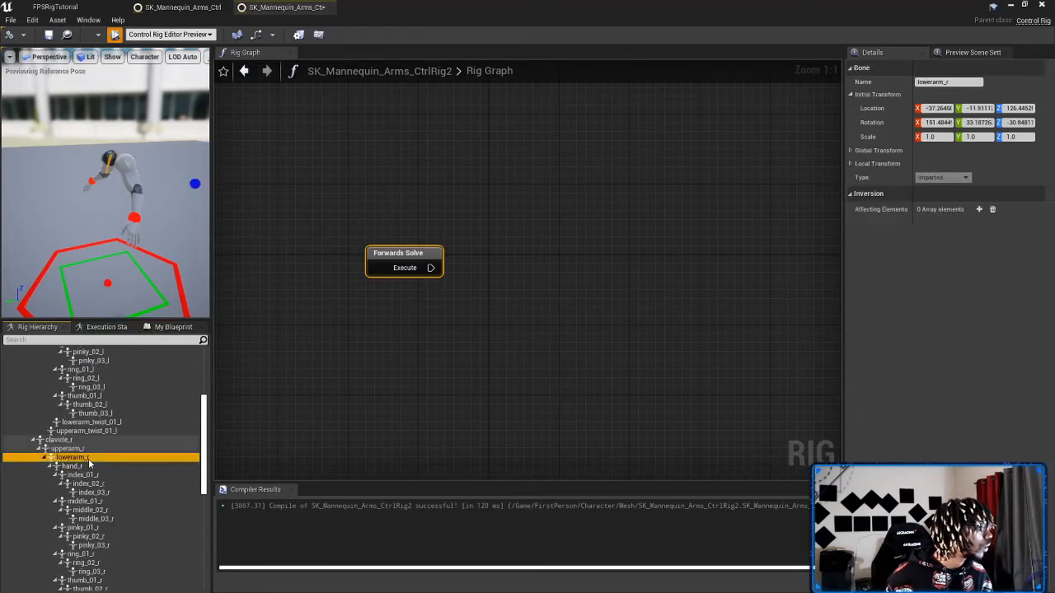
{"action": "left_click", "coordinate": [107, 305]}
{"action": "scroll", "coordinate": [82, 507], "scroll_direction": "down", "scroll_amount": 5}
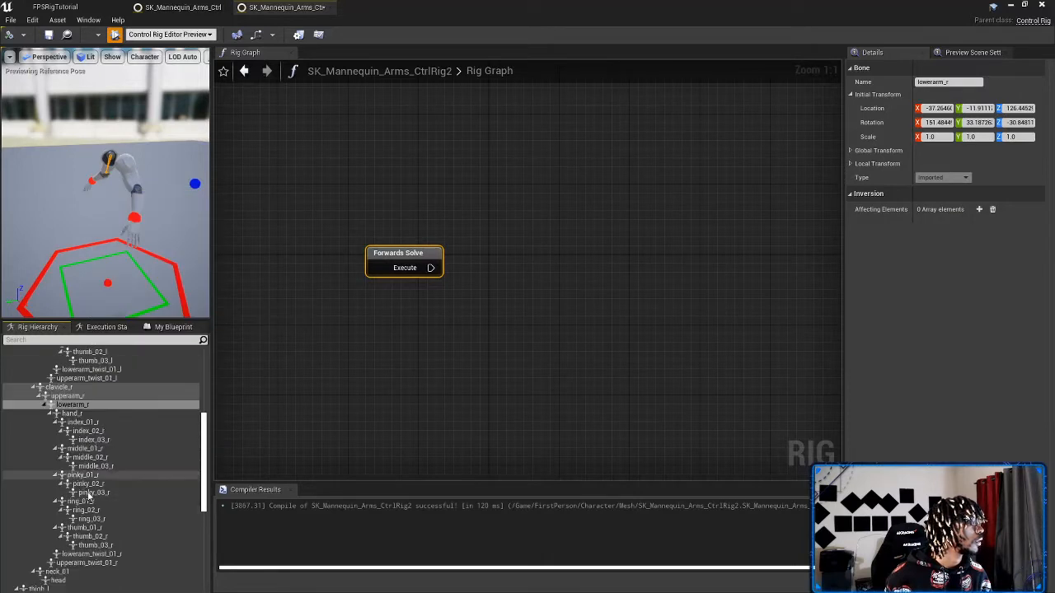
{"action": "scroll", "coordinate": [81, 508], "scroll_direction": "down", "scroll_amount": 3}
{"action": "right_click", "coordinate": [57, 512]}
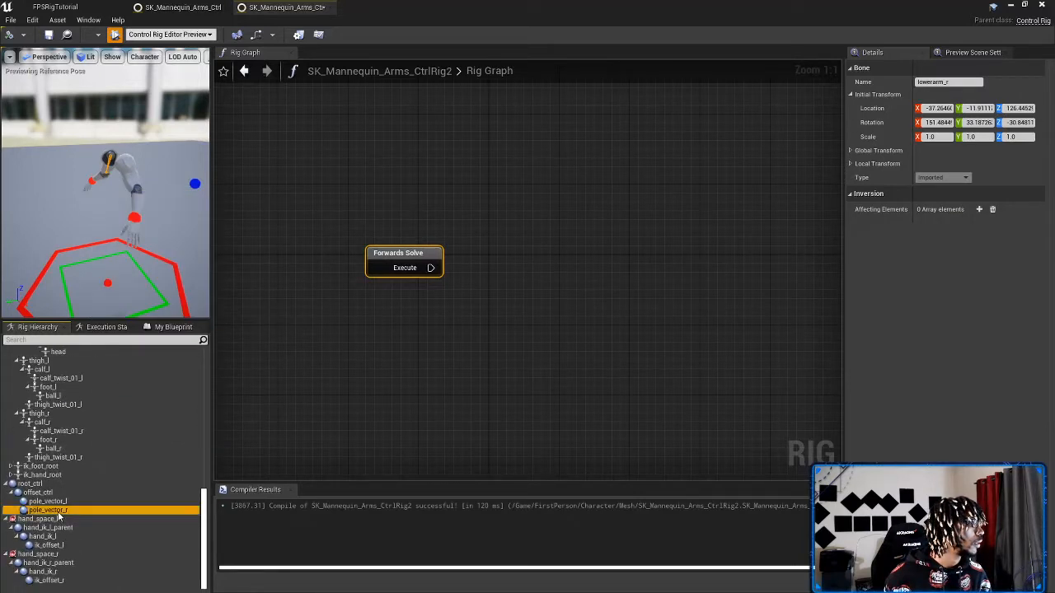
{"action": "left_click", "coordinate": [103, 394]}
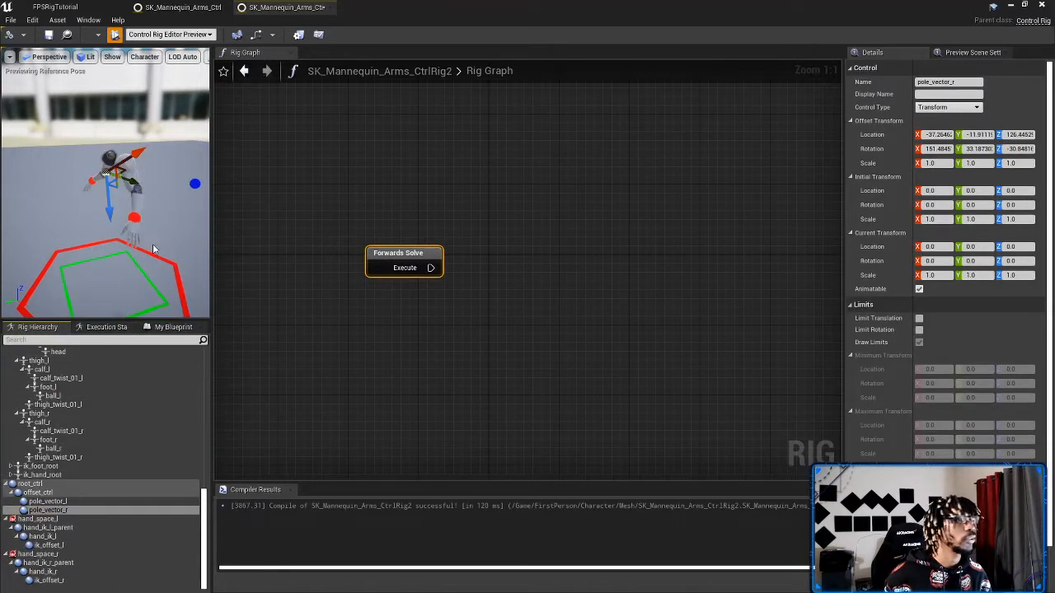
Step: Set the pole_vector_r control's offset rotation to 0 on all axes
{"action": "left_click", "coordinate": [940, 149]}
{"action": "type", "text": "0"}
{"action": "key", "text": "Tab"}
{"action": "type", "text": "0"}
{"action": "key", "text": "Tab"}
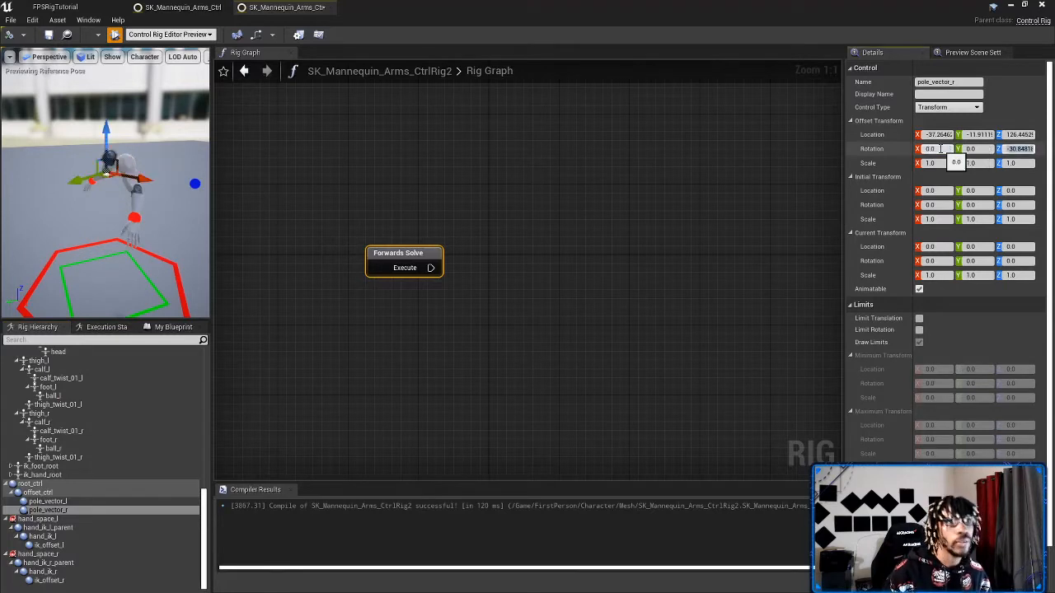
Step: Move pole_vector_r behind the right elbow to about -62 on Y and set its initial transform from the current one
{"action": "left_click_drag", "start_coordinate": [124, 206], "coordinate": [122, 178], "text": "alt"}
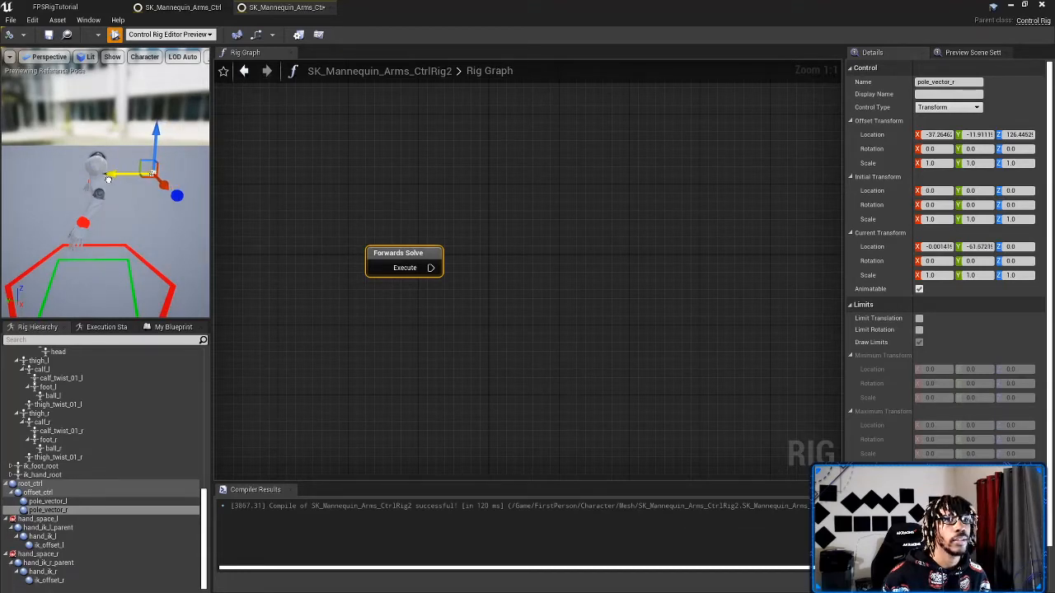
{"action": "right_click", "coordinate": [56, 511]}
{"action": "mouse_move", "coordinate": [83, 490]}
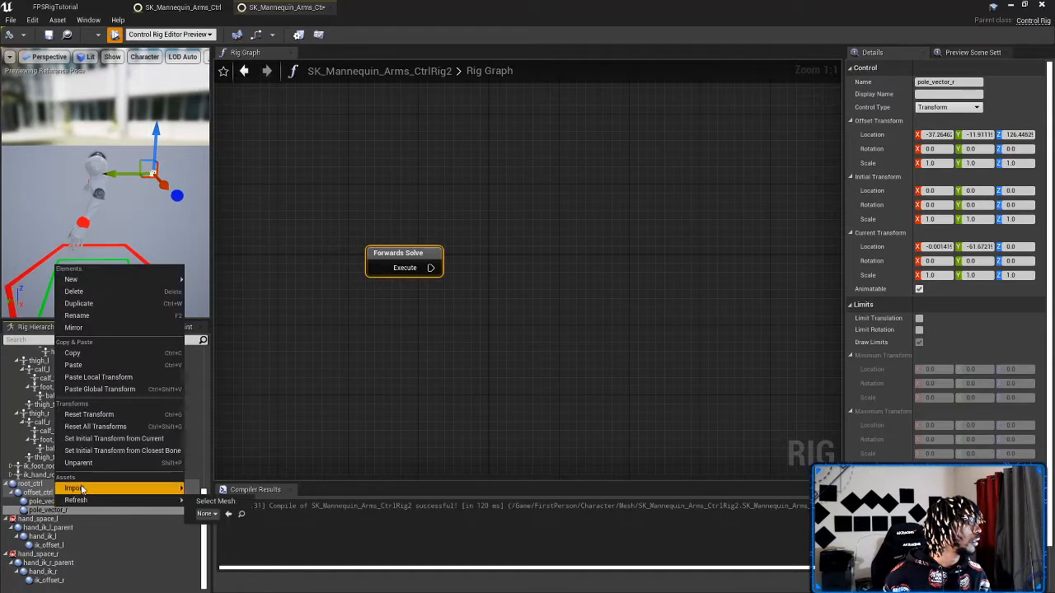
{"action": "left_click", "coordinate": [113, 439]}
{"action": "right_click_drag", "start_coordinate": [115, 226], "coordinate": [81, 319]}
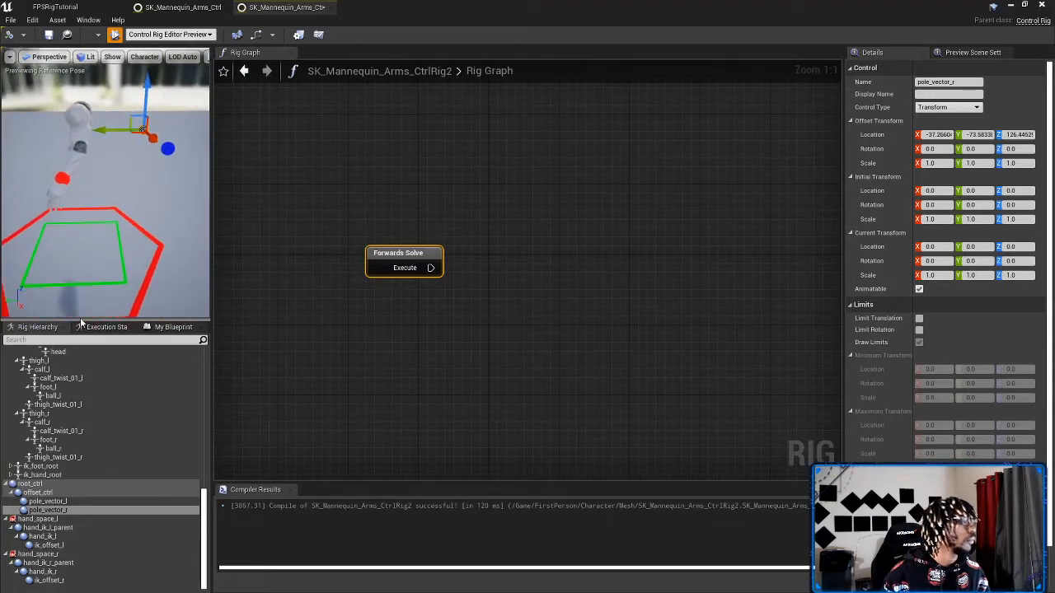
Step: Collapse offset_ctrl in the hierarchy and inspect the hand_ik_l_parent and hand_ik_r_parent controls
{"action": "left_click", "coordinate": [10, 493]}
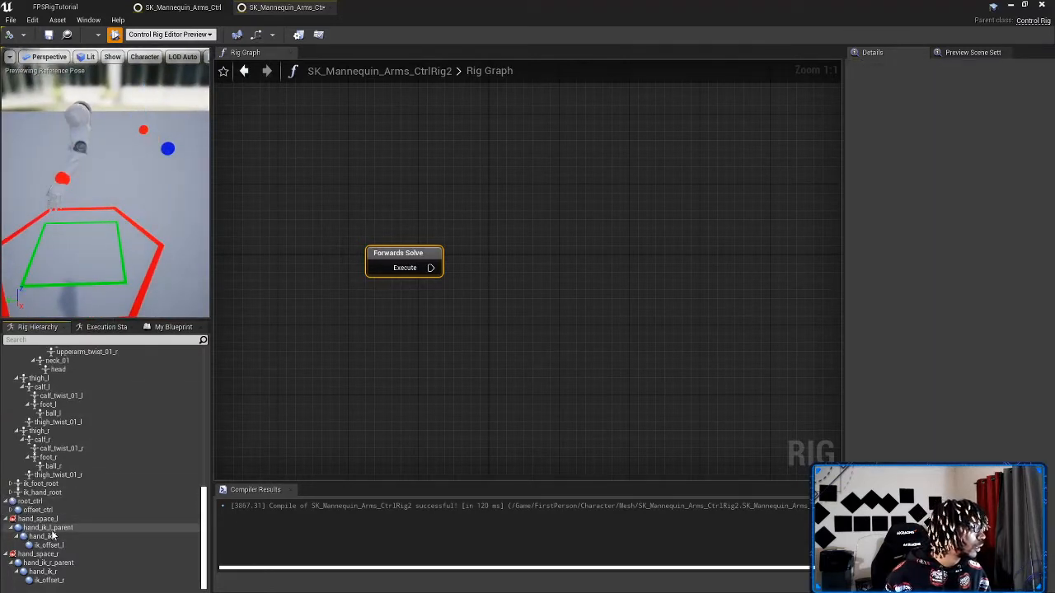
{"action": "left_click", "coordinate": [33, 528]}
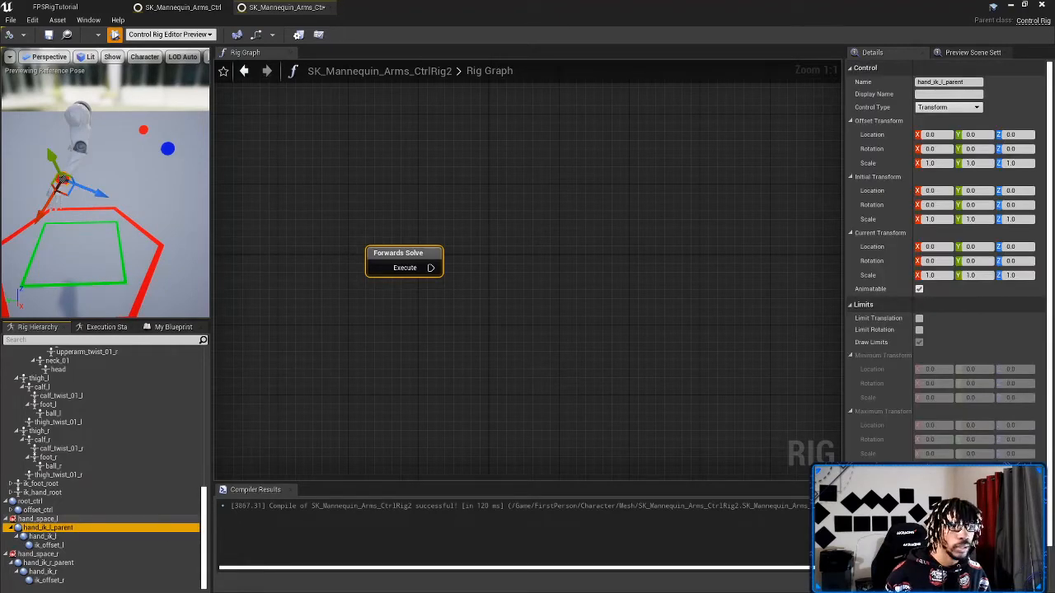
{"action": "right_click", "coordinate": [48, 529]}
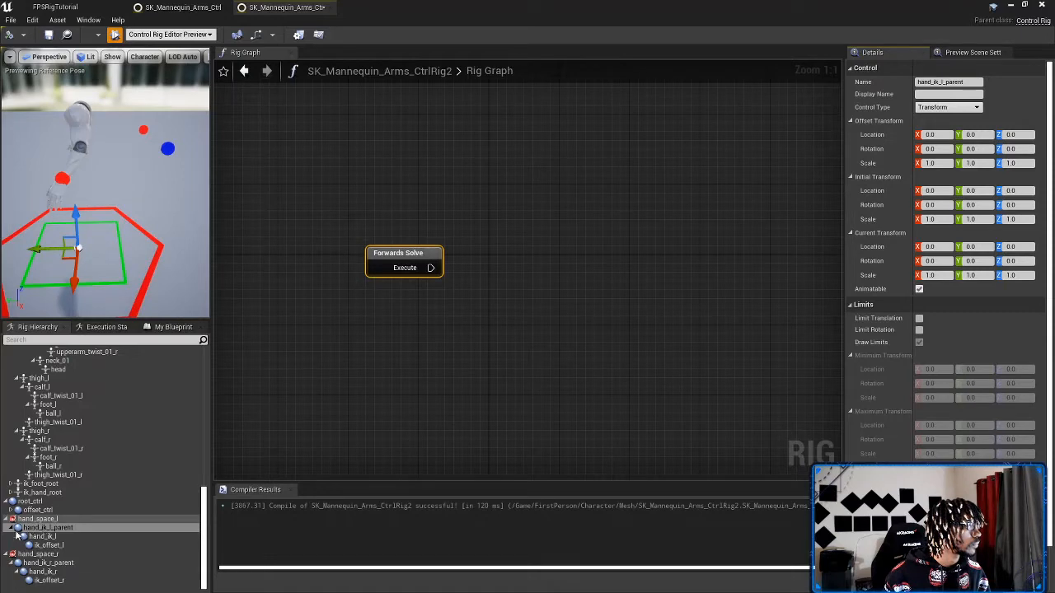
{"action": "left_click", "coordinate": [46, 566]}
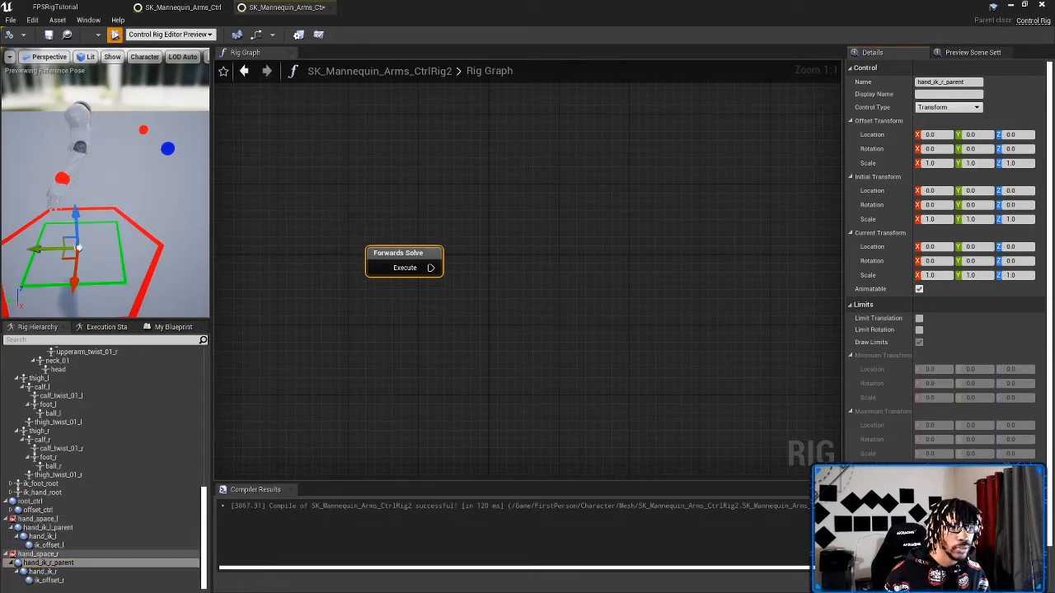
Step: Change the hand_ik_l control's gizmo to Circle_Thick, rotate it around the wrist and scale it down to hand size
{"action": "left_click", "coordinate": [43, 537]}
{"action": "left_click_drag", "start_coordinate": [73, 278], "coordinate": [115, 278], "text": "alt"}
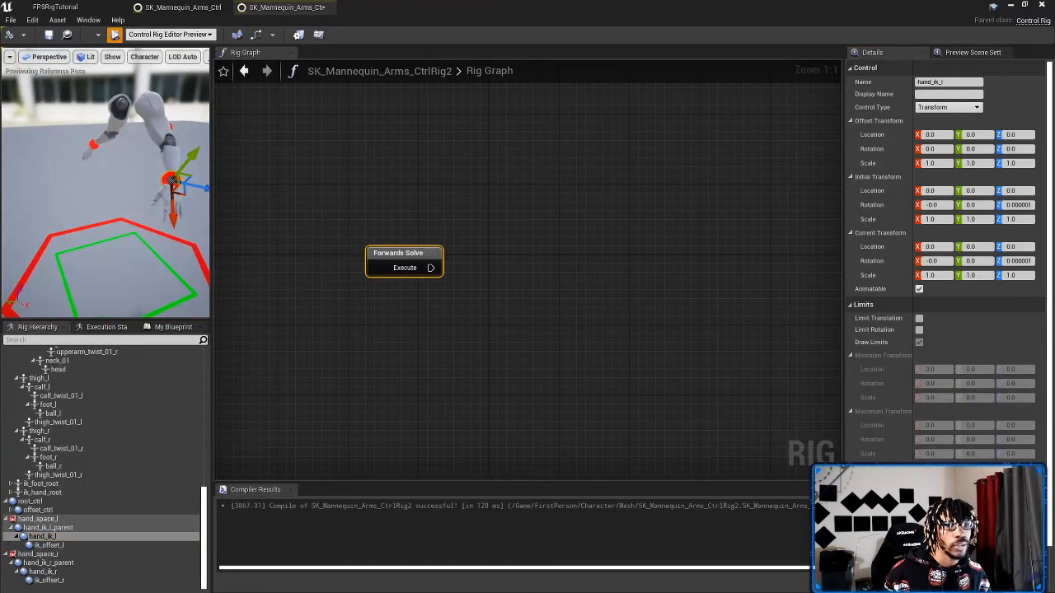
{"action": "left_click", "coordinate": [948, 506]}
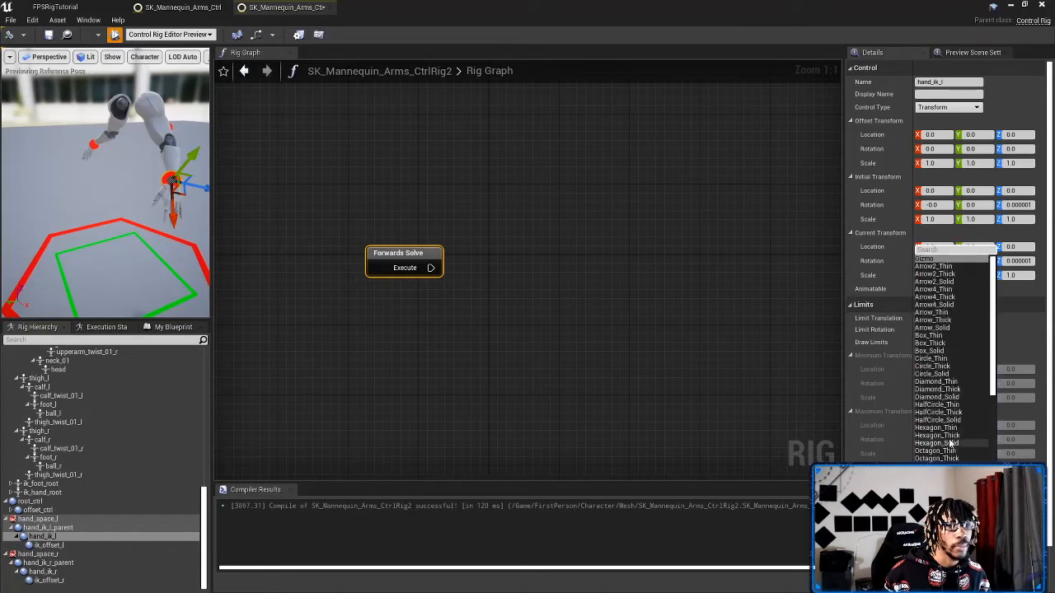
{"action": "left_click", "coordinate": [935, 366]}
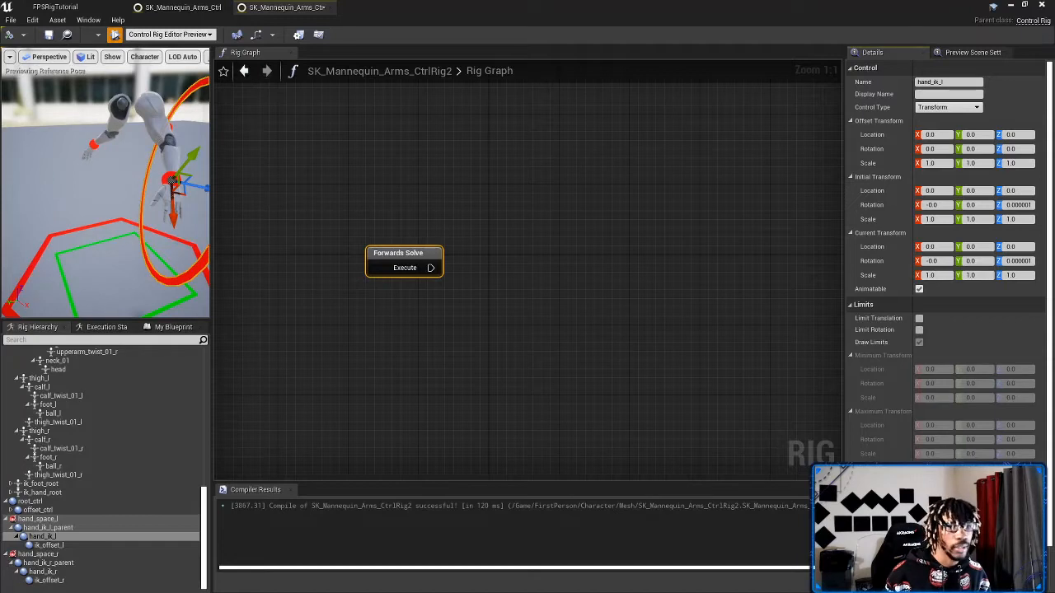
{"action": "key", "text": "Return"}
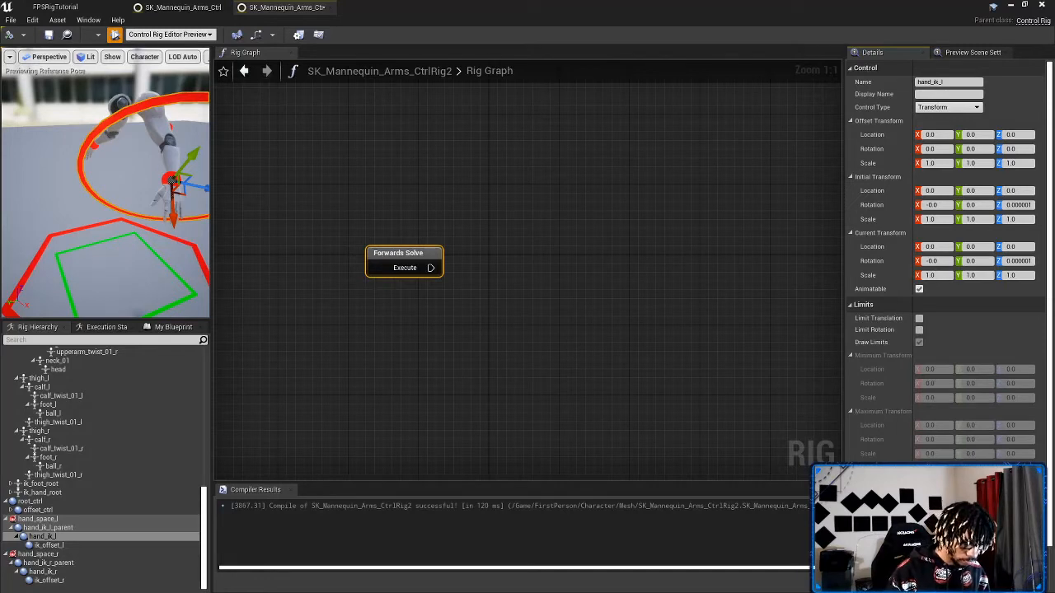
{"action": "key", "text": "Return"}
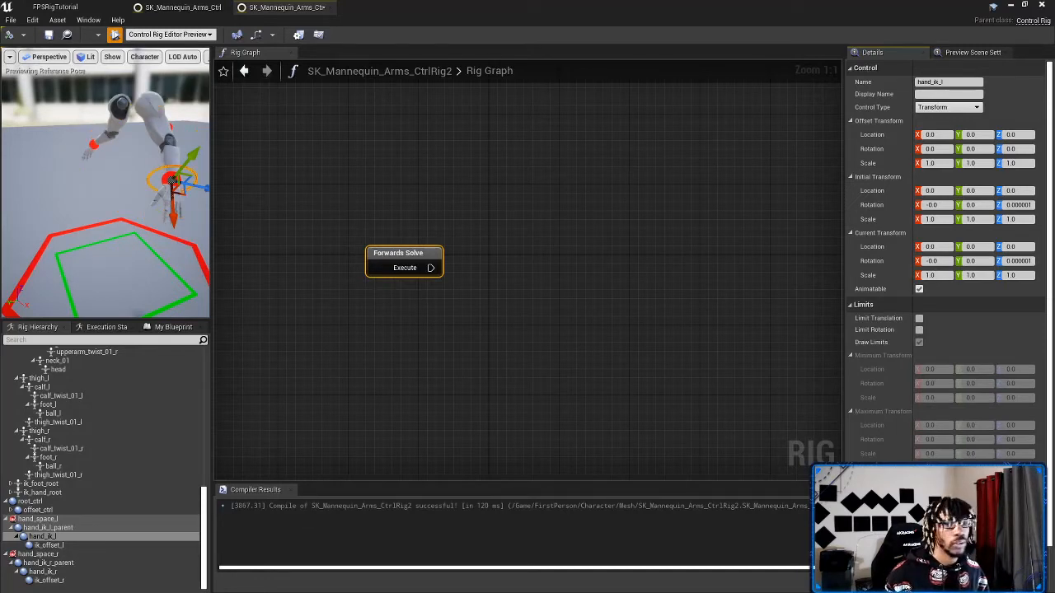
Step: Change the ik_offset_l control's gizmo to Box_Thick and scale it down on every axis to fit around the left hand
{"action": "mouse_move", "coordinate": [75, 264]}
{"action": "right_mouse_down"}
{"action": "mouse_move", "coordinate": [97, 262]}
{"action": "mouse_move", "coordinate": [80, 261]}
{"action": "right_mouse_up"}
{"action": "left_click", "coordinate": [48, 547]}
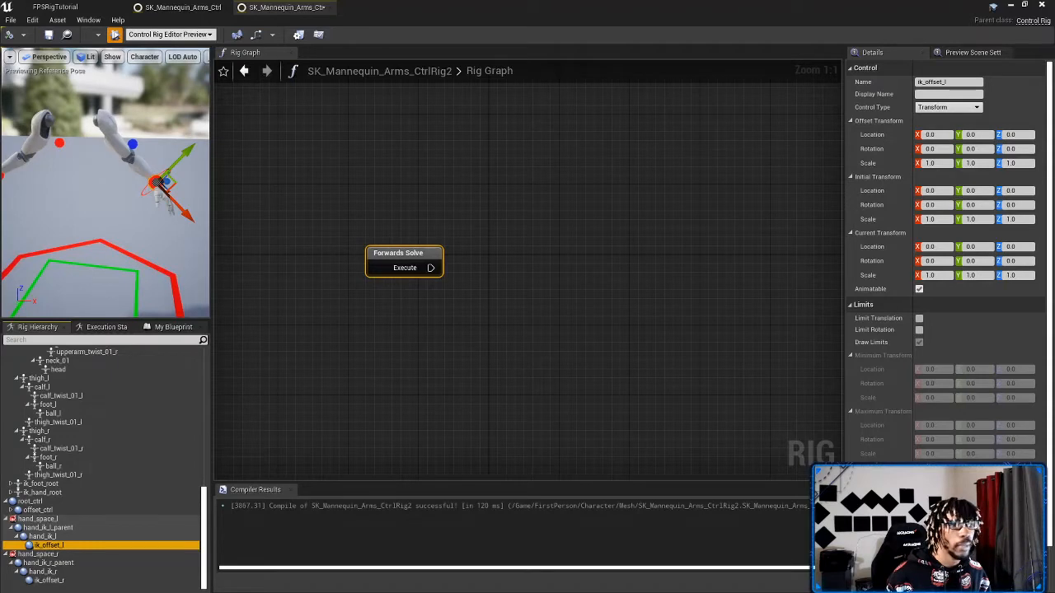
{"action": "left_click", "coordinate": [946, 508]}
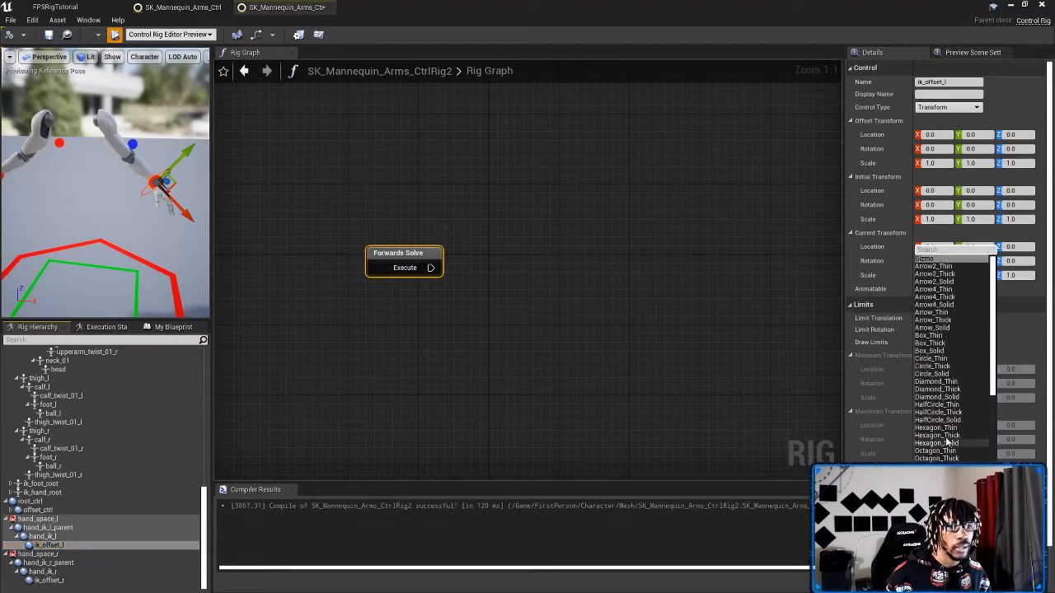
{"action": "left_click", "coordinate": [937, 341]}
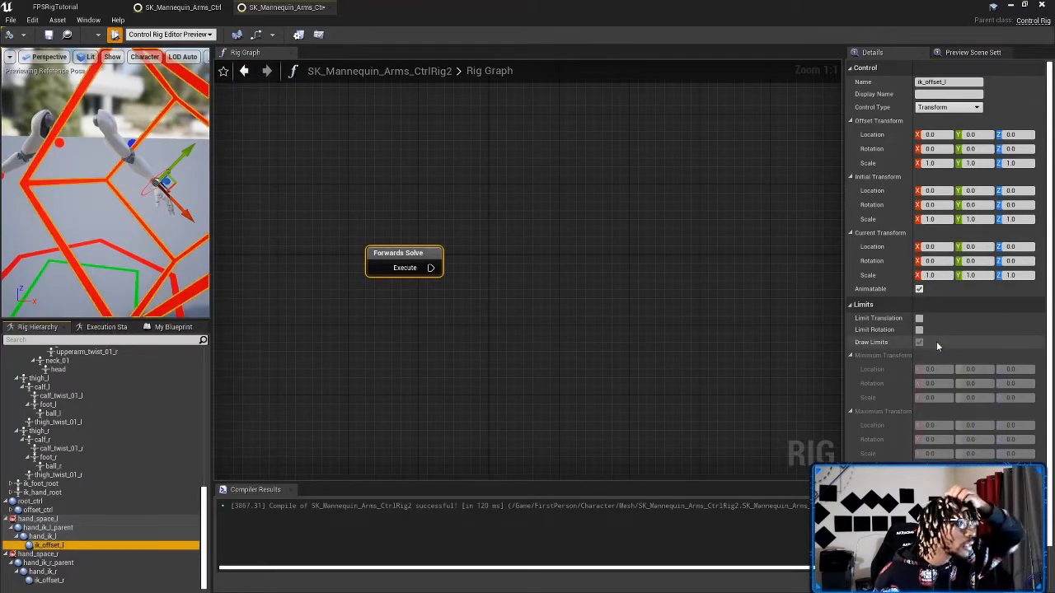
{"action": "left_click", "coordinate": [936, 562]}
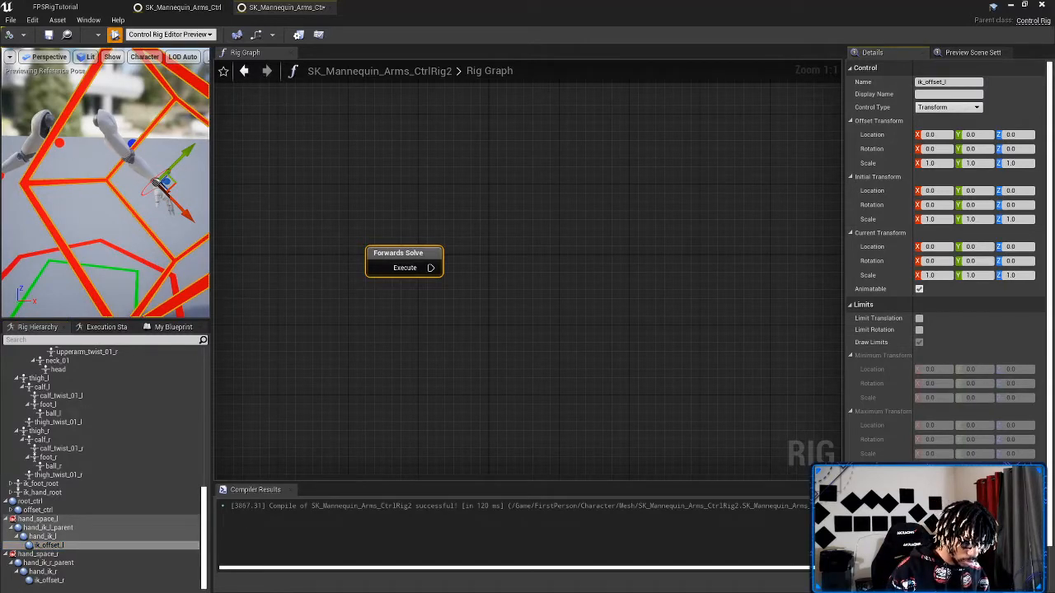
{"action": "key", "text": "Tab"}
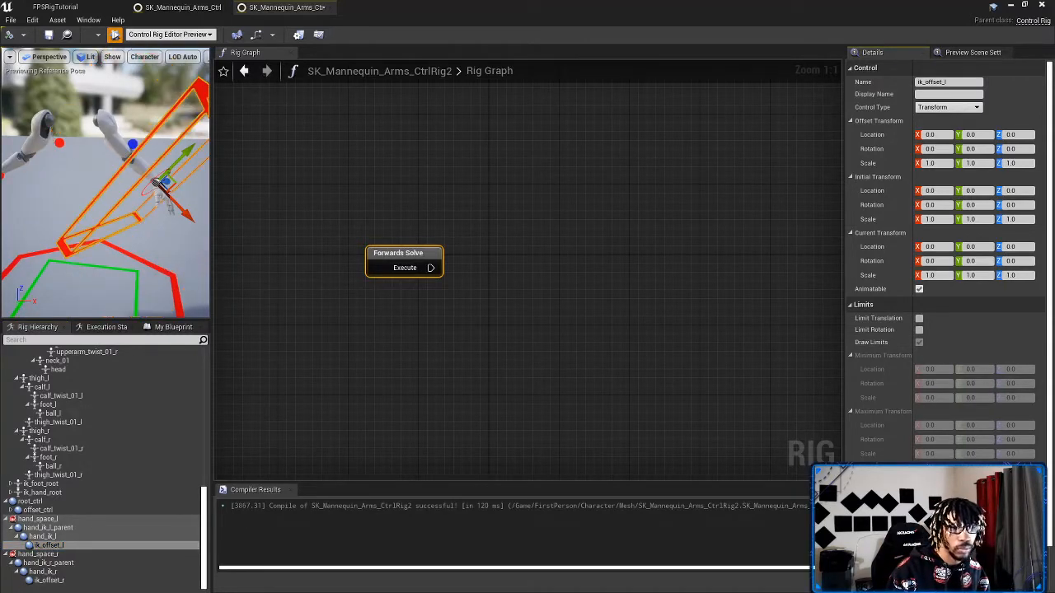
{"action": "key", "text": "Tab"}
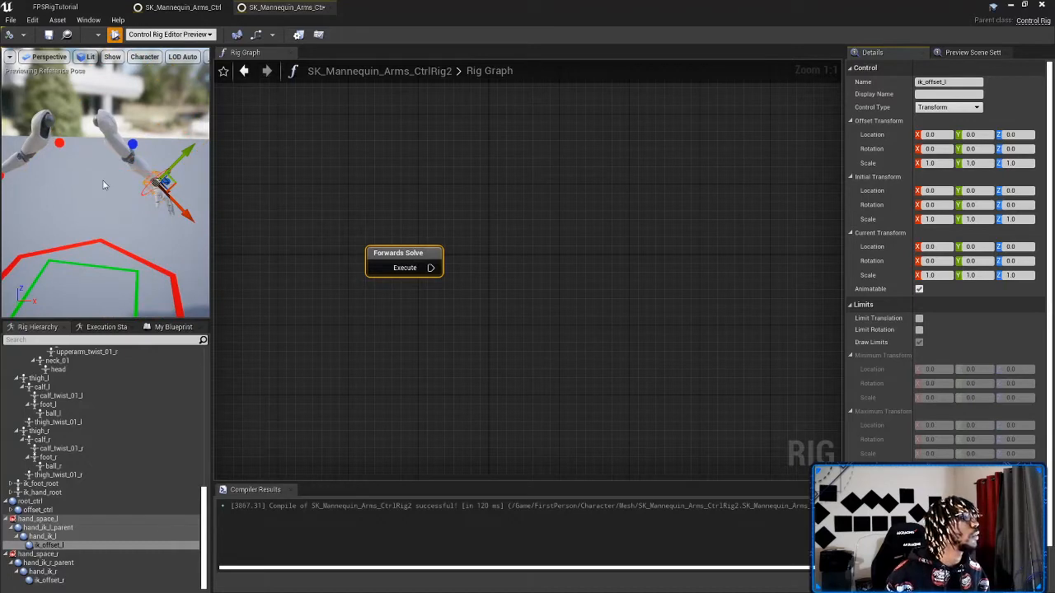
Step: Change the ik_offset_l control's gizmo to the sphere shape named Gizmo, keeping it small at the left wrist
{"action": "mouse_move", "coordinate": [104, 185]}
{"action": "left_mouse_down", "text": "alt"}
{"action": "mouse_move", "coordinate": [144, 187]}
{"action": "mouse_move", "coordinate": [104, 185]}
{"action": "left_mouse_up", "text": "alt"}
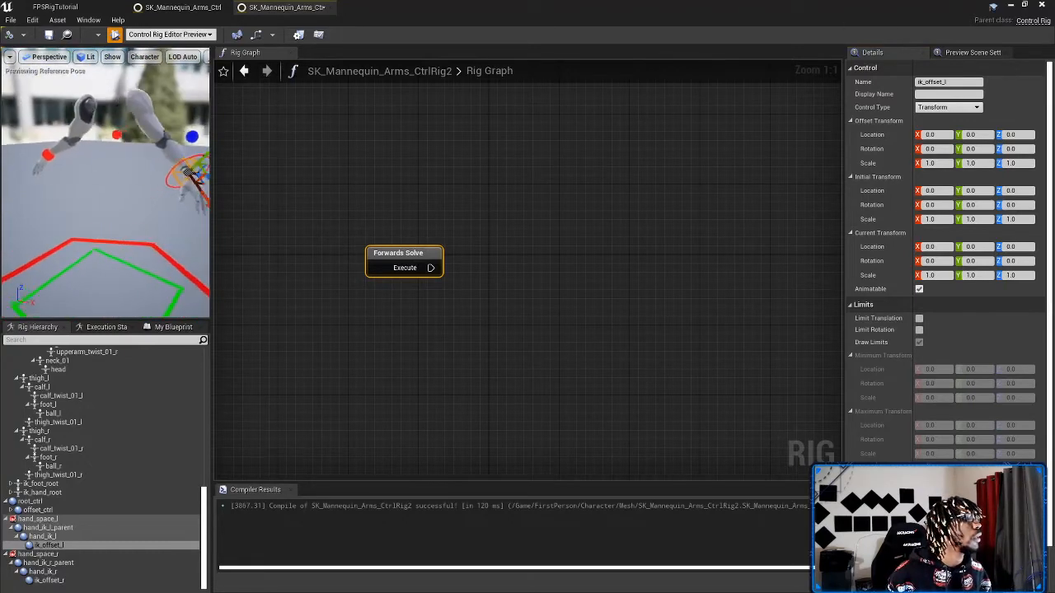
{"action": "right_click_drag", "start_coordinate": [104, 184], "coordinate": [137, 180]}
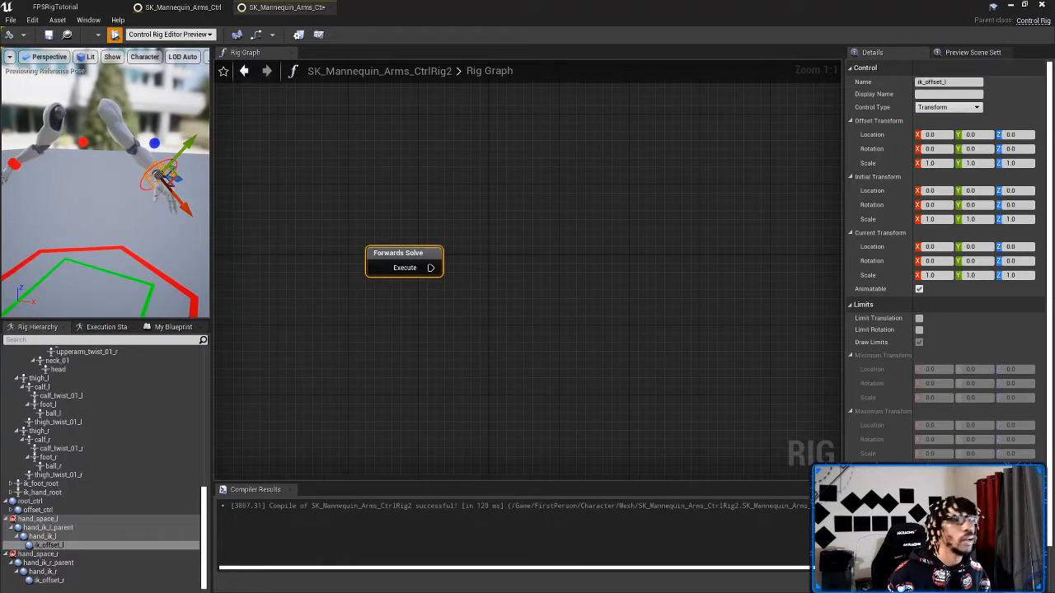
{"action": "left_click", "coordinate": [947, 509]}
{"action": "left_click", "coordinate": [937, 261]}
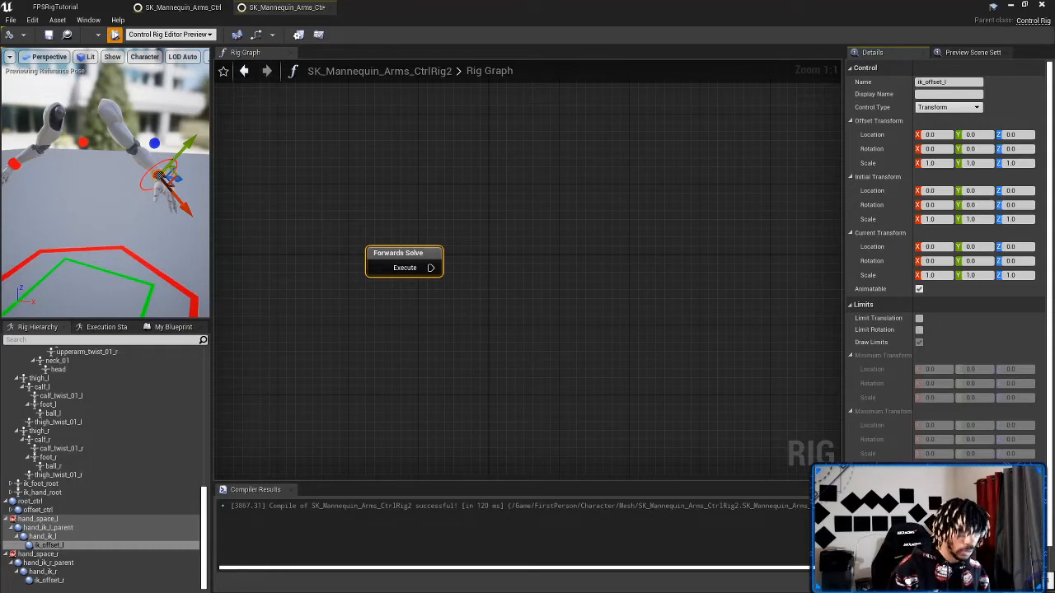
{"action": "right_click_drag", "start_coordinate": [139, 241], "coordinate": [120, 223]}
{"action": "left_click", "coordinate": [99, 205]}
{"action": "left_click", "coordinate": [122, 244]}
{"action": "left_click", "coordinate": [92, 206]}
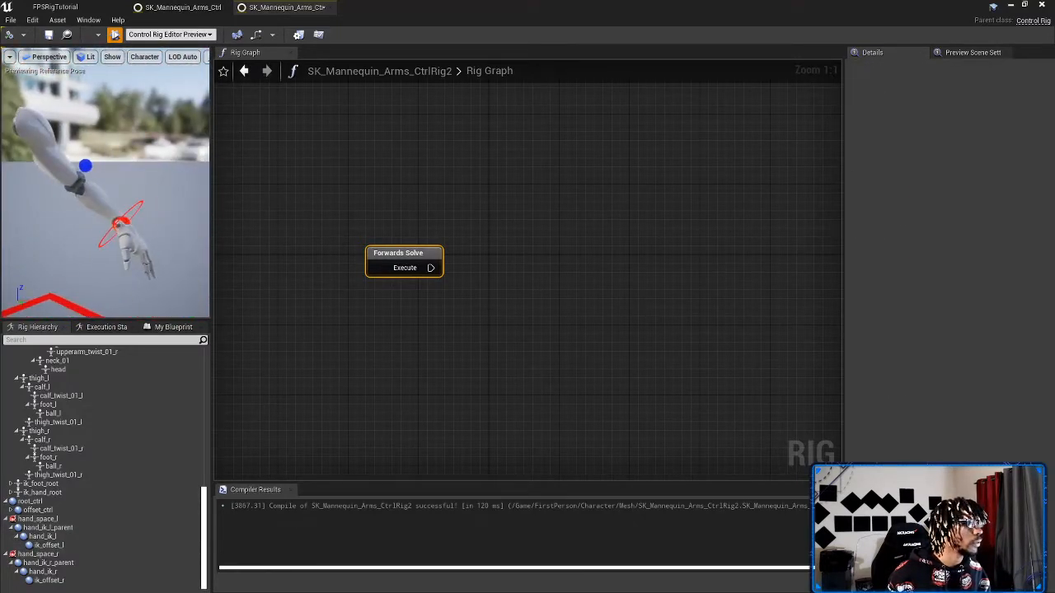
{"action": "left_click", "coordinate": [120, 222]}
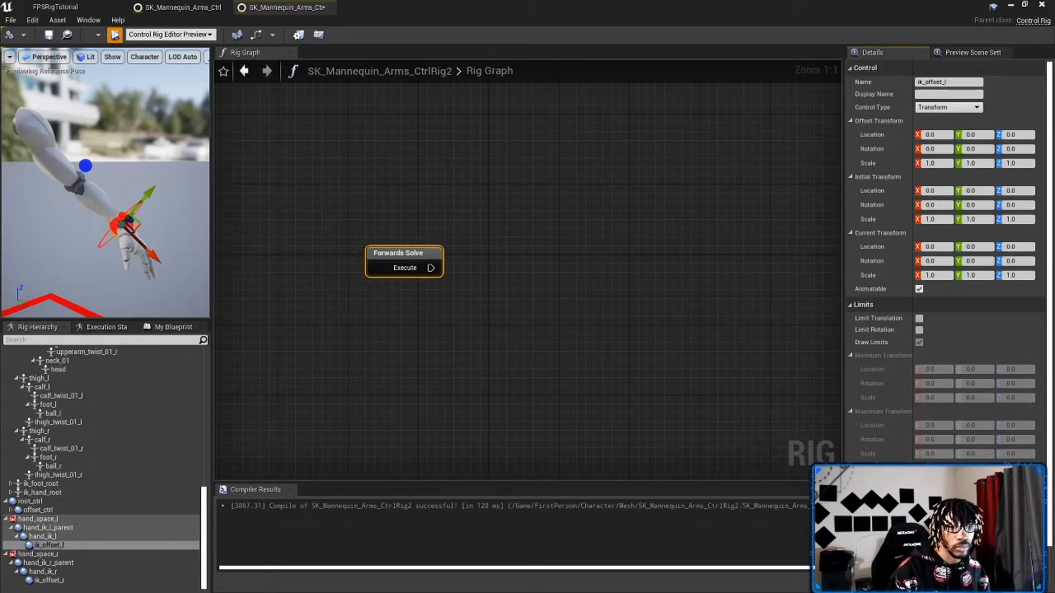
Step: Change the hand_ik_r control's gizmo to Circle_Thick, scale it to 0.25 on every axis and rotate it around the right wrist
{"action": "right_click_drag", "start_coordinate": [178, 267], "coordinate": [71, 183]}
{"action": "left_click", "coordinate": [74, 221]}
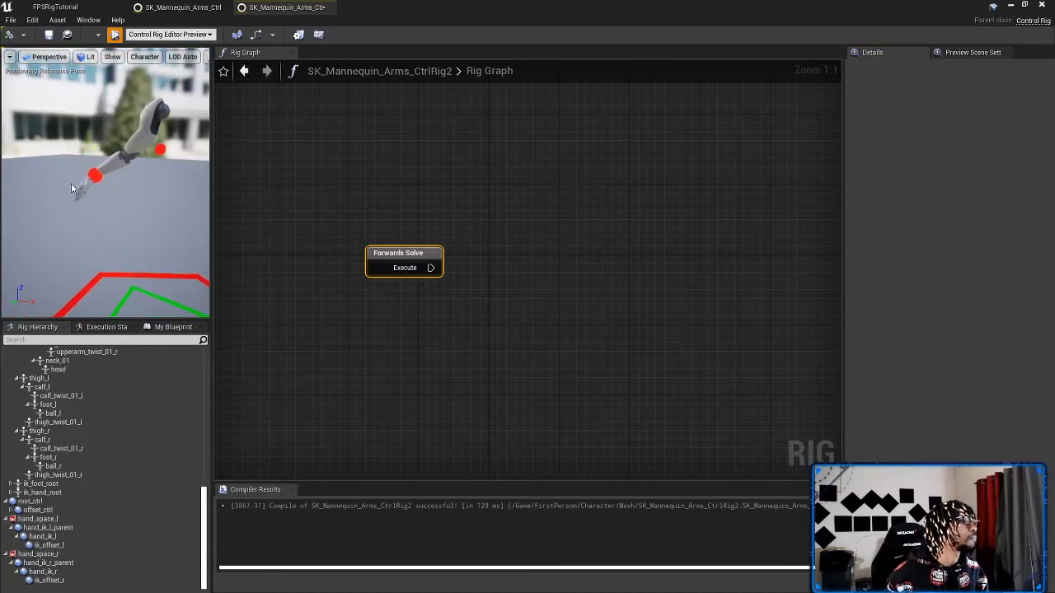
{"action": "left_click", "coordinate": [43, 572]}
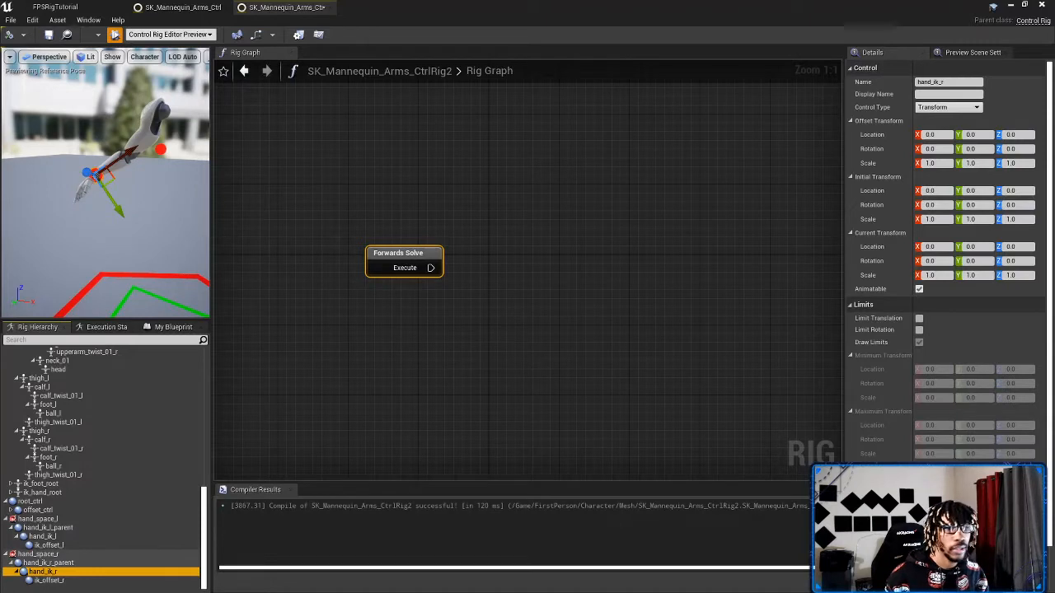
{"action": "left_click", "coordinate": [955, 506]}
{"action": "left_click", "coordinate": [936, 368]}
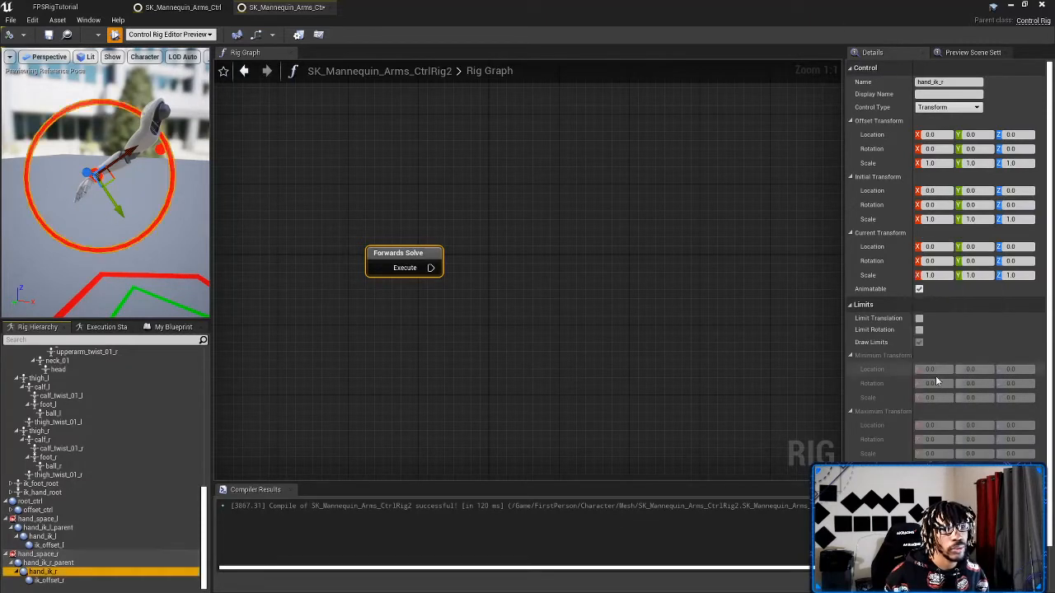
{"action": "left_click", "coordinate": [936, 561]}
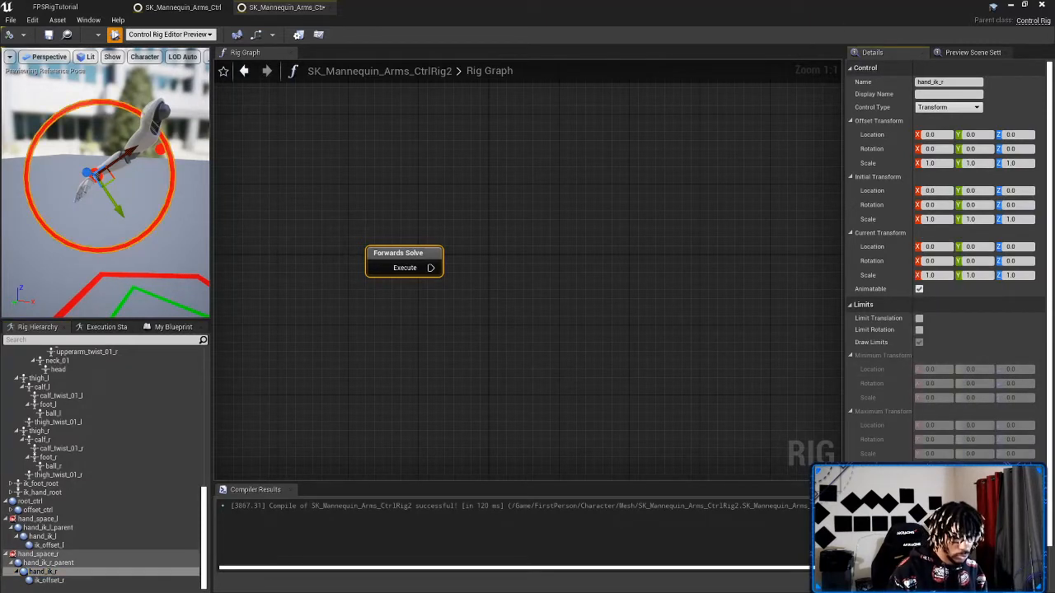
{"action": "key", "text": "Return"}
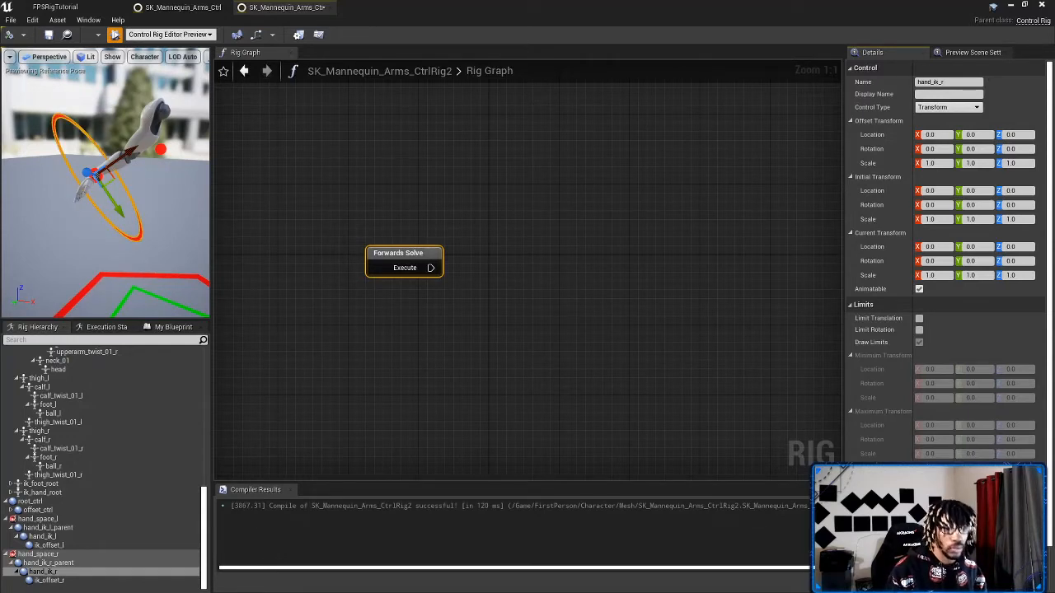
{"action": "key", "text": "Return"}
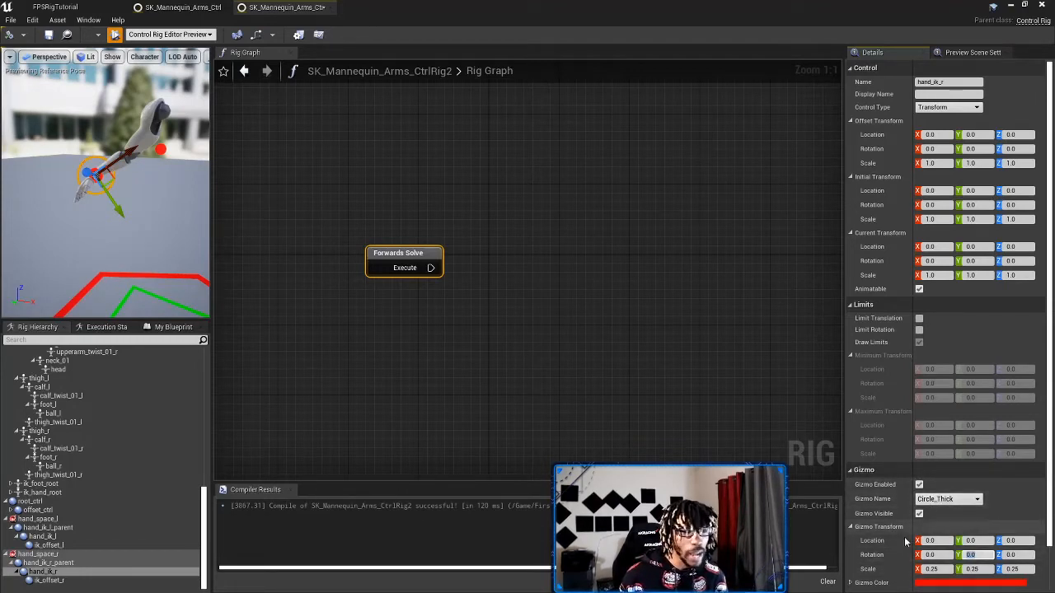
{"action": "scroll", "coordinate": [898, 519], "scroll_direction": "down", "scroll_amount": 2}
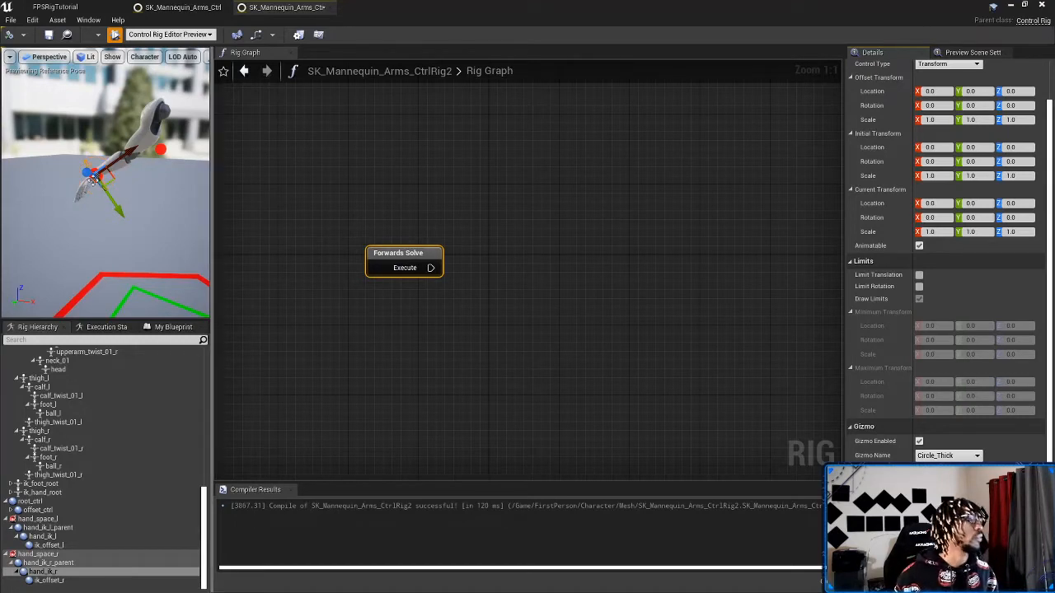
Step: Set the hand_ik_l control's gizmo color to blue with R 0, G 0 and B 1
{"action": "right_click_drag", "start_coordinate": [99, 185], "coordinate": [130, 187]}
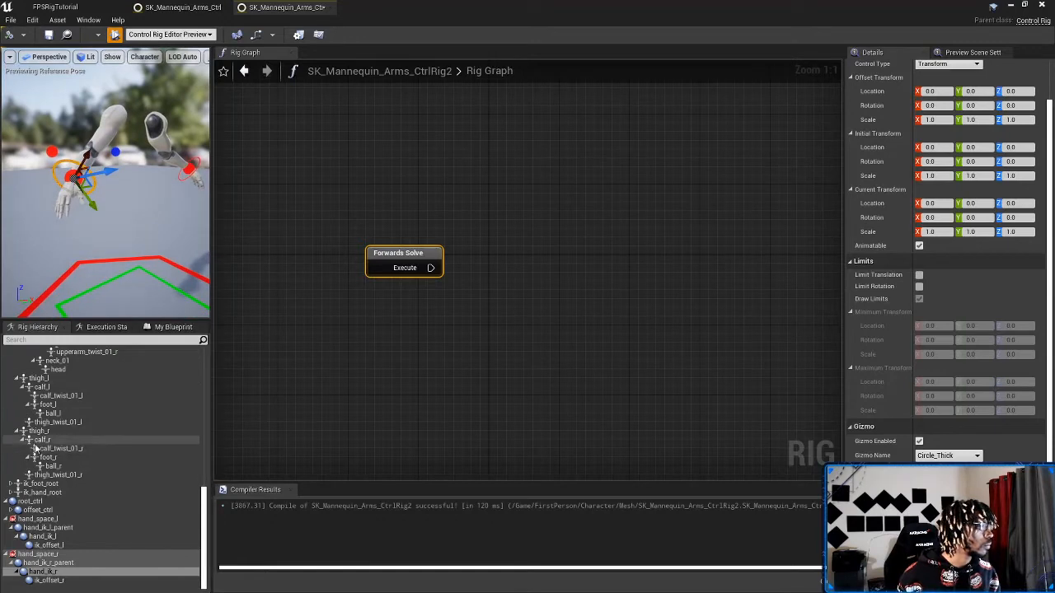
{"action": "left_click", "coordinate": [43, 536]}
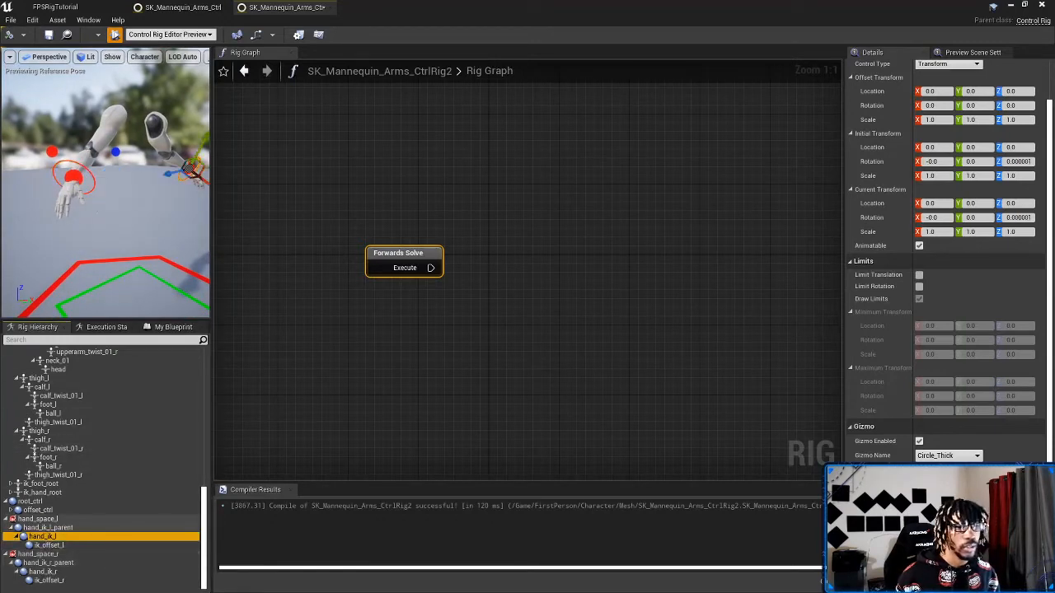
{"action": "left_click", "coordinate": [940, 526]}
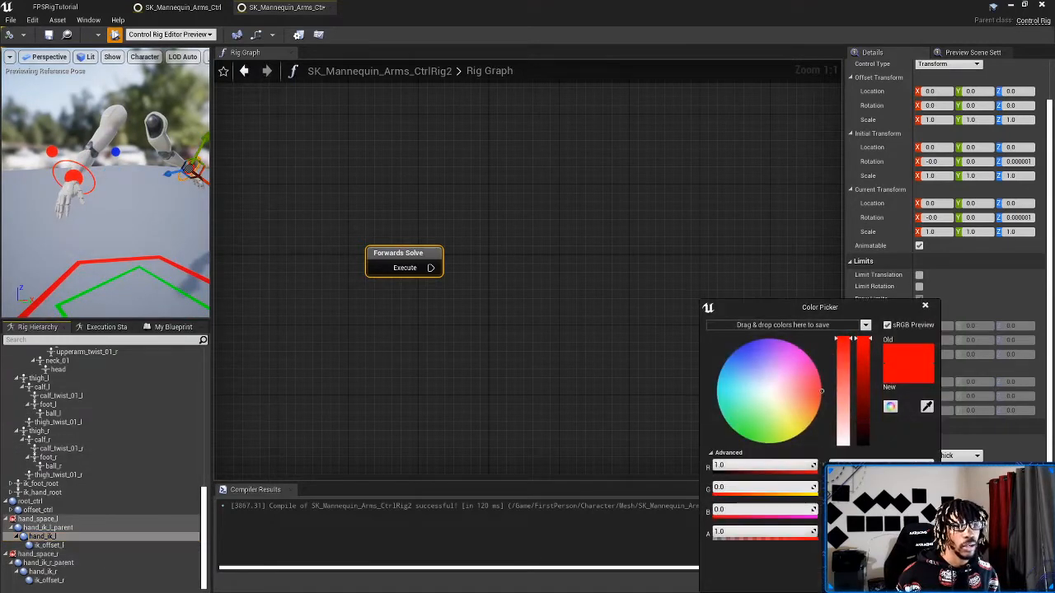
{"action": "left_click", "coordinate": [729, 467]}
{"action": "type", "text": "0"}
{"action": "key", "text": "Tab"}
{"action": "key", "text": "Return"}
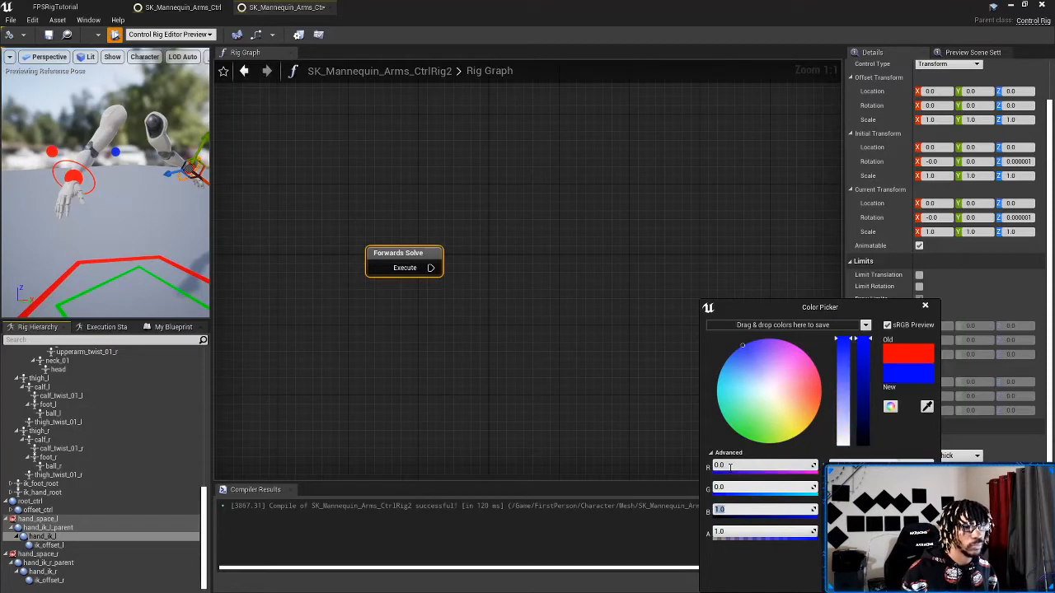
{"action": "left_click", "coordinate": [869, 581]}
Step: Set the ik_offset_l control's gizmo color to blue with R 0, G 0 and B 1
{"action": "right_click_drag", "start_coordinate": [101, 140], "coordinate": [157, 152]}
{"action": "left_click", "coordinate": [100, 140]}
{"action": "left_click", "coordinate": [156, 154]}
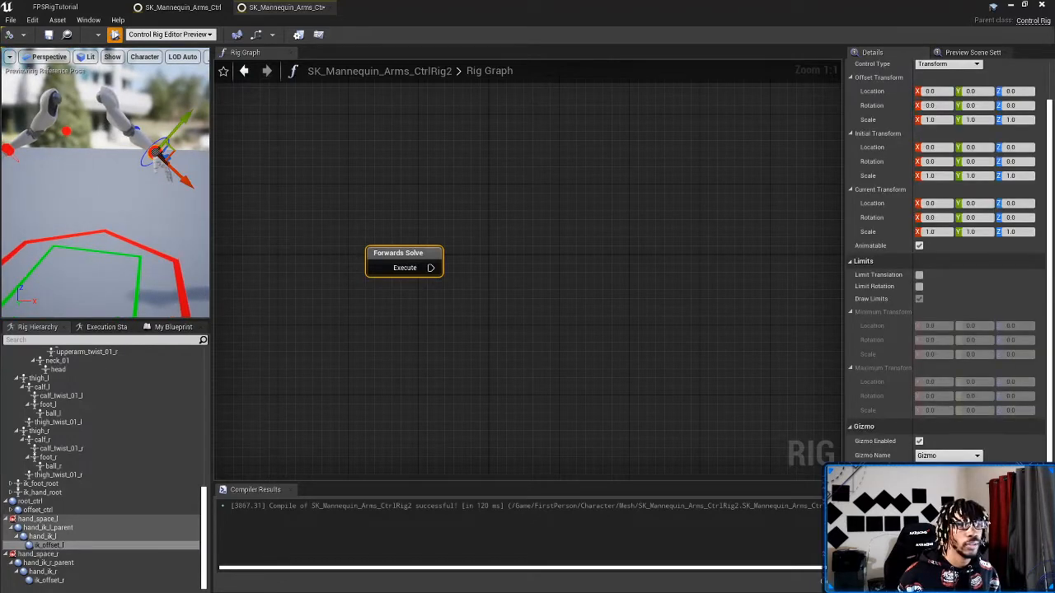
{"action": "left_click", "coordinate": [929, 526]}
{"action": "type", "text": "0"}
{"action": "key", "text": "Tab"}
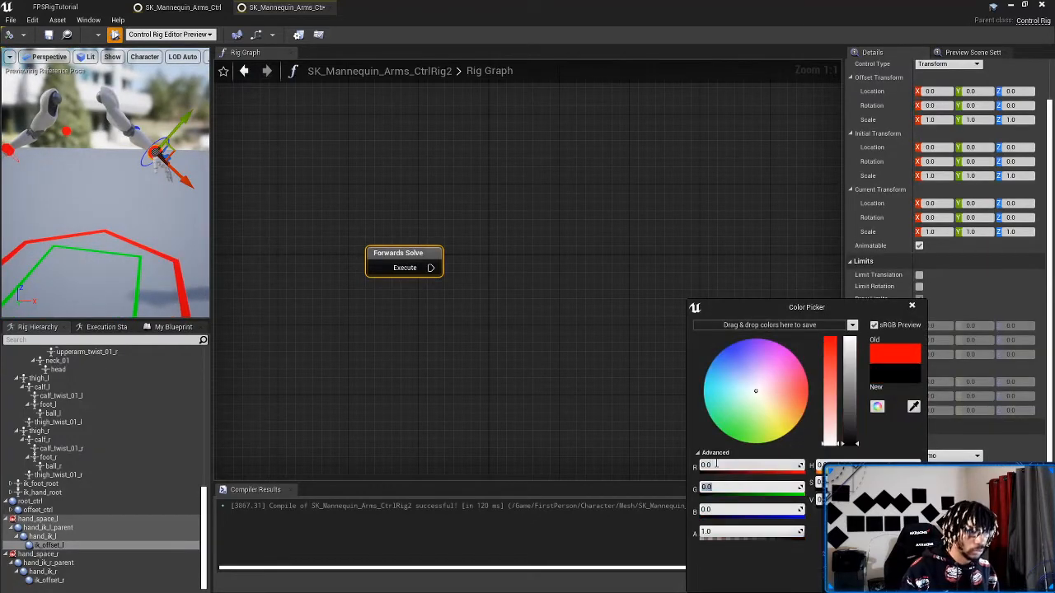
{"action": "type", "text": "1"}
{"action": "key", "text": "Return"}
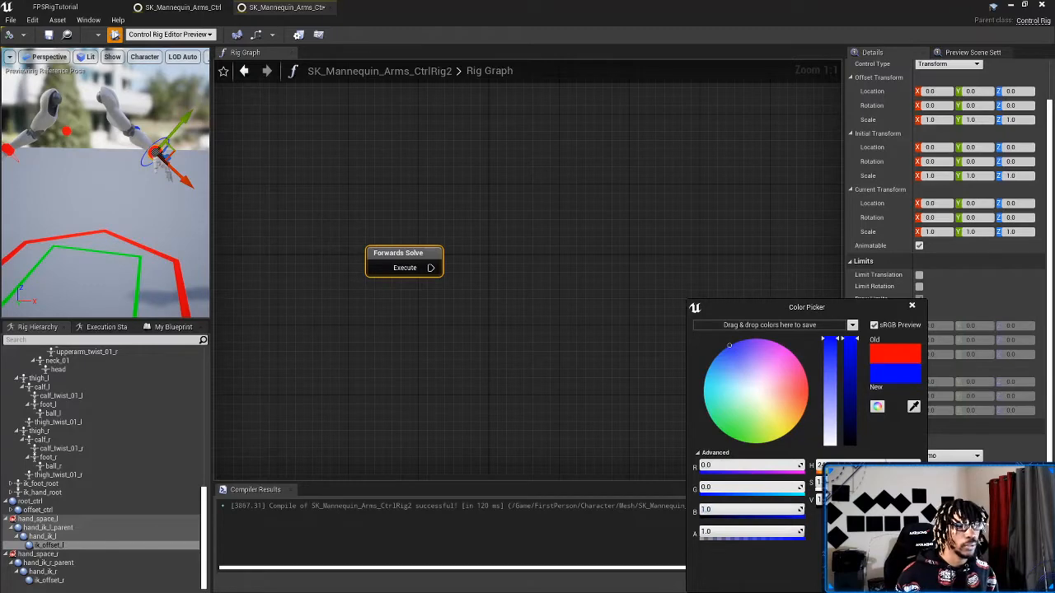
{"action": "left_click", "coordinate": [857, 577]}
{"action": "mouse_move", "coordinate": [127, 196]}
{"action": "right_mouse_down"}
{"action": "mouse_move", "coordinate": [145, 196]}
{"action": "mouse_move", "coordinate": [126, 195]}
{"action": "right_mouse_up"}
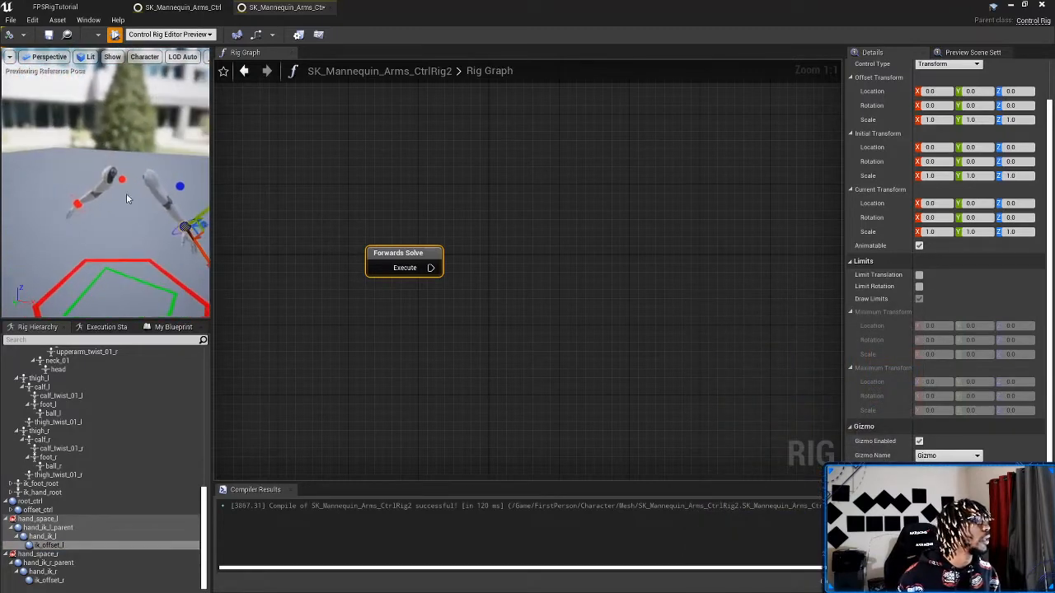
{"action": "left_click", "coordinate": [102, 129]}
{"action": "right_click_drag", "start_coordinate": [101, 128], "coordinate": [185, 129]}
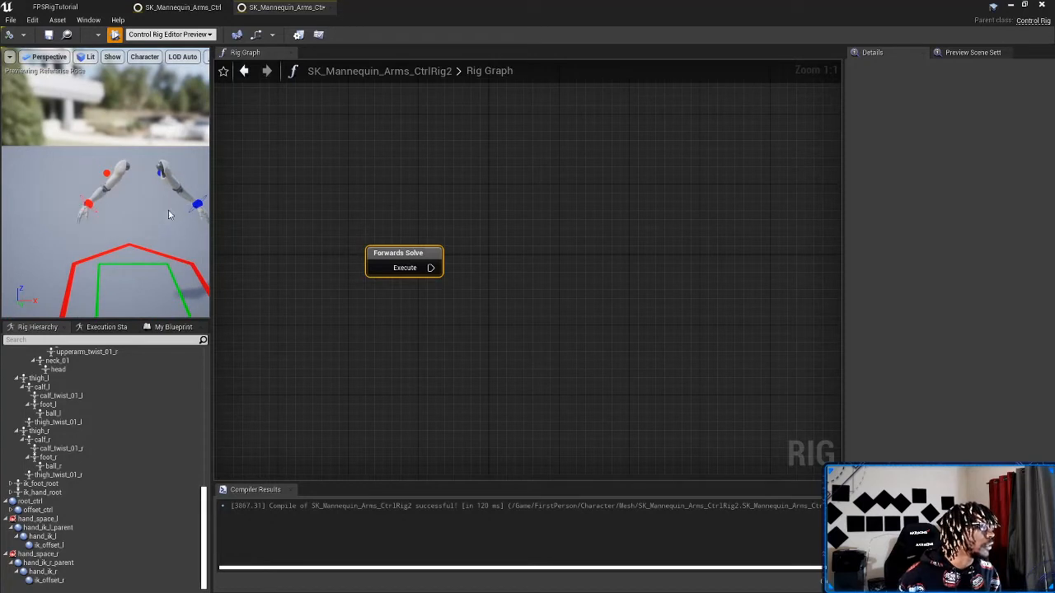
{"action": "right_click_drag", "start_coordinate": [169, 215], "coordinate": [174, 207]}
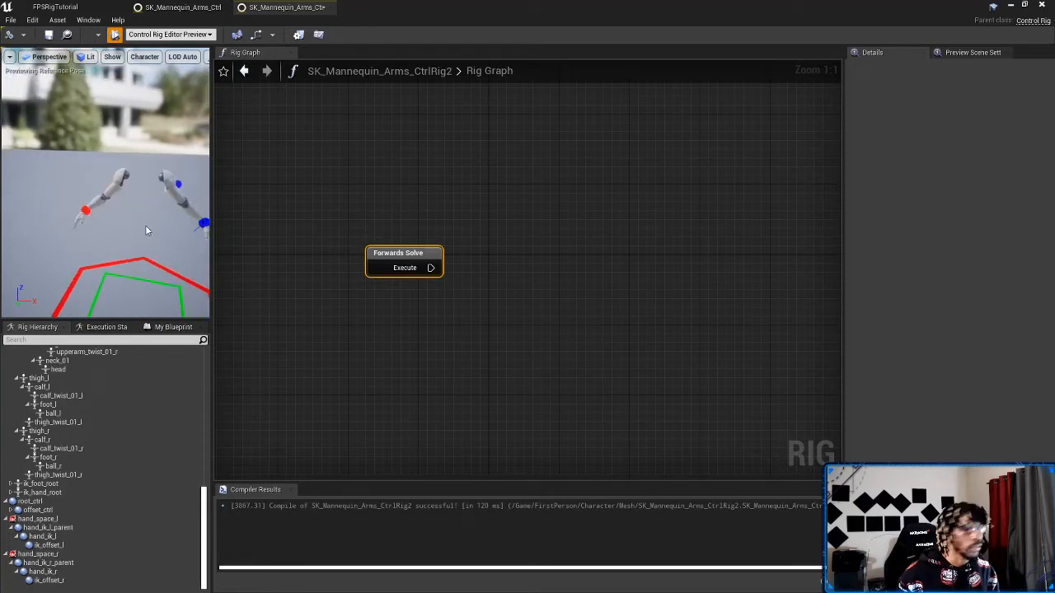
{"action": "mouse_move", "coordinate": [180, 225]}
{"action": "right_mouse_down"}
{"action": "mouse_move", "coordinate": [231, 244]}
{"action": "mouse_move", "coordinate": [176, 214]}
{"action": "right_mouse_up"}
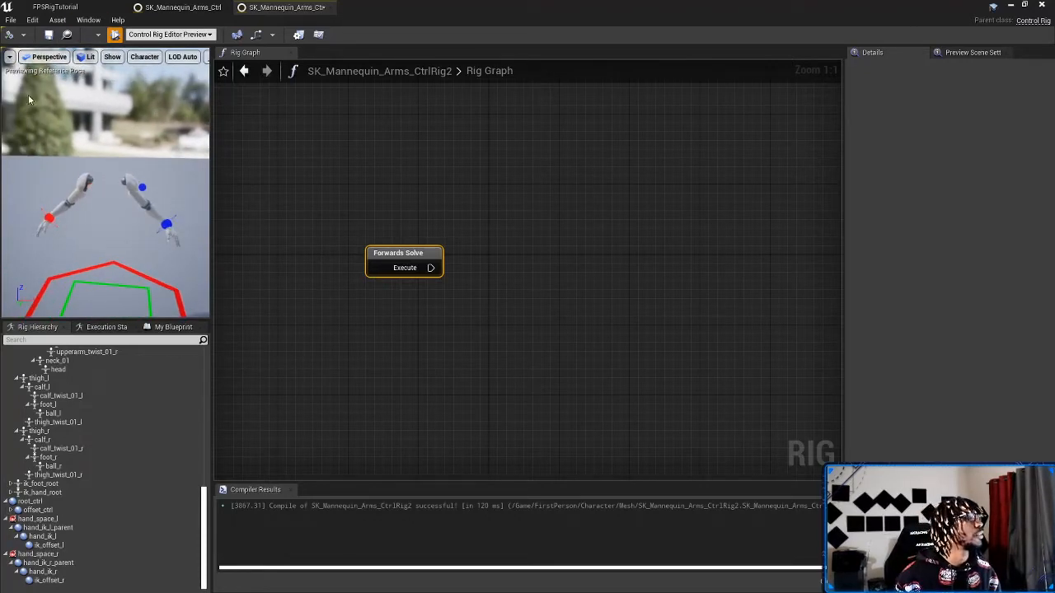
Step: Move the Forwards Solve node aside in the rig graph and add a Basic IK node connected to its Execute output
{"action": "left_click_drag", "start_coordinate": [408, 261], "coordinate": [336, 209]}
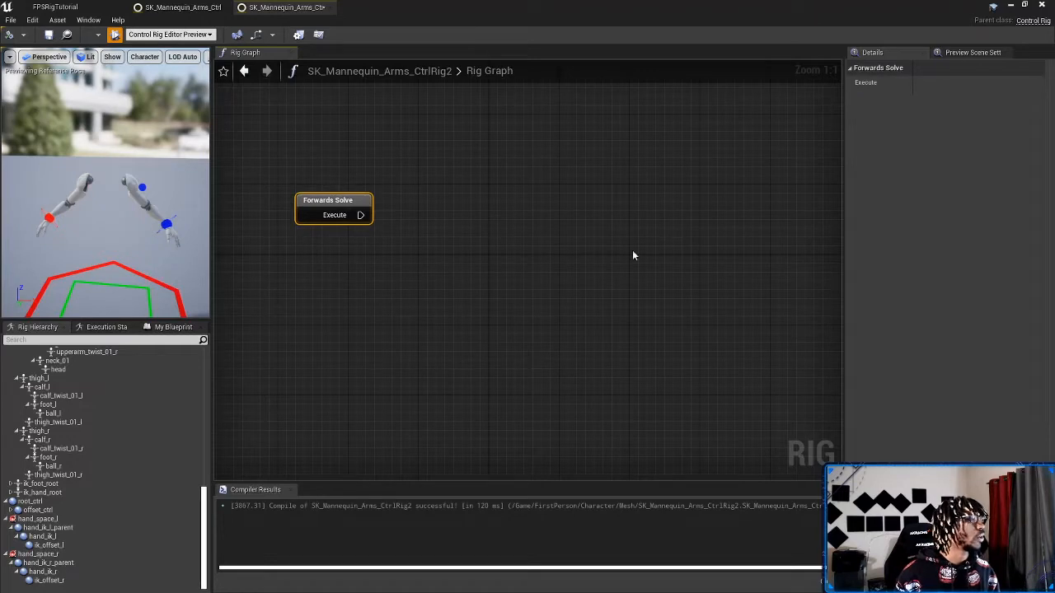
{"action": "right_click_drag", "start_coordinate": [501, 181], "coordinate": [511, 224]}
{"action": "right_click", "coordinate": [516, 222]}
{"action": "left_click", "coordinate": [577, 201]}
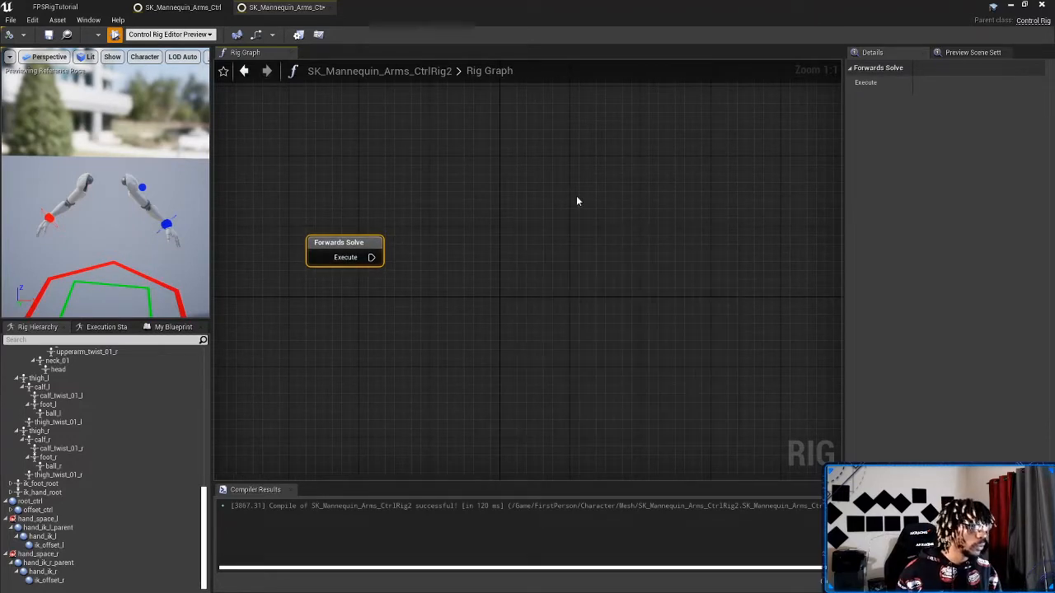
{"action": "right_click", "coordinate": [576, 195]}
{"action": "type", "text": "bask"}
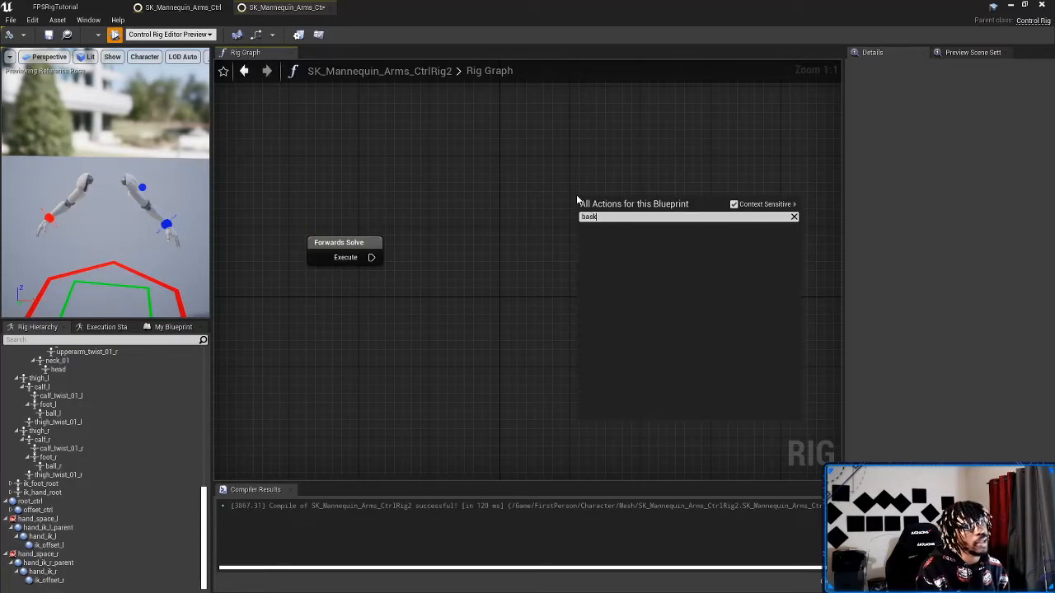
{"action": "key", "text": "BackSpace"}
{"action": "type", "text": "i"}
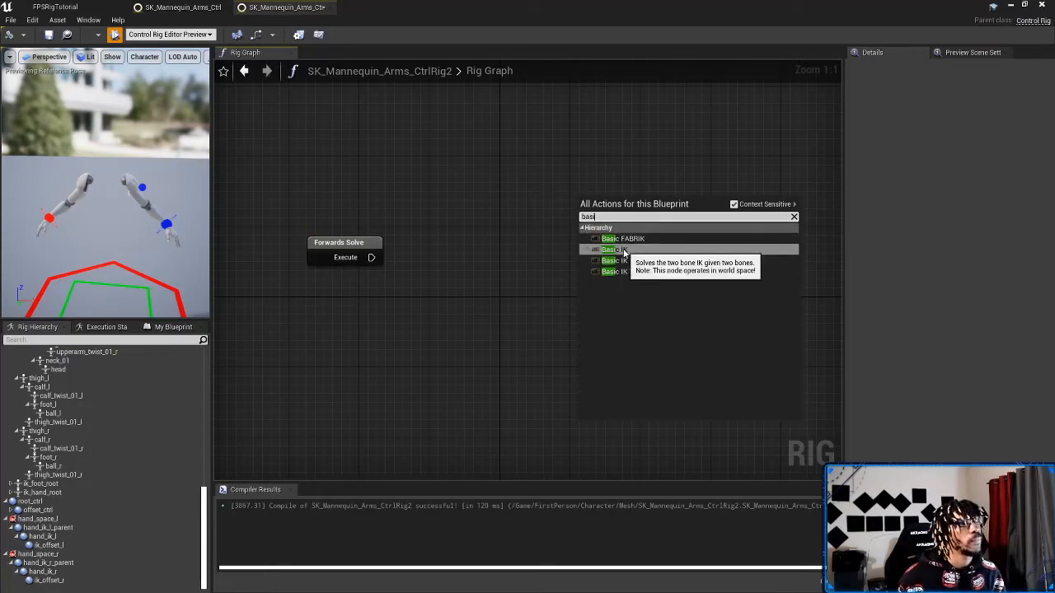
{"action": "left_click", "coordinate": [623, 253]}
{"action": "scroll", "coordinate": [412, 302], "scroll_direction": "down", "scroll_amount": 2}
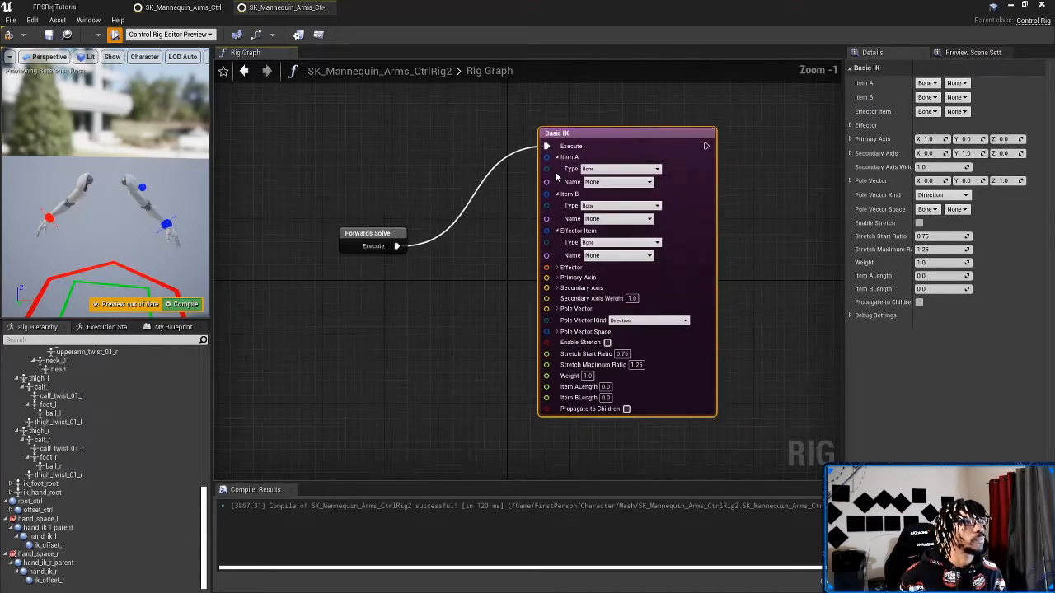
Step: Reposition the Forwards Solve node next to the Basic IK node, roughly level with its Execute input
{"action": "left_click_drag", "start_coordinate": [342, 295], "coordinate": [378, 217]}
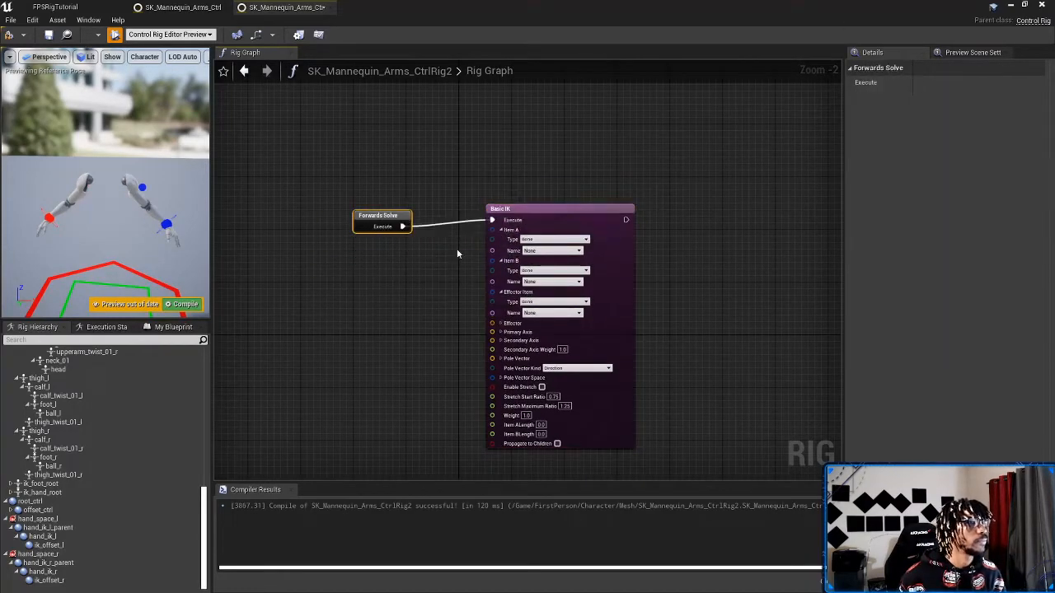
{"action": "right_click_drag", "start_coordinate": [489, 254], "coordinate": [512, 270]}
{"action": "left_click_drag", "start_coordinate": [401, 229], "coordinate": [422, 216]}
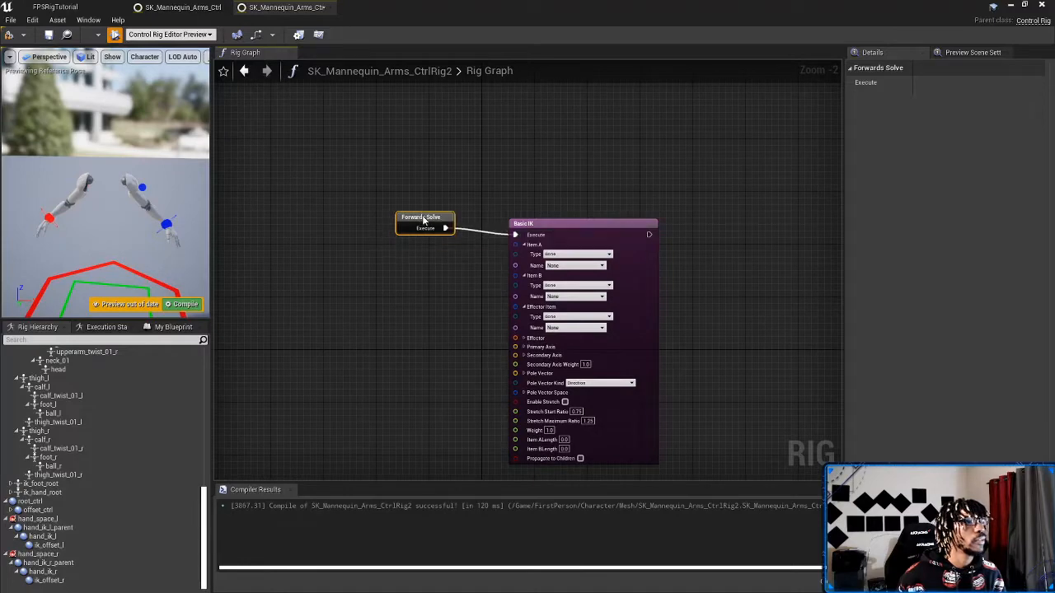
{"action": "right_click_drag", "start_coordinate": [497, 205], "coordinate": [471, 146]}
Step: Set Item A of the Basic IK node to the upperarm_l bone
{"action": "left_click_drag", "start_coordinate": [470, 147], "coordinate": [679, 448]}
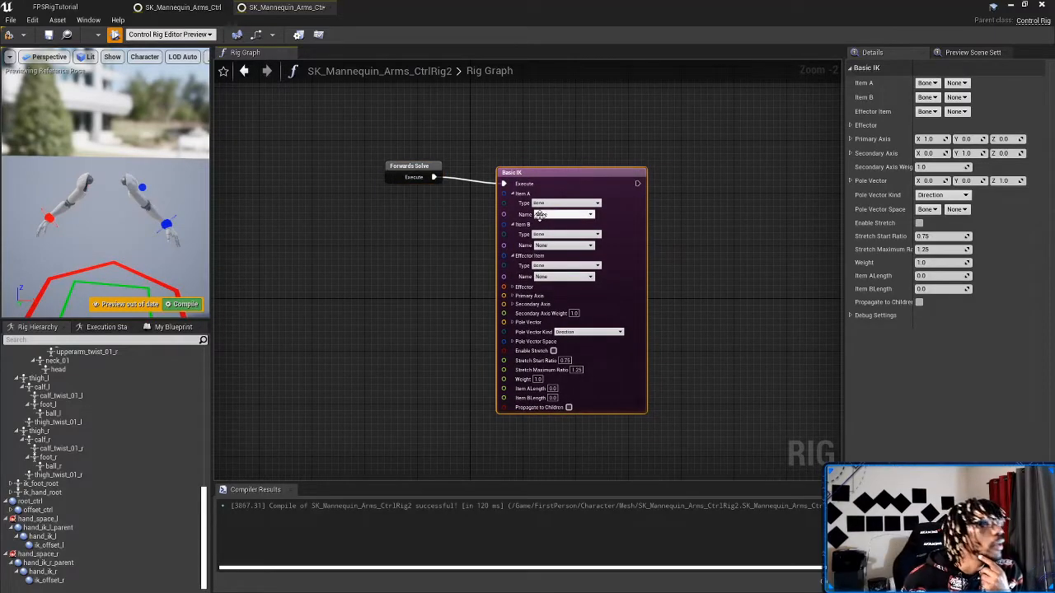
{"action": "scroll", "coordinate": [544, 211], "scroll_direction": "up", "scroll_amount": 2}
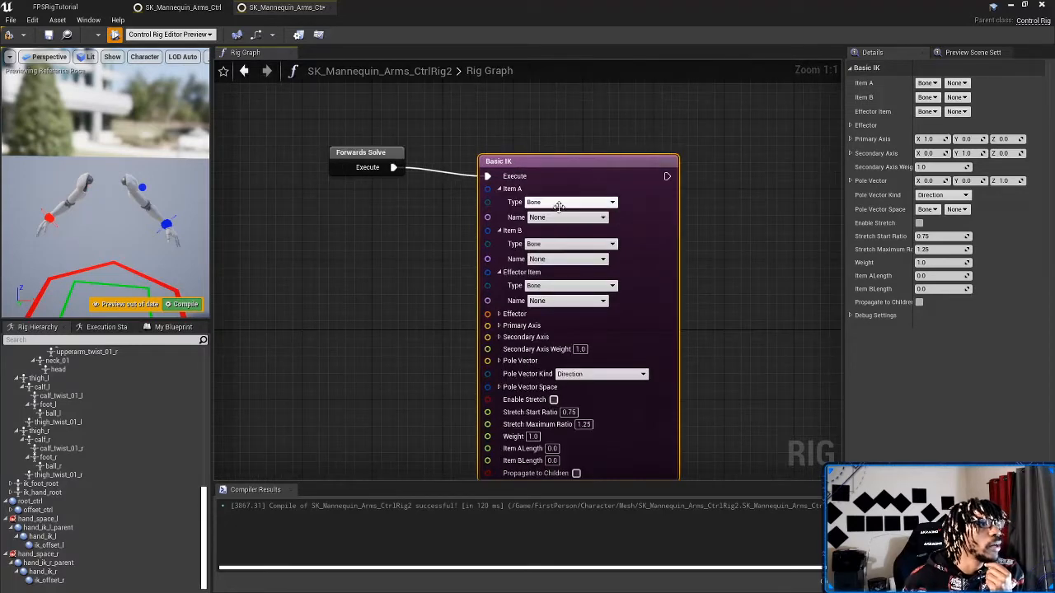
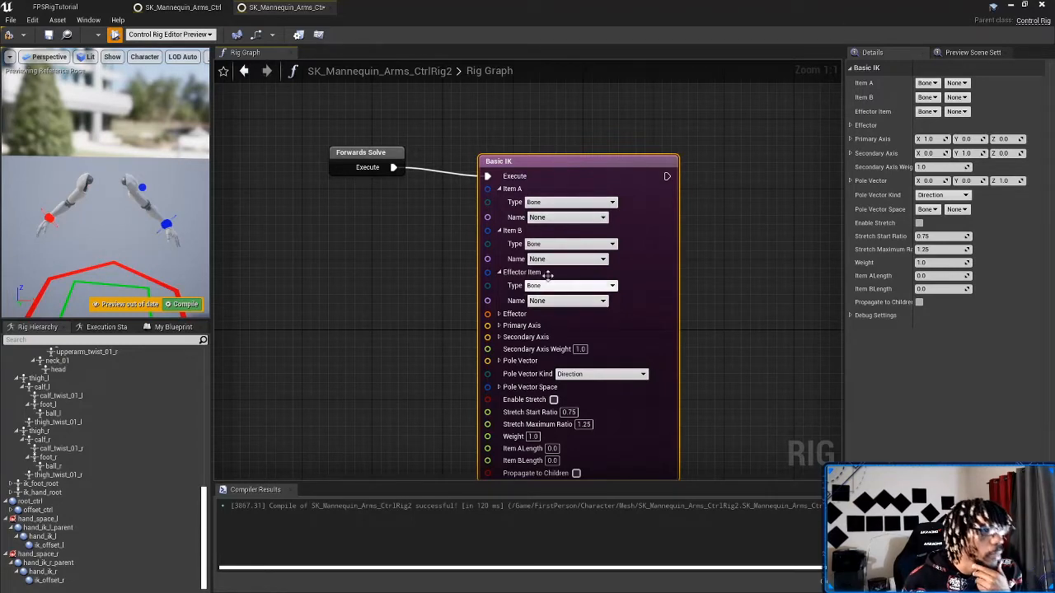
{"action": "left_click", "coordinate": [565, 218]}
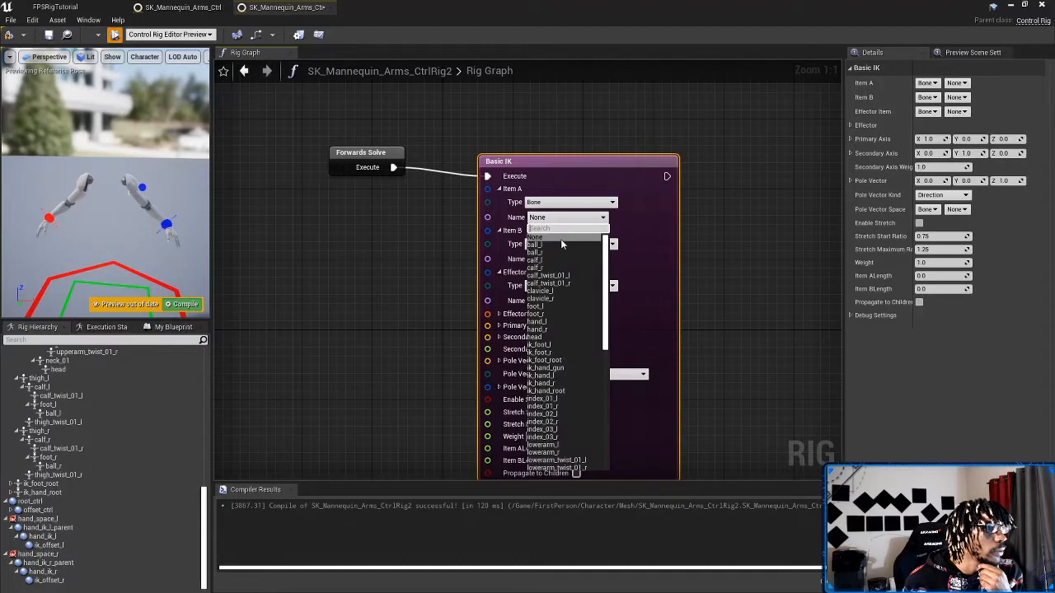
{"action": "type", "text": "lowe"}
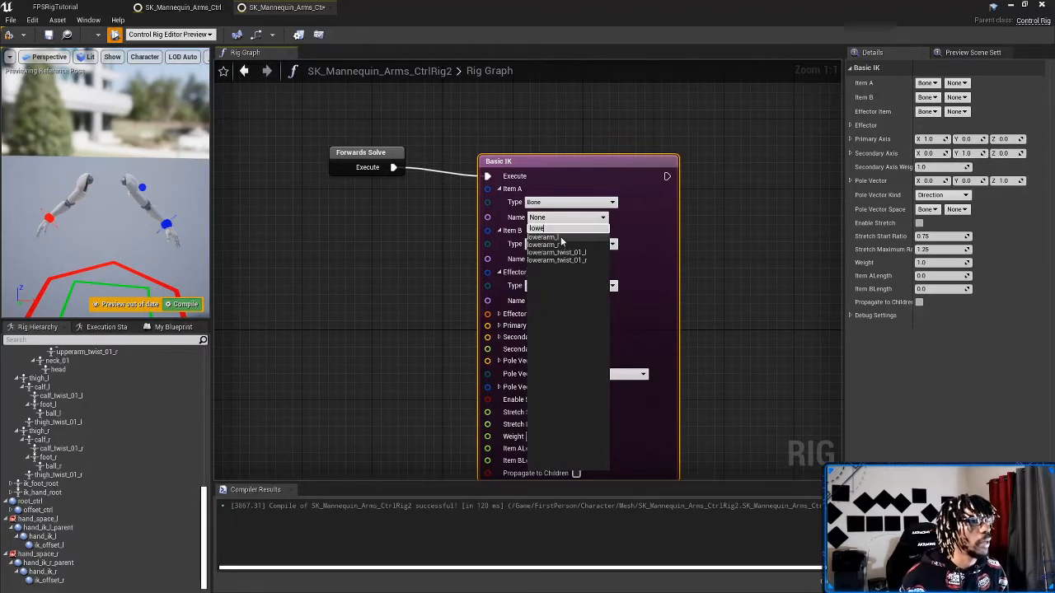
{"action": "key", "text": "BackSpace"}
{"action": "key", "text": "BackSpace"}
{"action": "key", "text": "BackSpace"}
{"action": "key", "text": "BackSpace"}
{"action": "type", "text": "upper"}
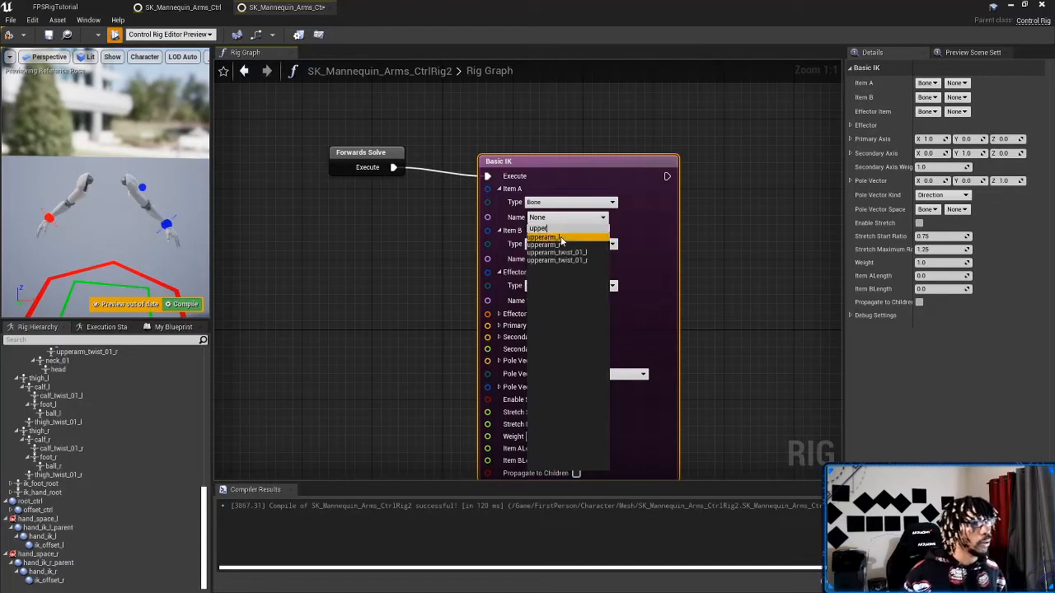
{"action": "left_click", "coordinate": [560, 238]}
Step: Set the Basic IK node's Item B to the lowerarm_l bone and its Effector Item to hand_l
{"action": "left_click", "coordinate": [562, 259]}
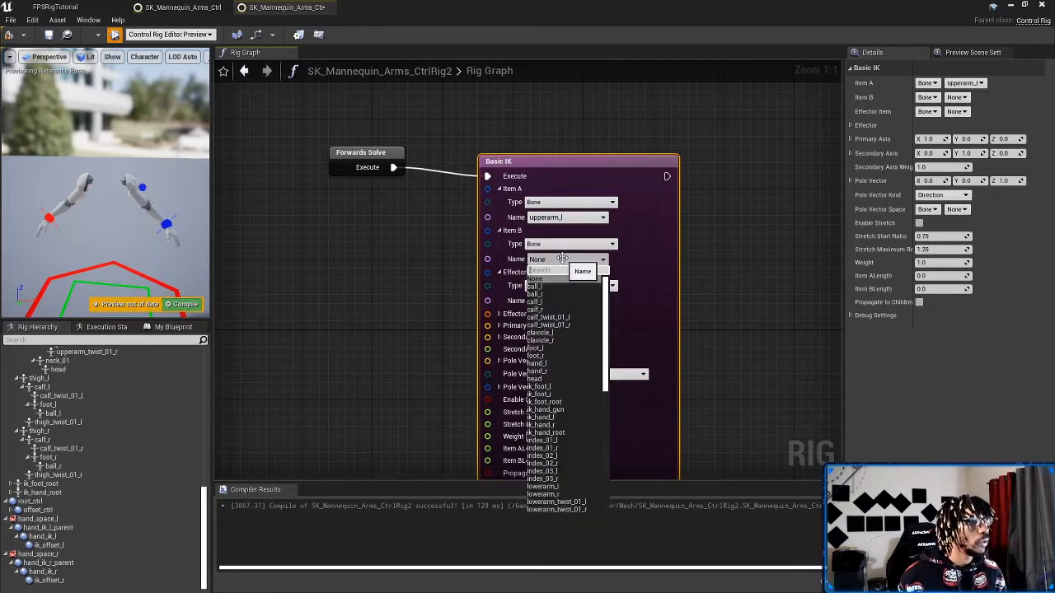
{"action": "type", "text": "lower"}
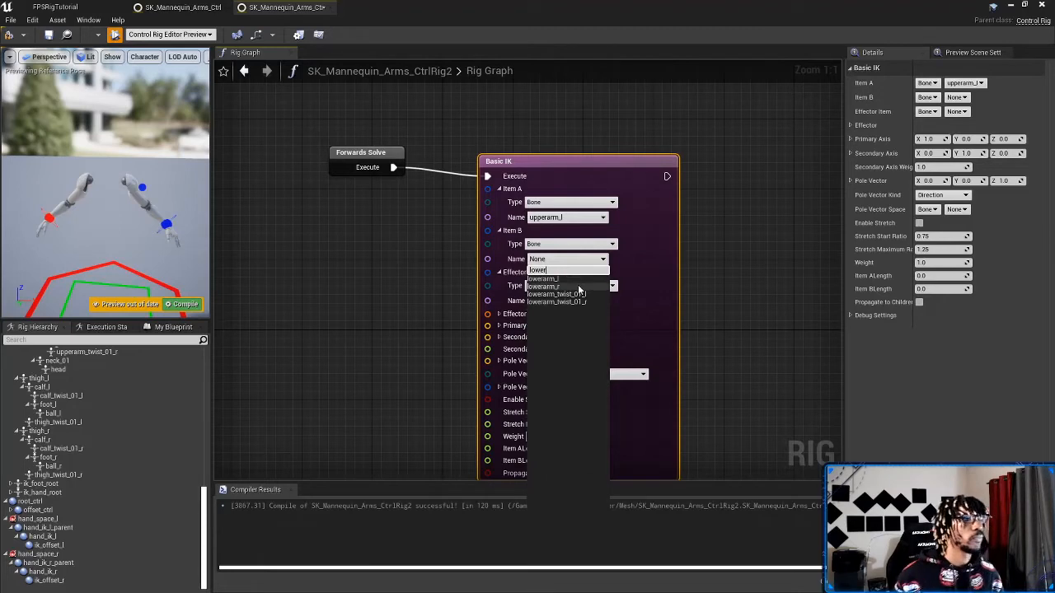
{"action": "left_click", "coordinate": [544, 278]}
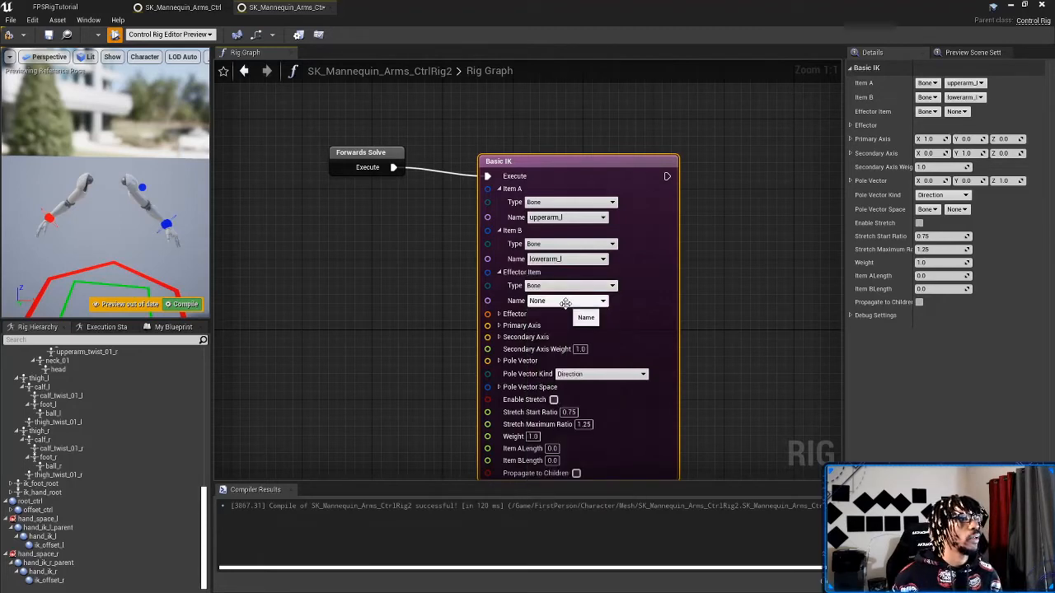
{"action": "left_click", "coordinate": [565, 302]}
{"action": "type", "text": "han"}
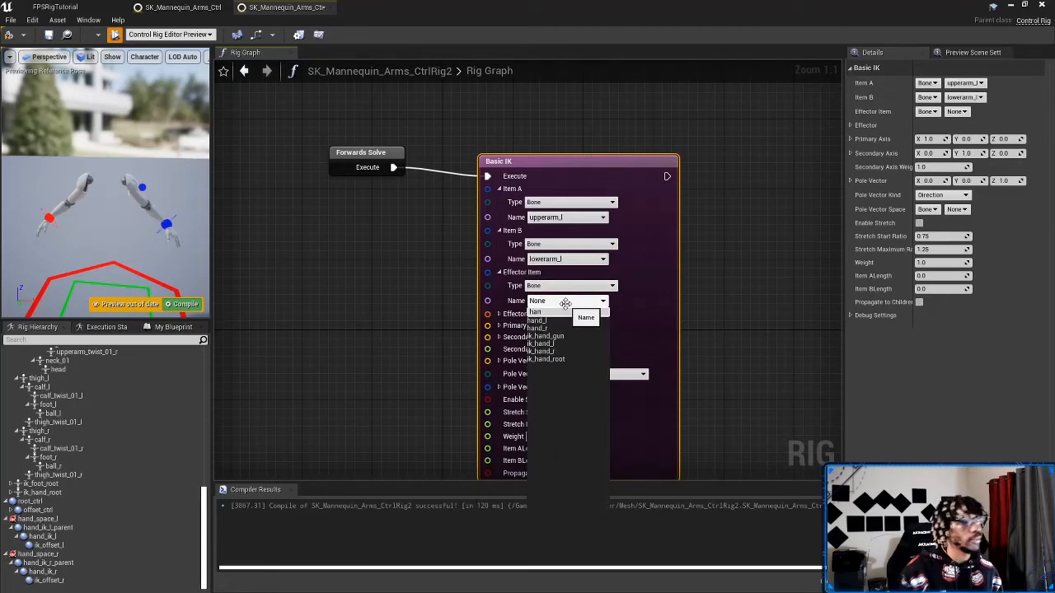
{"action": "left_click", "coordinate": [537, 321]}
Step: Move the Basic IK node slightly up, enable its Propagate to Children option and save the control rig
{"action": "left_click_drag", "start_coordinate": [600, 170], "coordinate": [611, 140]}
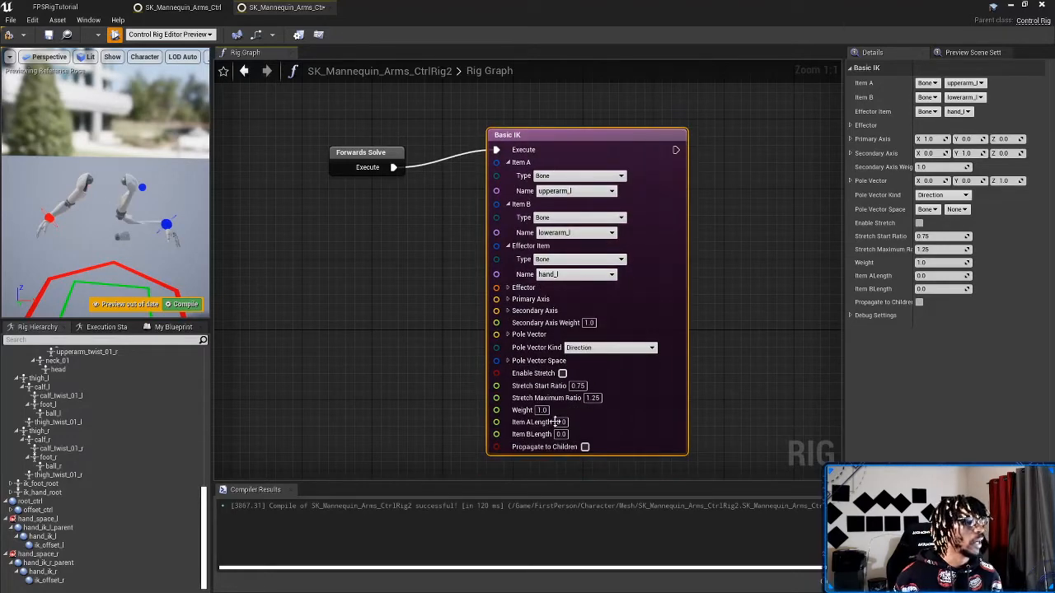
{"action": "left_click", "coordinate": [585, 446]}
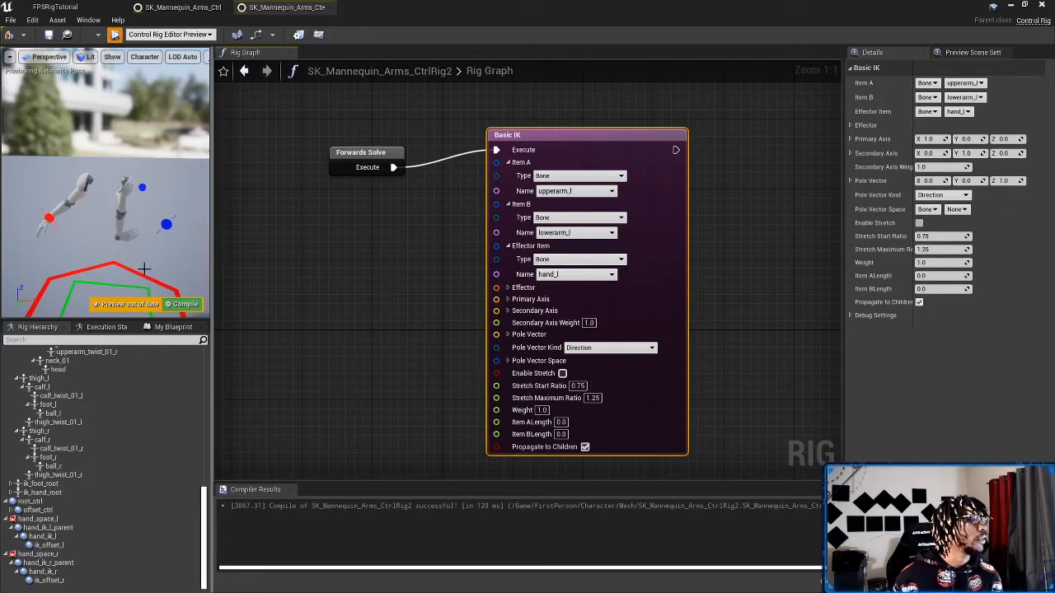
{"action": "key", "text": "ctrl+s"}
{"action": "right_click_drag", "start_coordinate": [100, 231], "coordinate": [145, 209]}
{"action": "left_click", "coordinate": [166, 176]}
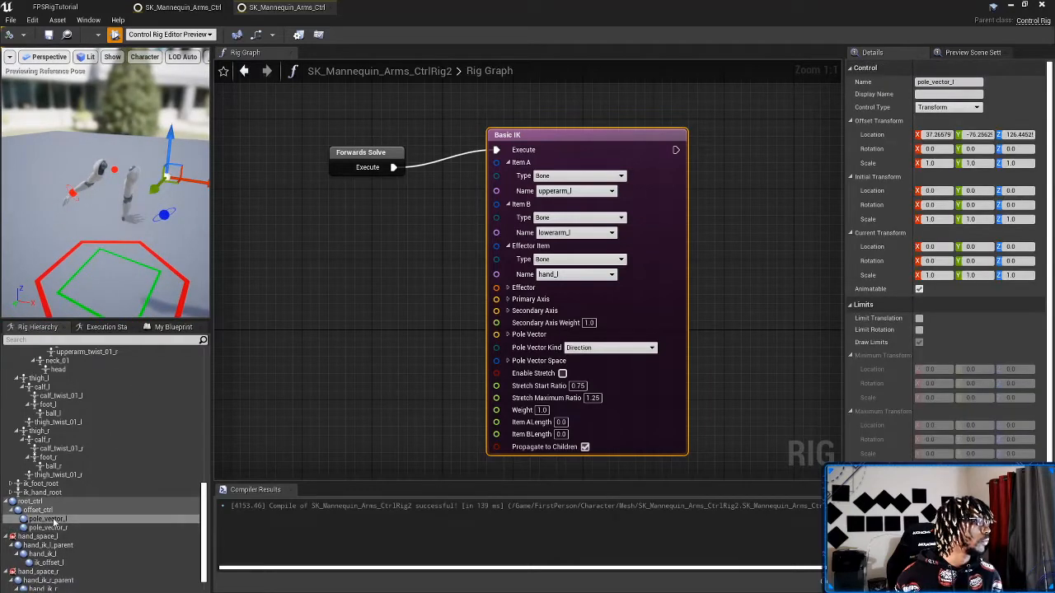
{"action": "left_click_drag", "start_coordinate": [53, 521], "coordinate": [127, 494]}
{"action": "mouse_move", "coordinate": [349, 268]}
{"action": "left_mouse_down"}
{"action": "mouse_move", "coordinate": [337, 261]}
{"action": "mouse_move", "coordinate": [347, 269]}
{"action": "left_mouse_up"}
{"action": "left_click", "coordinate": [372, 274]}
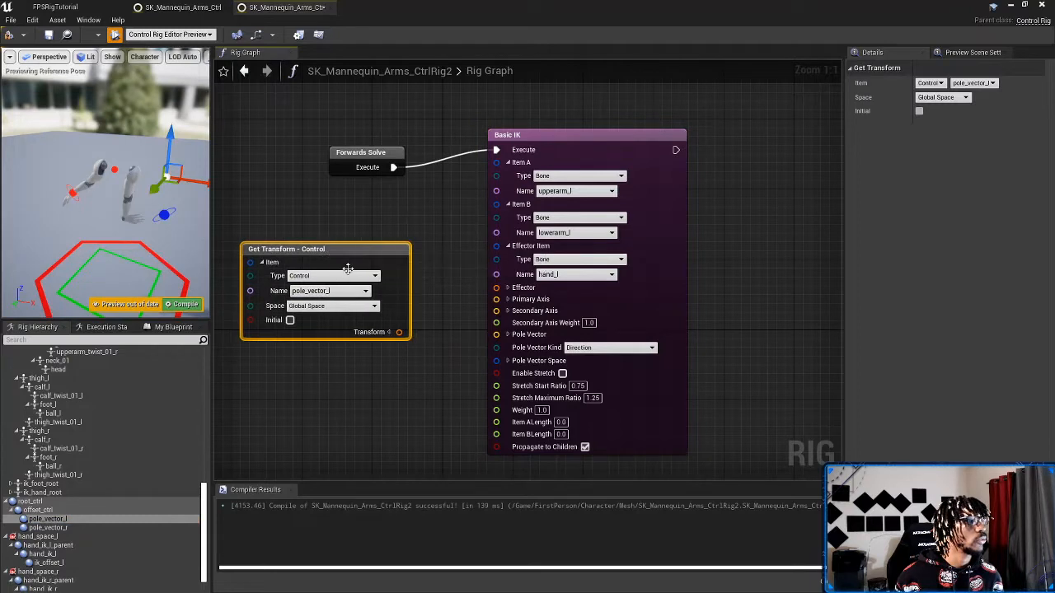
{"action": "left_click_drag", "start_coordinate": [399, 333], "coordinate": [460, 294]}
{"action": "left_click", "coordinate": [427, 277]}
{"action": "left_click_drag", "start_coordinate": [358, 251], "coordinate": [375, 332]}
{"action": "mouse_move", "coordinate": [375, 274]}
{"action": "right_mouse_down"}
{"action": "mouse_move", "coordinate": [363, 230]}
{"action": "mouse_move", "coordinate": [373, 285]}
{"action": "right_mouse_up"}
{"action": "left_click_drag", "start_coordinate": [374, 343], "coordinate": [383, 301]}
{"action": "left_click_drag", "start_coordinate": [298, 249], "coordinate": [383, 400]}
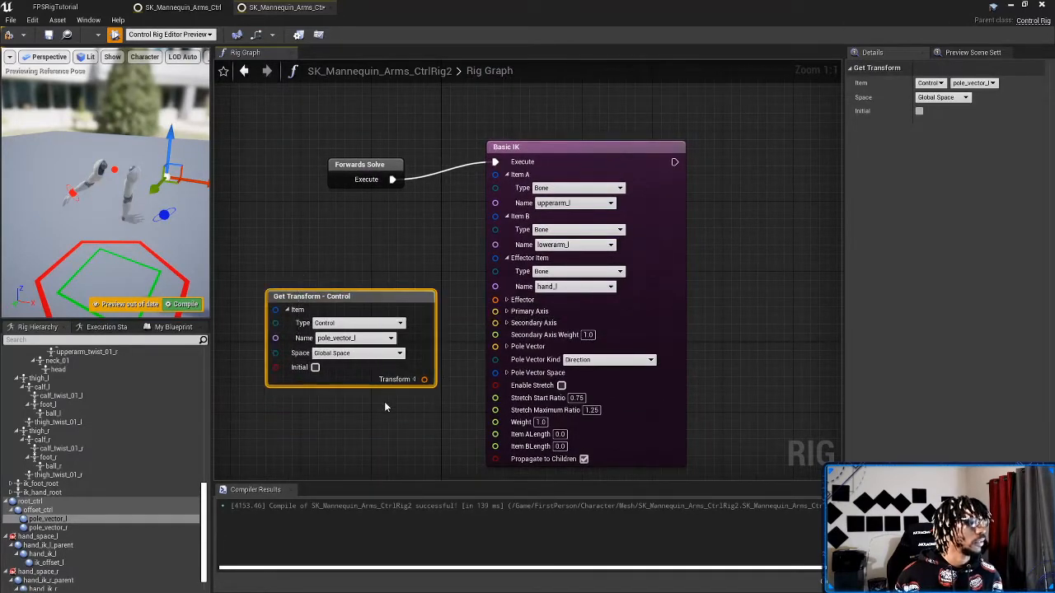
{"action": "key", "text": "Delete"}
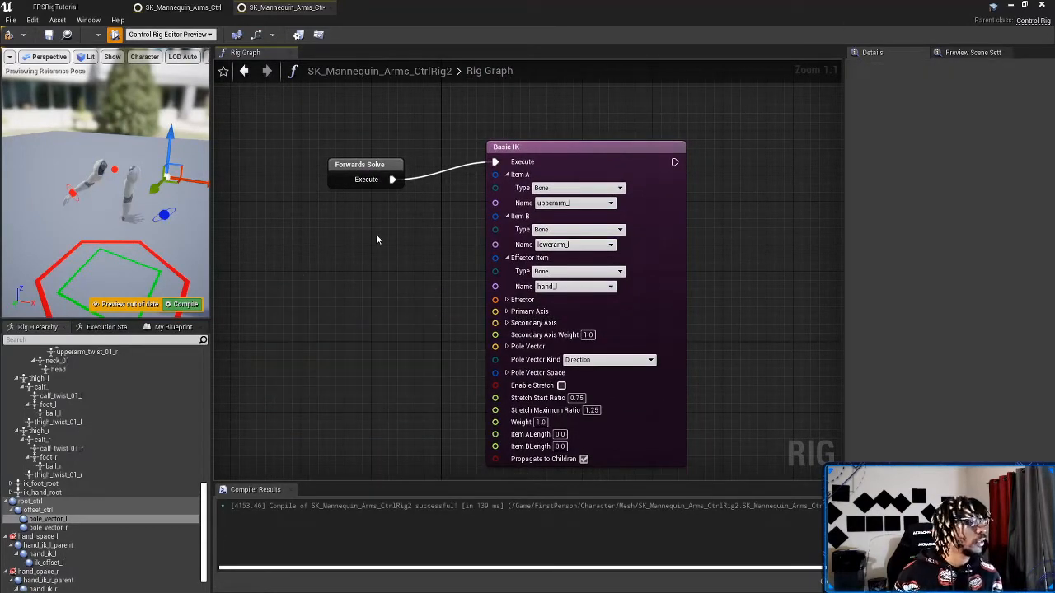
{"action": "left_click_drag", "start_coordinate": [498, 301], "coordinate": [403, 302]}
{"action": "left_click", "coordinate": [321, 291]}
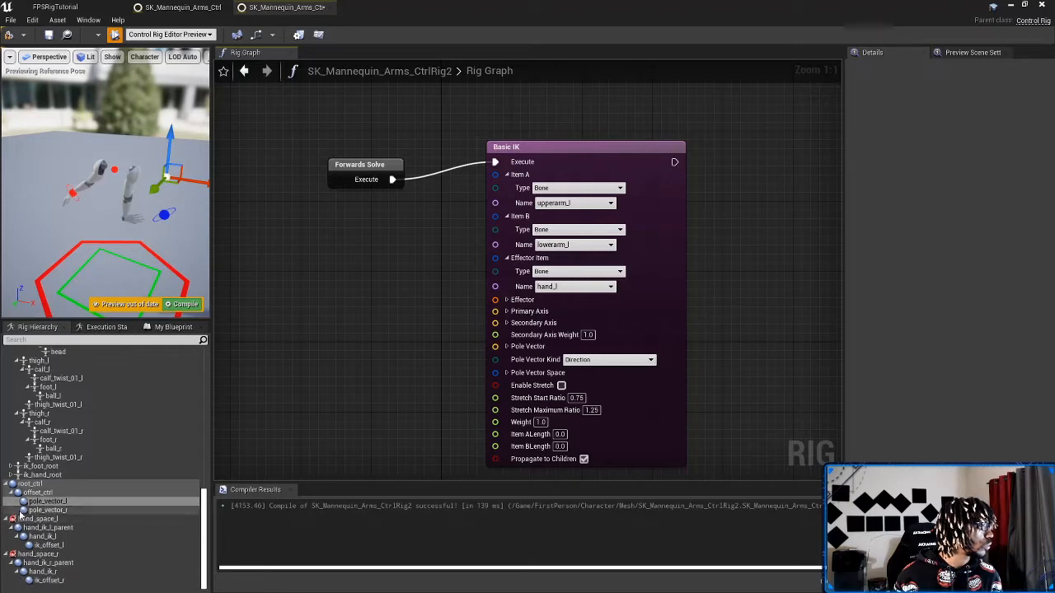
Step: Add a Get Transform node for the hand_ik_l control, connect its Transform to the Basic IK's Effector and compile the rig
{"action": "scroll", "coordinate": [29, 529], "scroll_direction": "down", "scroll_amount": 1}
{"action": "left_click", "coordinate": [41, 536]}
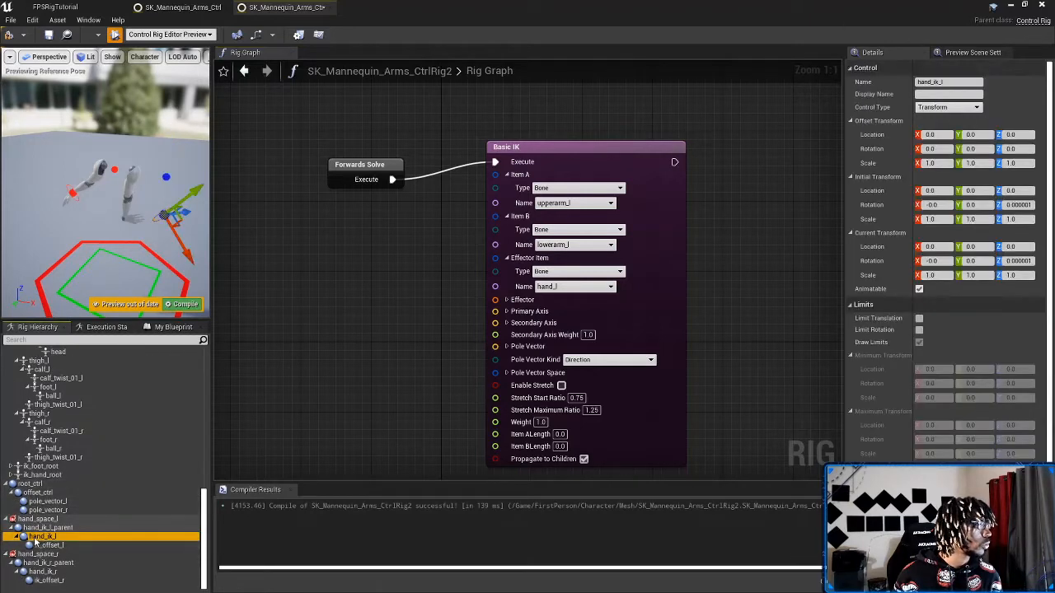
{"action": "left_click_drag", "start_coordinate": [319, 276], "coordinate": [322, 272]}
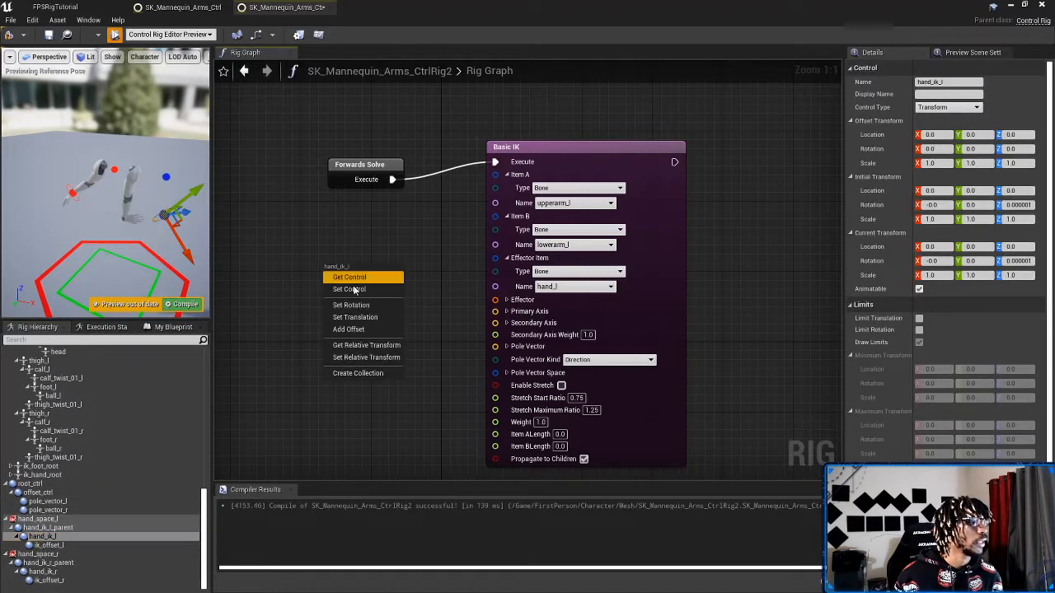
{"action": "left_click", "coordinate": [388, 277]}
{"action": "left_click_drag", "start_coordinate": [399, 282], "coordinate": [324, 257]}
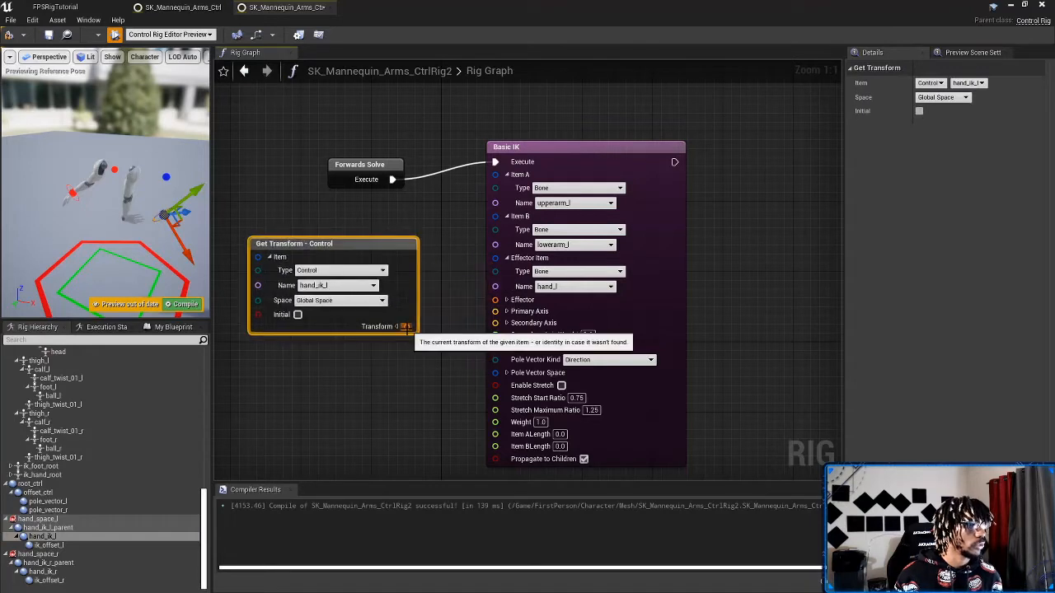
{"action": "left_click_drag", "start_coordinate": [407, 326], "coordinate": [495, 300]}
{"action": "left_click_drag", "start_coordinate": [330, 244], "coordinate": [348, 235]}
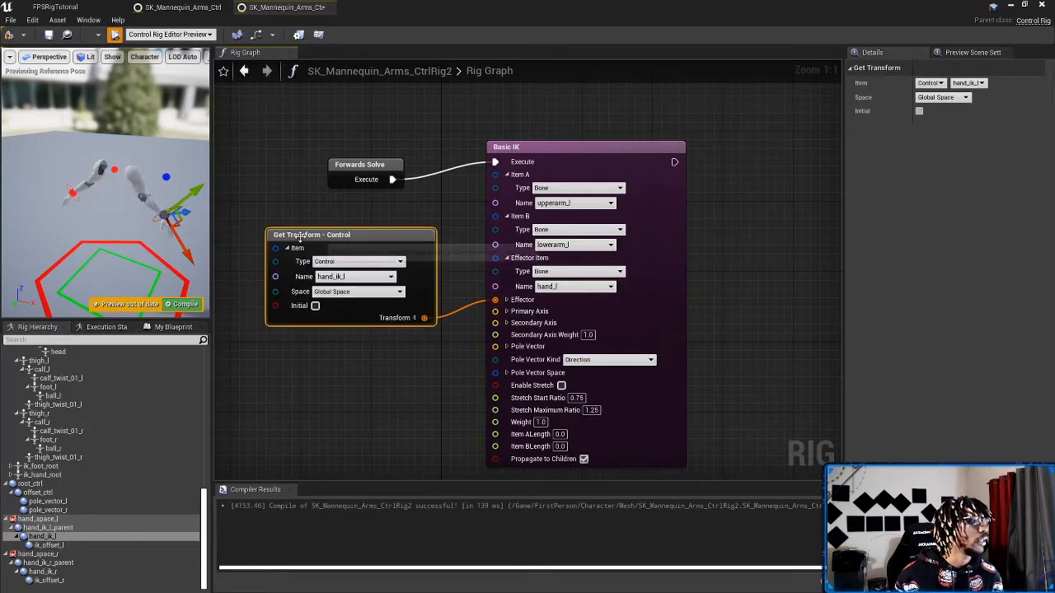
{"action": "right_click_drag", "start_coordinate": [149, 206], "coordinate": [194, 176]}
{"action": "left_click", "coordinate": [182, 305]}
Step: Add a Get Transform node for the pole_vector_l control and place it below the hand_ik_l one
{"action": "left_click", "coordinate": [128, 136]}
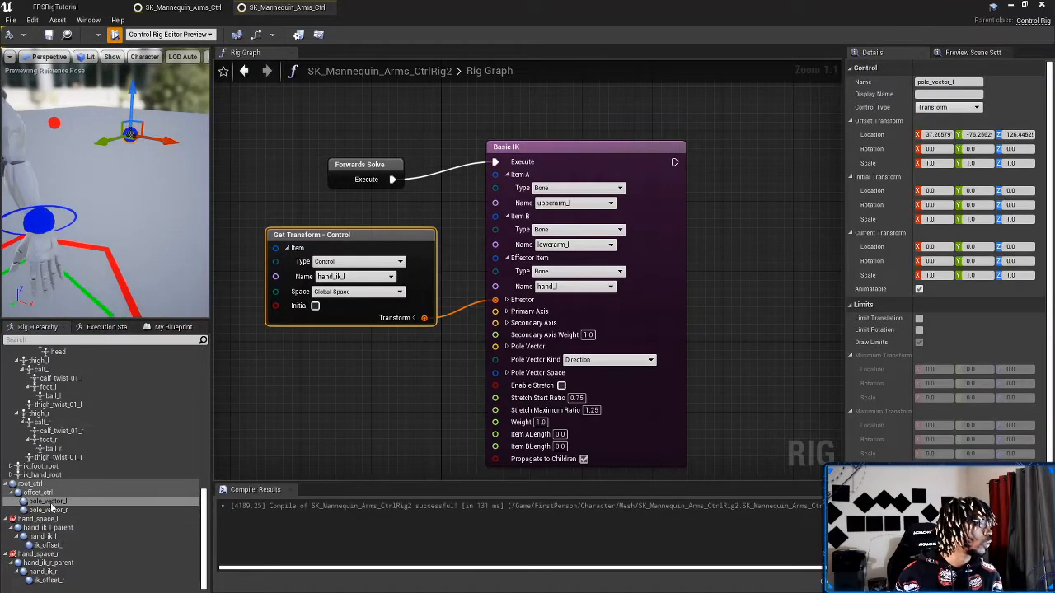
{"action": "left_click_drag", "start_coordinate": [51, 505], "coordinate": [299, 373]}
{"action": "left_click", "coordinate": [342, 382]}
{"action": "right_click_drag", "start_coordinate": [392, 371], "coordinate": [445, 345]}
{"action": "left_click_drag", "start_coordinate": [447, 351], "coordinate": [407, 331]}
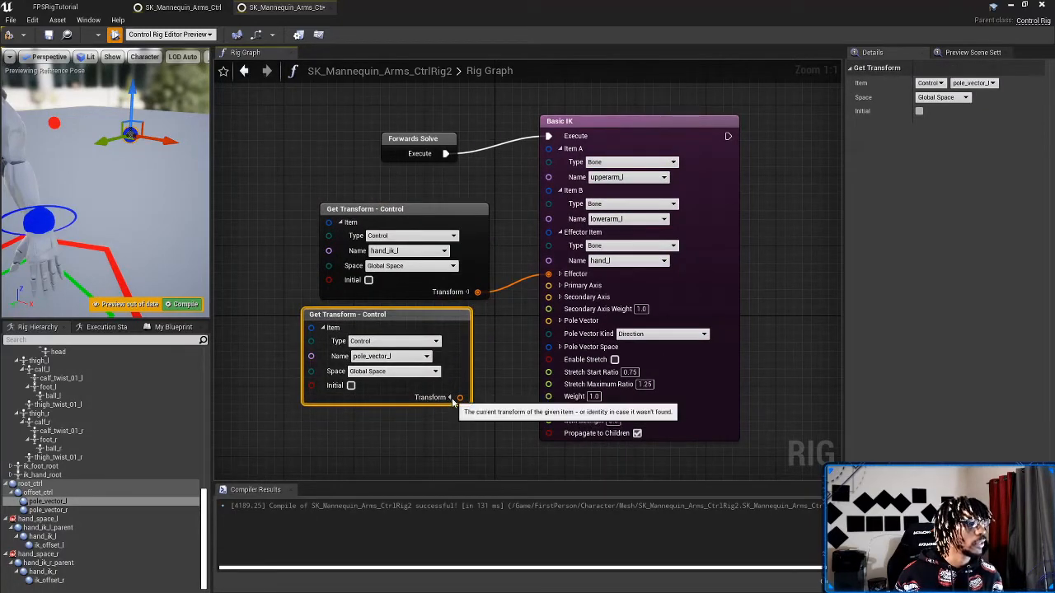
Step: Connect the Translation of the pole_vector_l Get Transform node to the Basic IK's Pole Vector and compile the rig
{"action": "left_click", "coordinate": [450, 398]}
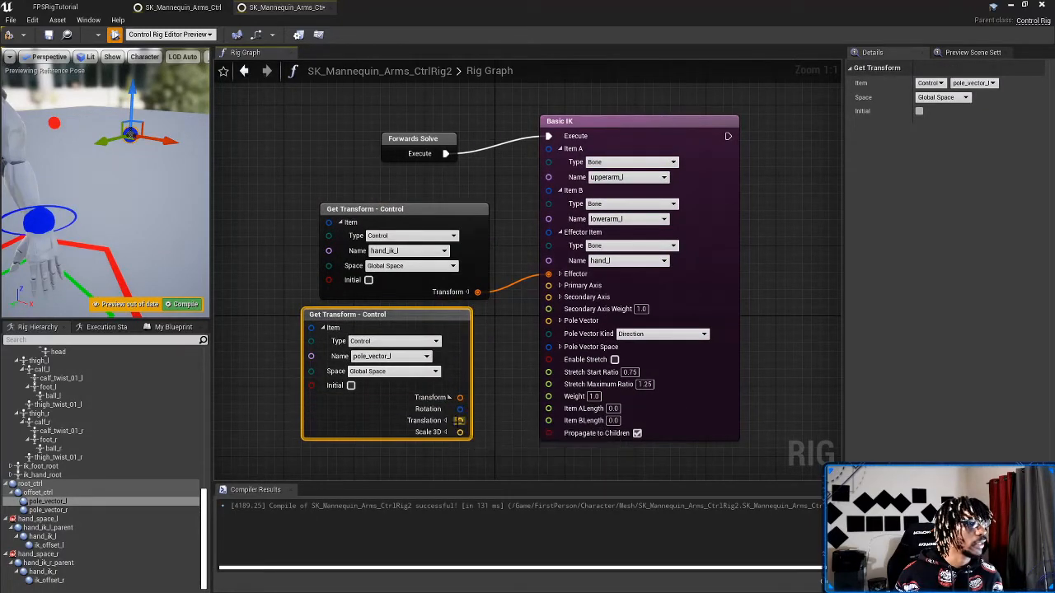
{"action": "left_click_drag", "start_coordinate": [459, 420], "coordinate": [548, 321]}
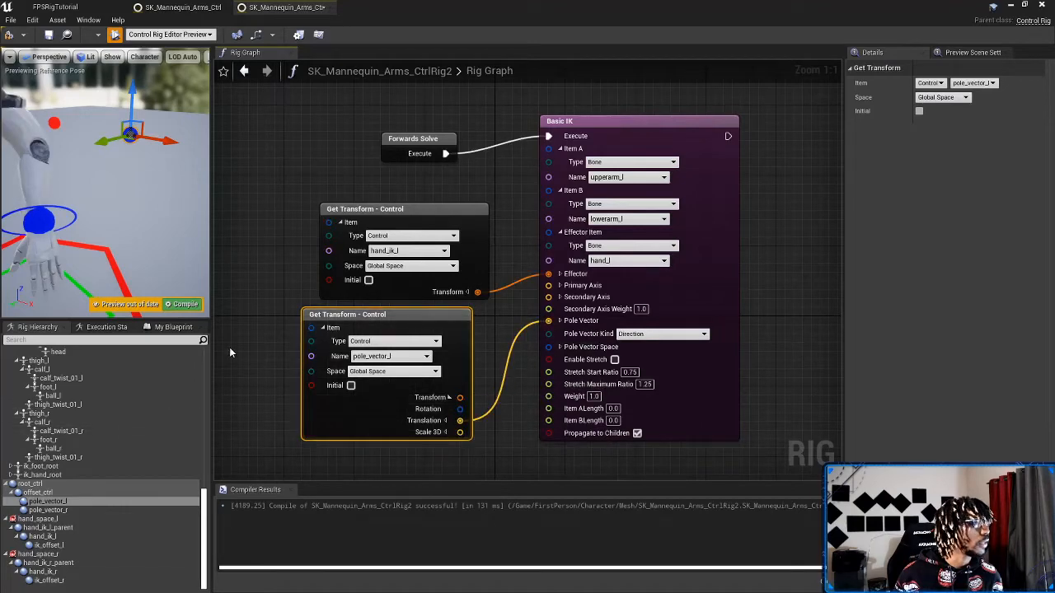
{"action": "right_click_drag", "start_coordinate": [148, 222], "coordinate": [96, 205]}
{"action": "left_click", "coordinate": [184, 304]}
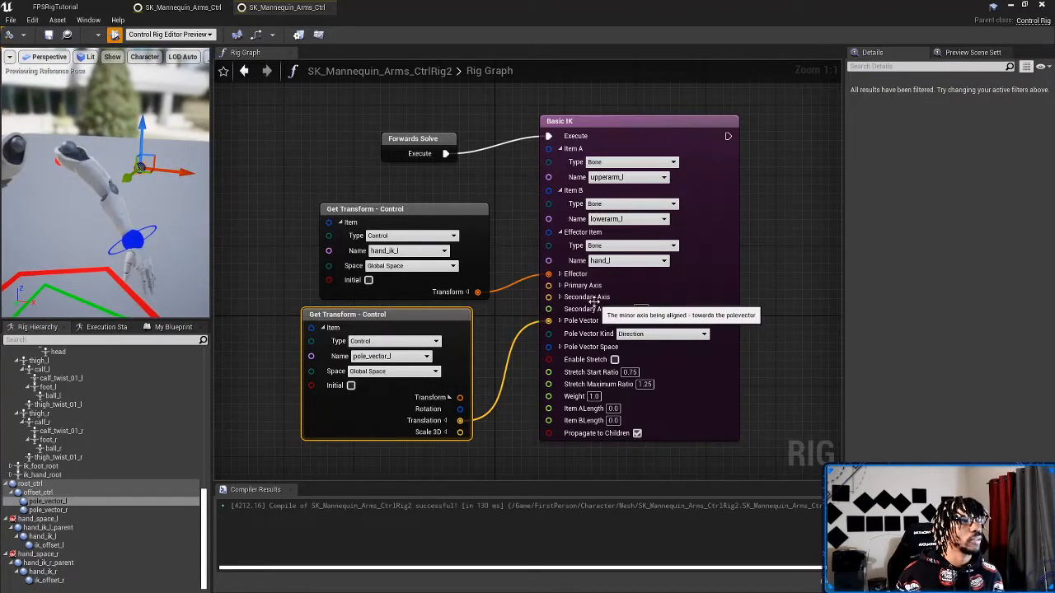
Step: Move the Basic IK node farther from the Get Transform nodes and set its Secondary Axis Y to -1
{"action": "left_click_drag", "start_coordinate": [646, 122], "coordinate": [698, 122]}
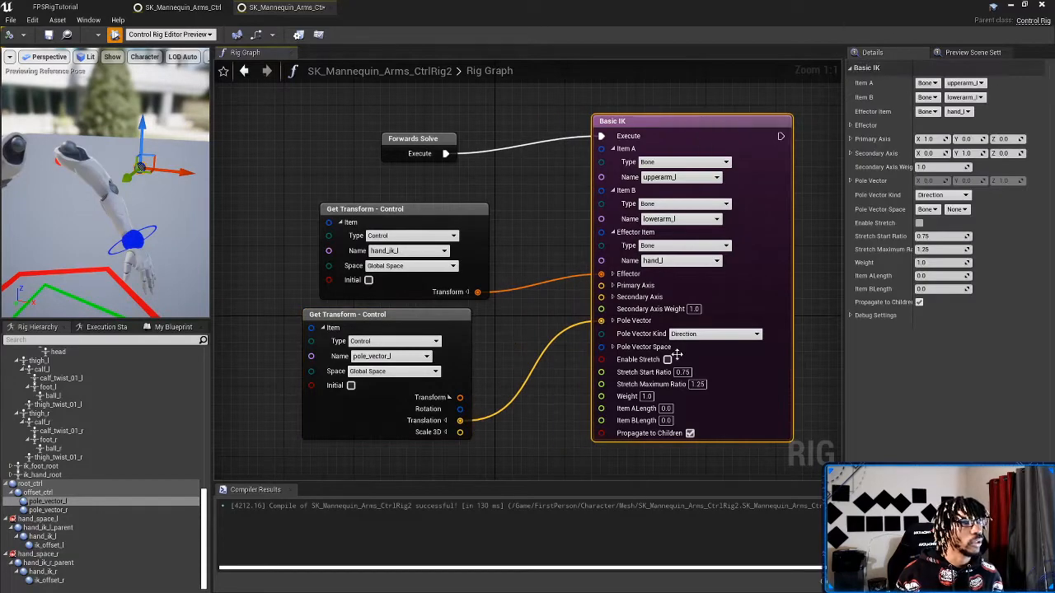
{"action": "left_click", "coordinate": [612, 298]}
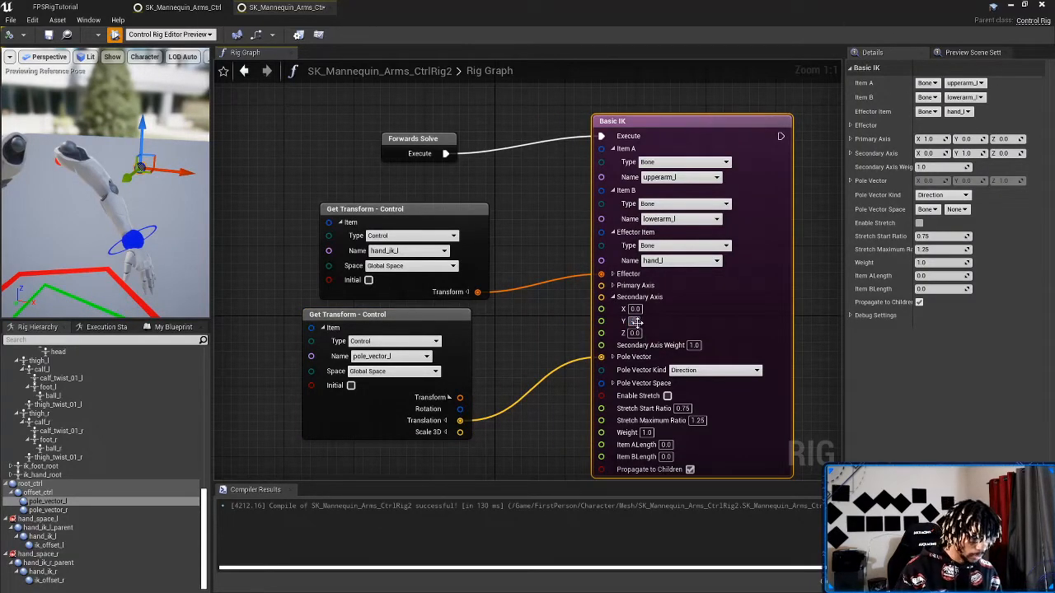
{"action": "type", "text": "-1"}
{"action": "key", "text": "Return"}
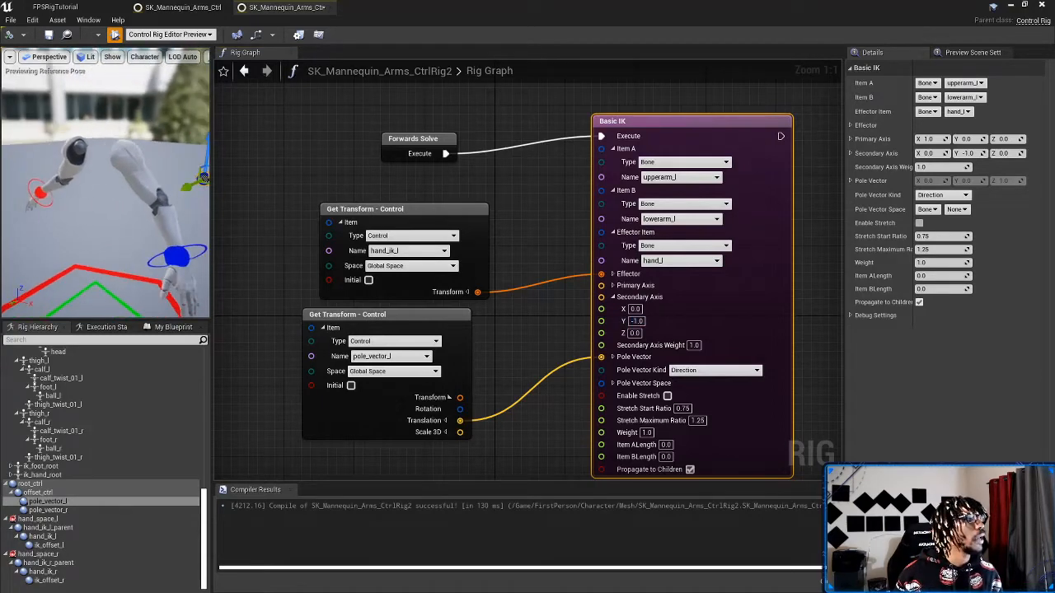
Step: Test the left arm's IK by moving the hand_ik_l control in the preview, and compile the rig
{"action": "mouse_move", "coordinate": [141, 235]}
{"action": "right_mouse_down"}
{"action": "mouse_move", "coordinate": [169, 237]}
{"action": "mouse_move", "coordinate": [153, 226]}
{"action": "right_mouse_up"}
{"action": "left_click", "coordinate": [98, 211]}
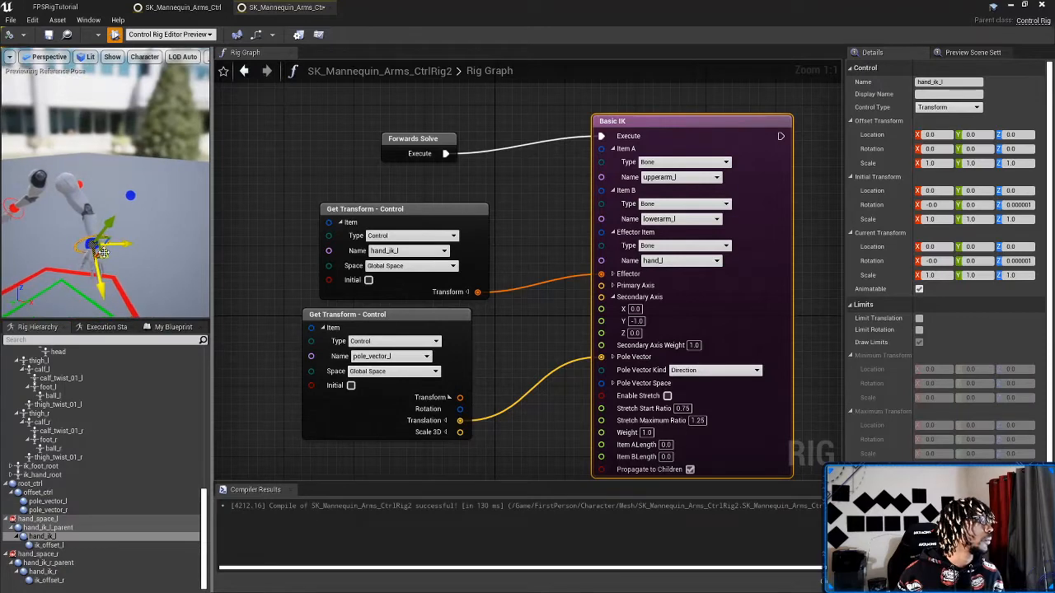
{"action": "left_click_drag", "start_coordinate": [95, 245], "coordinate": [122, 255]}
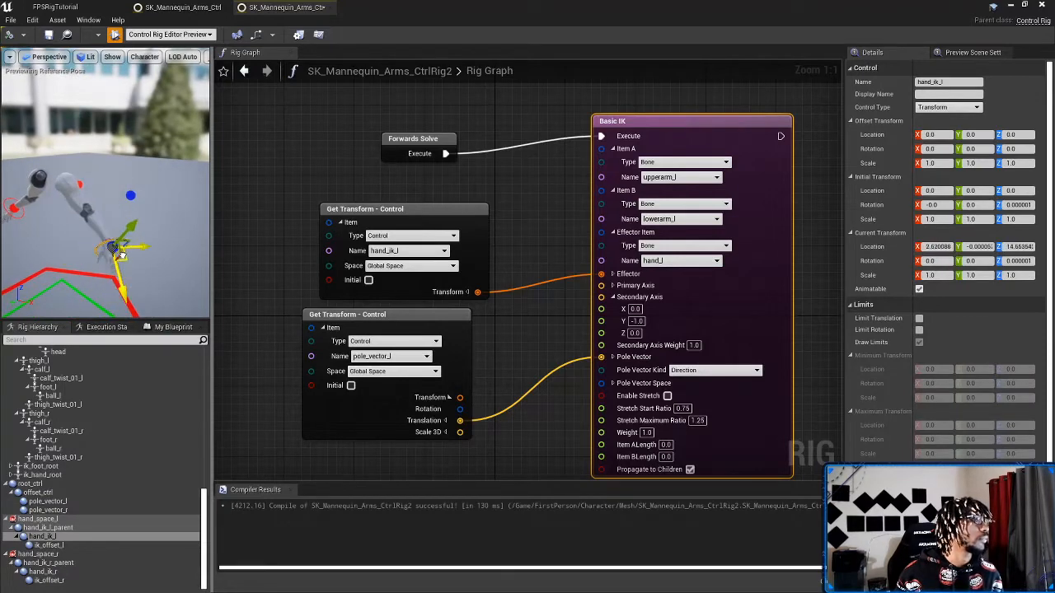
{"action": "left_click", "coordinate": [10, 36]}
Step: Move the Forwards Solve node up and farther away from the Basic IK node
{"action": "scroll", "coordinate": [544, 333], "scroll_direction": "down", "scroll_amount": 3}
{"action": "right_click_drag", "start_coordinate": [531, 334], "coordinate": [529, 369]}
{"action": "left_click_drag", "start_coordinate": [453, 243], "coordinate": [321, 196]}
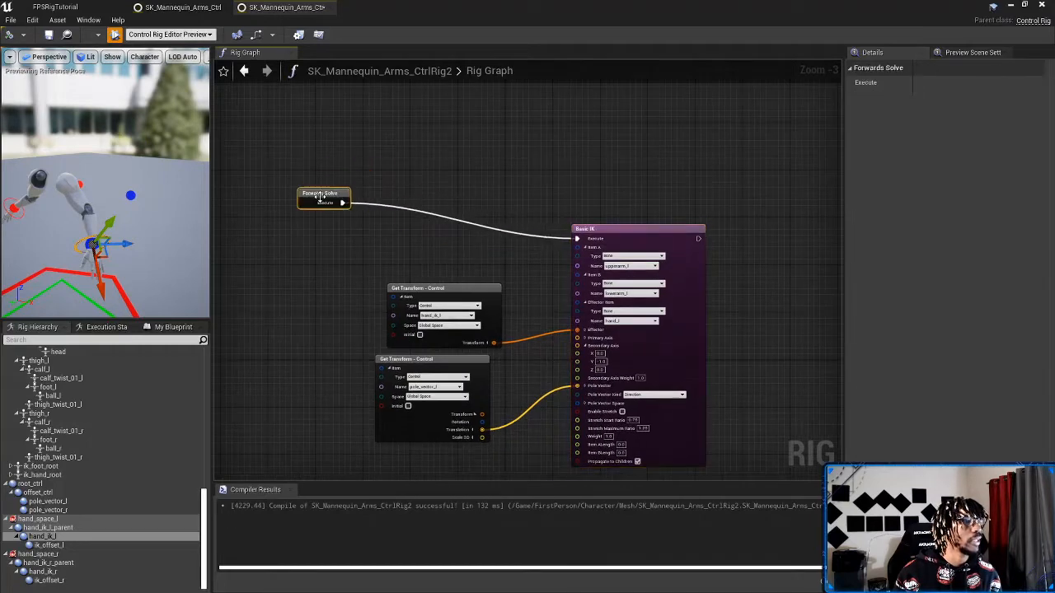
Step: Duplicate the Basic IK node with its two Get Transform nodes and connect the original's Execute output to the copy
{"action": "right_click_drag", "start_coordinate": [432, 280], "coordinate": [352, 244]}
{"action": "scroll", "coordinate": [353, 236], "scroll_direction": "down", "scroll_amount": 3}
{"action": "left_click_drag", "start_coordinate": [339, 221], "coordinate": [501, 365]}
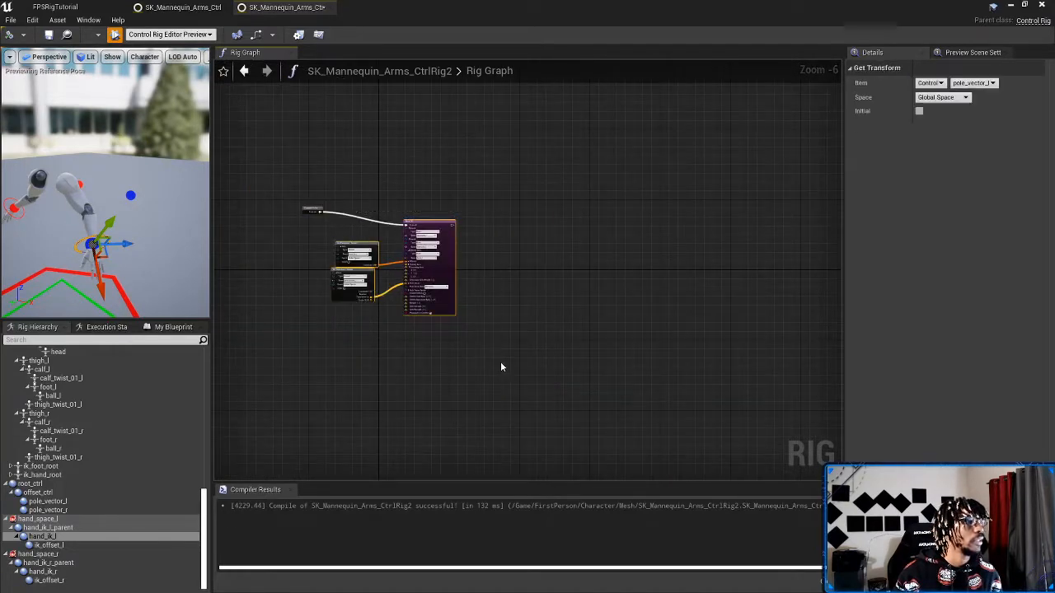
{"action": "key", "text": "ctrl+v"}
{"action": "right_click_drag", "start_coordinate": [534, 241], "coordinate": [544, 219]}
{"action": "scroll", "coordinate": [479, 278], "scroll_direction": "up", "scroll_amount": 3}
{"action": "left_click_drag", "start_coordinate": [343, 219], "coordinate": [657, 214]}
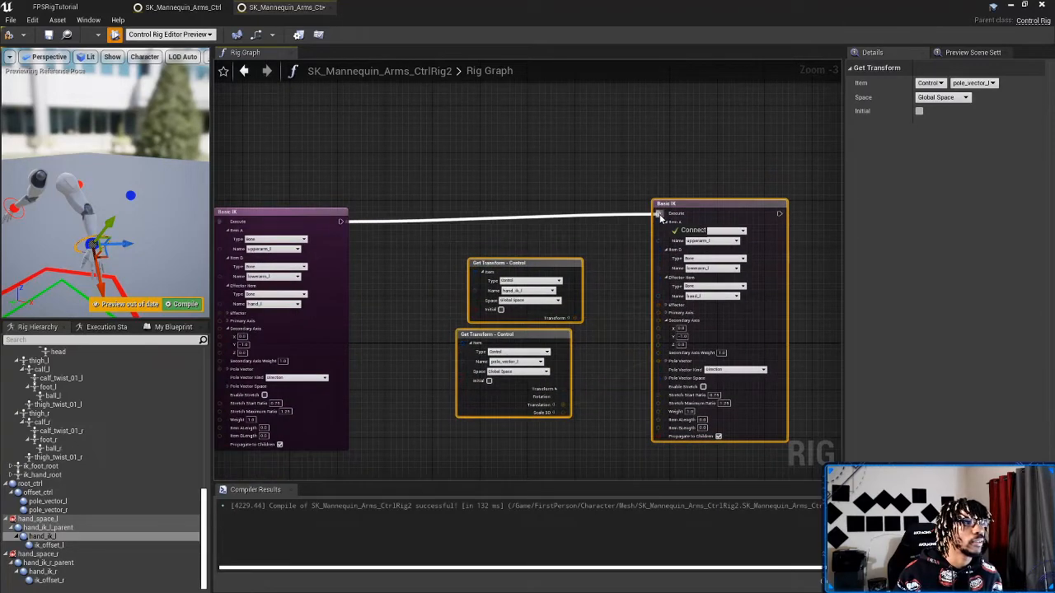
Step: Set the copied Basic IK node's Item A to upperarm_r and Item B to lowerarm_r, and open the Effector Item's bone choices
{"action": "right_click_drag", "start_coordinate": [569, 214], "coordinate": [428, 183]}
{"action": "scroll", "coordinate": [569, 210], "scroll_direction": "up", "scroll_amount": 2}
{"action": "left_click", "coordinate": [586, 215]}
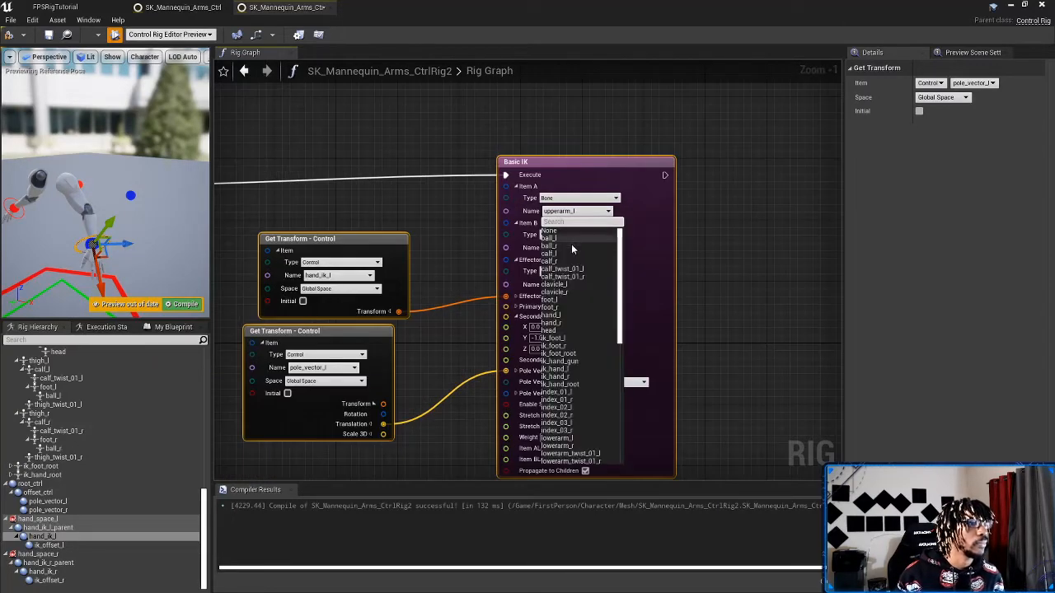
{"action": "scroll", "coordinate": [580, 382], "scroll_direction": "down", "scroll_amount": 15}
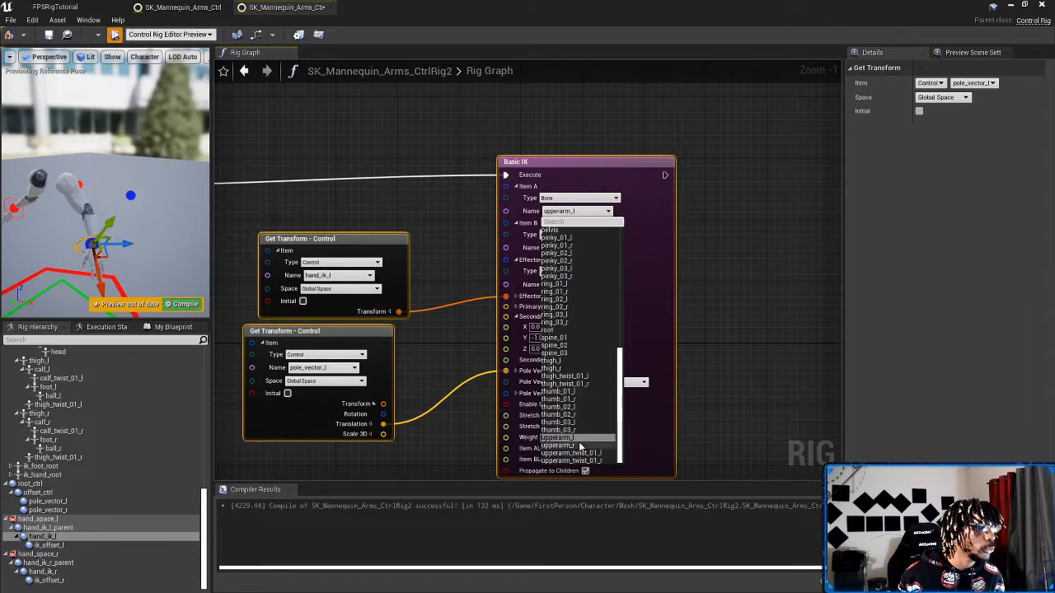
{"action": "left_click", "coordinate": [579, 445]}
{"action": "left_click", "coordinate": [577, 247]}
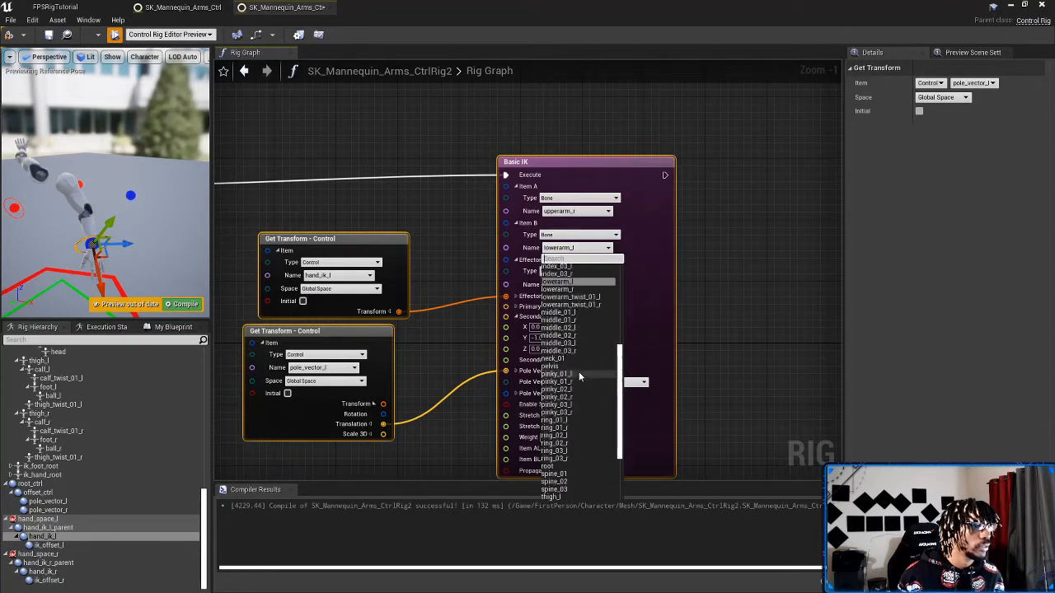
{"action": "left_click", "coordinate": [568, 289]}
{"action": "left_click", "coordinate": [576, 285]}
{"action": "scroll", "coordinate": [575, 339], "scroll_direction": "down", "scroll_amount": 3}
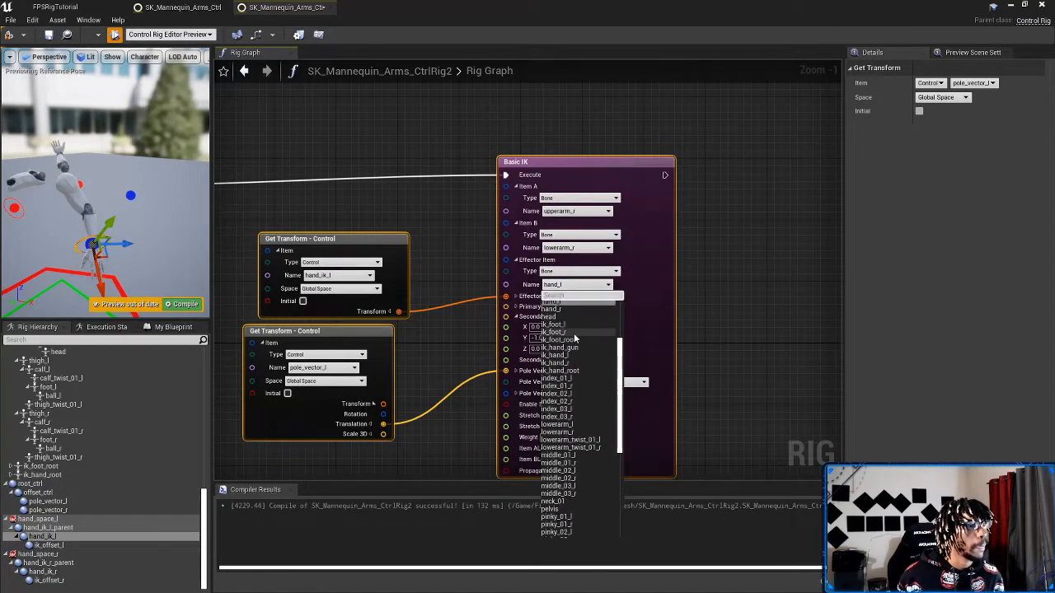
Step: Set the right-arm Basic IK effector item to hand_r and the Get Transform control feeding its Effector to hand_ik_r
{"action": "scroll", "coordinate": [575, 339], "scroll_direction": "up", "scroll_amount": 2}
{"action": "left_click", "coordinate": [562, 345]}
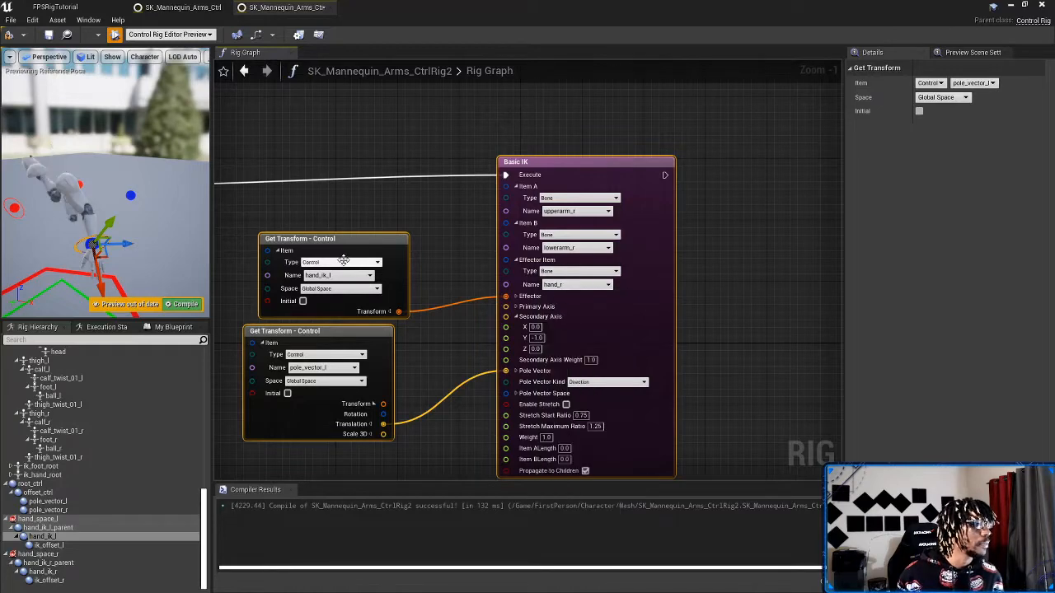
{"action": "right_click_drag", "start_coordinate": [343, 261], "coordinate": [502, 252]}
{"action": "left_click", "coordinate": [498, 267]}
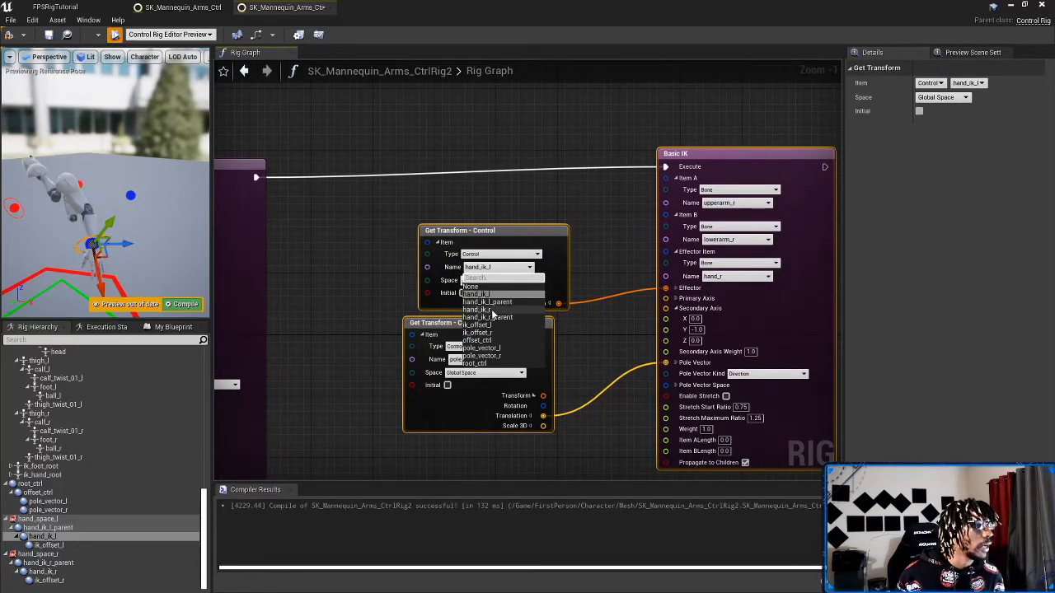
{"action": "left_click", "coordinate": [491, 310]}
Step: Set the Get Transform control feeding the Pole Vector to pole_vector_r and compile the rig
{"action": "left_click", "coordinate": [485, 359]}
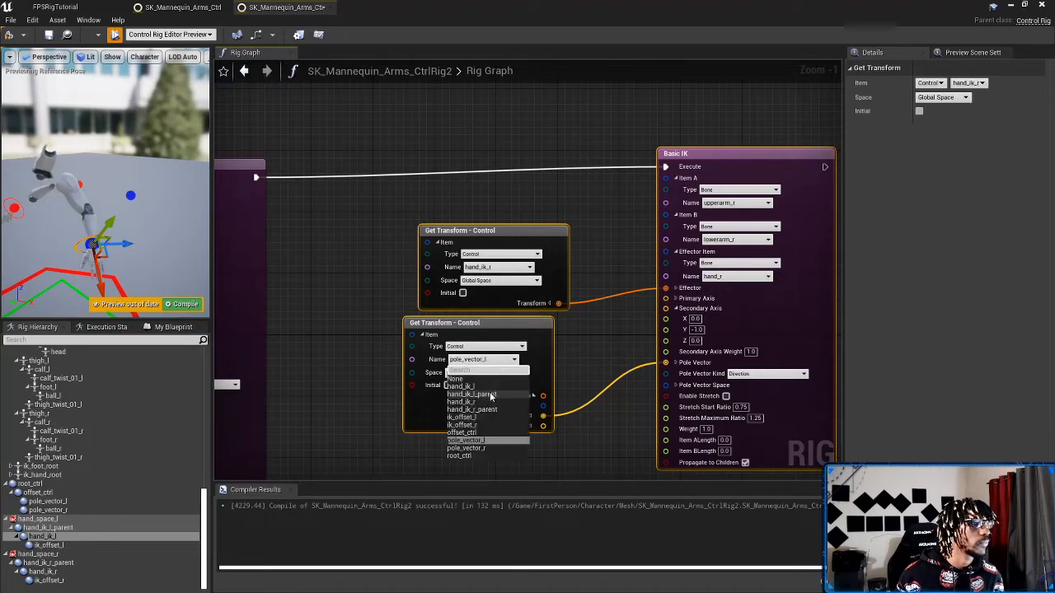
{"action": "left_click", "coordinate": [482, 403]}
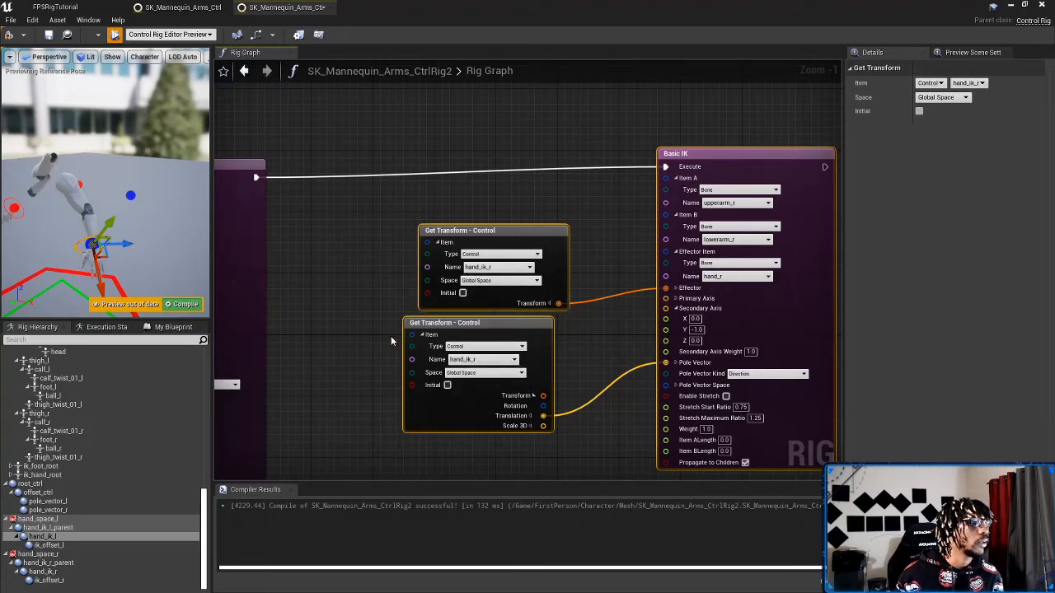
{"action": "left_click", "coordinate": [522, 364]}
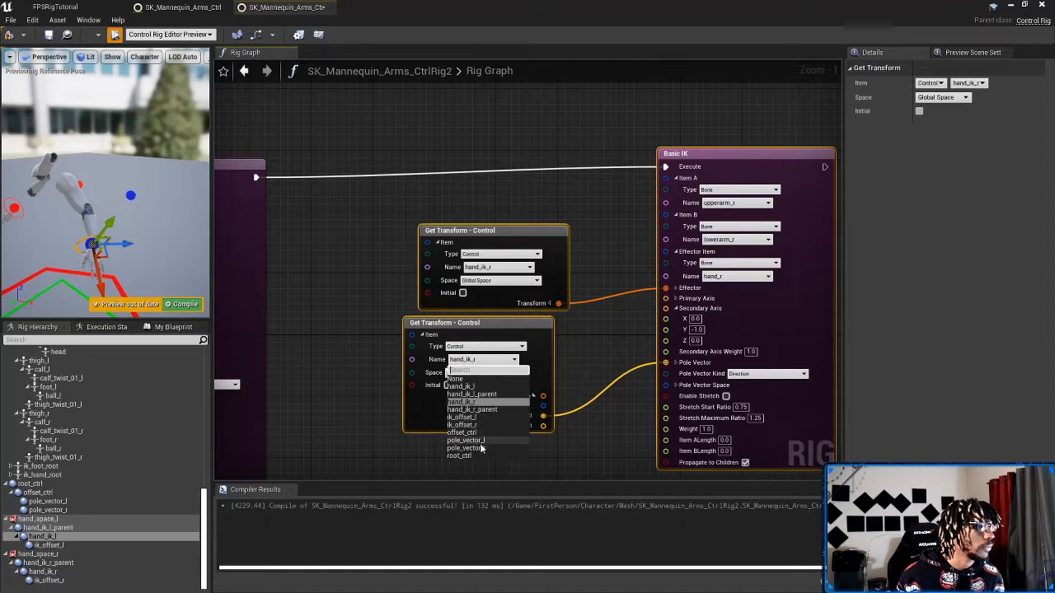
{"action": "left_click", "coordinate": [491, 413]}
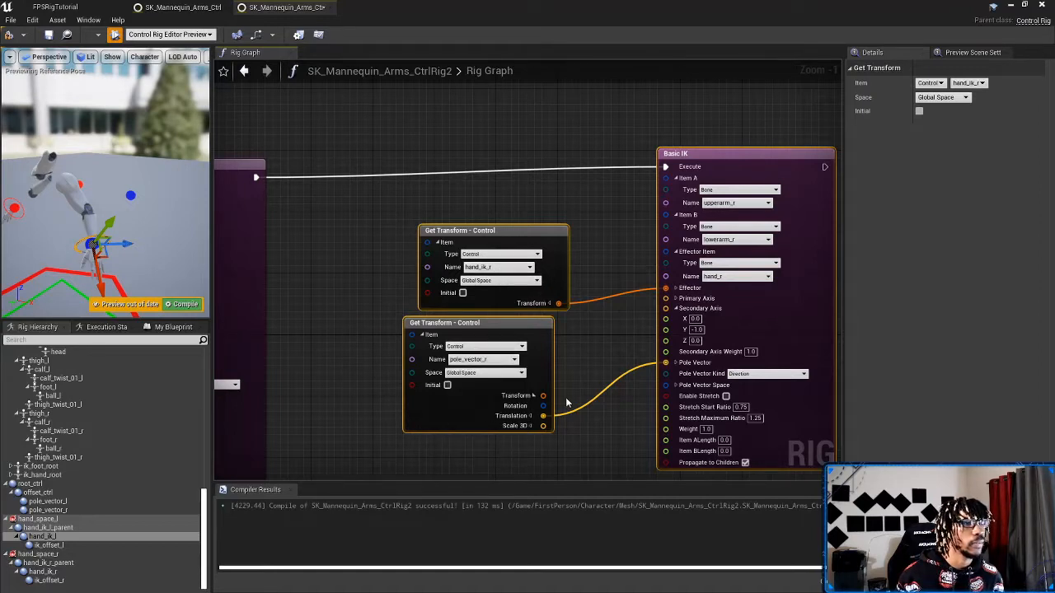
{"action": "left_click", "coordinate": [9, 35]}
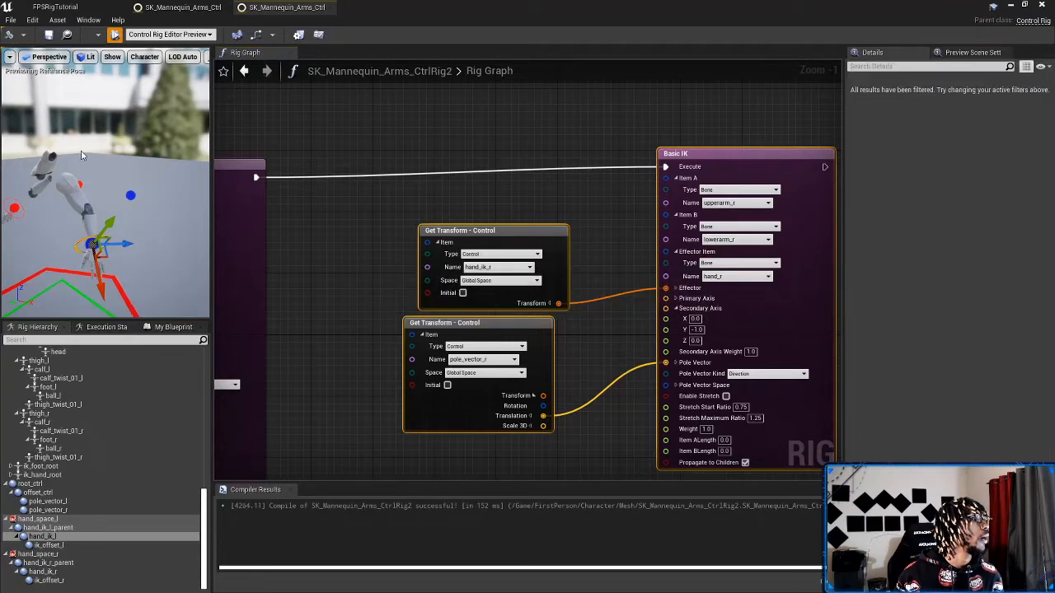
Step: On the right-arm Basic IK node, set the secondary axis Y to 1 and the primary axis X to -1
{"action": "left_click_drag", "start_coordinate": [81, 156], "coordinate": [208, 156], "text": "alt"}
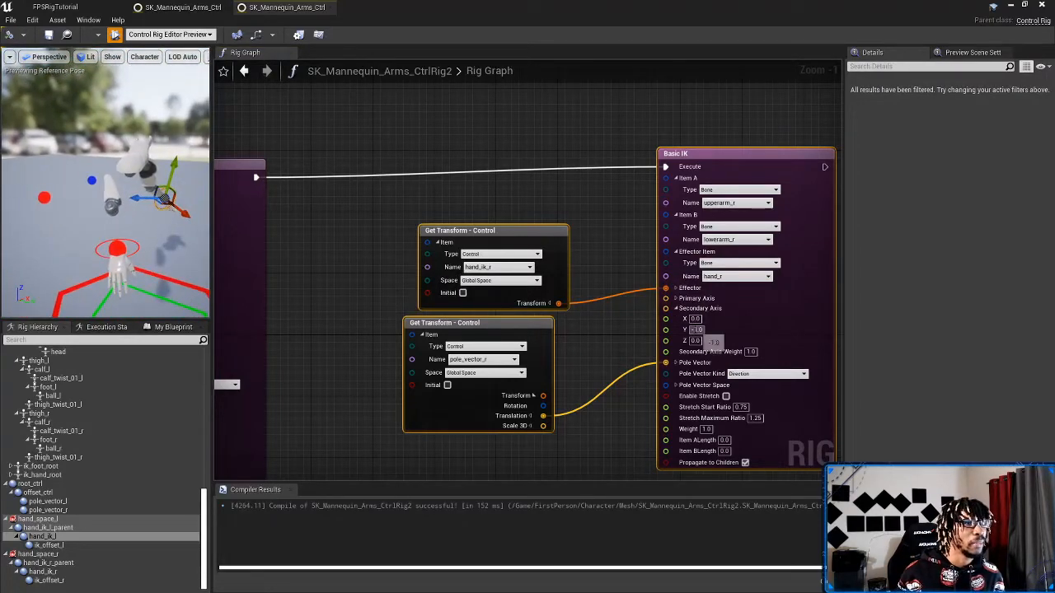
{"action": "type", "text": "1"}
{"action": "key", "text": "Return"}
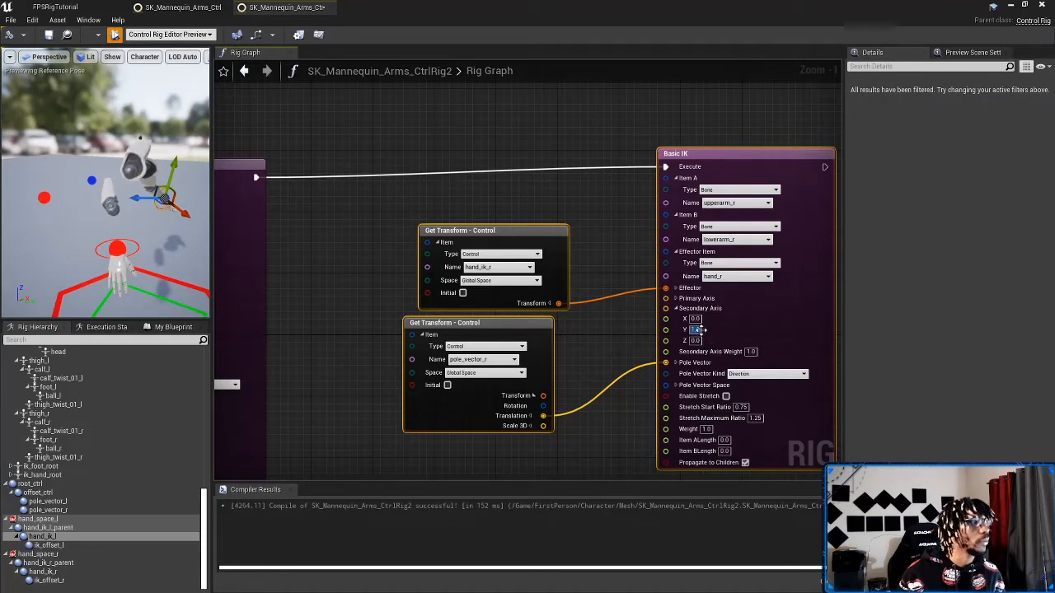
{"action": "left_click", "coordinate": [676, 300]}
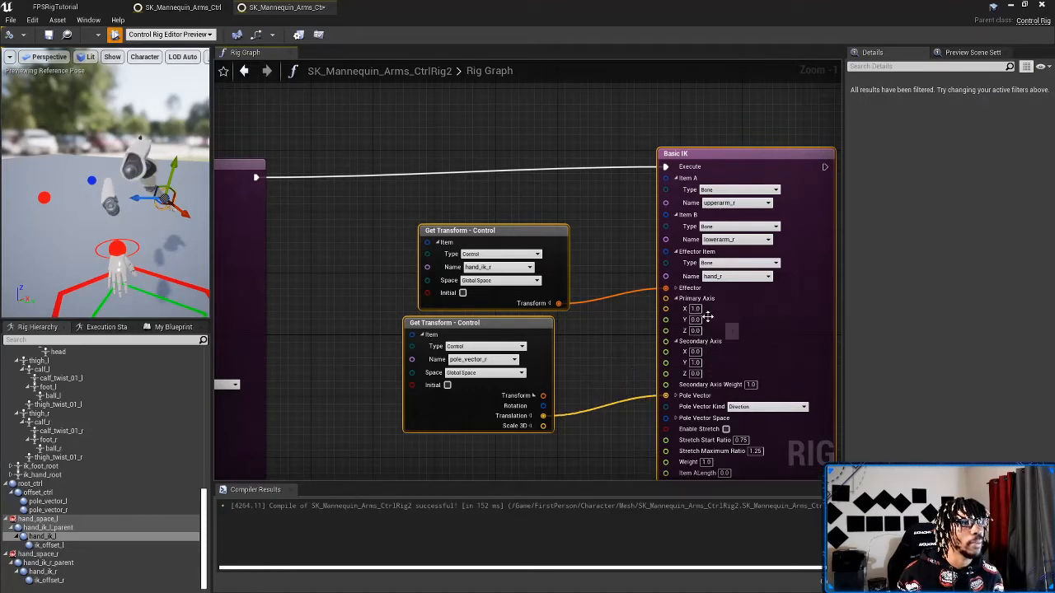
{"action": "type", "text": "-1"}
{"action": "key", "text": "Return"}
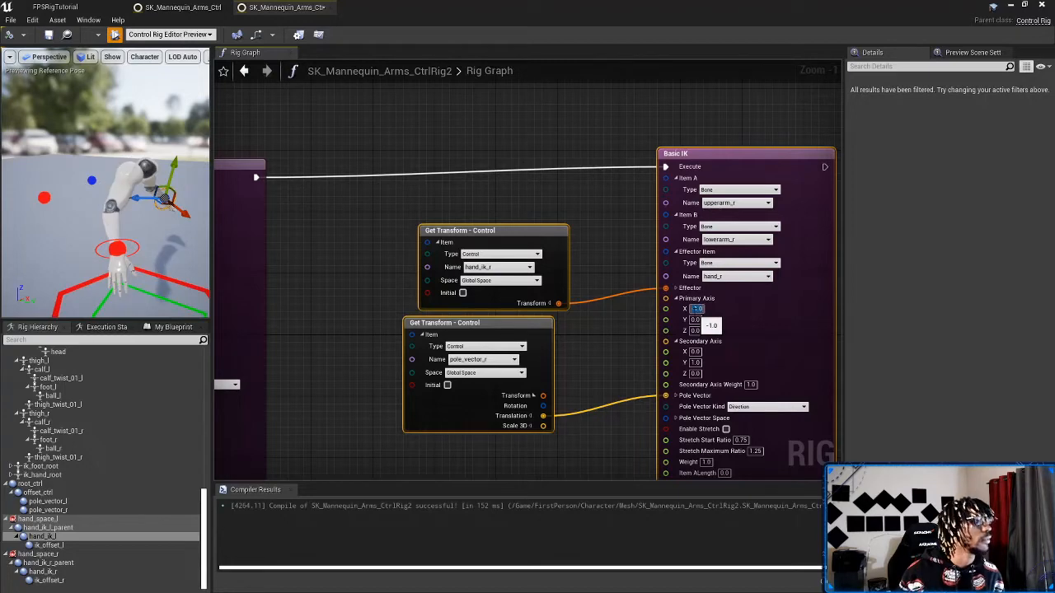
Step: Examine both arms in the preview and check how the left and right hand IK controls line up with the hands
{"action": "right_click_drag", "start_coordinate": [345, 254], "coordinate": [369, 252]}
{"action": "left_click_drag", "start_coordinate": [148, 198], "coordinate": [61, 202], "text": "alt"}
{"action": "middle_click_drag", "start_coordinate": [140, 247], "coordinate": [153, 247]}
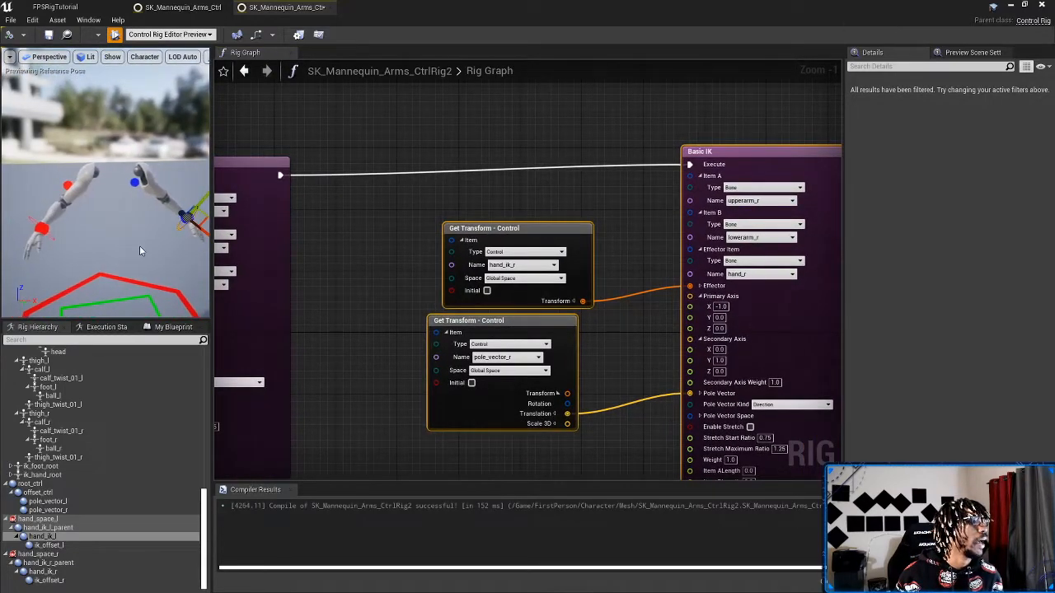
{"action": "left_click", "coordinate": [43, 229]}
{"action": "mouse_move", "coordinate": [124, 219]}
{"action": "left_mouse_down", "text": "alt"}
{"action": "mouse_move", "coordinate": [161, 219]}
{"action": "mouse_move", "coordinate": [125, 221]}
{"action": "left_mouse_up", "text": "alt"}
{"action": "left_click", "coordinate": [165, 210]}
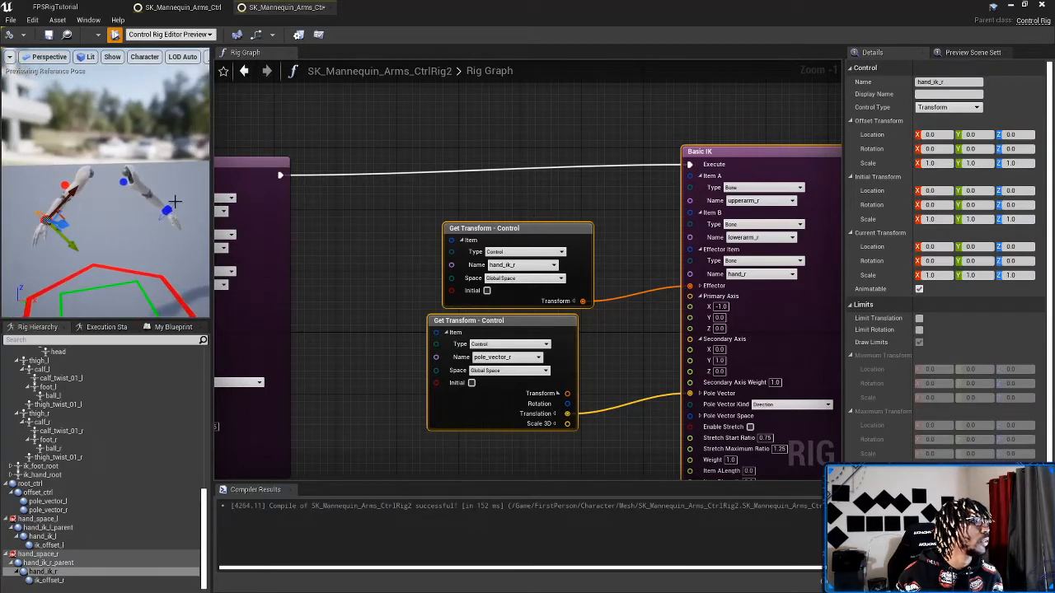
{"action": "left_click", "coordinate": [50, 223]}
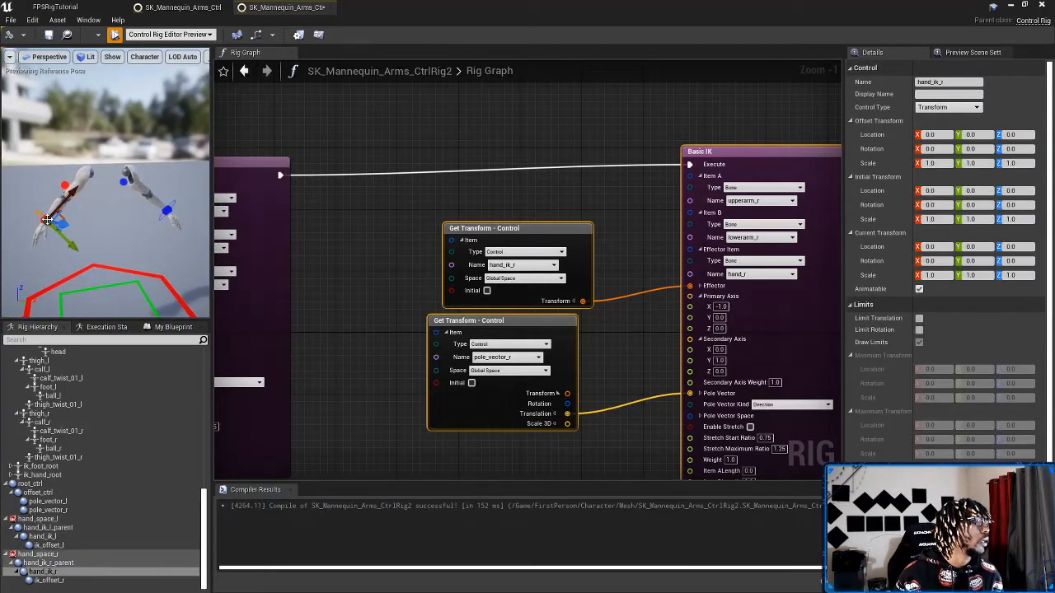
{"action": "right_click_drag", "start_coordinate": [34, 273], "coordinate": [66, 262]}
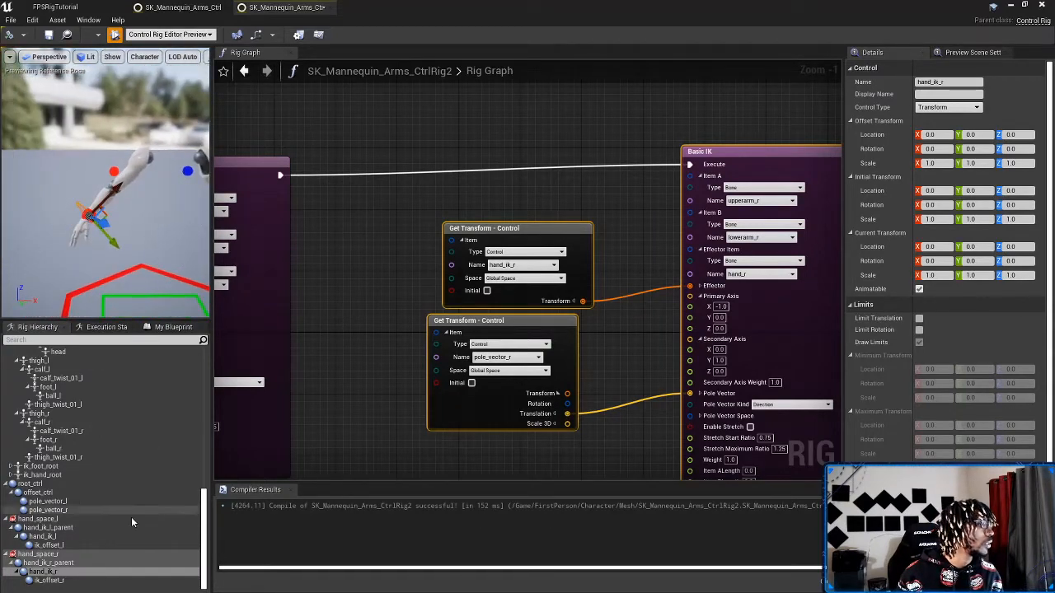
Step: Set the initial transform of the hand_ik_r control from its closest bone
{"action": "left_click", "coordinate": [41, 572]}
{"action": "right_click", "coordinate": [57, 579]}
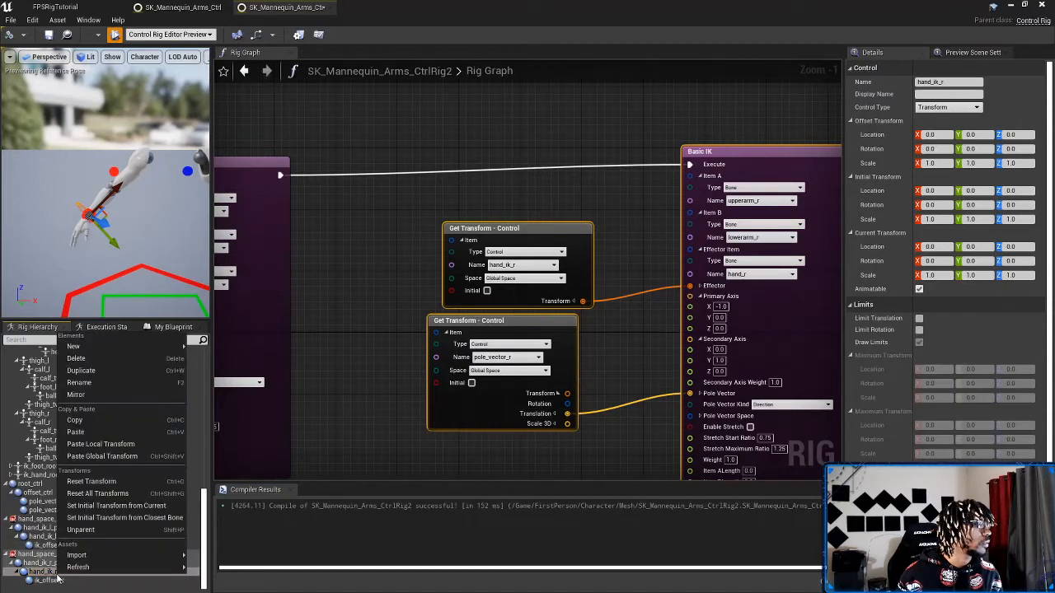
{"action": "left_click", "coordinate": [129, 523]}
Step: Set the initial transform of the hand_ik_l control from its closest bone
{"action": "right_click_drag", "start_coordinate": [138, 227], "coordinate": [138, 227]}
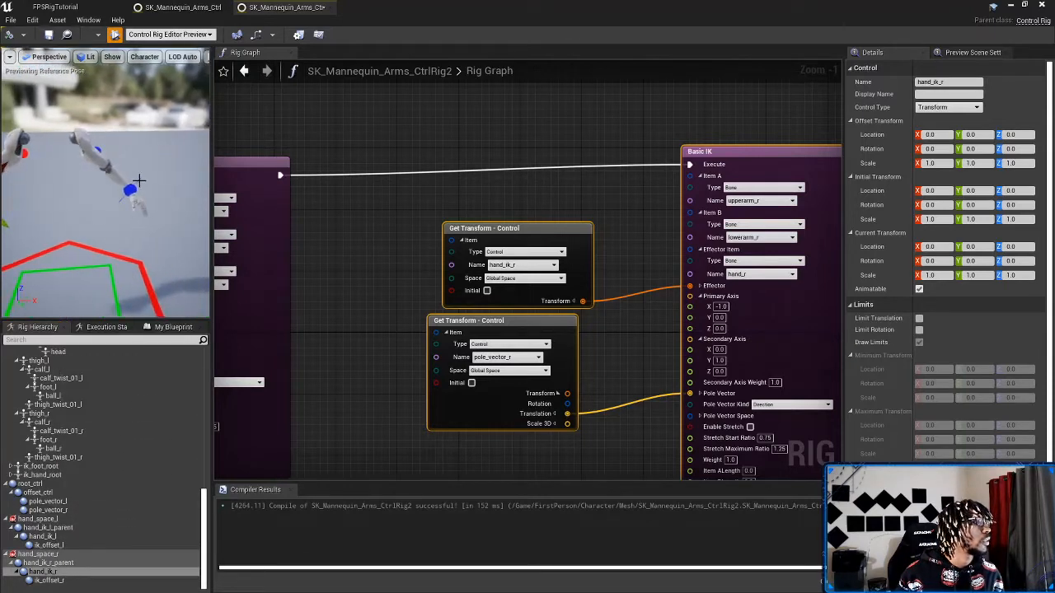
{"action": "left_click", "coordinate": [135, 189]}
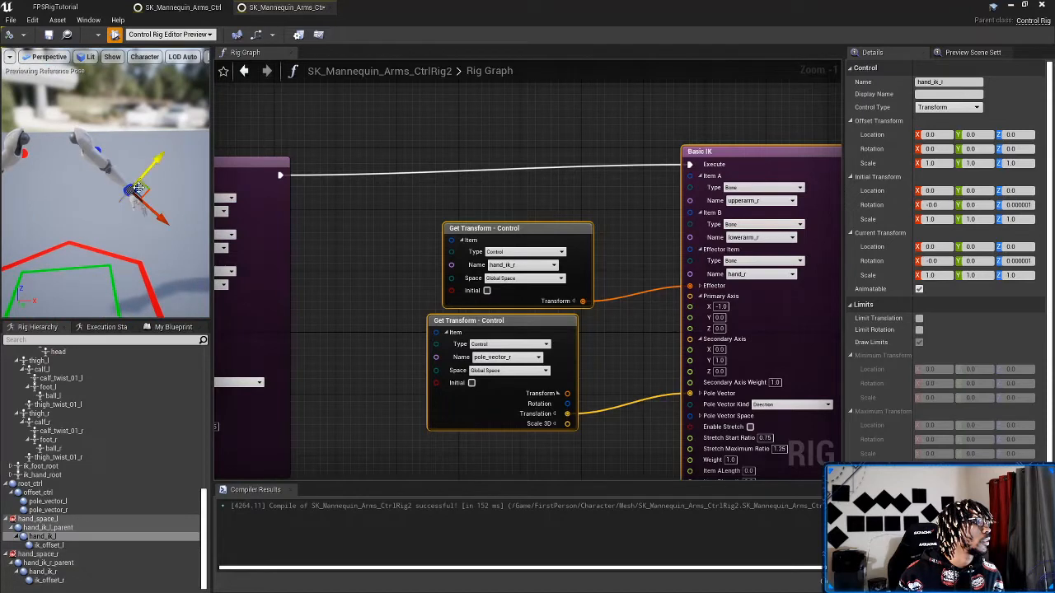
{"action": "right_click", "coordinate": [65, 540]}
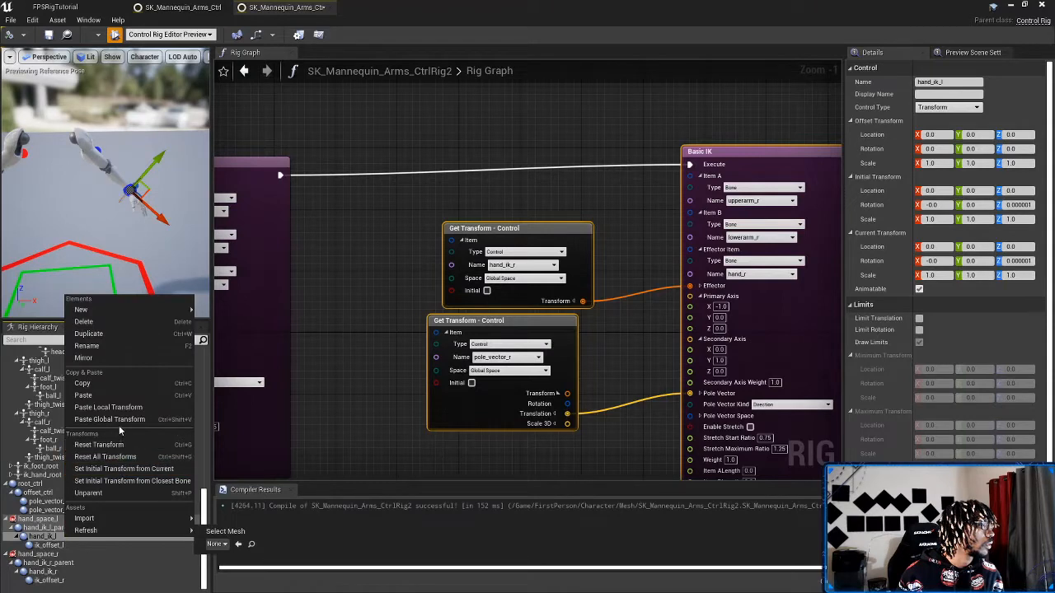
{"action": "left_click", "coordinate": [122, 481]}
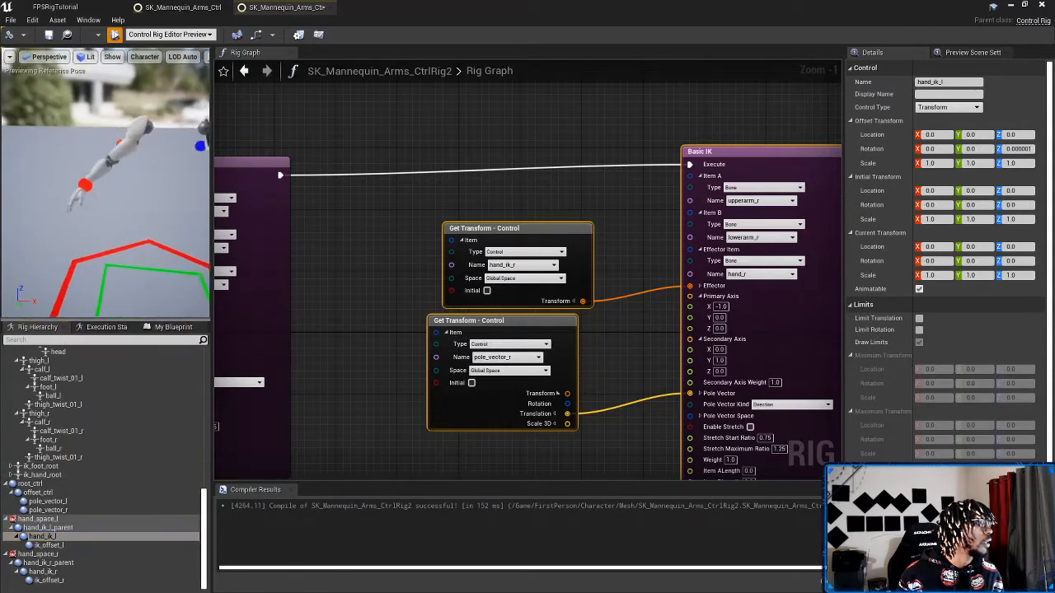
Step: Copy the hand_space_l space and paste its global transform onto the hand_ik_l_parent control
{"action": "left_click", "coordinate": [73, 528]}
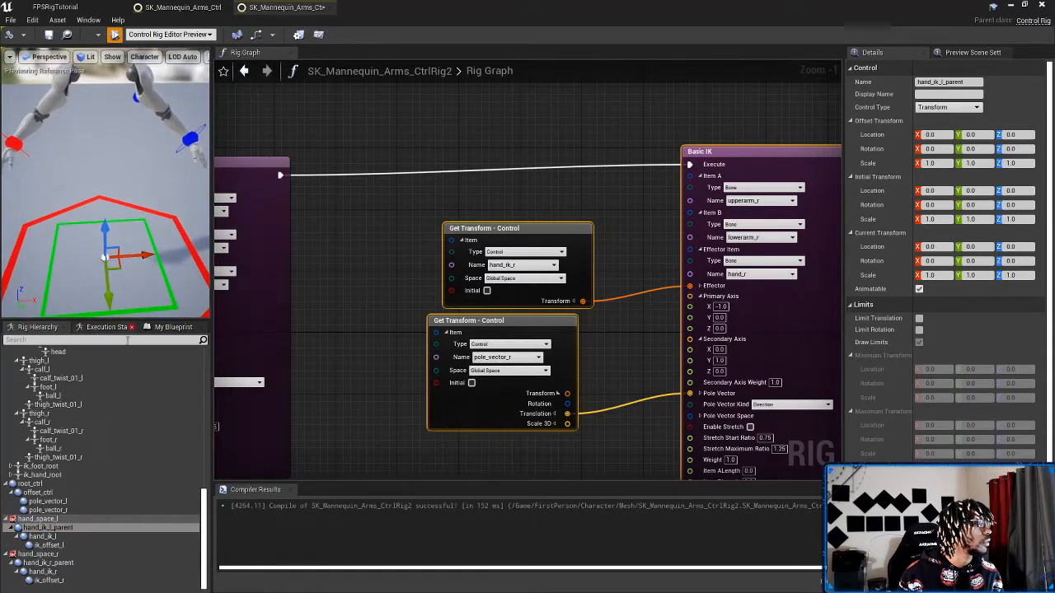
{"action": "left_click", "coordinate": [47, 529]}
{"action": "key", "text": "Up"}
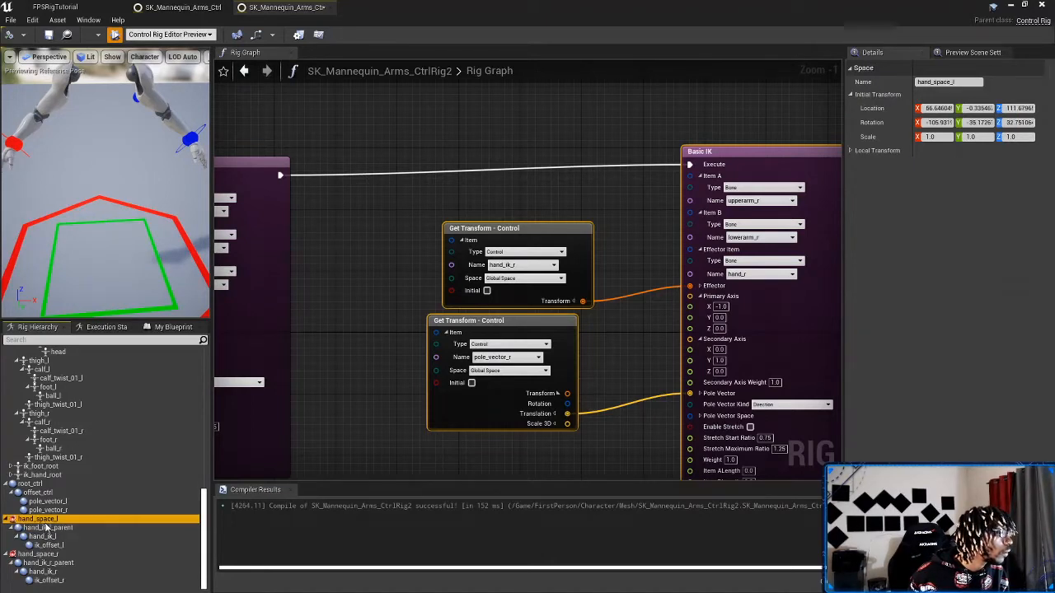
{"action": "right_click", "coordinate": [54, 521]}
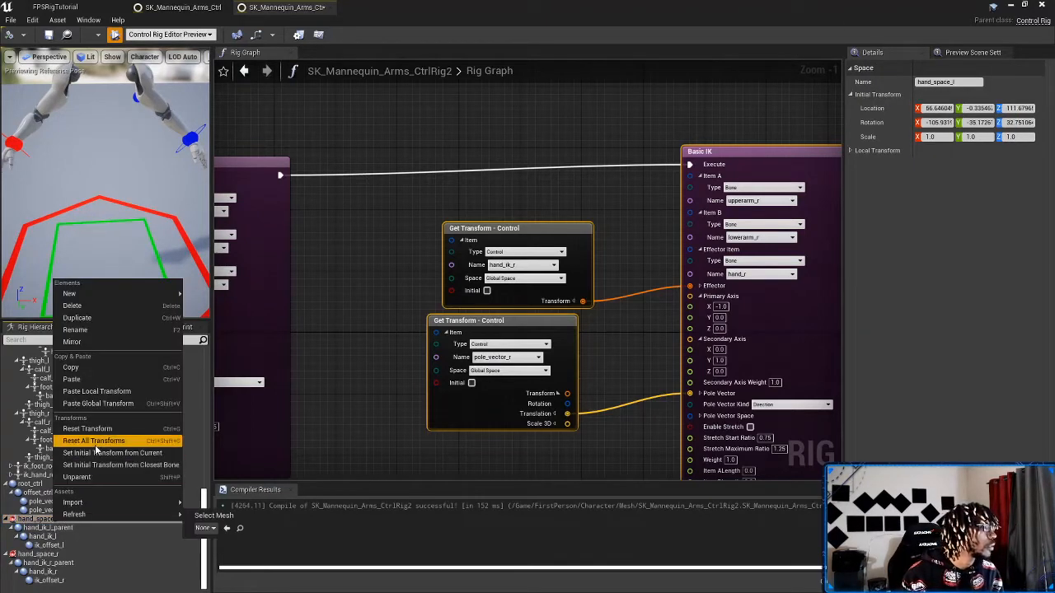
{"action": "left_click", "coordinate": [97, 370]}
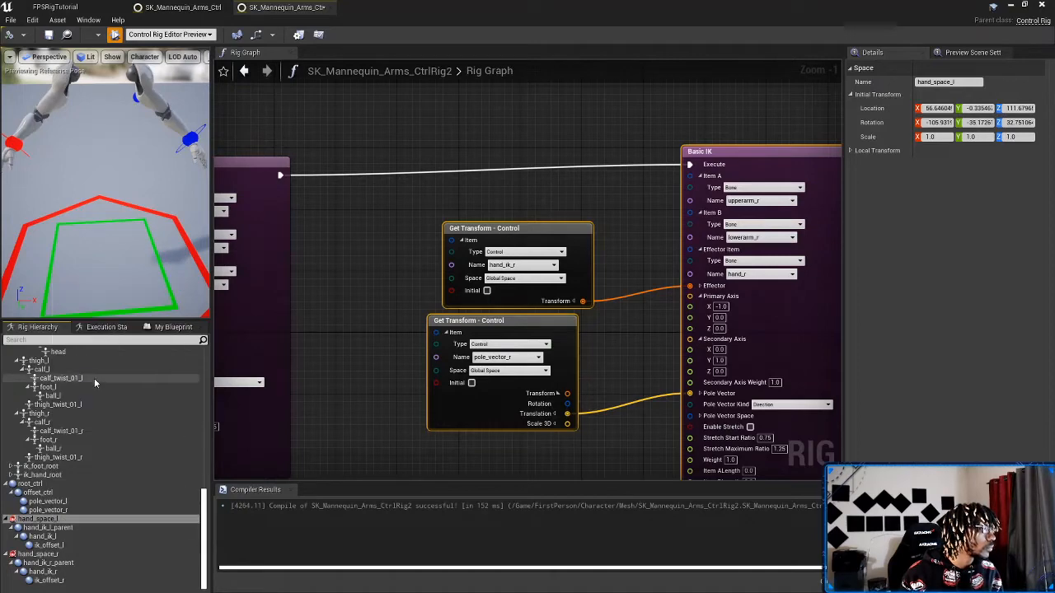
{"action": "right_click", "coordinate": [56, 529]}
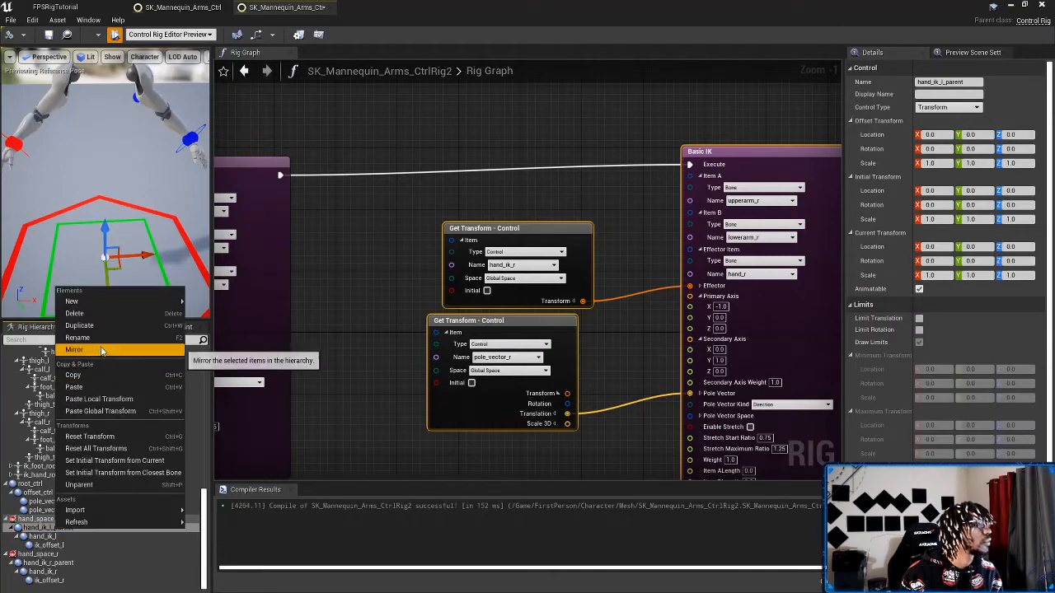
{"action": "left_click", "coordinate": [107, 412]}
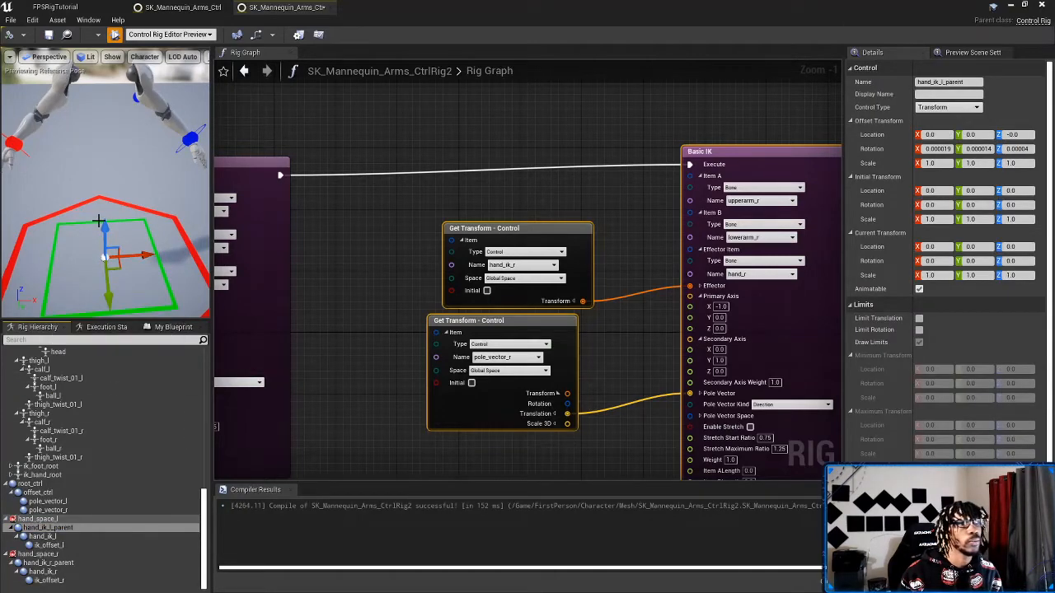
{"action": "right_click_drag", "start_coordinate": [124, 206], "coordinate": [112, 211]}
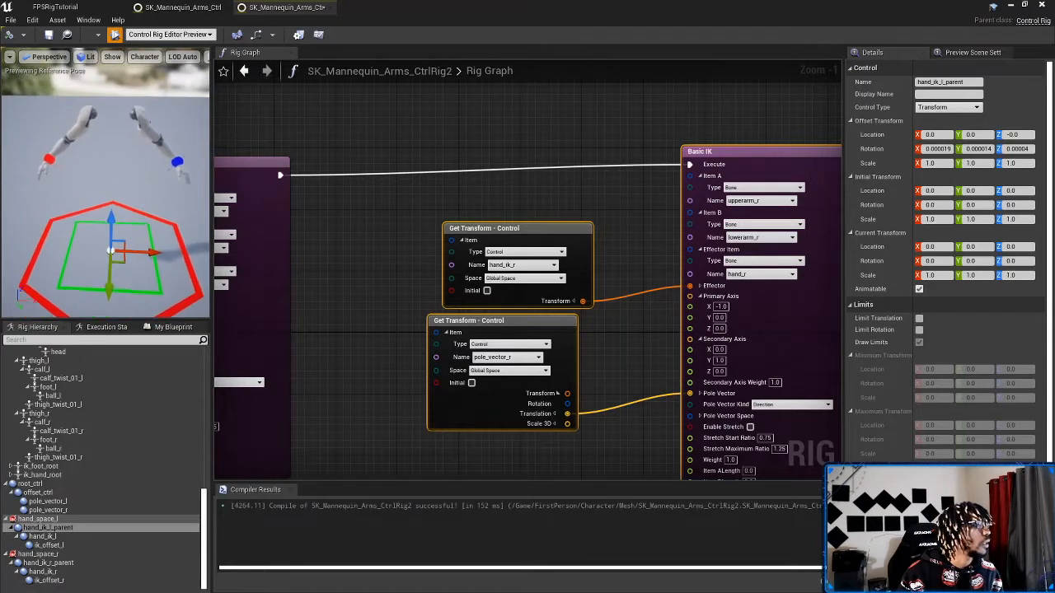
{"action": "right_click", "coordinate": [59, 531]}
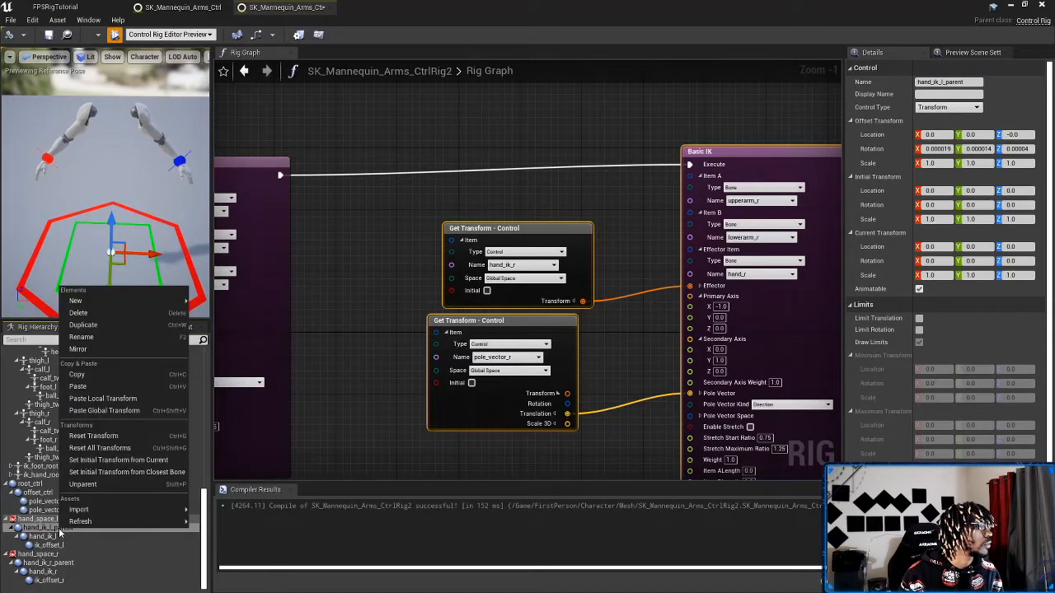
{"action": "left_click", "coordinate": [123, 259]}
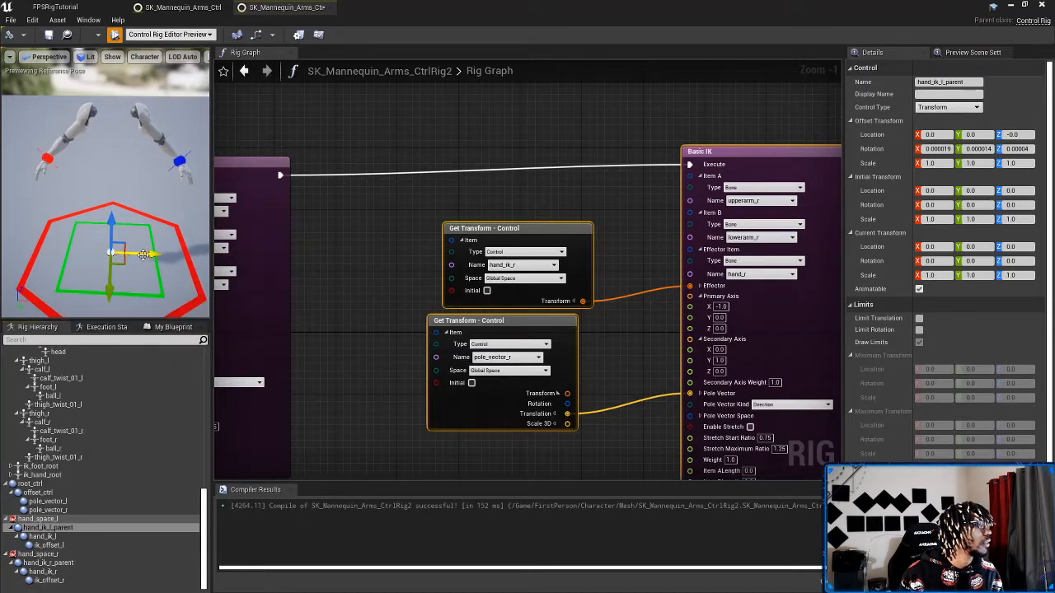
{"action": "left_click", "coordinate": [59, 531]}
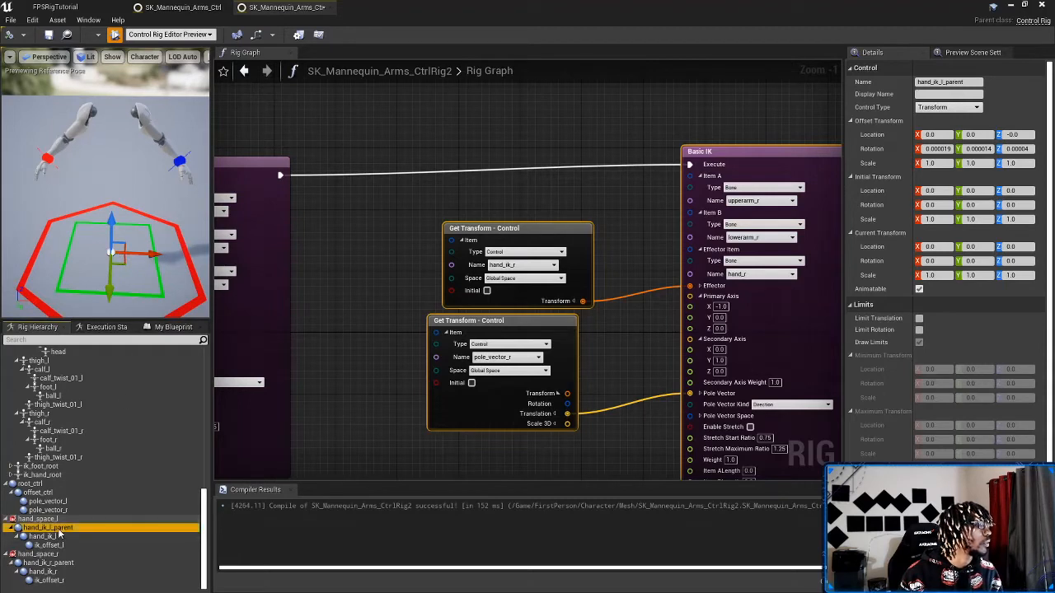
{"action": "right_click_drag", "start_coordinate": [116, 272], "coordinate": [49, 268]}
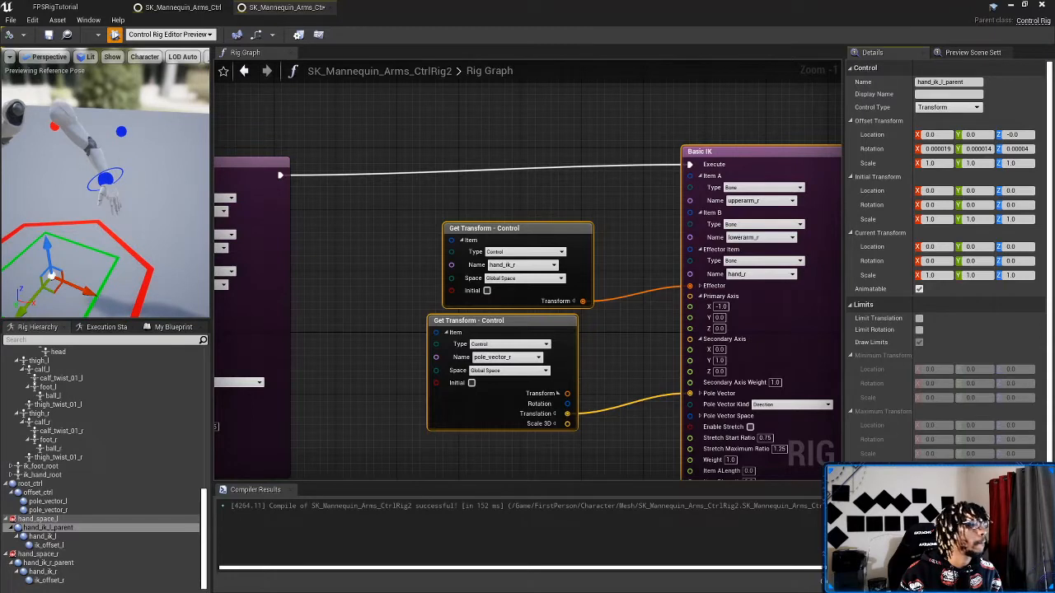
{"action": "left_click", "coordinate": [106, 179]}
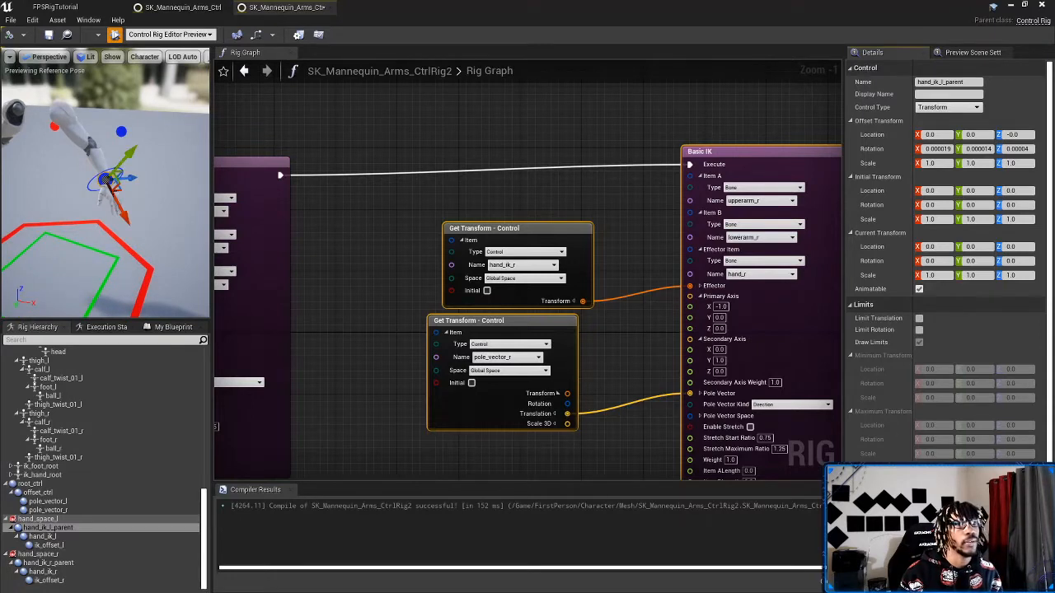
{"action": "key", "text": "ctrl+z"}
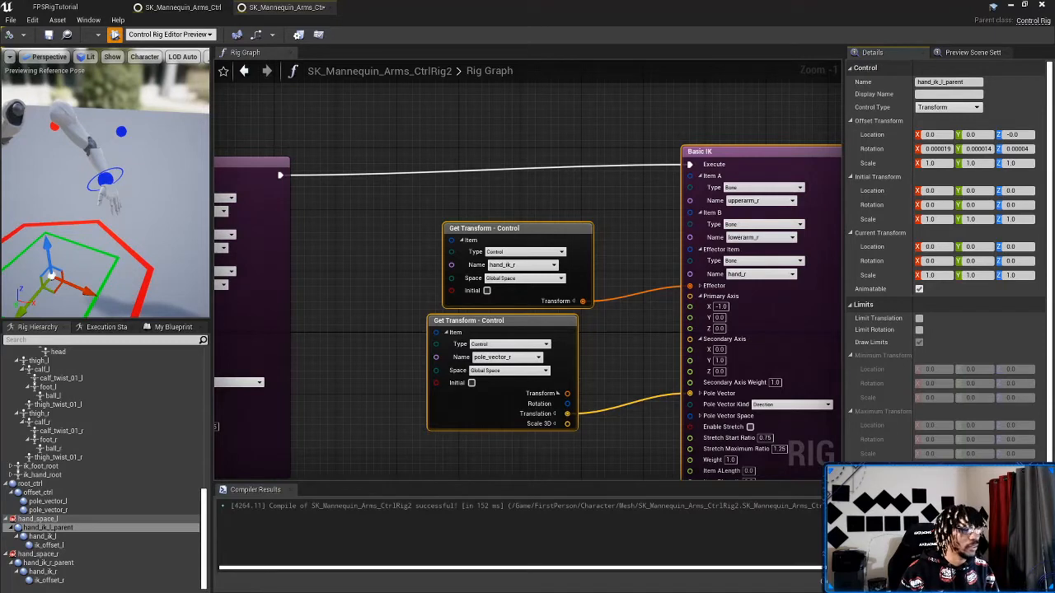
Step: Set the initial transform of the hand_ik_l_parent control from its closest bone
{"action": "right_click", "coordinate": [70, 527]}
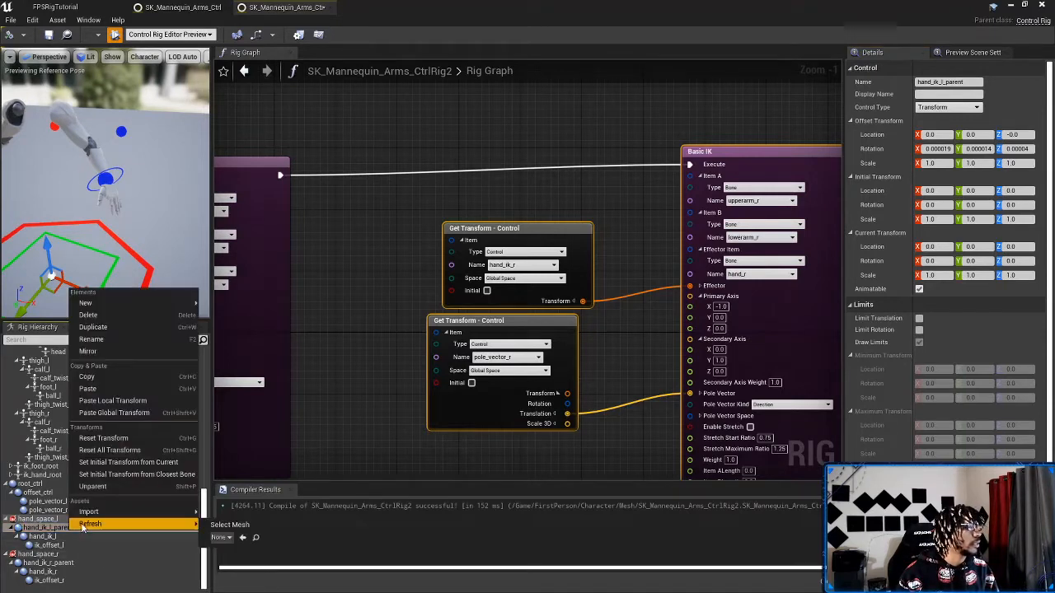
{"action": "left_click", "coordinate": [121, 475]}
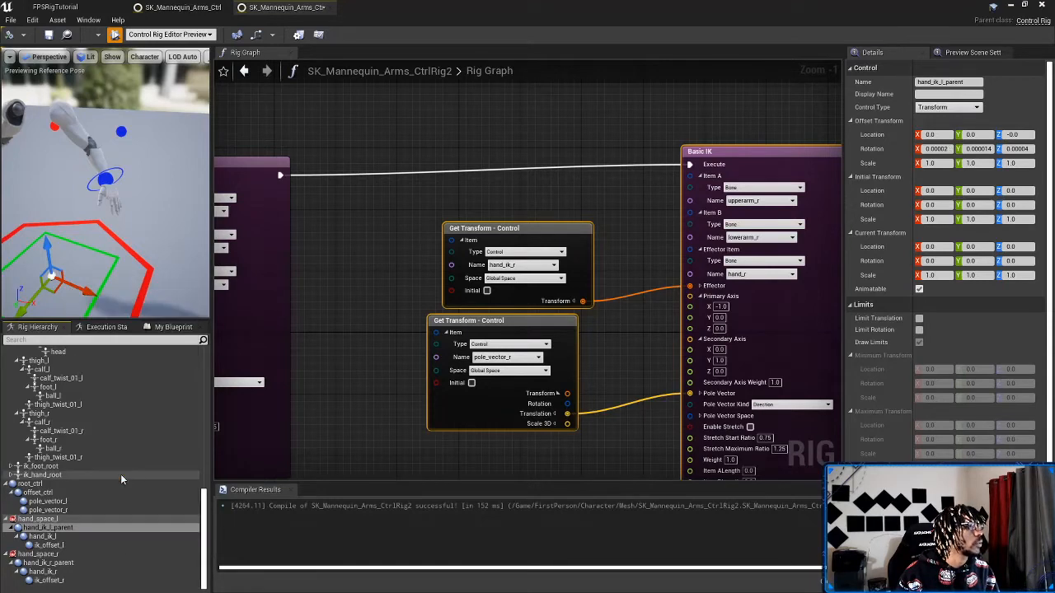
Step: Set the initial transform of the hand_ik_r_parent control from its closest bone
{"action": "left_click", "coordinate": [64, 563]}
{"action": "right_click", "coordinate": [63, 564]}
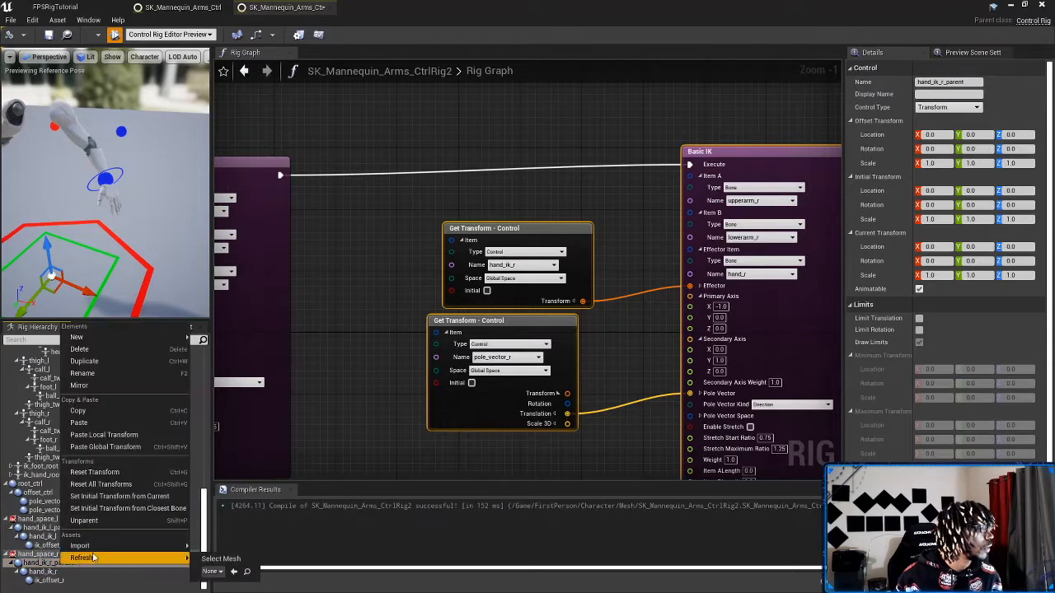
{"action": "left_click", "coordinate": [123, 559]}
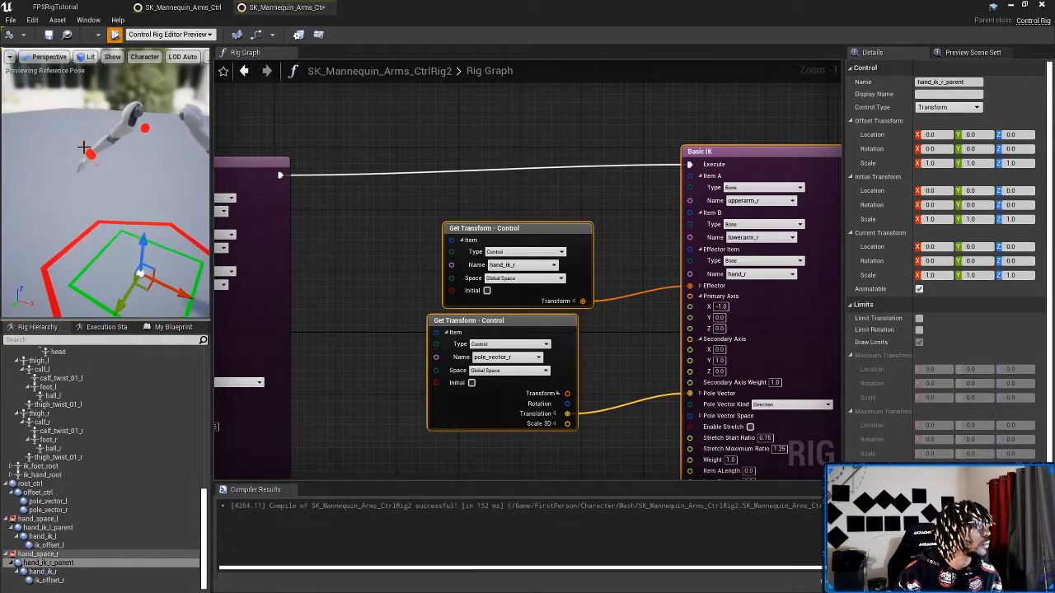
{"action": "left_click", "coordinate": [43, 571]}
{"action": "left_click", "coordinate": [66, 563]}
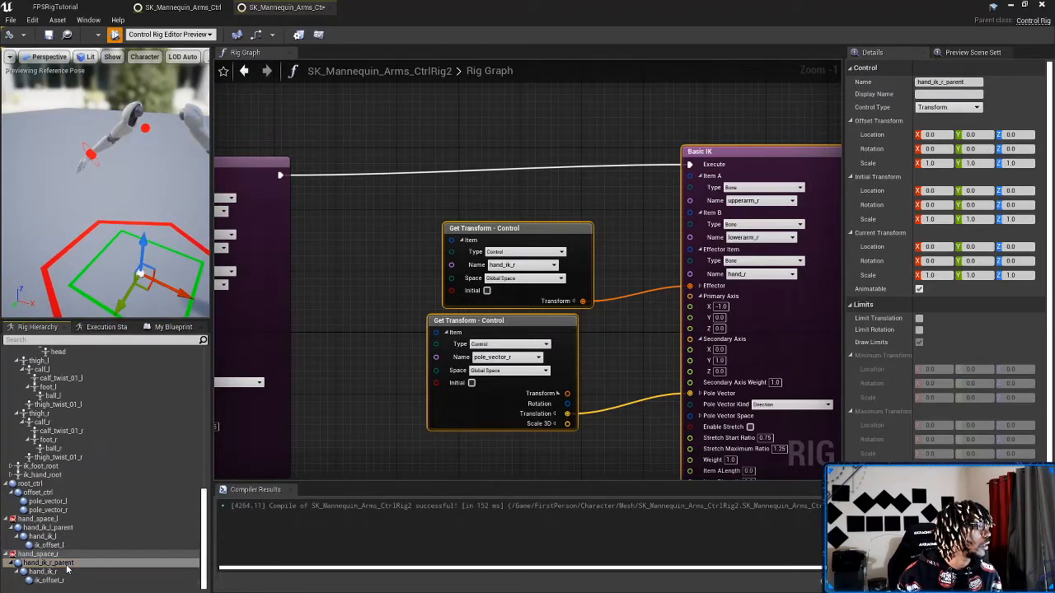
{"action": "right_click", "coordinate": [66, 563]}
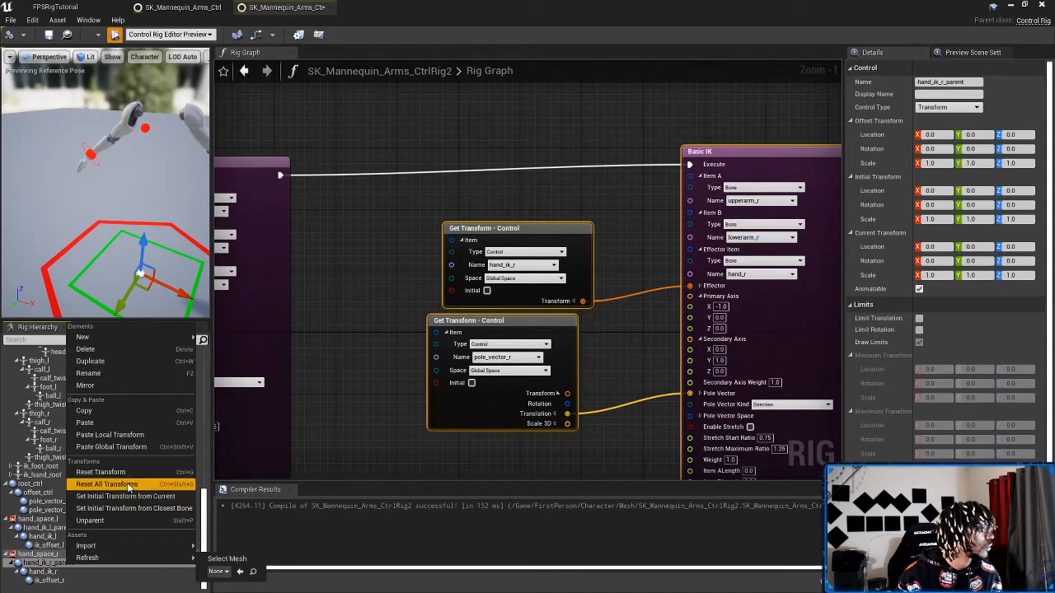
{"action": "left_click", "coordinate": [126, 508]}
Step: Select the hand_ik_r control in the viewport and check its placement and orientation on the right hand
{"action": "left_click", "coordinate": [89, 154]}
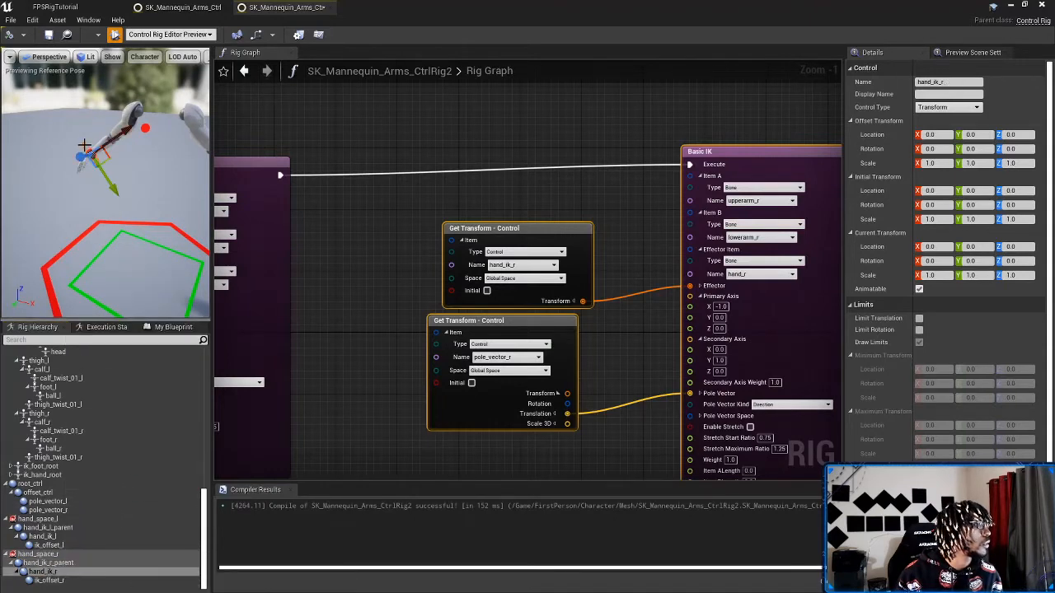
{"action": "right_click_drag", "start_coordinate": [87, 148], "coordinate": [124, 128]}
{"action": "right_click_drag", "start_coordinate": [124, 186], "coordinate": [43, 169]}
{"action": "left_click", "coordinate": [171, 188]}
{"action": "left_click", "coordinate": [47, 180]}
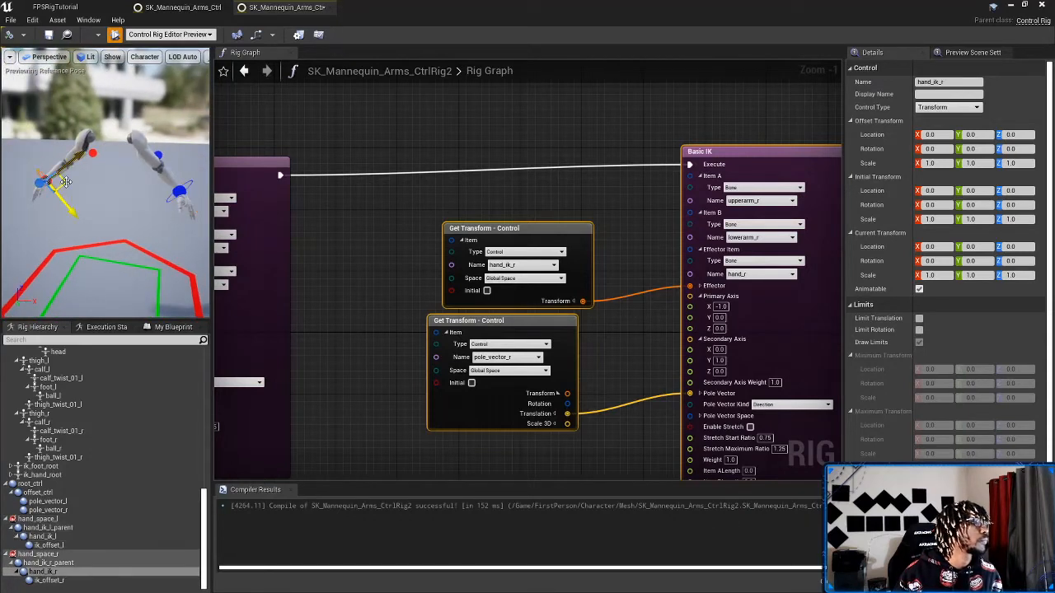
{"action": "mouse_move", "coordinate": [66, 184]}
{"action": "left_mouse_down"}
{"action": "mouse_move", "coordinate": [79, 165]}
{"action": "mouse_move", "coordinate": [50, 176]}
{"action": "left_mouse_up"}
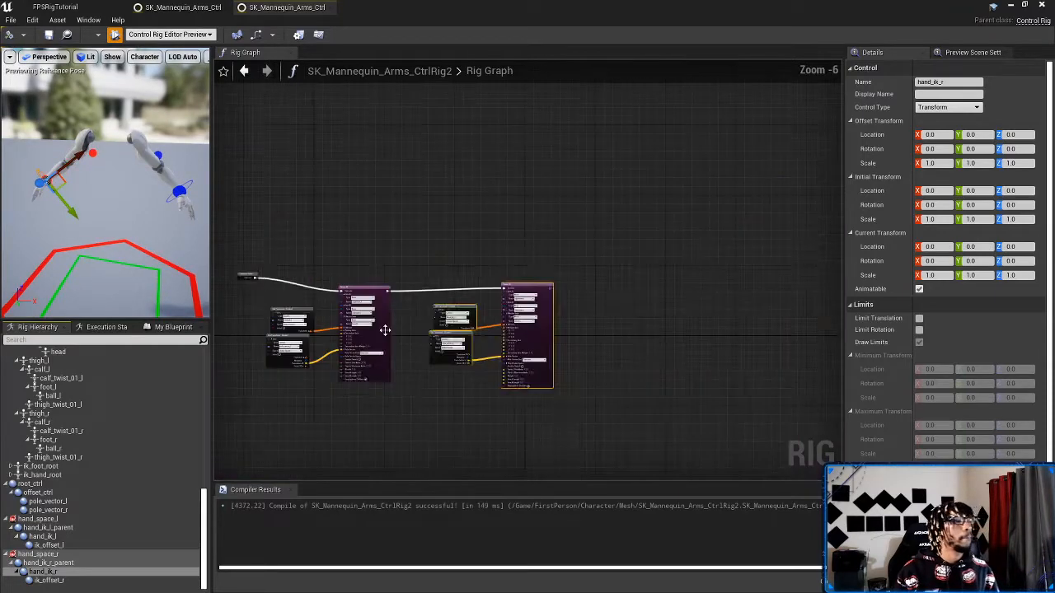
Step: Move the Forwards Solve node farther away from the first Basic IK node, level with its Execute pin
{"action": "right_click_drag", "start_coordinate": [384, 330], "coordinate": [641, 242]}
{"action": "scroll", "coordinate": [559, 233], "scroll_direction": "up", "scroll_amount": 3}
{"action": "right_click_drag", "start_coordinate": [559, 233], "coordinate": [723, 268]}
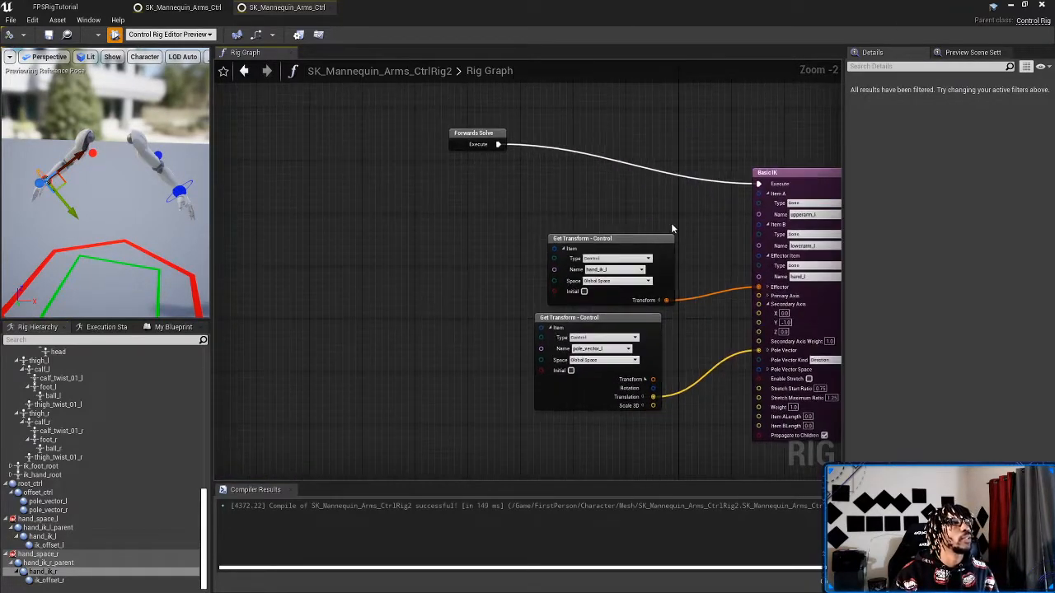
{"action": "left_click_drag", "start_coordinate": [470, 145], "coordinate": [272, 190]}
{"action": "scroll", "coordinate": [476, 205], "scroll_direction": "down", "scroll_amount": 5}
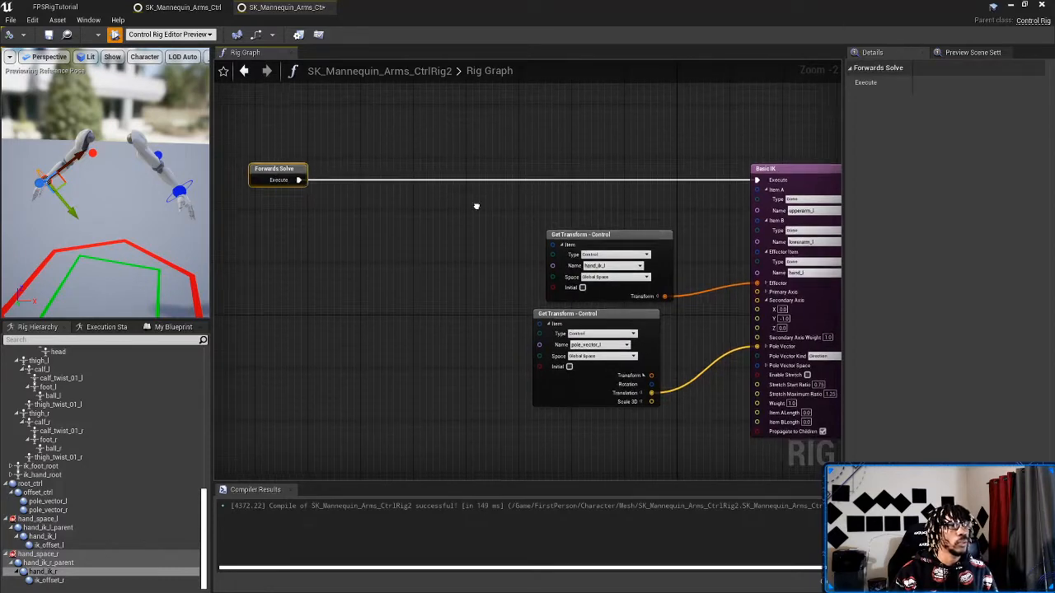
Step: Move both Basic IK nodes with their Get Transform nodes farther from Forwards Solve to free up graph space
{"action": "right_click_drag", "start_coordinate": [308, 140], "coordinate": [374, 228]}
{"action": "left_click_drag", "start_coordinate": [355, 179], "coordinate": [782, 410]}
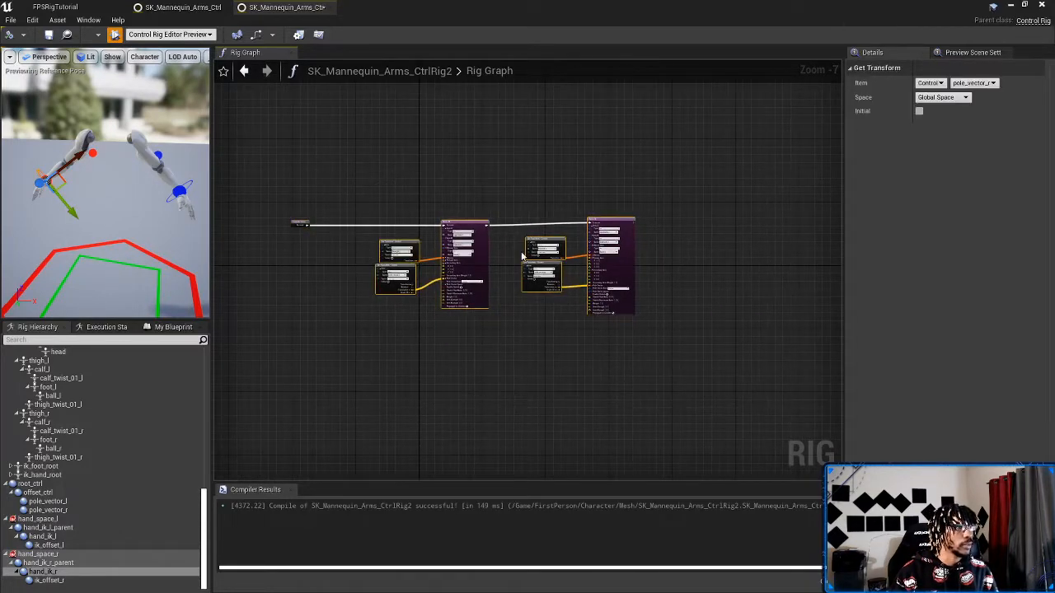
{"action": "left_click_drag", "start_coordinate": [470, 225], "coordinate": [612, 222]}
{"action": "left_click", "coordinate": [453, 234]}
Step: Add a Project to new Parent node and place it just below the Forwards Solve node
{"action": "right_click_drag", "start_coordinate": [411, 239], "coordinate": [479, 250]}
{"action": "scroll", "coordinate": [521, 252], "scroll_direction": "up", "scroll_amount": 3}
{"action": "scroll", "coordinate": [523, 257], "scroll_direction": "down", "scroll_amount": 2}
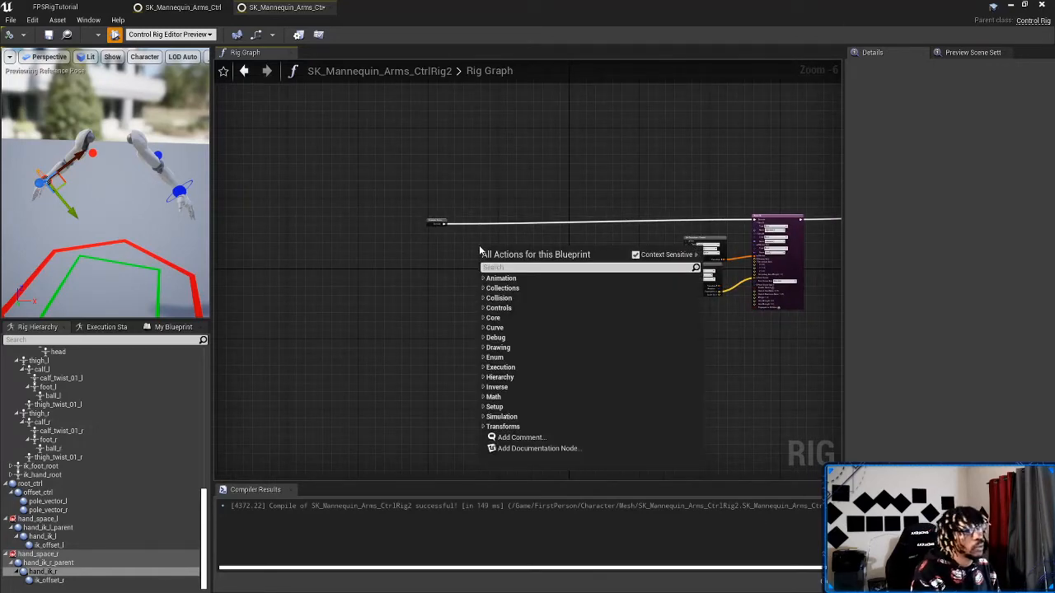
{"action": "type", "text": "pro"}
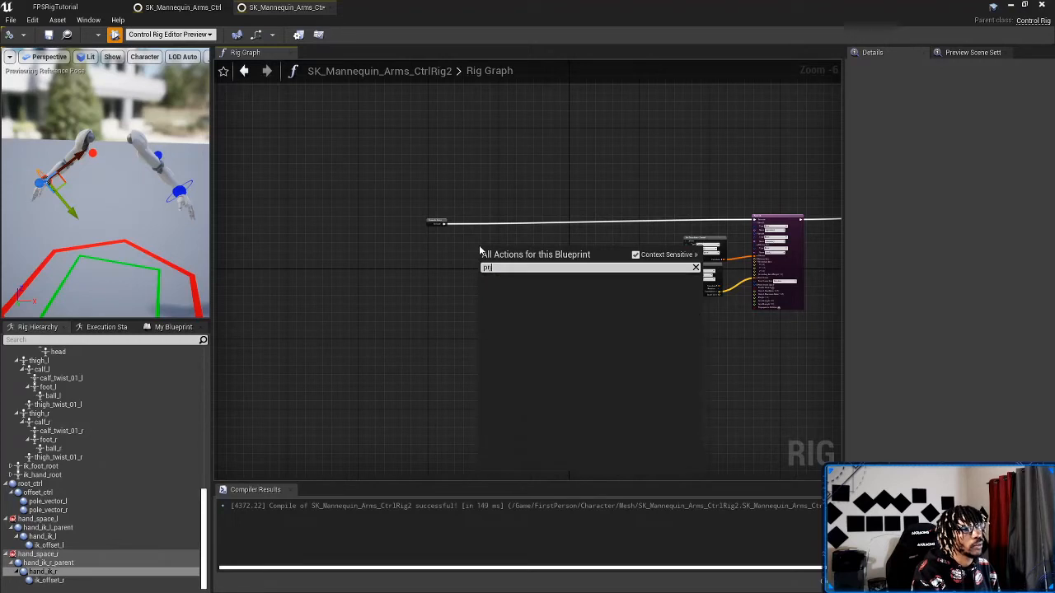
{"action": "type", "text": "j"}
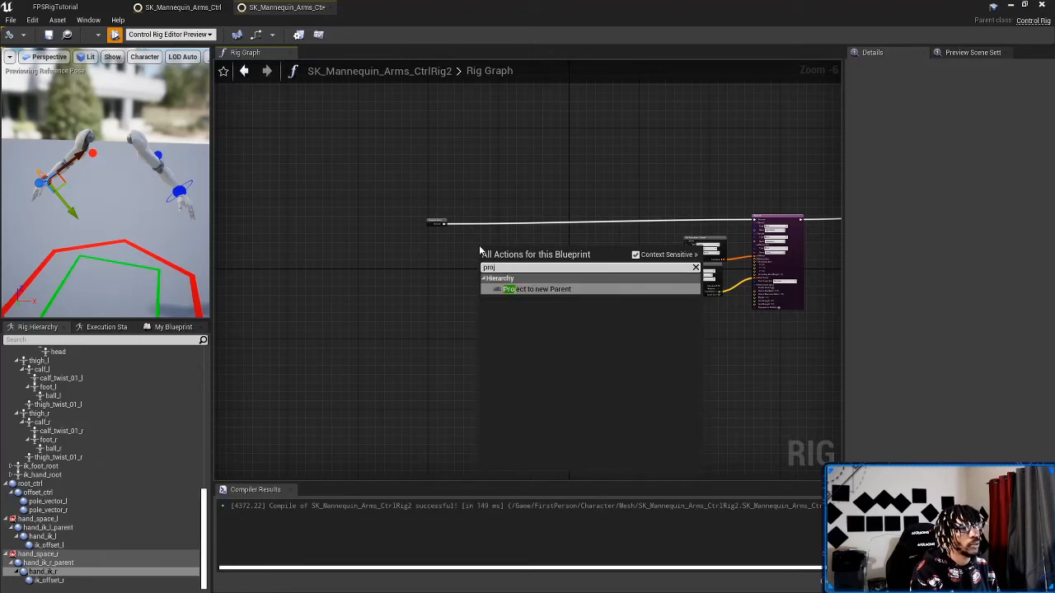
{"action": "left_click", "coordinate": [552, 289]}
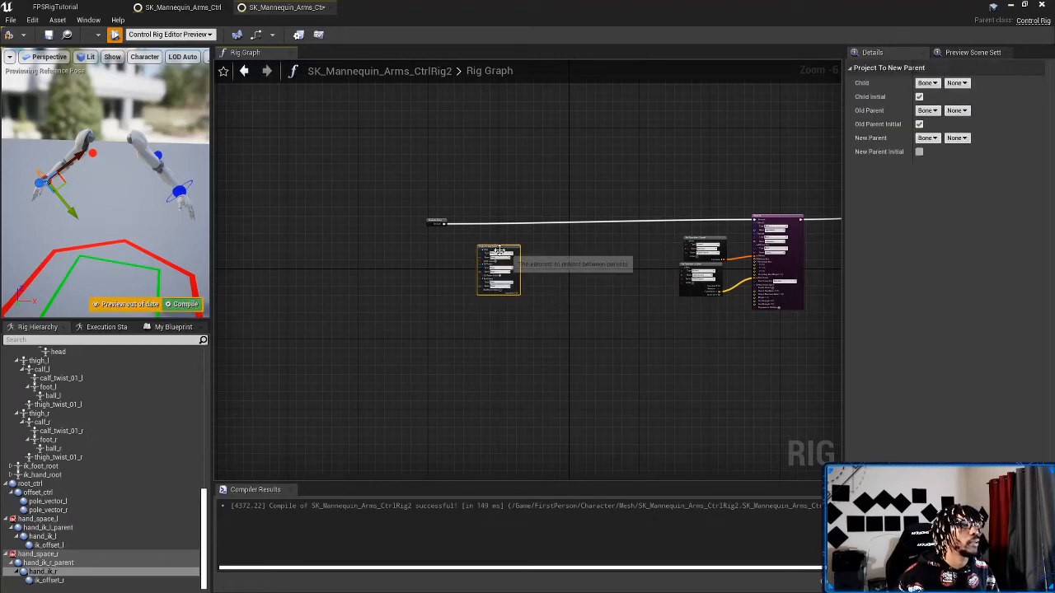
{"action": "left_click_drag", "start_coordinate": [499, 250], "coordinate": [458, 245]}
{"action": "scroll", "coordinate": [455, 268], "scroll_direction": "up", "scroll_amount": 5}
{"action": "right_click_drag", "start_coordinate": [580, 283], "coordinate": [493, 365]}
{"action": "left_click_drag", "start_coordinate": [379, 271], "coordinate": [370, 294]}
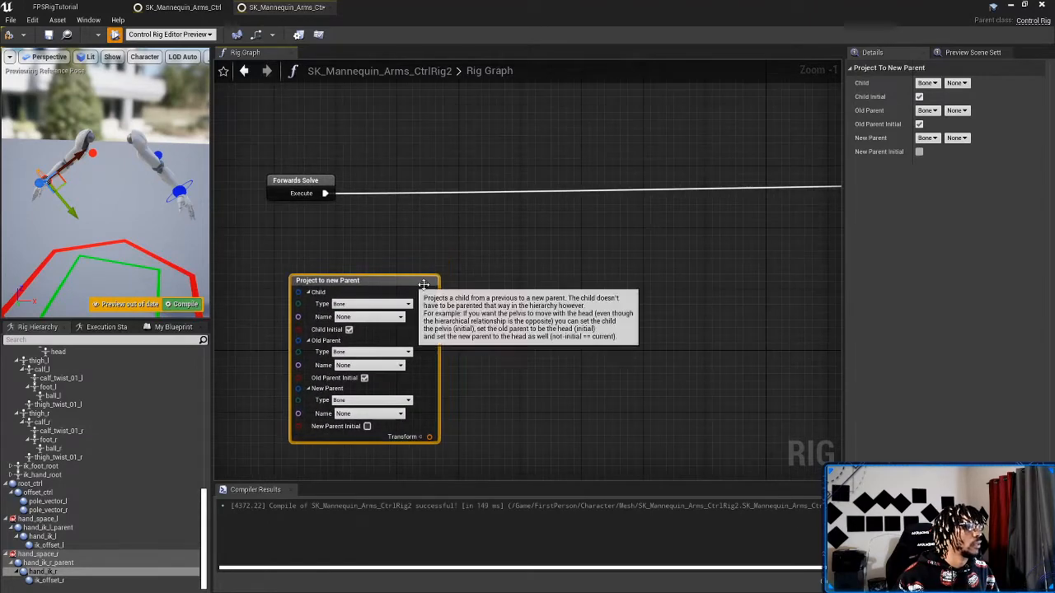
{"action": "right_click_drag", "start_coordinate": [528, 313], "coordinate": [496, 230]}
Step: Add a Get Transform node beside Project to new Parent and place a duplicate directly beneath it
{"action": "right_click", "coordinate": [502, 220]}
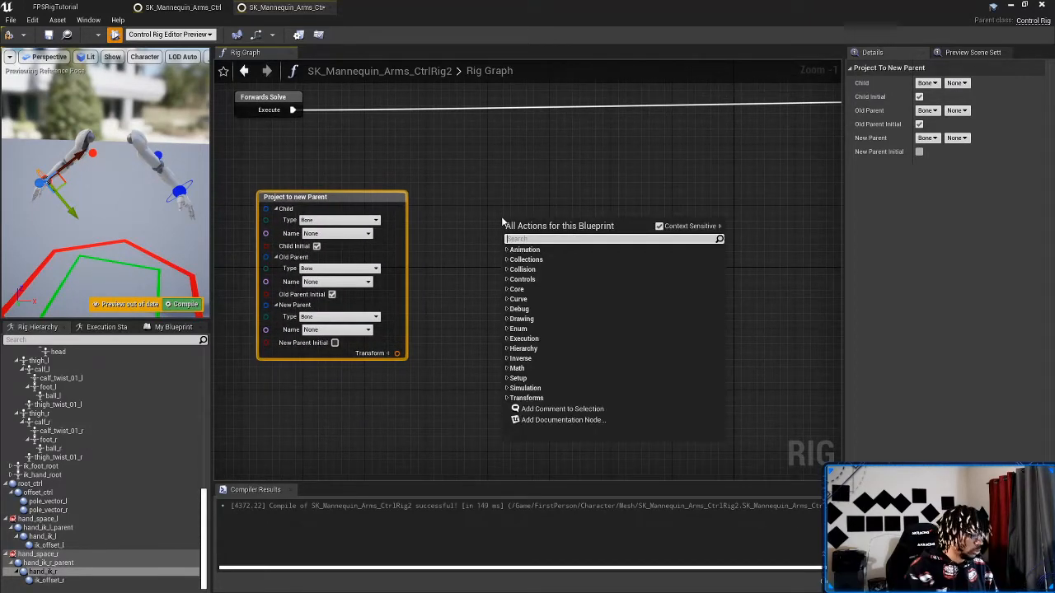
{"action": "type", "text": "gettr"}
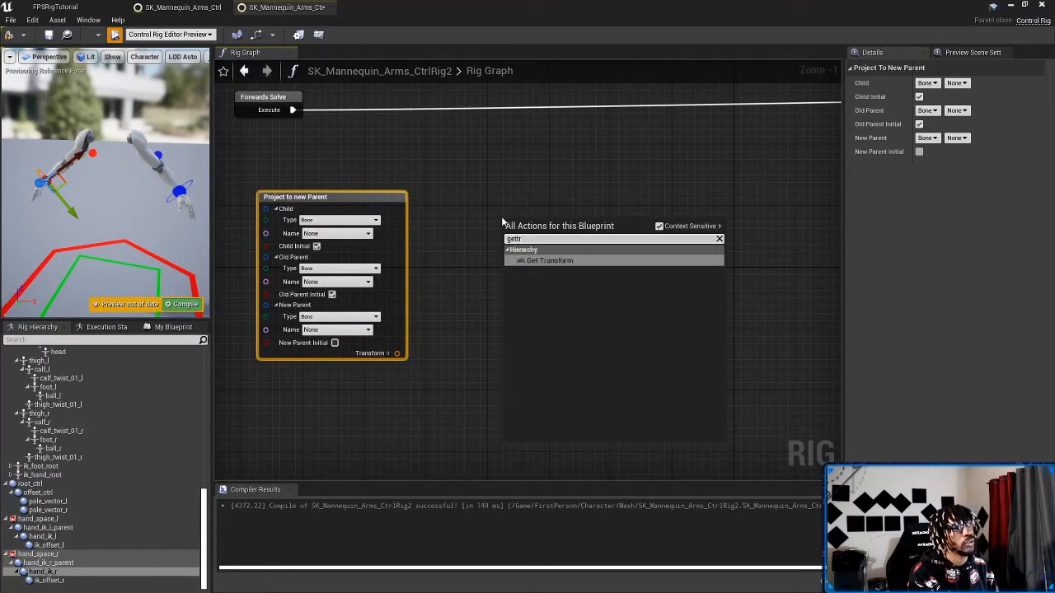
{"action": "key", "text": "Return"}
{"action": "left_click_drag", "start_coordinate": [509, 216], "coordinate": [450, 147]}
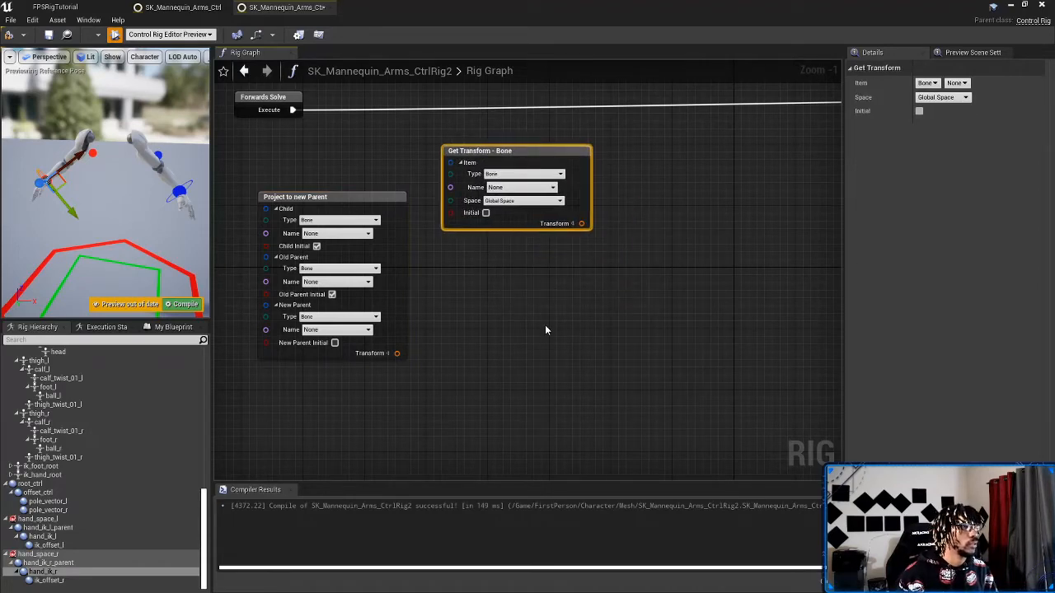
{"action": "key", "text": "ctrl+c"}
{"action": "key", "text": "ctrl+v"}
{"action": "left_click_drag", "start_coordinate": [590, 333], "coordinate": [483, 246]}
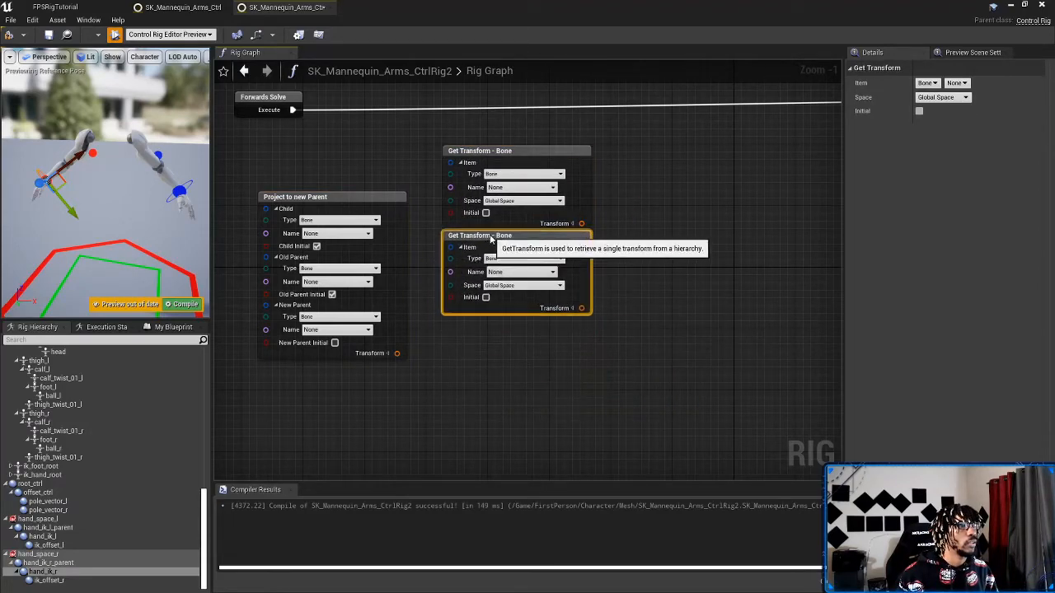
Step: Add a Set Transform node to the right of the two new Get Transform nodes
{"action": "right_click_drag", "start_coordinate": [746, 237], "coordinate": [589, 284]}
{"action": "right_click", "coordinate": [590, 280]}
{"action": "type", "text": "set"}
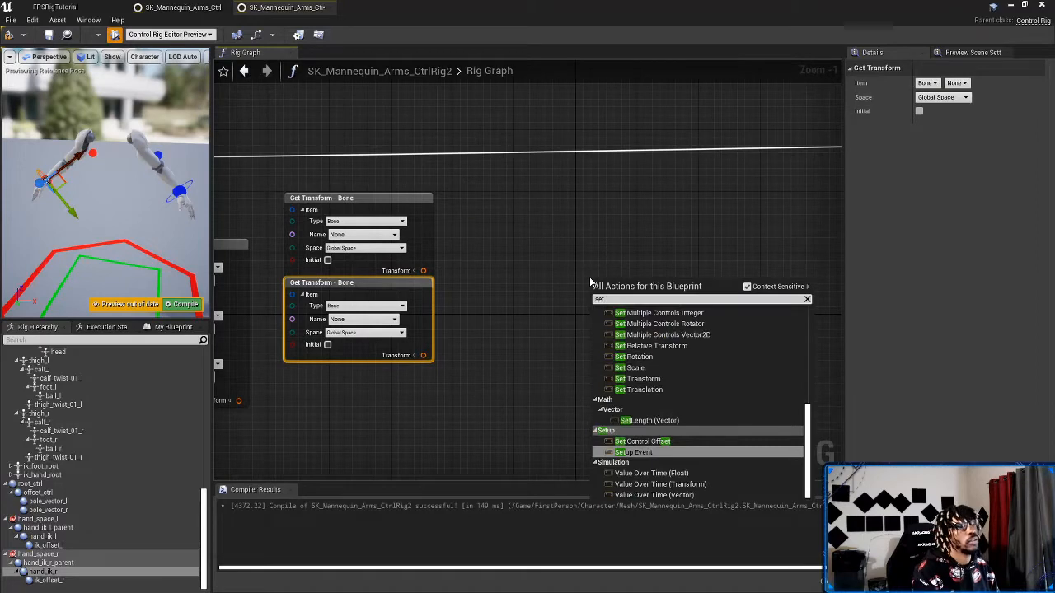
{"action": "type", "text": "tra"}
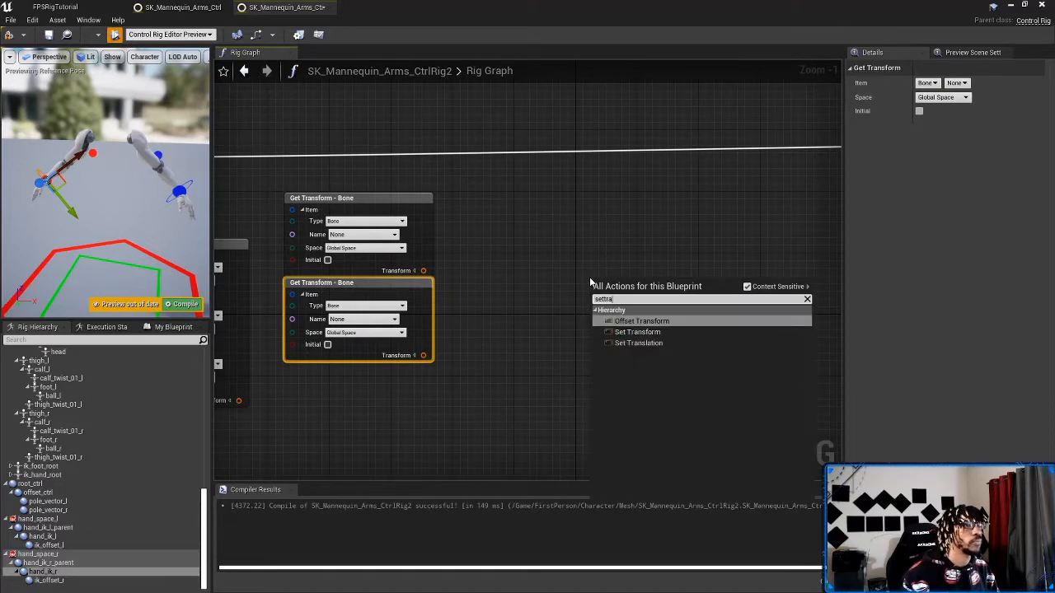
{"action": "left_click", "coordinate": [634, 332]}
{"action": "left_click_drag", "start_coordinate": [672, 282], "coordinate": [640, 242]}
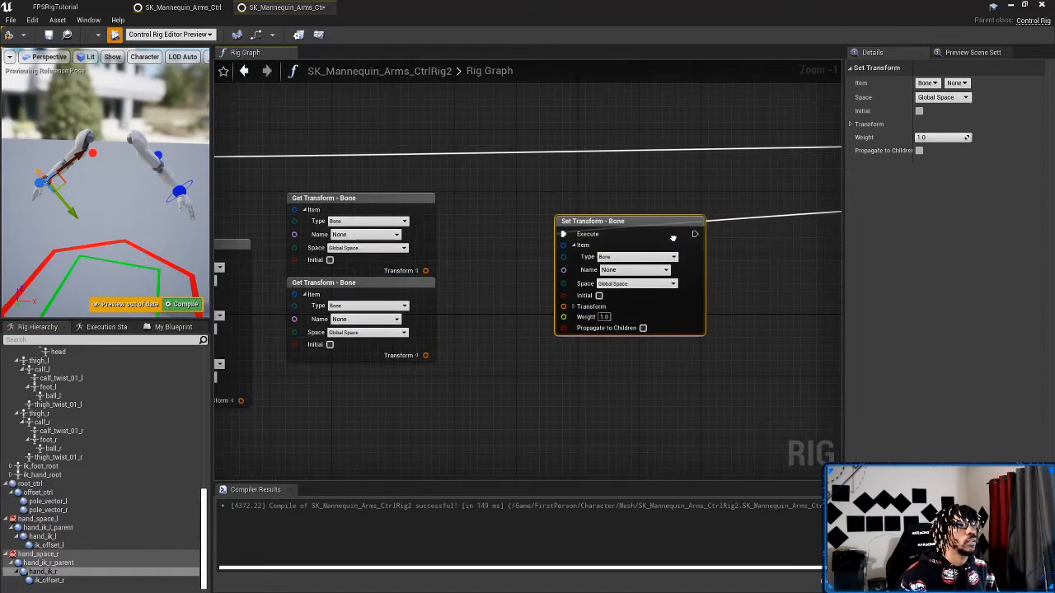
Step: Add a Sequence node connected to the execution output of Forwards Solve
{"action": "right_click_drag", "start_coordinate": [679, 206], "coordinate": [732, 262]}
{"action": "scroll", "coordinate": [721, 253], "scroll_direction": "down", "scroll_amount": 4}
{"action": "scroll", "coordinate": [569, 236], "scroll_direction": "up", "scroll_amount": 2}
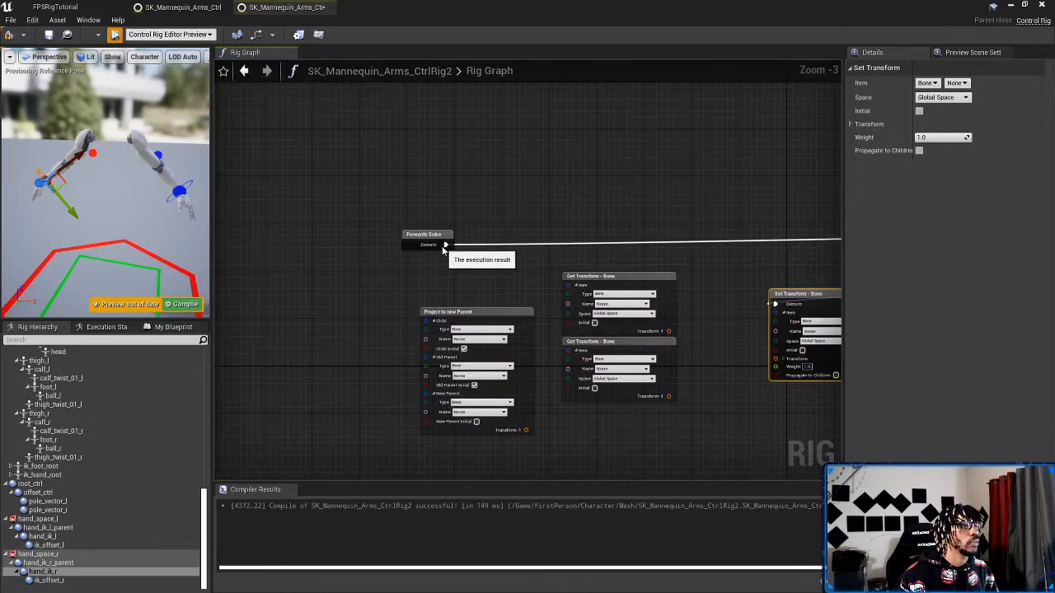
{"action": "left_click_drag", "start_coordinate": [445, 244], "coordinate": [548, 225]}
{"action": "type", "text": "seq"}
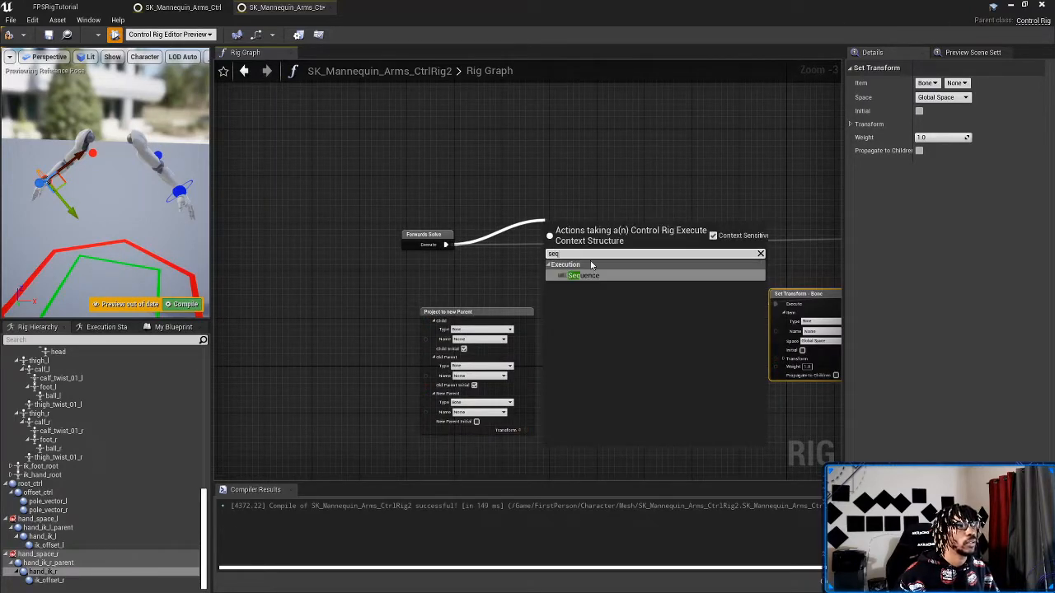
{"action": "left_click", "coordinate": [600, 277]}
{"action": "right_click_drag", "start_coordinate": [618, 232], "coordinate": [545, 179]}
Step: Wire Sequence output A through the Set Transform node to the Basic IK chain, and compile the rig
{"action": "left_click_drag", "start_coordinate": [542, 193], "coordinate": [707, 249]}
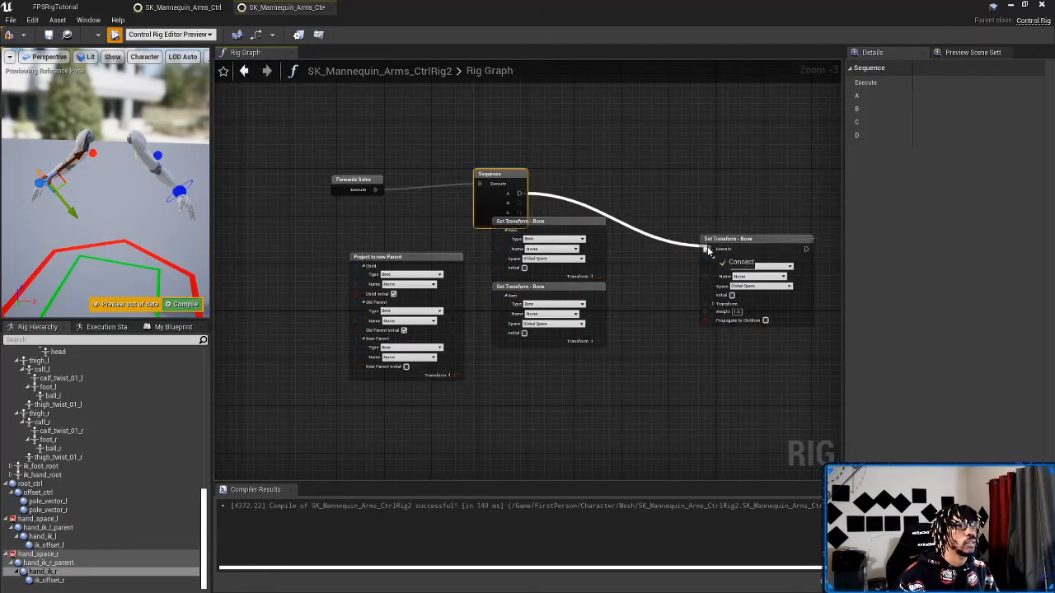
{"action": "right_click_drag", "start_coordinate": [680, 216], "coordinate": [494, 224]}
{"action": "left_click_drag", "start_coordinate": [560, 261], "coordinate": [794, 187]}
{"action": "right_click_drag", "start_coordinate": [478, 248], "coordinate": [808, 257]}
{"action": "left_click", "coordinate": [10, 39]}
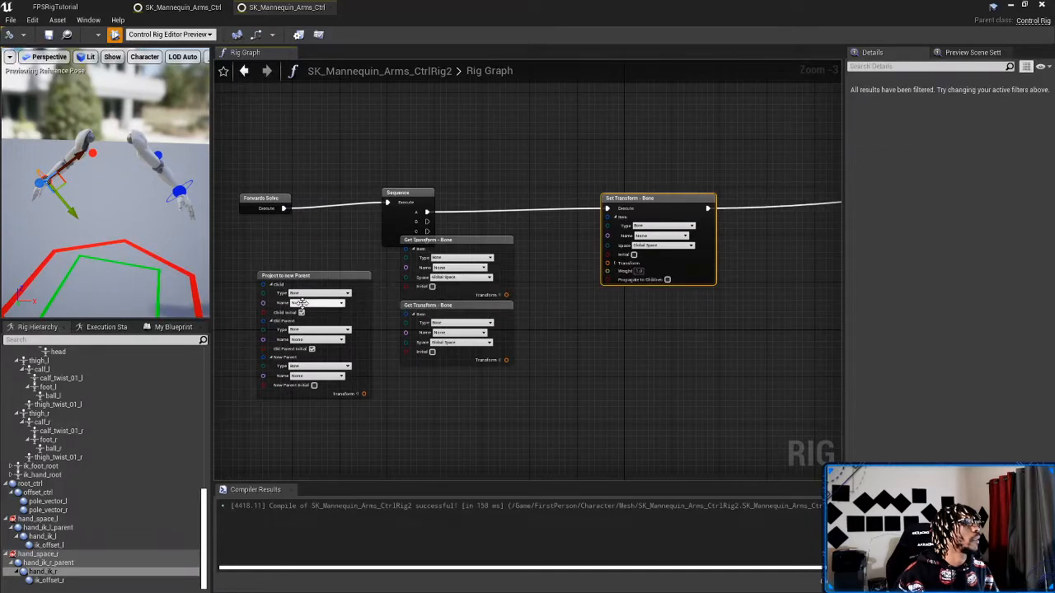
Step: Shift the Project to new Parent and Get Transform nodes clear of the Sequence node, and align Forwards Solve with Sequence
{"action": "right_click_drag", "start_coordinate": [469, 195], "coordinate": [551, 208]}
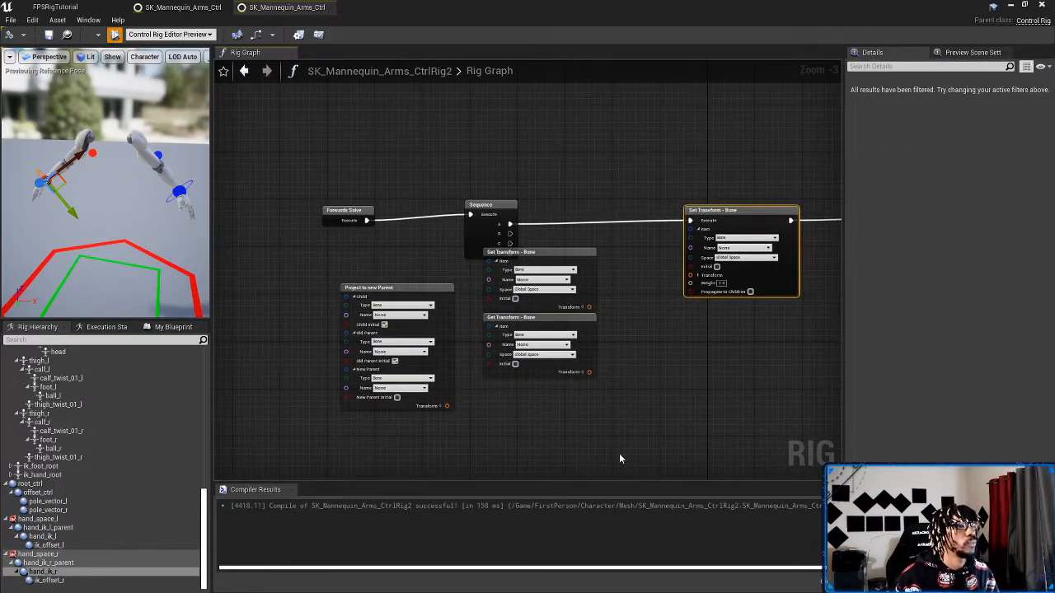
{"action": "left_click_drag", "start_coordinate": [602, 450], "coordinate": [337, 281]}
{"action": "left_click_drag", "start_coordinate": [570, 263], "coordinate": [639, 266]}
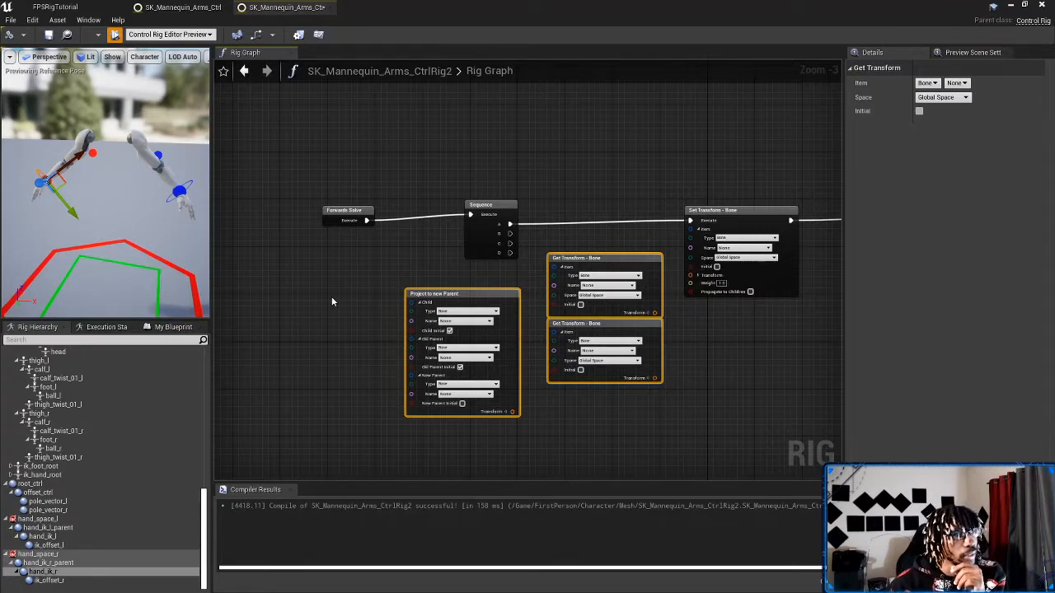
{"action": "left_click_drag", "start_coordinate": [366, 275], "coordinate": [517, 434]}
{"action": "left_click_drag", "start_coordinate": [534, 252], "coordinate": [654, 438]}
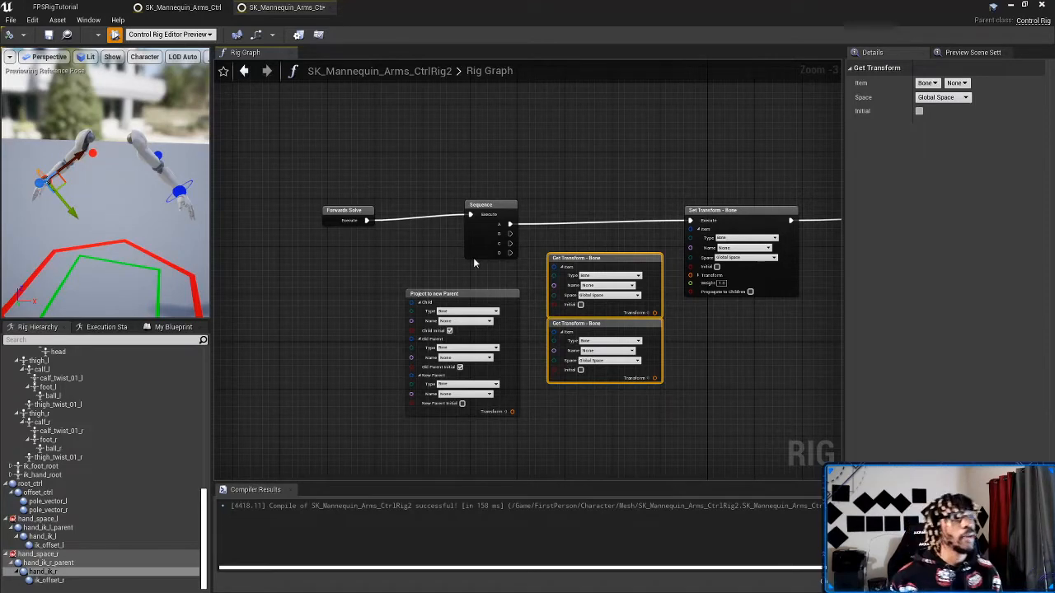
{"action": "left_click_drag", "start_coordinate": [352, 219], "coordinate": [394, 213]}
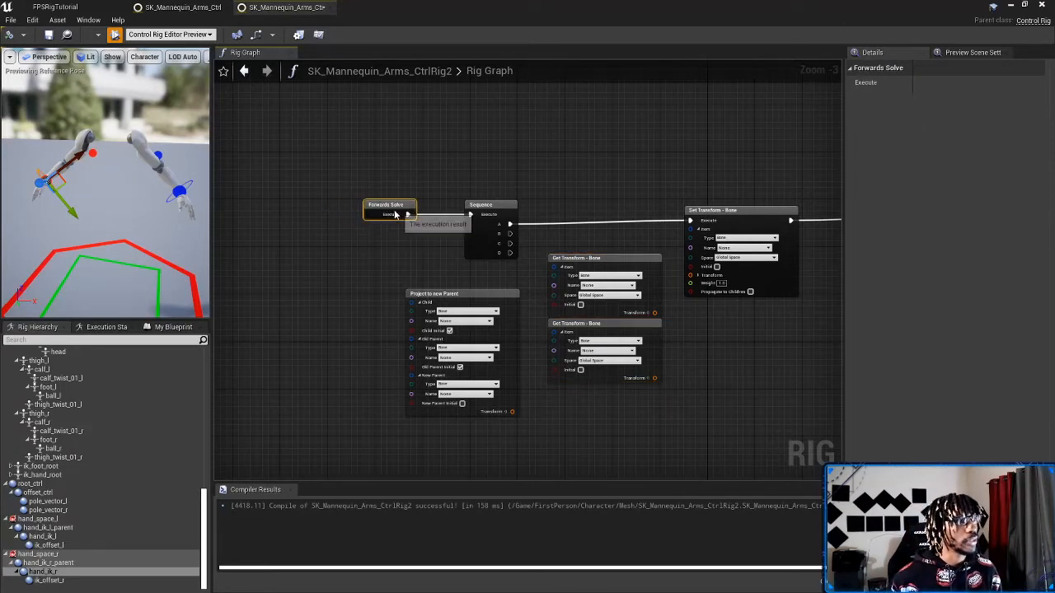
{"action": "mouse_move", "coordinate": [490, 295]}
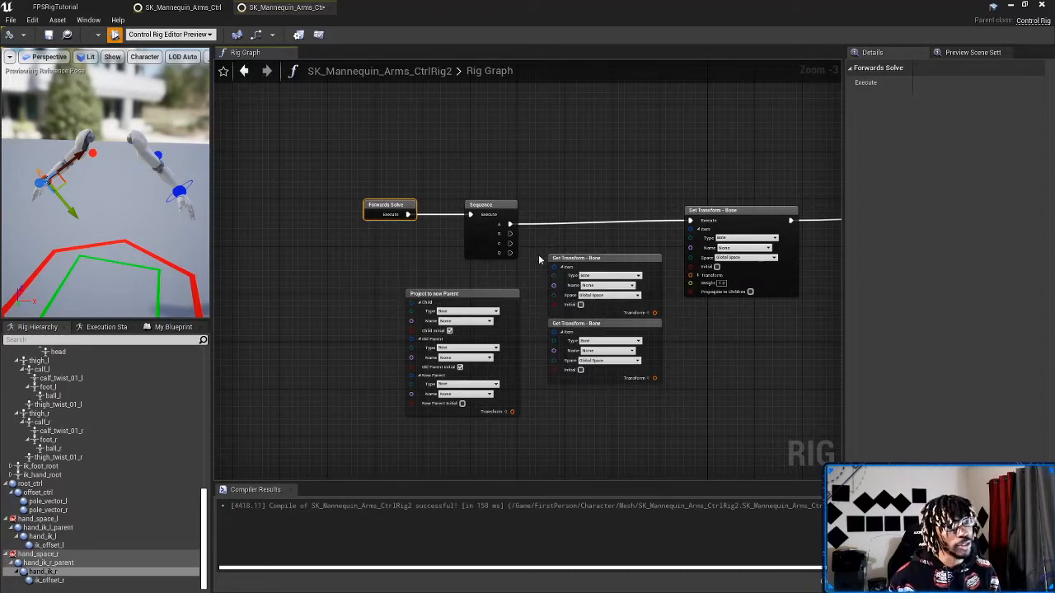
Step: Rearrange the new nodes so the two Get Transform nodes sit to the left of Project to new Parent
{"action": "scroll", "coordinate": [746, 400], "scroll_direction": "up", "scroll_amount": 1}
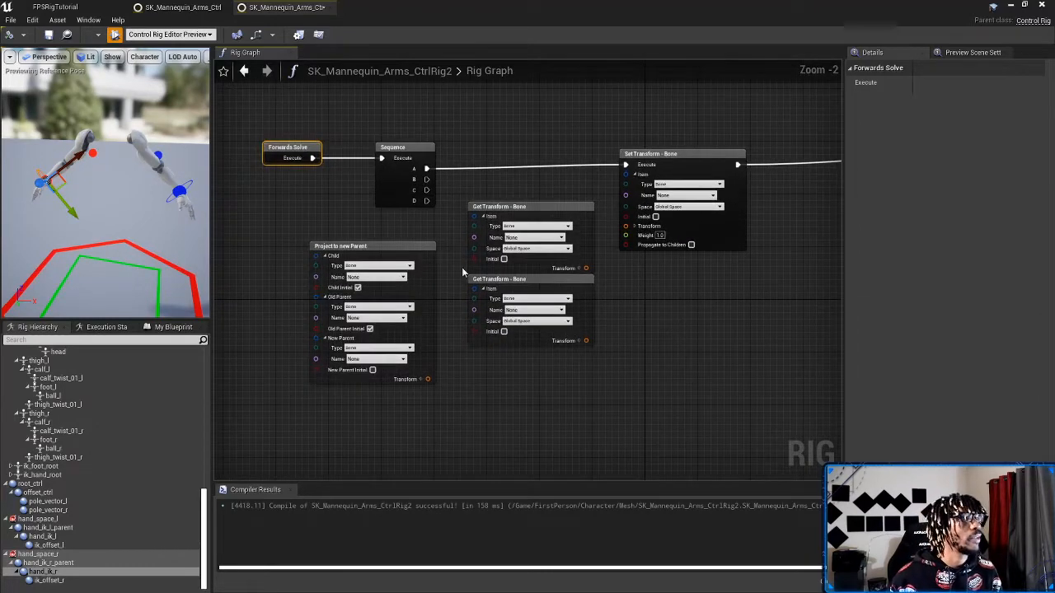
{"action": "left_click_drag", "start_coordinate": [398, 260], "coordinate": [588, 349]}
{"action": "left_click_drag", "start_coordinate": [448, 205], "coordinate": [633, 477]}
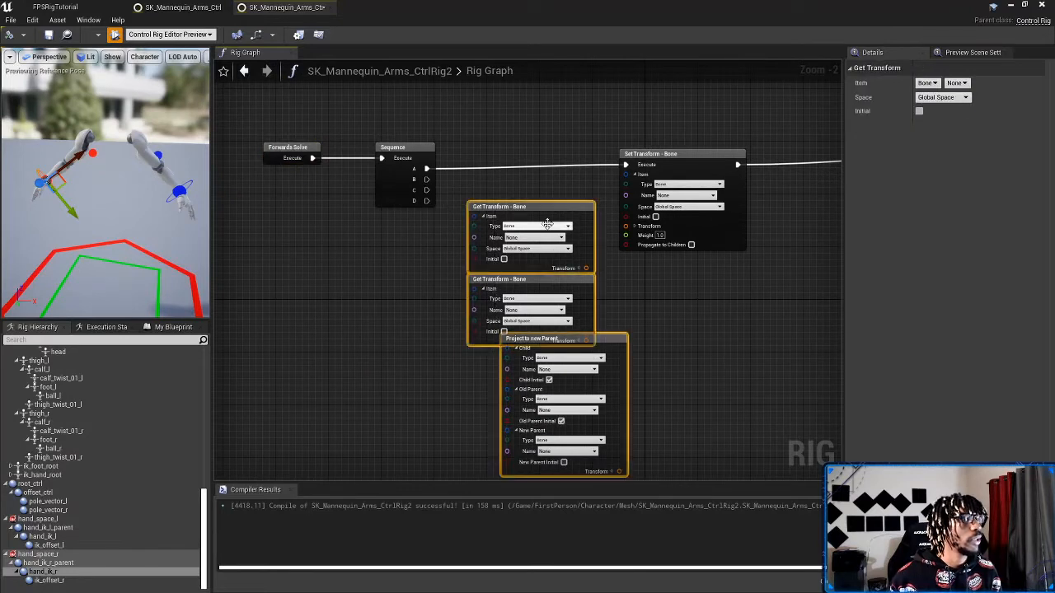
{"action": "left_click_drag", "start_coordinate": [553, 217], "coordinate": [474, 211]}
{"action": "left_click", "coordinate": [322, 309]}
{"action": "left_click_drag", "start_coordinate": [334, 214], "coordinate": [407, 341]}
{"action": "left_click_drag", "start_coordinate": [495, 217], "coordinate": [323, 230]}
Step: Connect Project to new Parent's Transform output to Set Transform's Transform input, and position the projecting node before Set Transform
{"action": "left_click_drag", "start_coordinate": [535, 459], "coordinate": [626, 228]}
{"action": "left_click", "coordinate": [570, 366]}
{"action": "right_click_drag", "start_coordinate": [588, 251], "coordinate": [693, 231]}
{"action": "left_click_drag", "start_coordinate": [597, 209], "coordinate": [621, 209]}
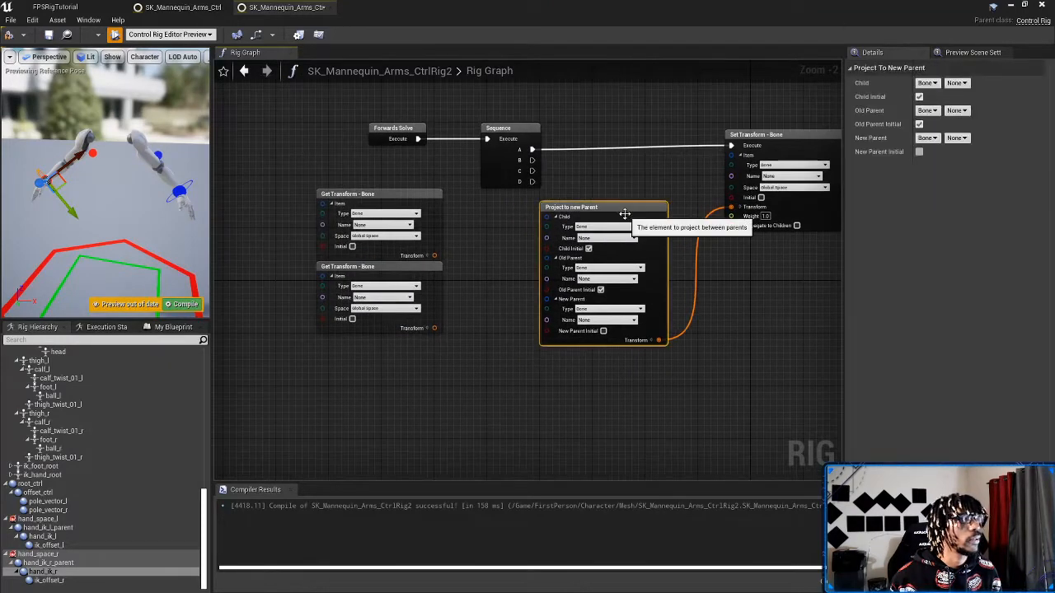
{"action": "scroll", "coordinate": [519, 266], "scroll_direction": "up", "scroll_amount": 1}
{"action": "scroll", "coordinate": [518, 269], "scroll_direction": "up", "scroll_amount": 1}
{"action": "right_click_drag", "start_coordinate": [518, 269], "coordinate": [419, 265]}
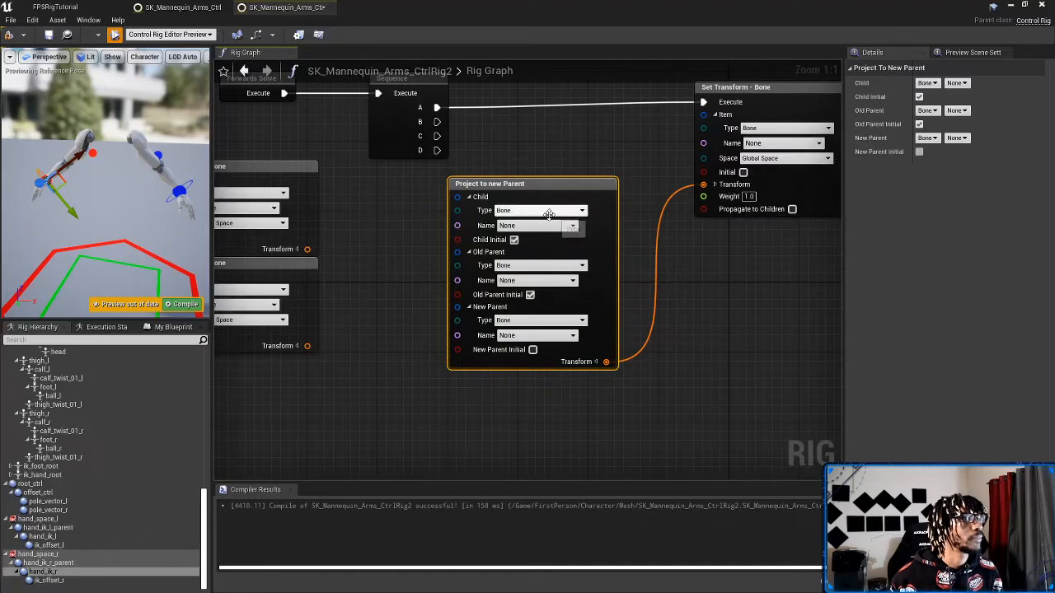
Step: Set the Child of Project to new Parent to the control hand_ik_l_parent and compile the rig
{"action": "right_click_drag", "start_coordinate": [459, 209], "coordinate": [469, 255]}
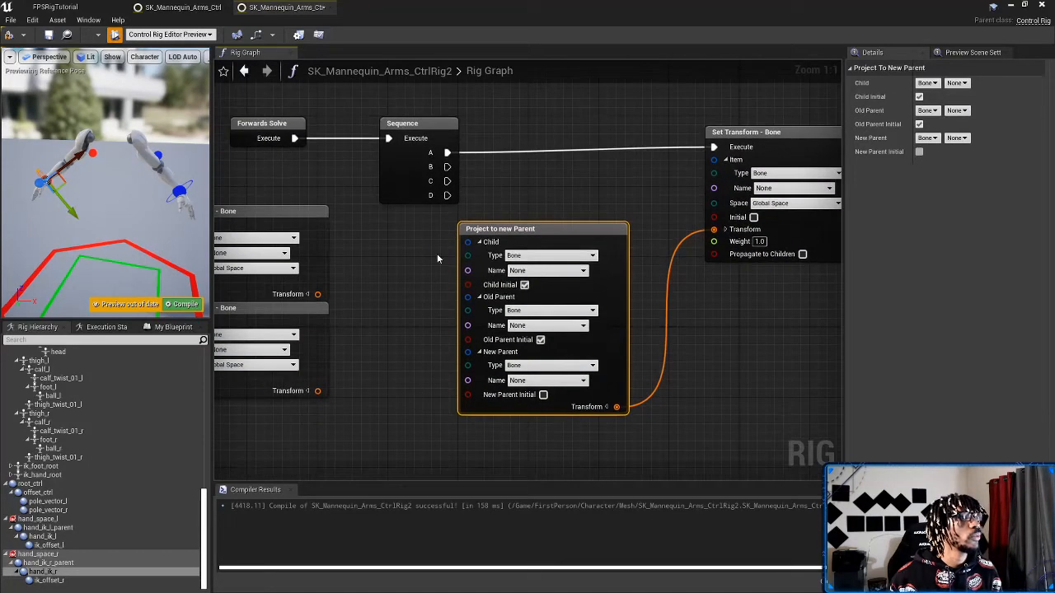
{"action": "left_click", "coordinate": [545, 256]}
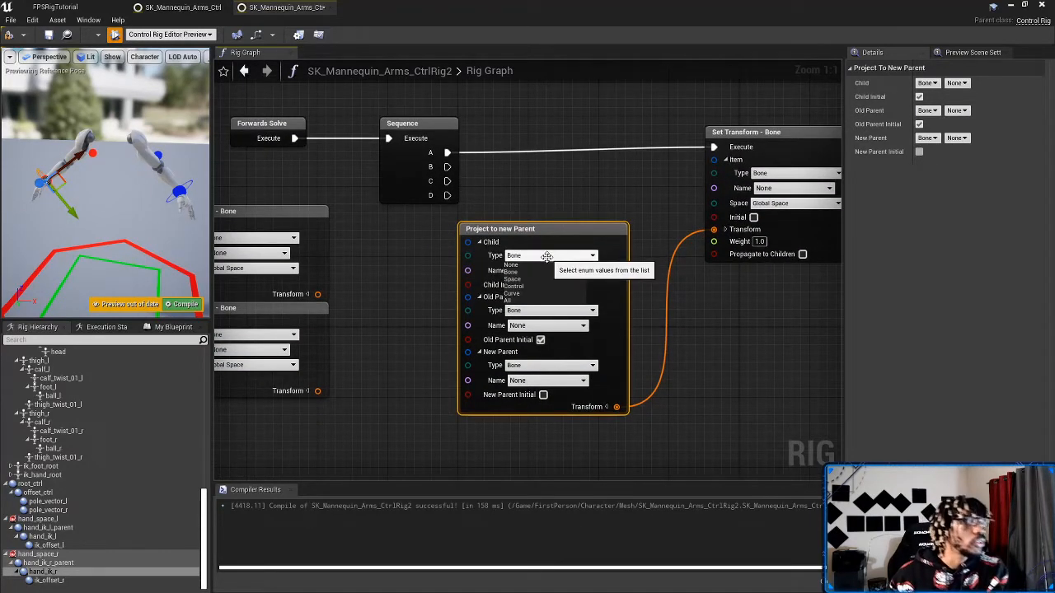
{"action": "left_click", "coordinate": [523, 286]}
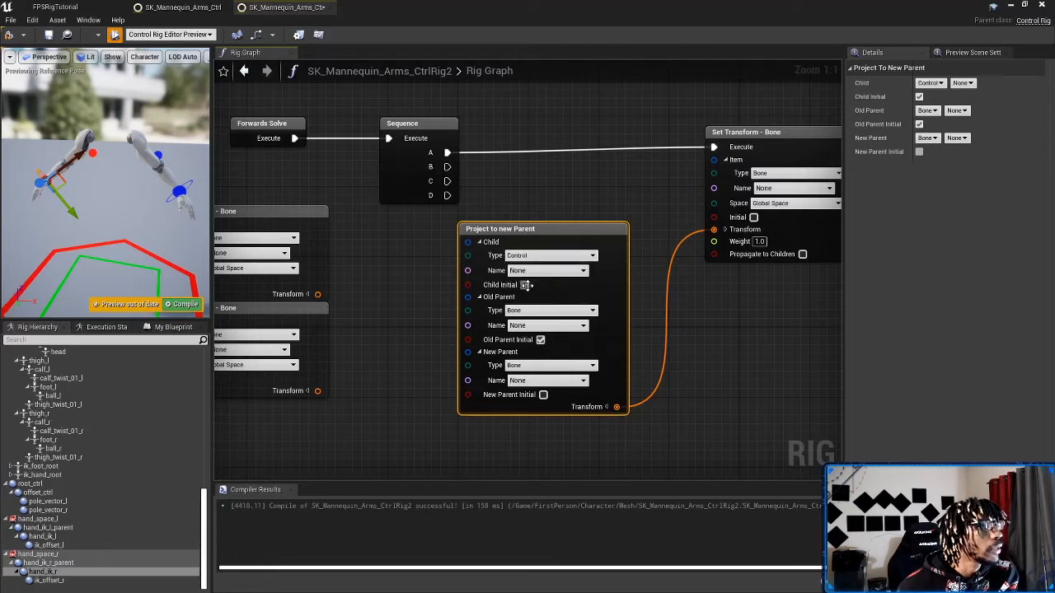
{"action": "left_click", "coordinate": [550, 270]}
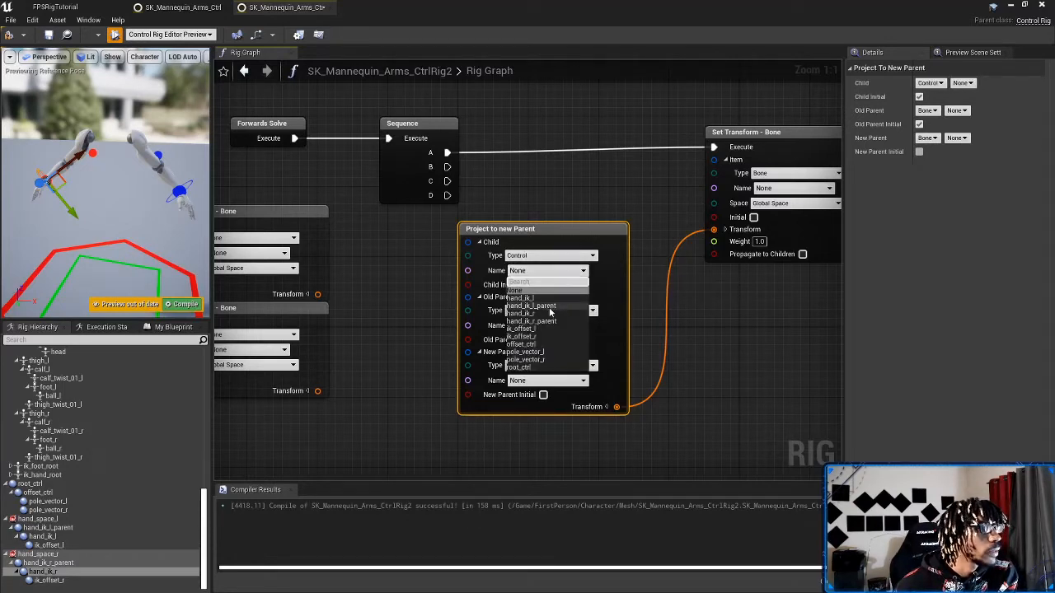
{"action": "left_click", "coordinate": [547, 306]}
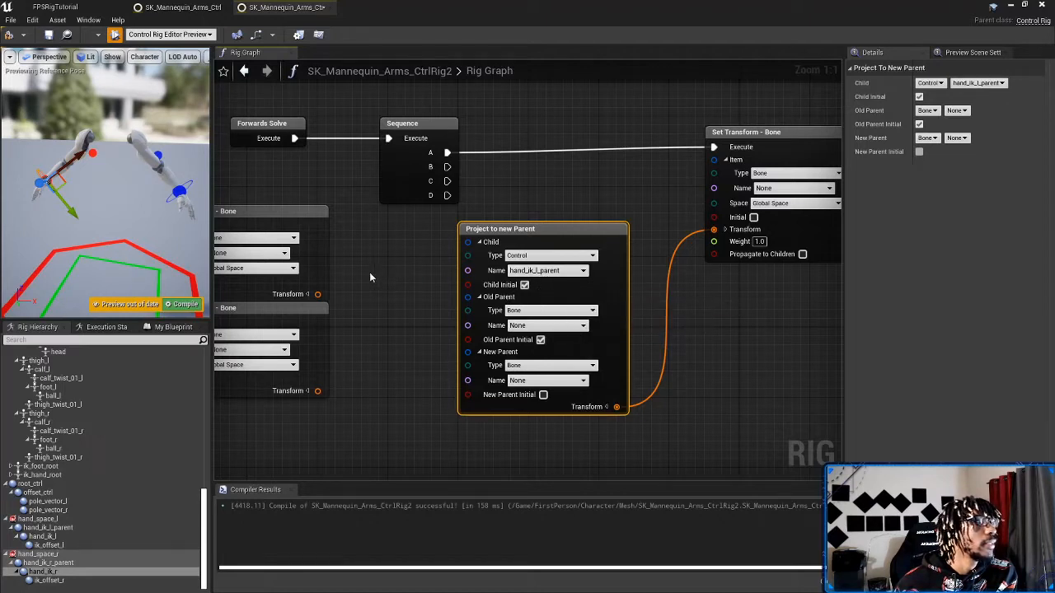
{"action": "left_click", "coordinate": [185, 305]}
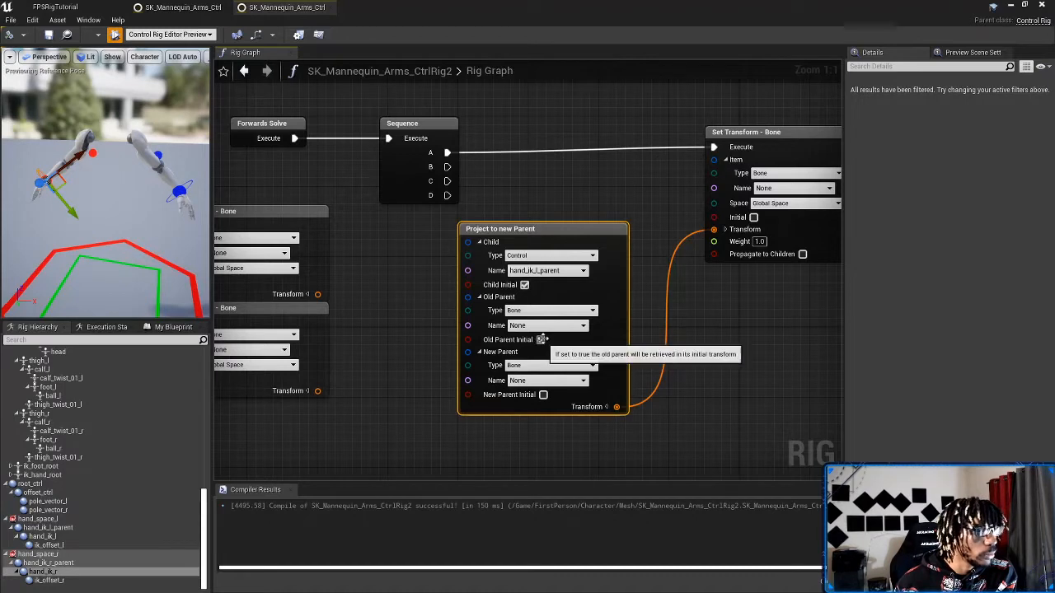
Step: Set the Old Parent of Project to new Parent to the space hand_space_l and compile the rig
{"action": "left_click", "coordinate": [574, 310]}
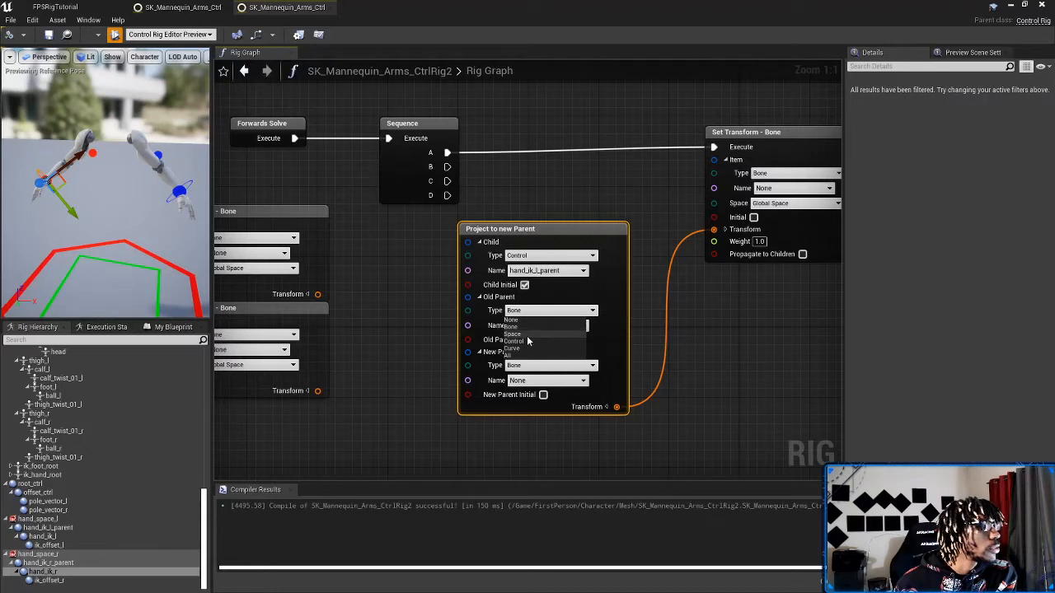
{"action": "left_click", "coordinate": [536, 326]}
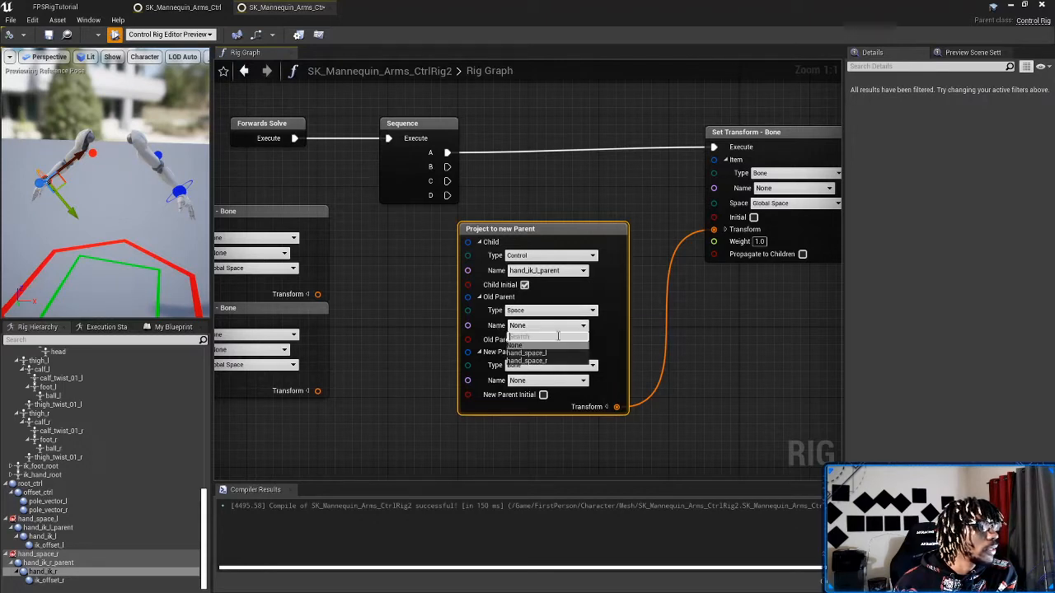
{"action": "left_click", "coordinate": [544, 353]}
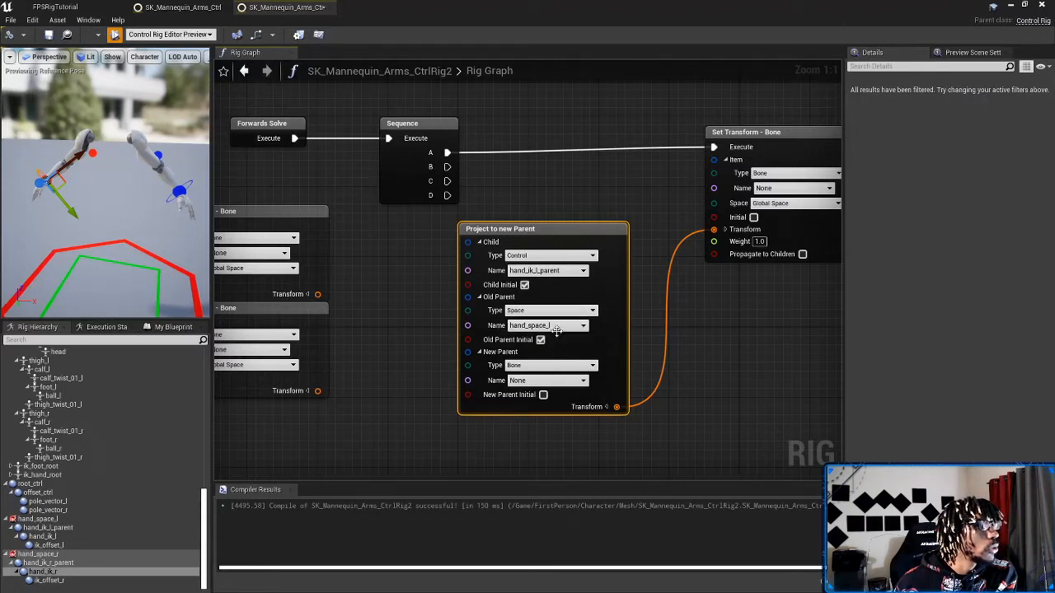
{"action": "left_click", "coordinate": [8, 35]}
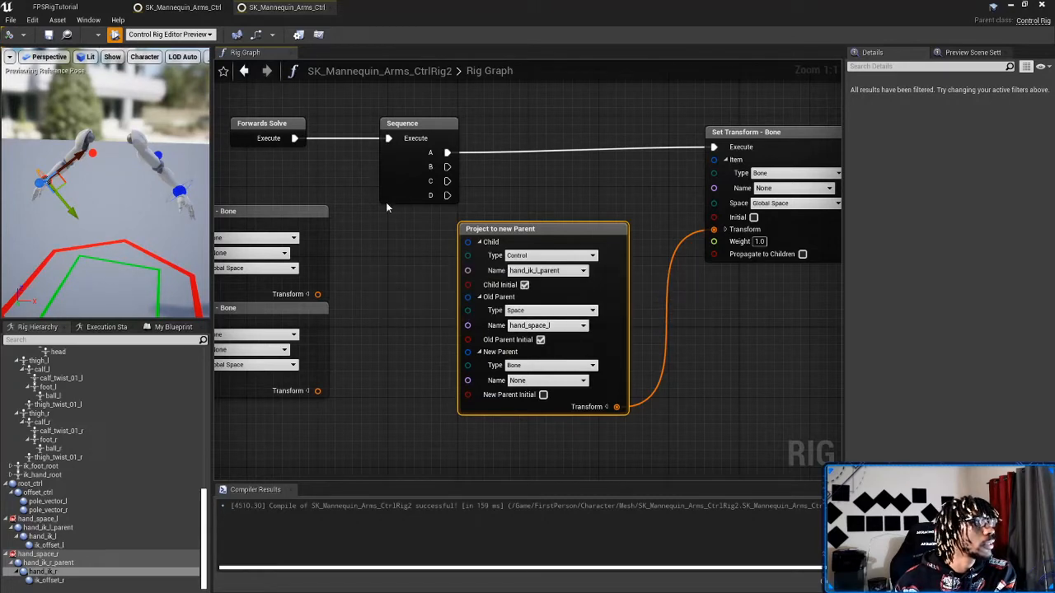
Step: Set the New Parent of Project to new Parent to the control ik_offset_r and compile the rig
{"action": "left_click", "coordinate": [547, 366]}
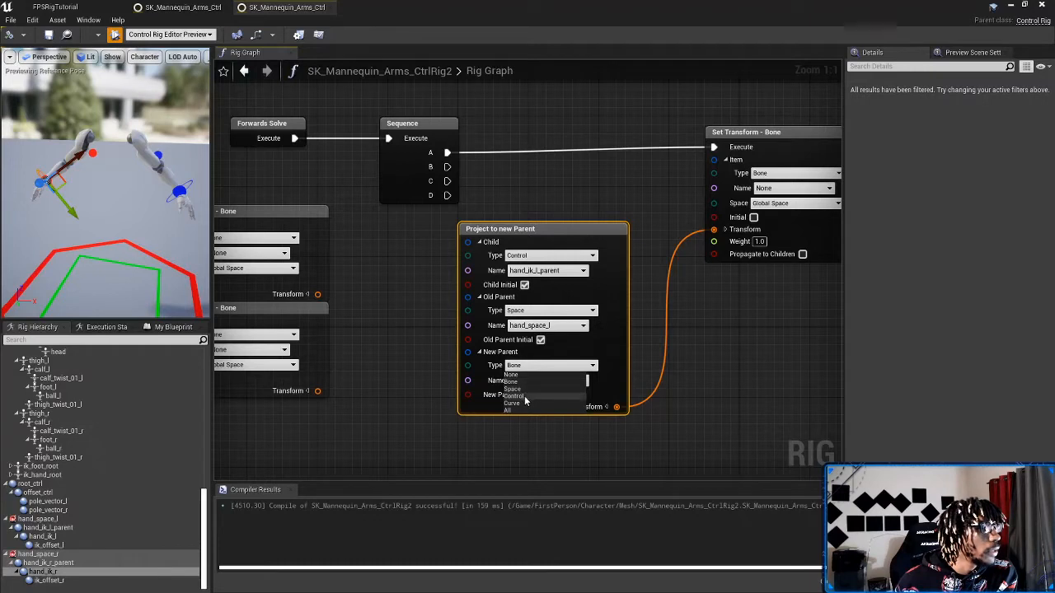
{"action": "left_click", "coordinate": [514, 395]}
{"action": "left_click", "coordinate": [552, 382]}
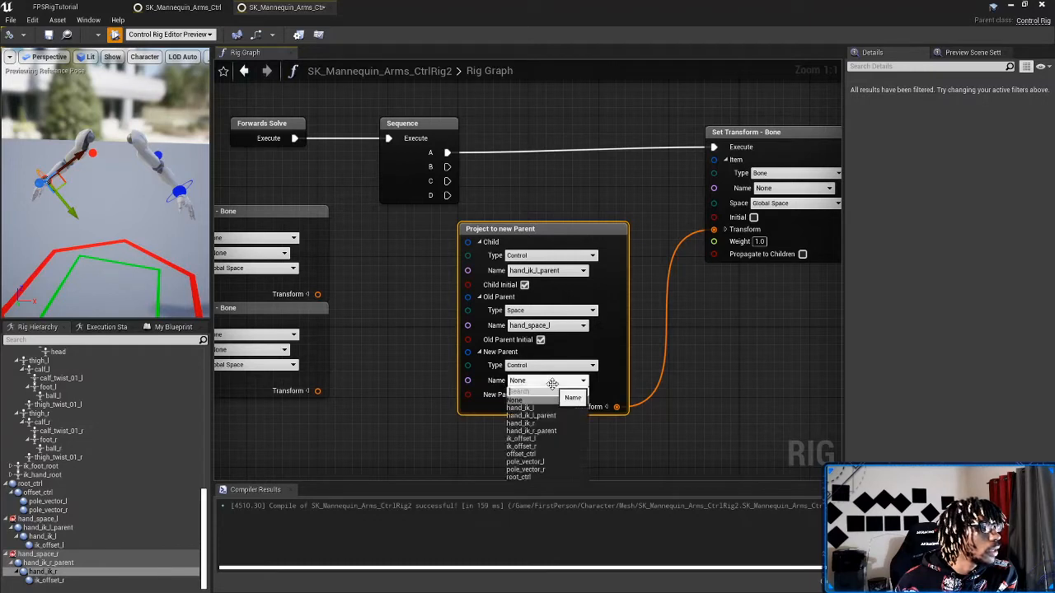
{"action": "left_click", "coordinate": [538, 446]}
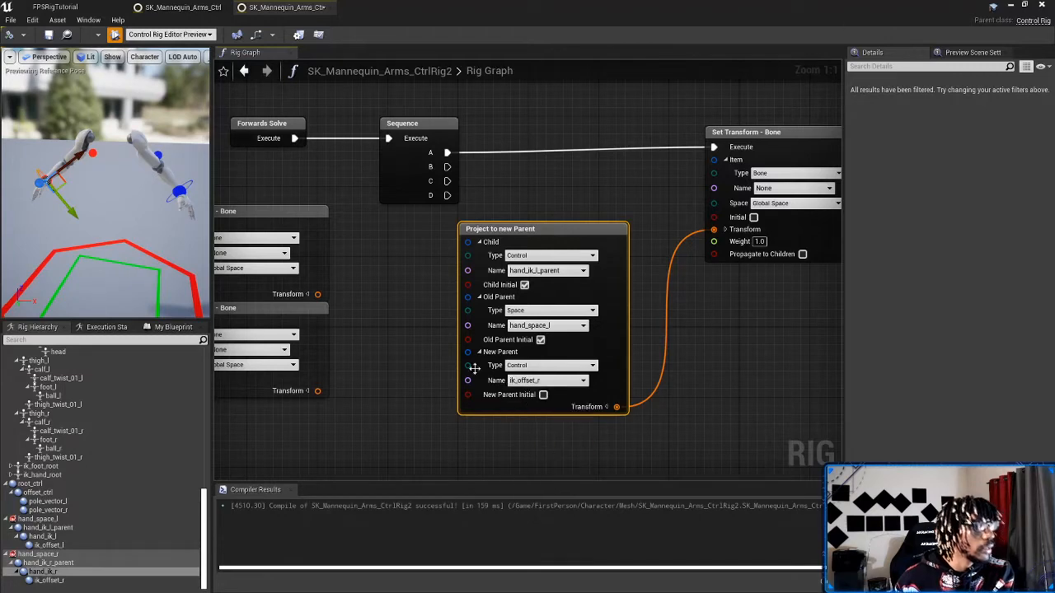
{"action": "left_click", "coordinate": [10, 36]}
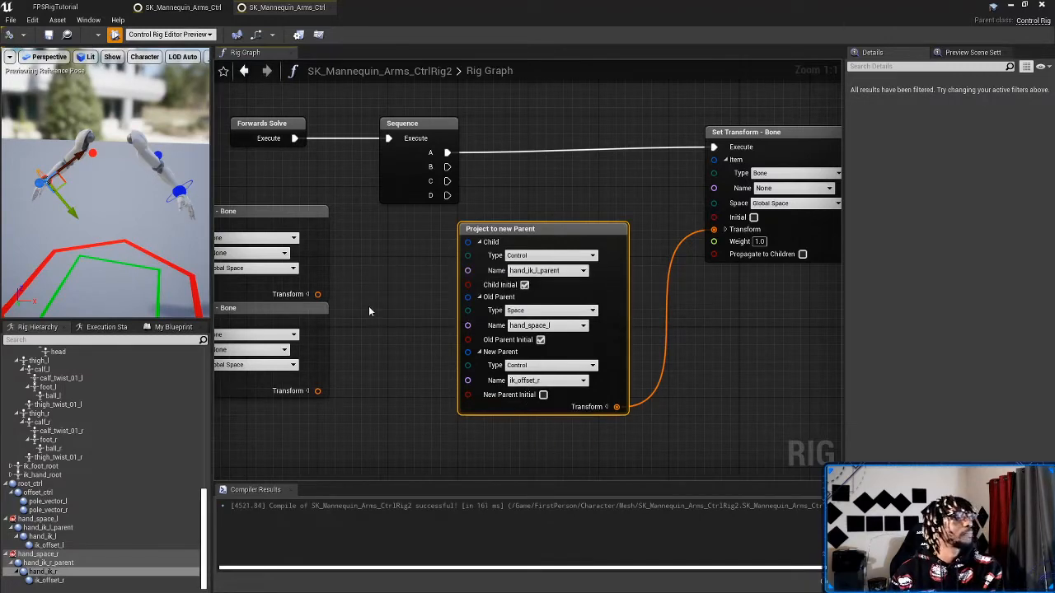
Step: Set the Set Transform node's item to type Control and name hand_ik_l_parent
{"action": "right_click_drag", "start_coordinate": [382, 298], "coordinate": [353, 309]}
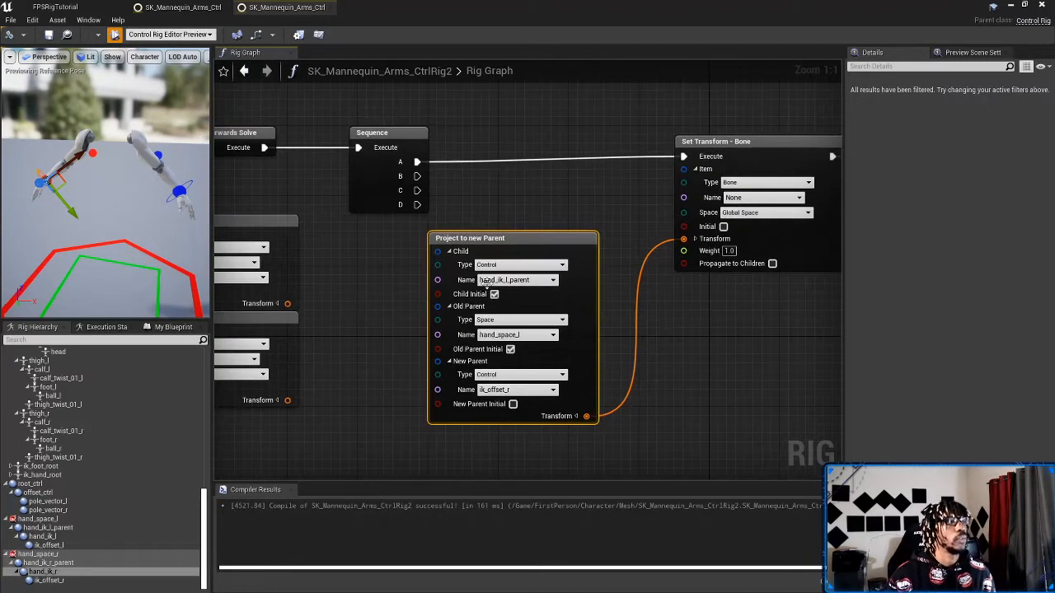
{"action": "left_click", "coordinate": [523, 248]}
{"action": "right_click_drag", "start_coordinate": [522, 248], "coordinate": [593, 255]}
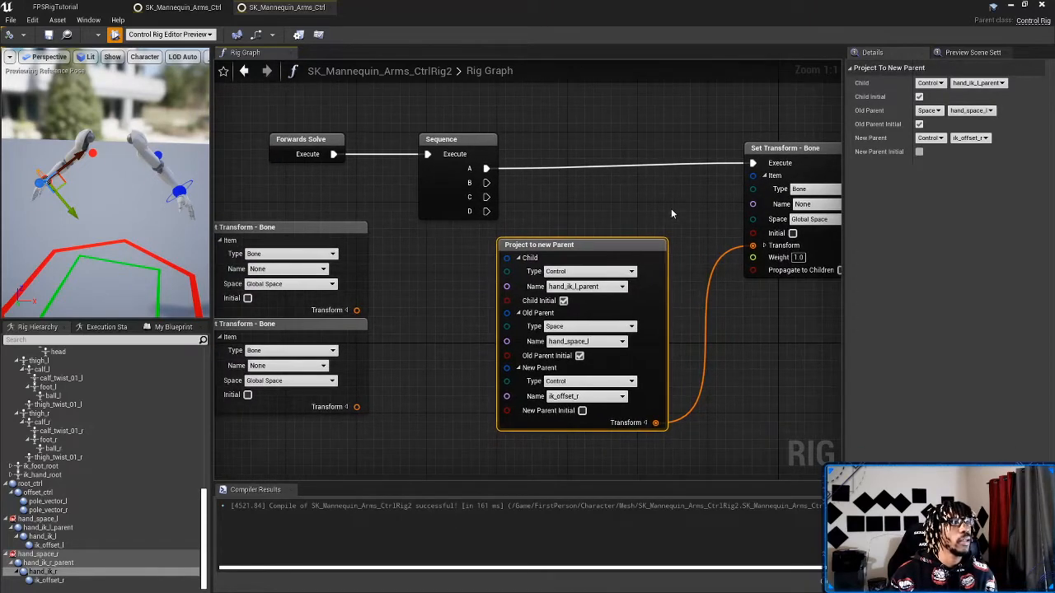
{"action": "right_click_drag", "start_coordinate": [671, 209], "coordinate": [527, 210]}
{"action": "left_click", "coordinate": [707, 191]}
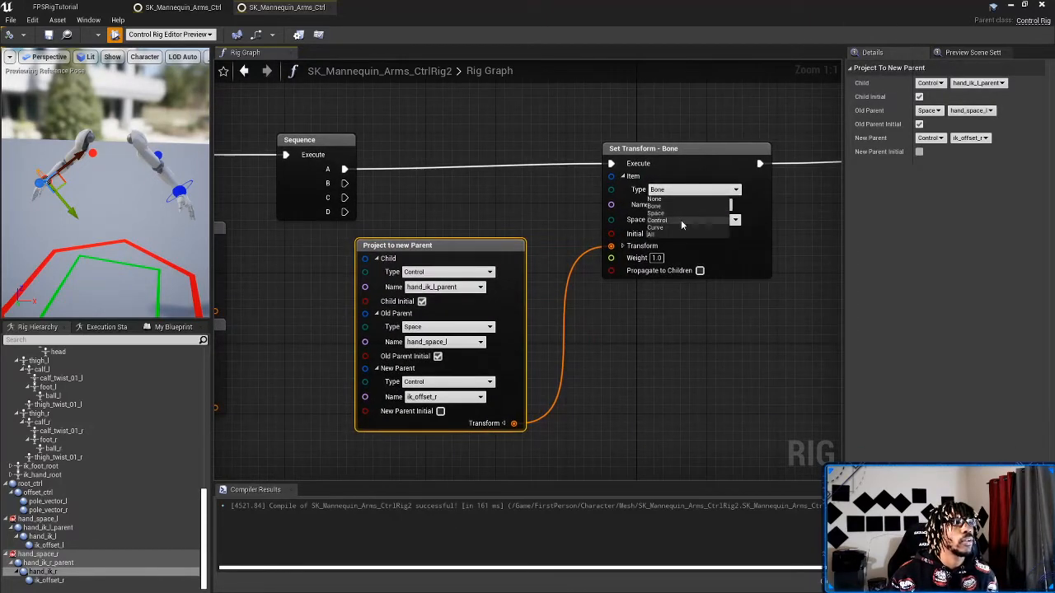
{"action": "left_click", "coordinate": [692, 211]}
{"action": "left_click", "coordinate": [687, 206]}
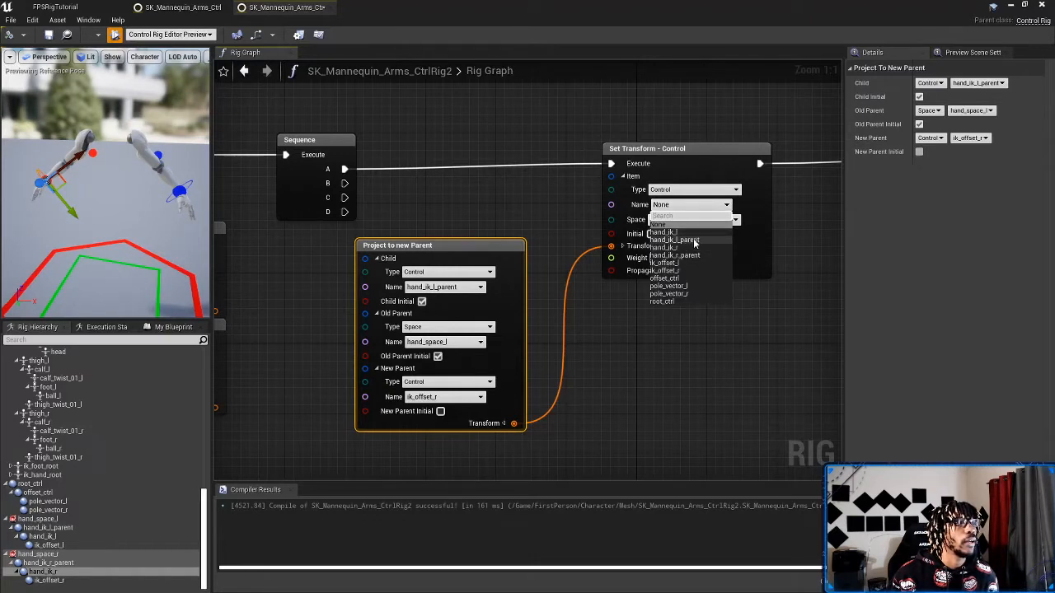
{"action": "left_click", "coordinate": [695, 241]}
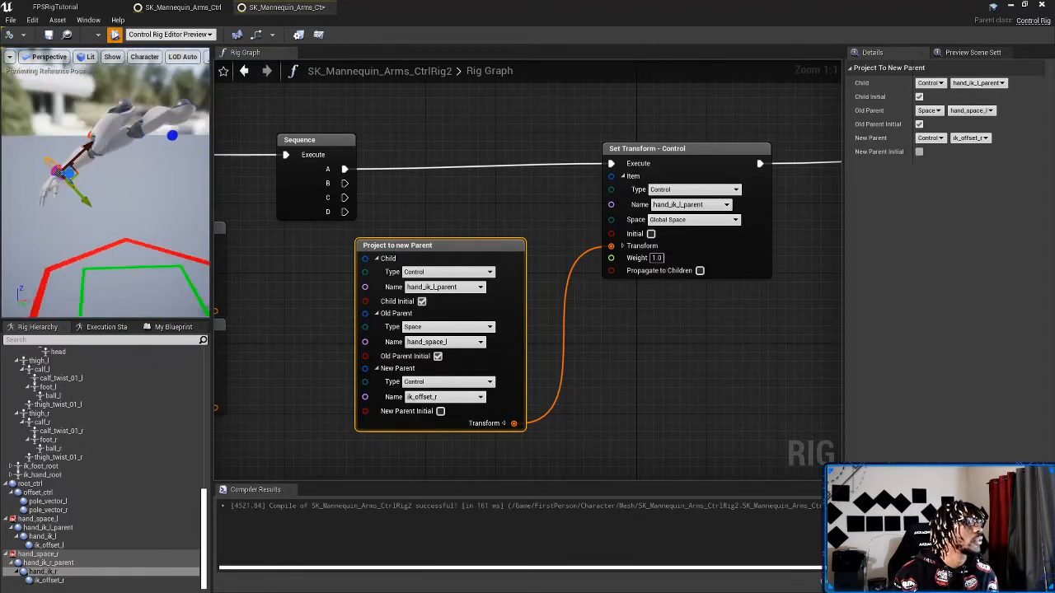
Step: Move the selected hand control in the preview and inspect from several angles how the arms respond
{"action": "left_click_drag", "start_coordinate": [51, 186], "coordinate": [82, 186], "text": "alt"}
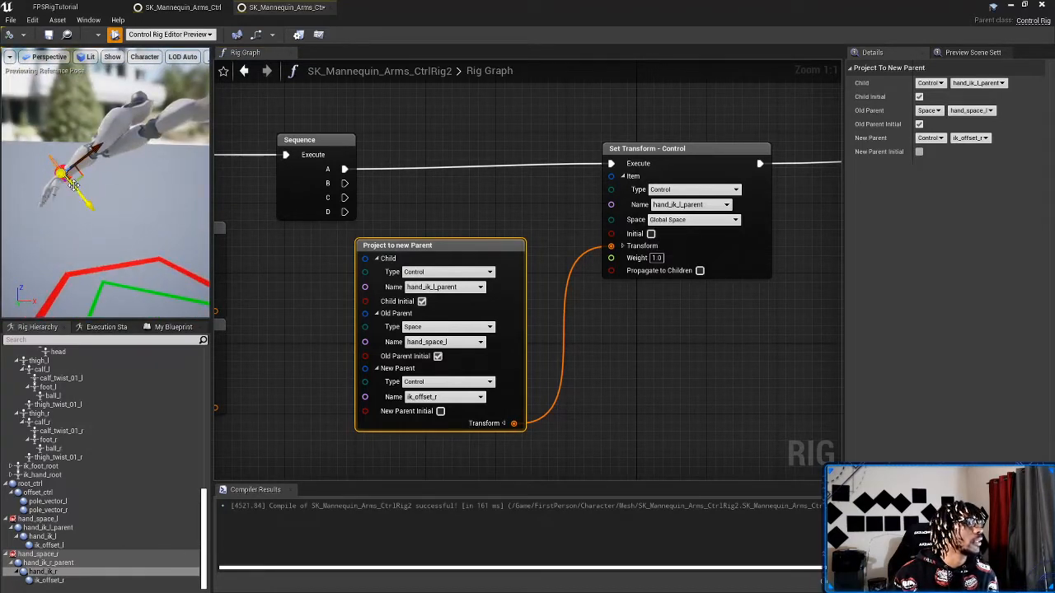
{"action": "right_click_drag", "start_coordinate": [288, 241], "coordinate": [392, 269]}
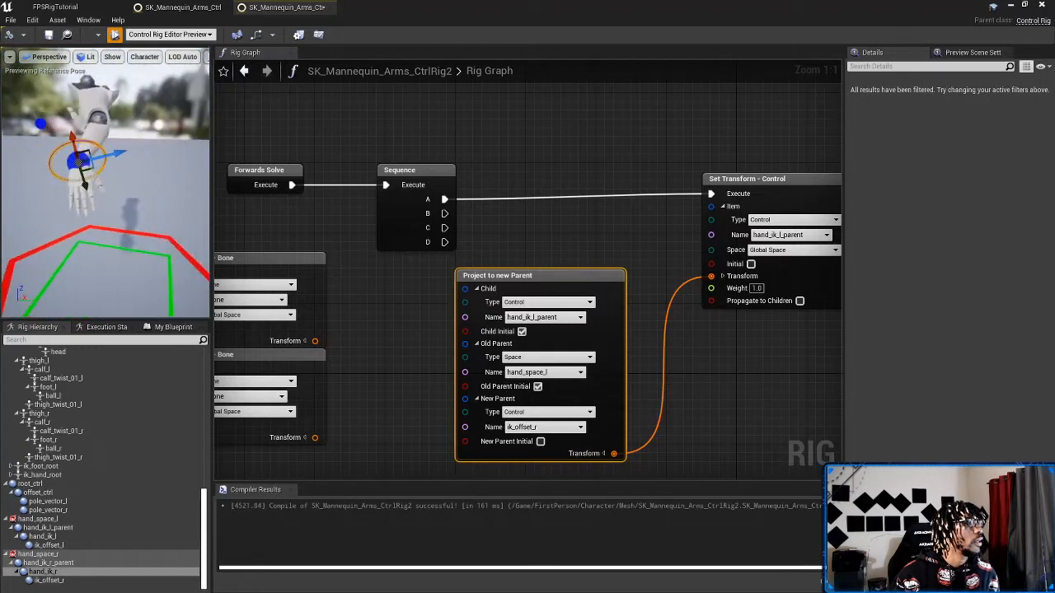
{"action": "right_click_drag", "start_coordinate": [98, 198], "coordinate": [82, 138]}
{"action": "left_click_drag", "start_coordinate": [82, 138], "coordinate": [35, 138]}
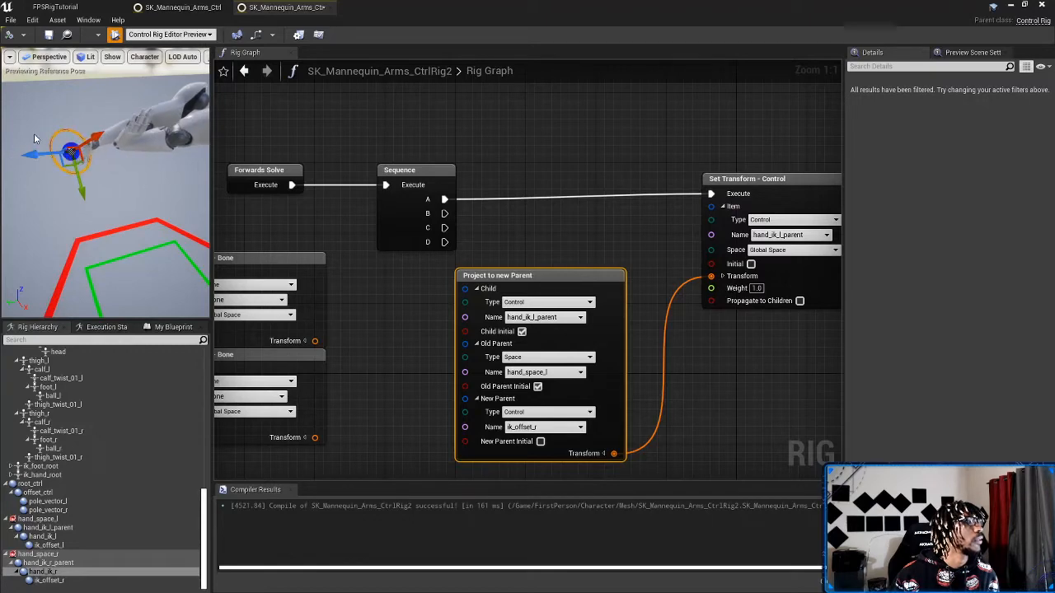
Step: Try enabling Initial on the hand_ik_l_parent Set Transform node and compile the rig
{"action": "left_click", "coordinate": [9, 35]}
{"action": "right_click_drag", "start_coordinate": [716, 382], "coordinate": [647, 312]}
{"action": "left_click", "coordinate": [650, 271]}
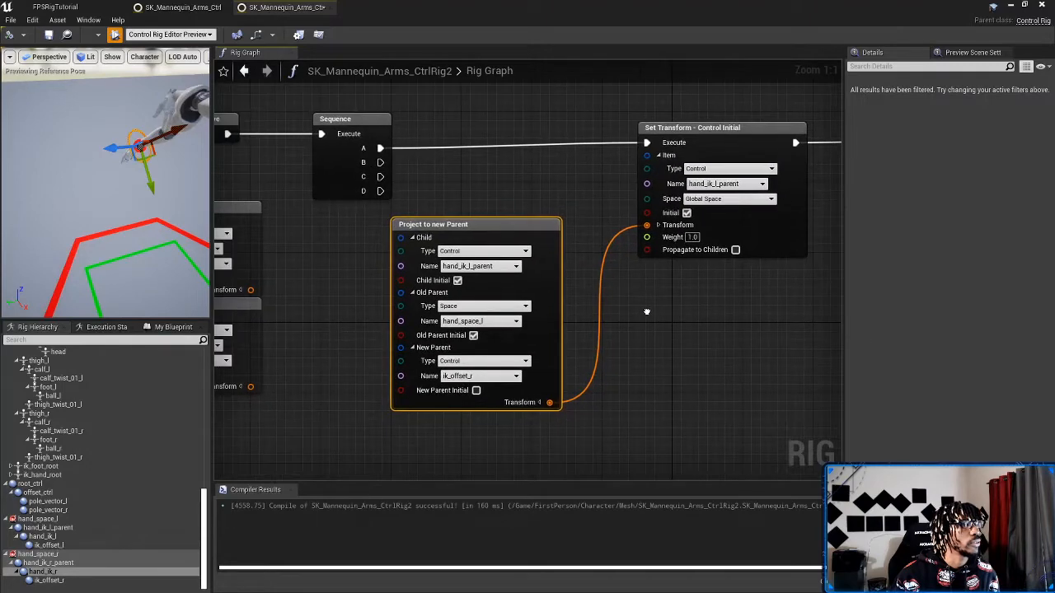
Step: Switch the Set Transform node to Local Space, turn off its Initial option, and recompile the rig
{"action": "right_click_drag", "start_coordinate": [614, 357], "coordinate": [694, 356]}
{"action": "left_click", "coordinate": [739, 312]}
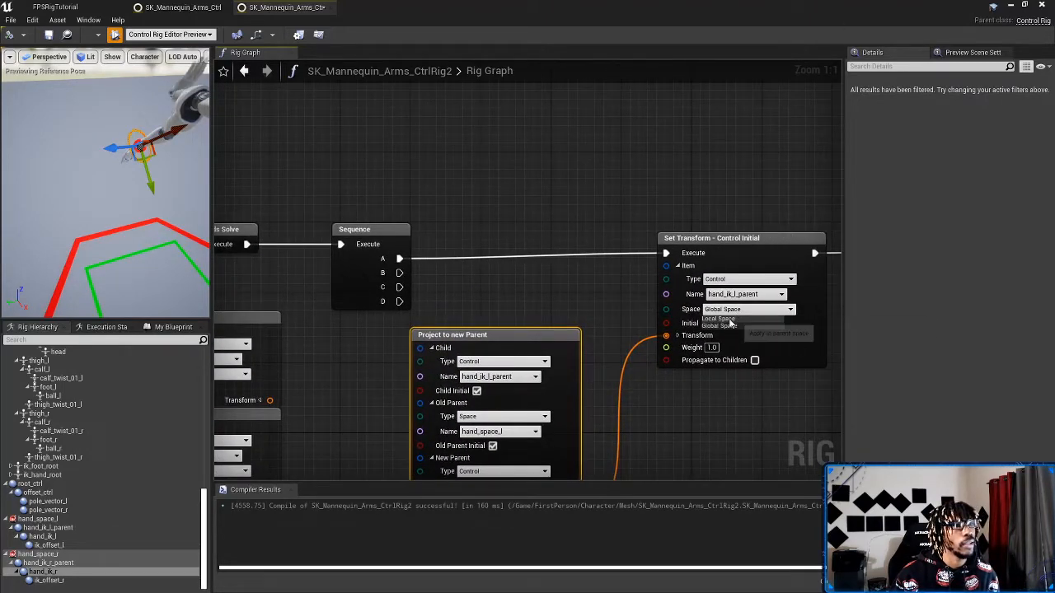
{"action": "left_click", "coordinate": [730, 331]}
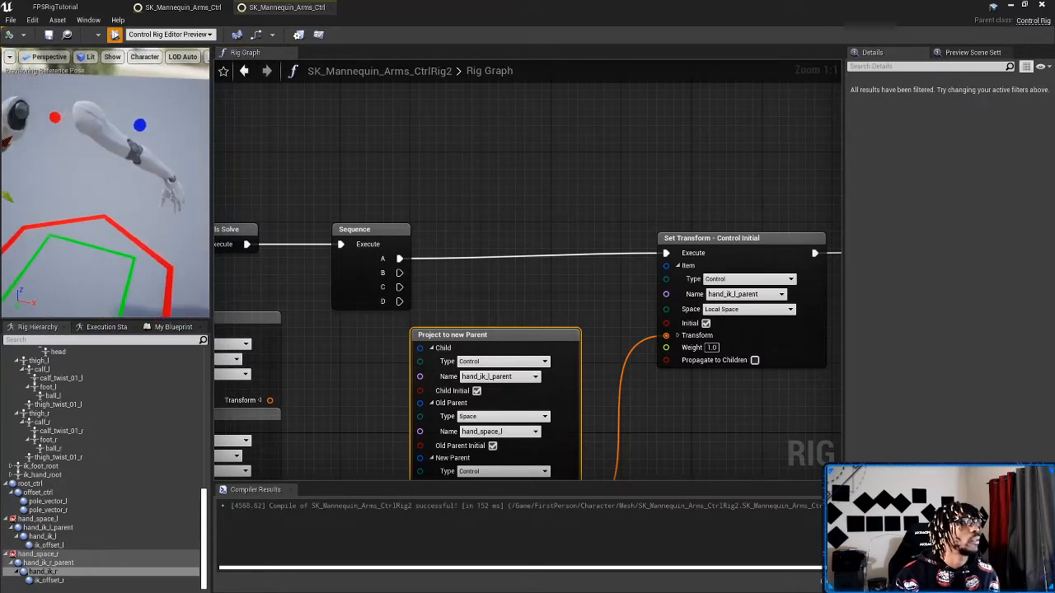
{"action": "left_click", "coordinate": [706, 324]}
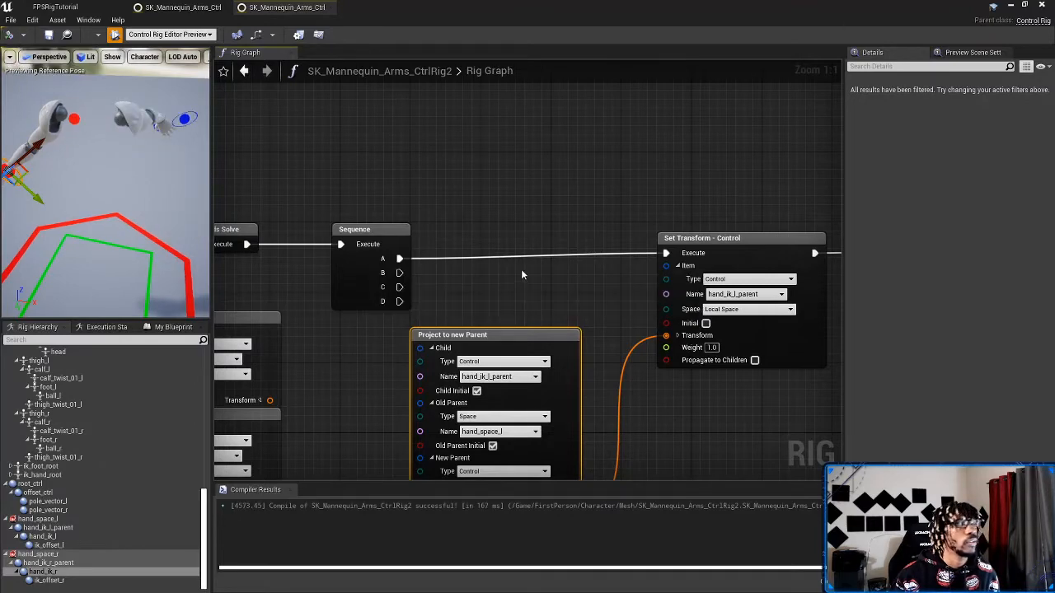
Step: Expand the Transform pins of Project to new Parent and Set Transform into rotation, translation and scale
{"action": "right_click_drag", "start_coordinate": [524, 243], "coordinate": [547, 267]}
{"action": "scroll", "coordinate": [535, 149], "scroll_direction": "down", "scroll_amount": 2}
{"action": "left_click", "coordinate": [521, 238]}
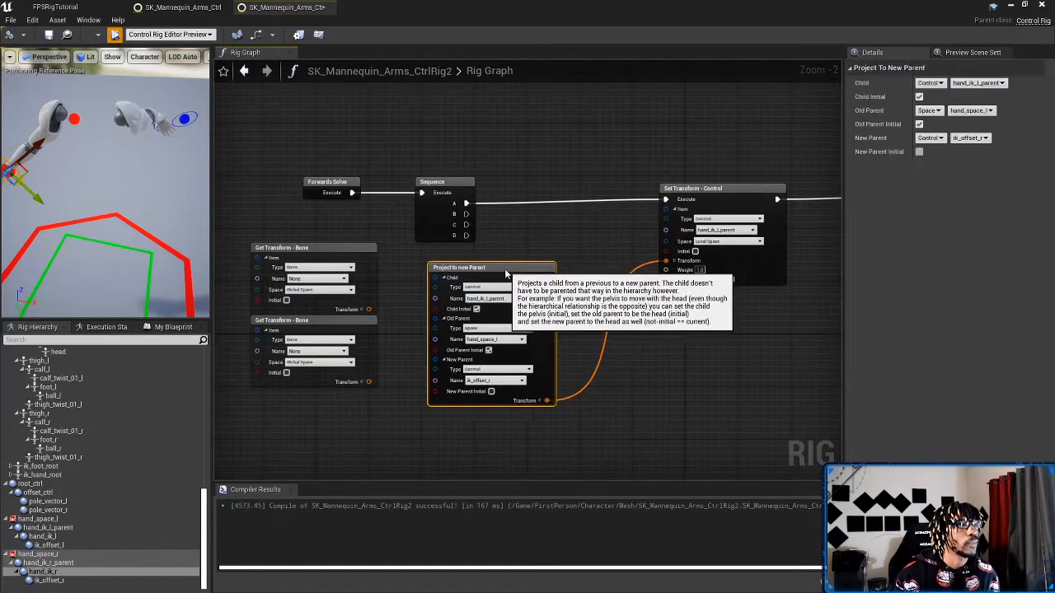
{"action": "scroll", "coordinate": [582, 389], "scroll_direction": "up", "scroll_amount": 2}
{"action": "left_click", "coordinate": [524, 407]}
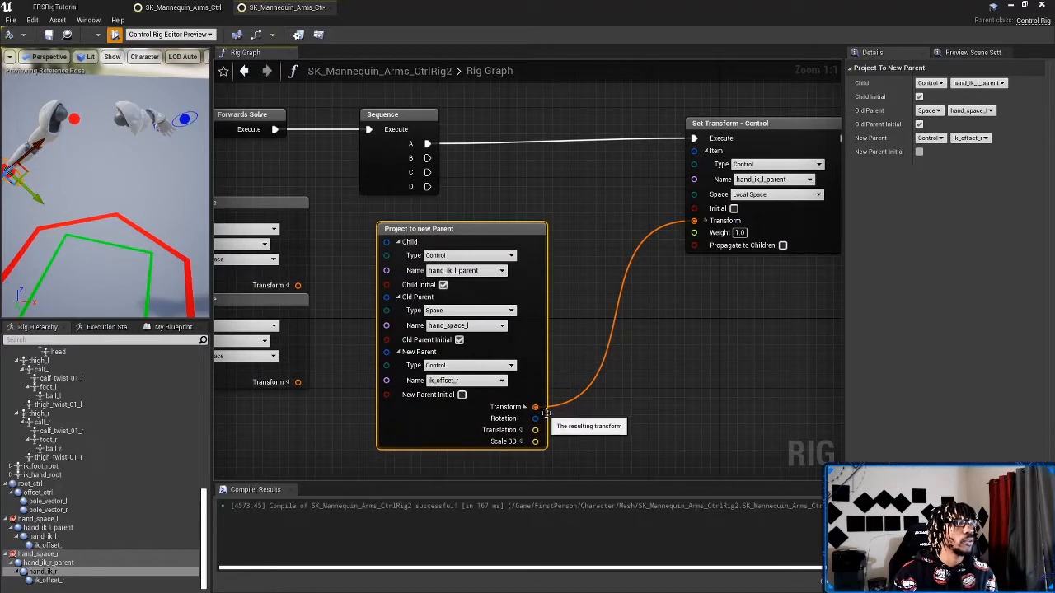
{"action": "left_click", "coordinate": [705, 221]}
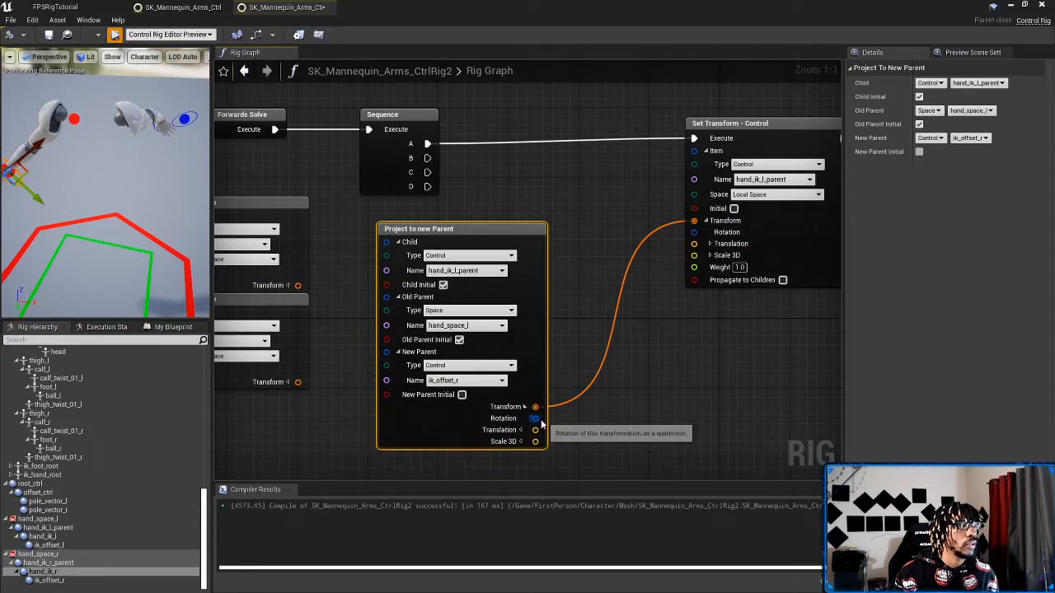
Step: Replace the Transform link by connecting Project to new Parent's Translation output to Set Transform's Translation input, and compile the rig
{"action": "left_click_drag", "start_coordinate": [535, 418], "coordinate": [616, 320]}
{"action": "left_click", "coordinate": [599, 312]}
{"action": "left_click_drag", "start_coordinate": [535, 430], "coordinate": [694, 244]}
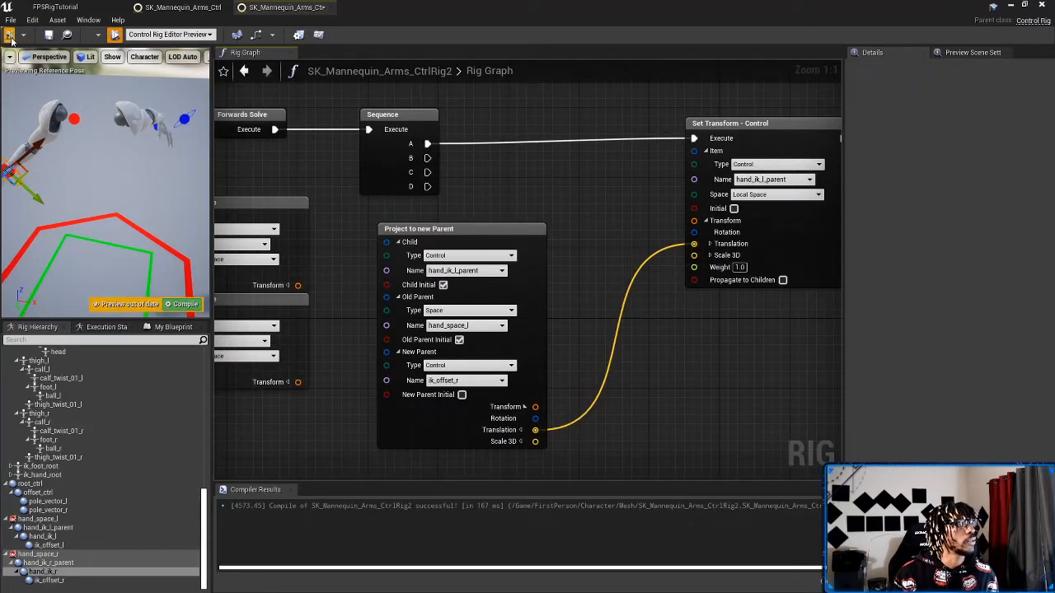
Step: Move Project to new Parent slightly down to make room beneath the execution wire
{"action": "right_click_drag", "start_coordinate": [589, 360], "coordinate": [625, 382]}
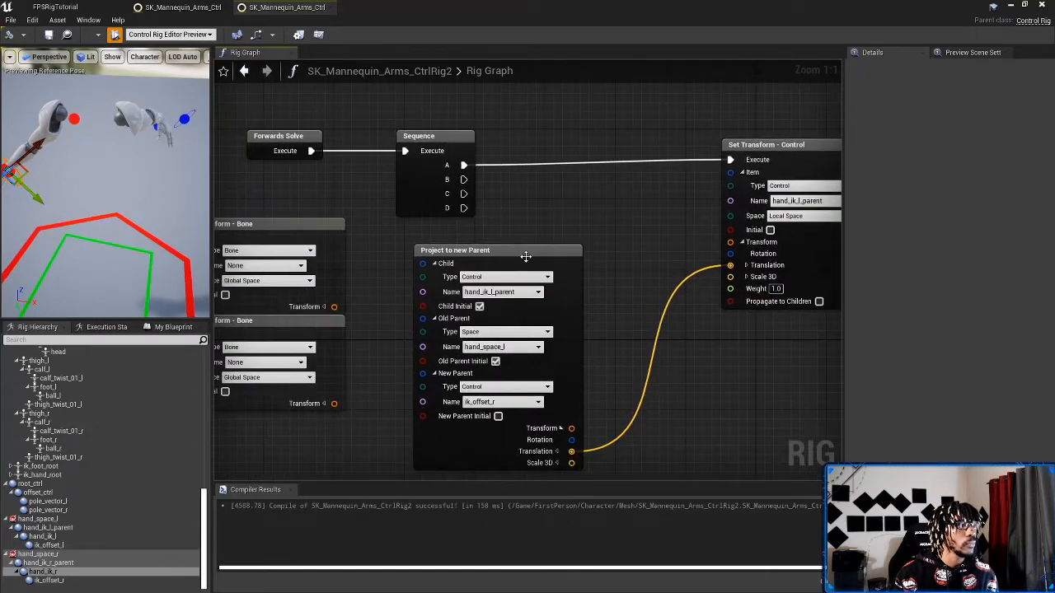
{"action": "left_click_drag", "start_coordinate": [525, 256], "coordinate": [524, 283]}
{"action": "right_click", "coordinate": [542, 218]}
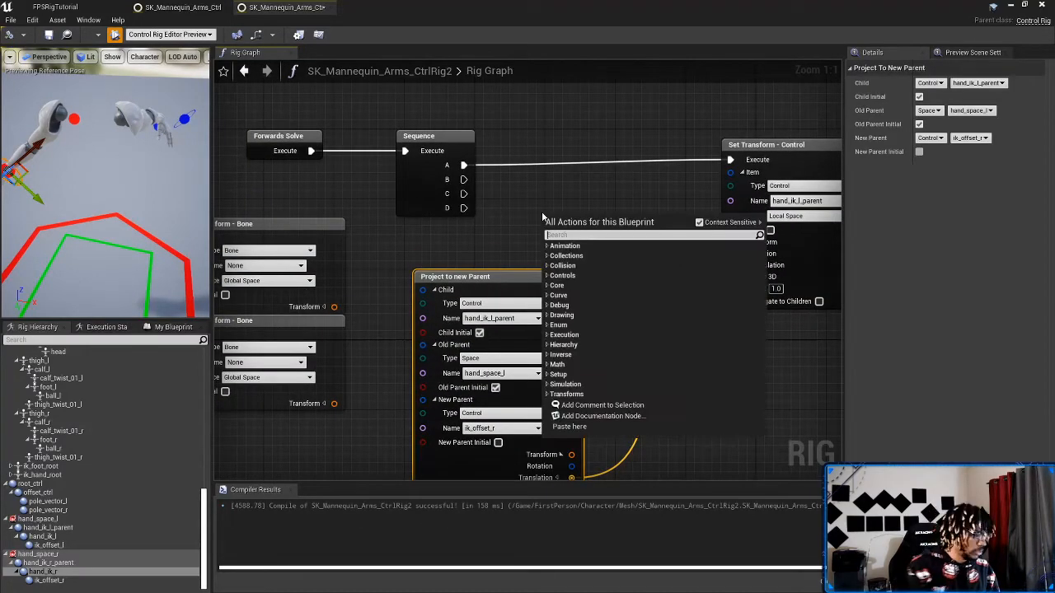
{"action": "type", "text": "g"}
{"action": "left_click", "coordinate": [533, 207]}
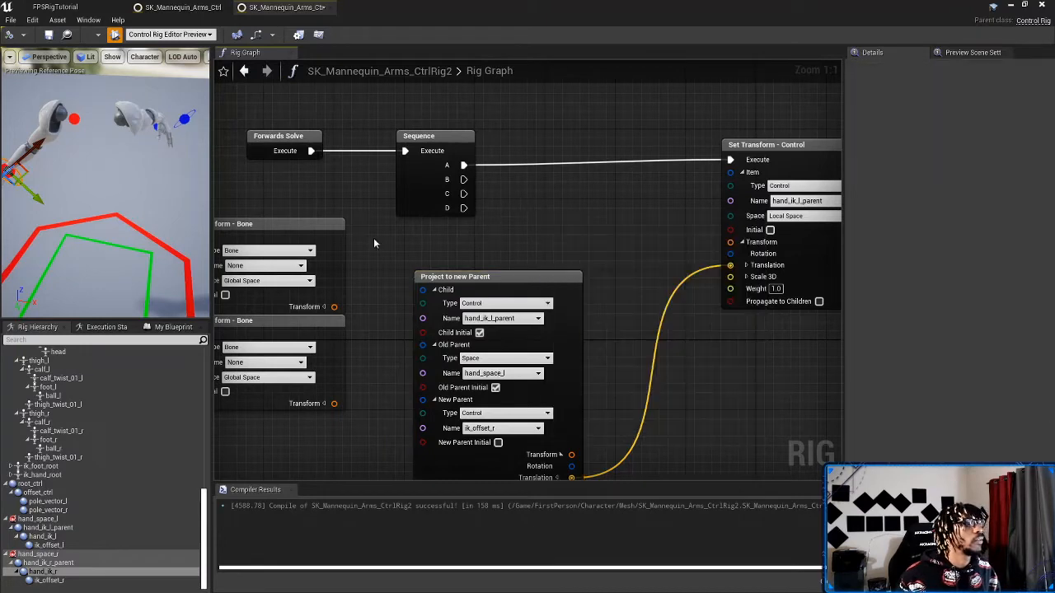
Step: Place a spare Get Transform node below the execution wire and set its item to the Control hand_ik_l
{"action": "left_click_drag", "start_coordinate": [295, 228], "coordinate": [604, 185]}
{"action": "left_click", "coordinate": [577, 207]}
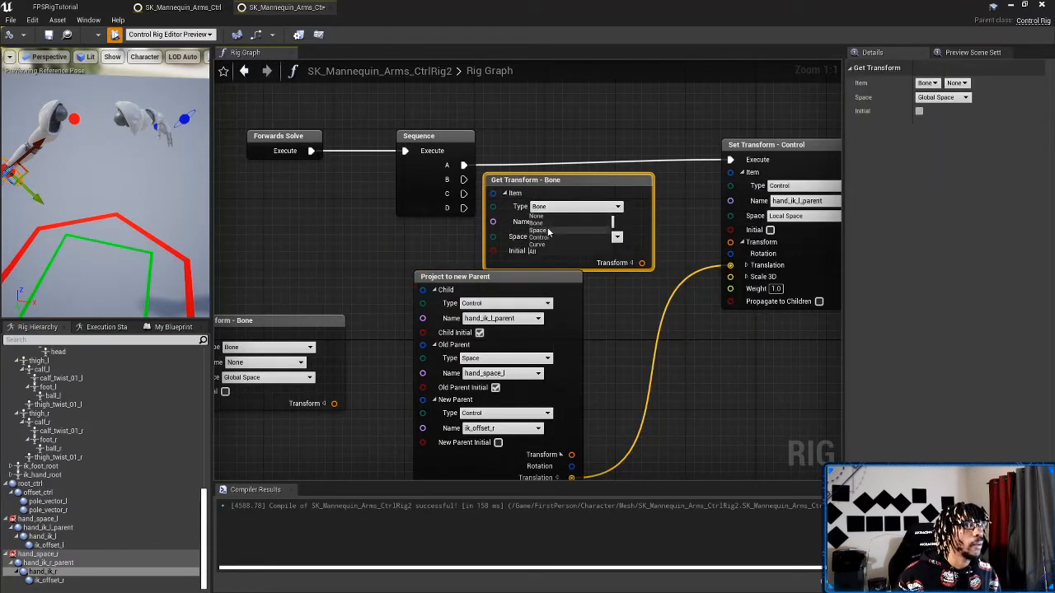
{"action": "left_click", "coordinate": [560, 233]}
{"action": "left_click", "coordinate": [571, 222]}
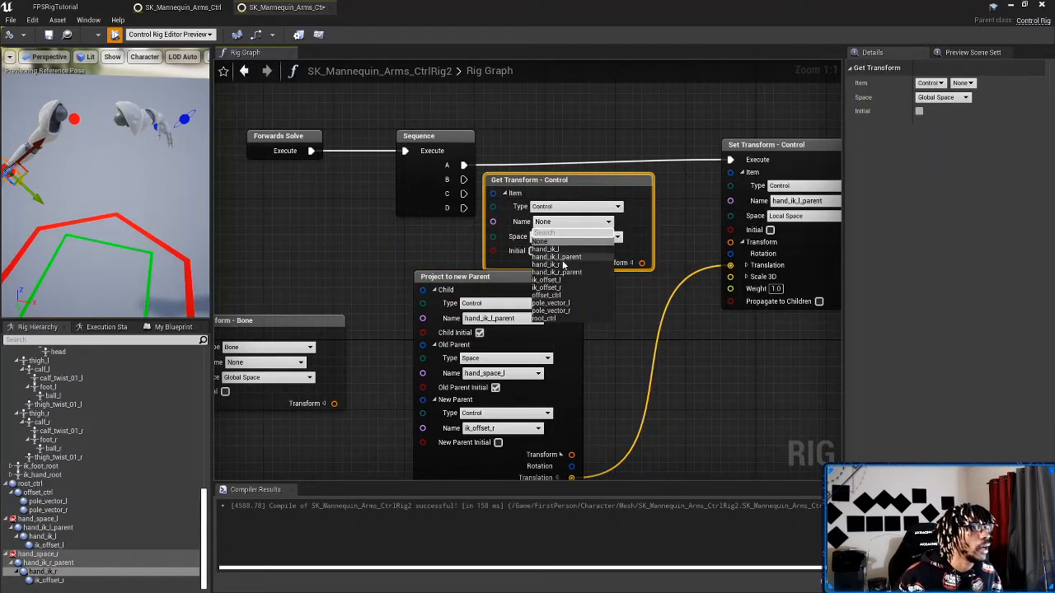
{"action": "left_click", "coordinate": [548, 249]}
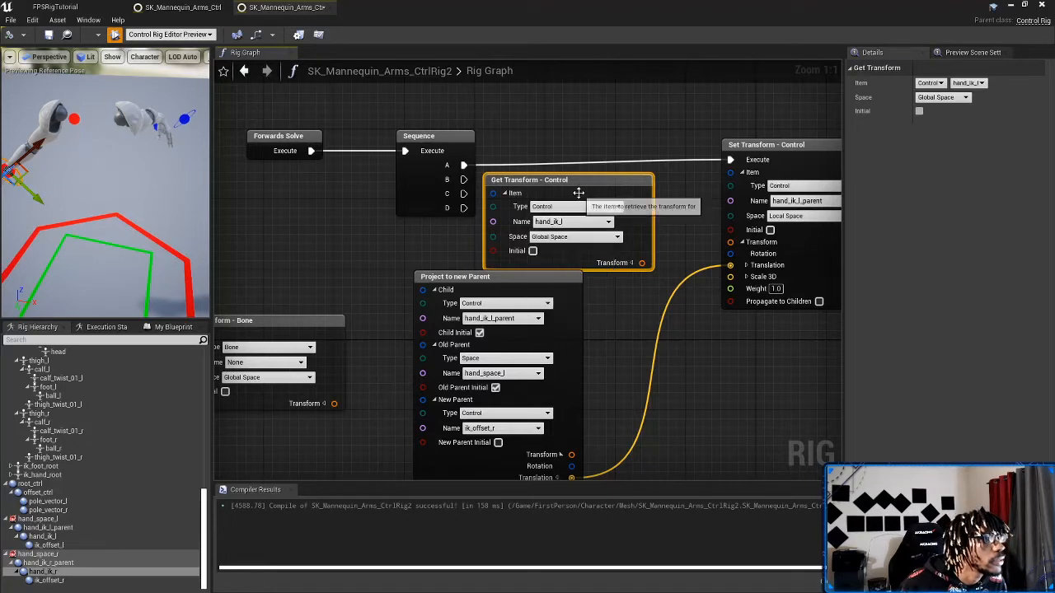
{"action": "left_click_drag", "start_coordinate": [577, 191], "coordinate": [563, 161]}
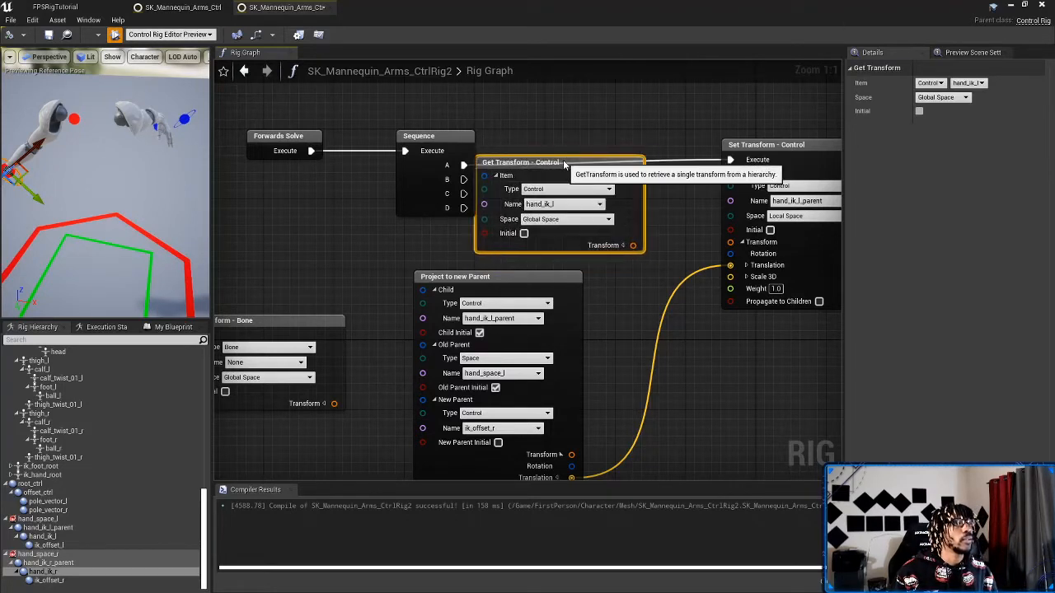
Step: Expand the Get Transform output, connect its Rotation to Set Transform's Rotation input, and compile the rig
{"action": "left_click", "coordinate": [623, 244]}
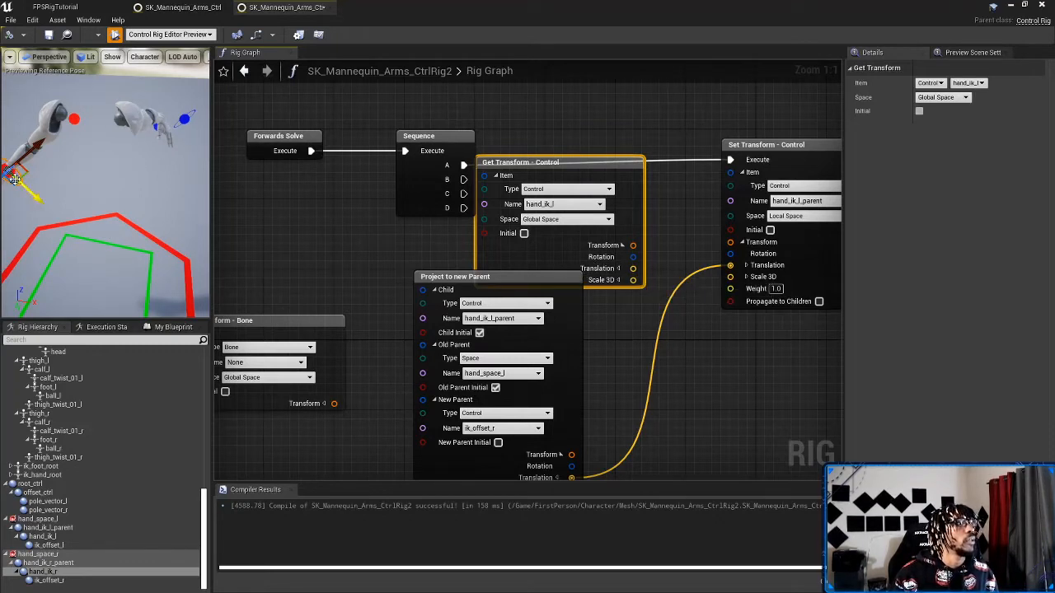
{"action": "mouse_move", "coordinate": [43, 185]}
{"action": "right_mouse_down"}
{"action": "mouse_move", "coordinate": [66, 186]}
{"action": "mouse_move", "coordinate": [43, 185]}
{"action": "right_mouse_up"}
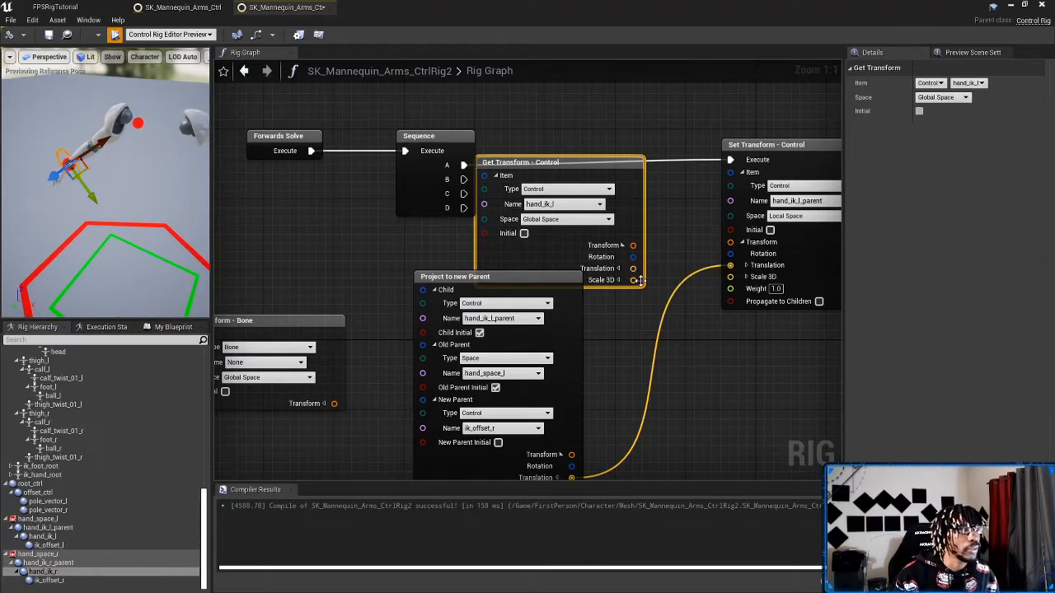
{"action": "left_click", "coordinate": [617, 268]}
{"action": "left_click", "coordinate": [618, 269]}
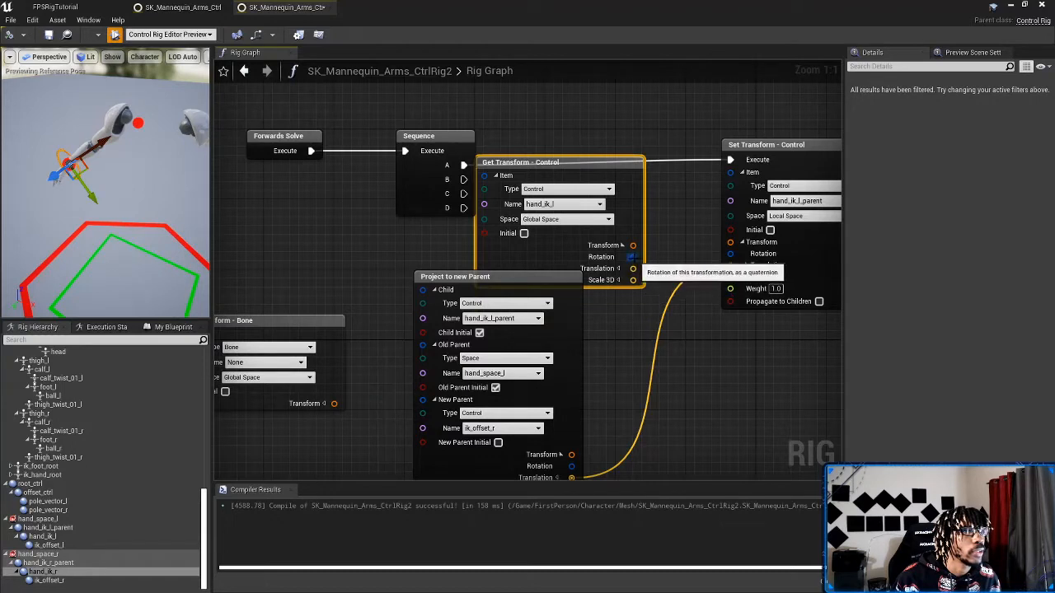
{"action": "left_click_drag", "start_coordinate": [633, 256], "coordinate": [731, 254]}
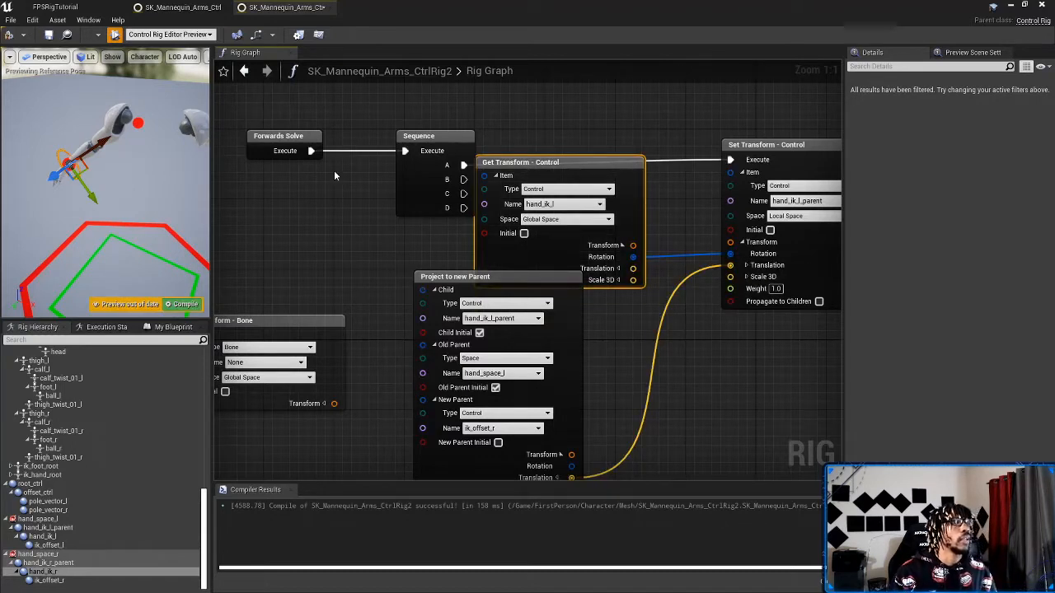
{"action": "left_click", "coordinate": [9, 36]}
Step: Turn on Initial for the hand_ik_l Get Transform node and recompile the rig
{"action": "mouse_move", "coordinate": [170, 255]}
{"action": "right_mouse_down"}
{"action": "mouse_move", "coordinate": [196, 247]}
{"action": "mouse_move", "coordinate": [178, 252]}
{"action": "right_mouse_up"}
{"action": "left_click", "coordinate": [525, 234]}
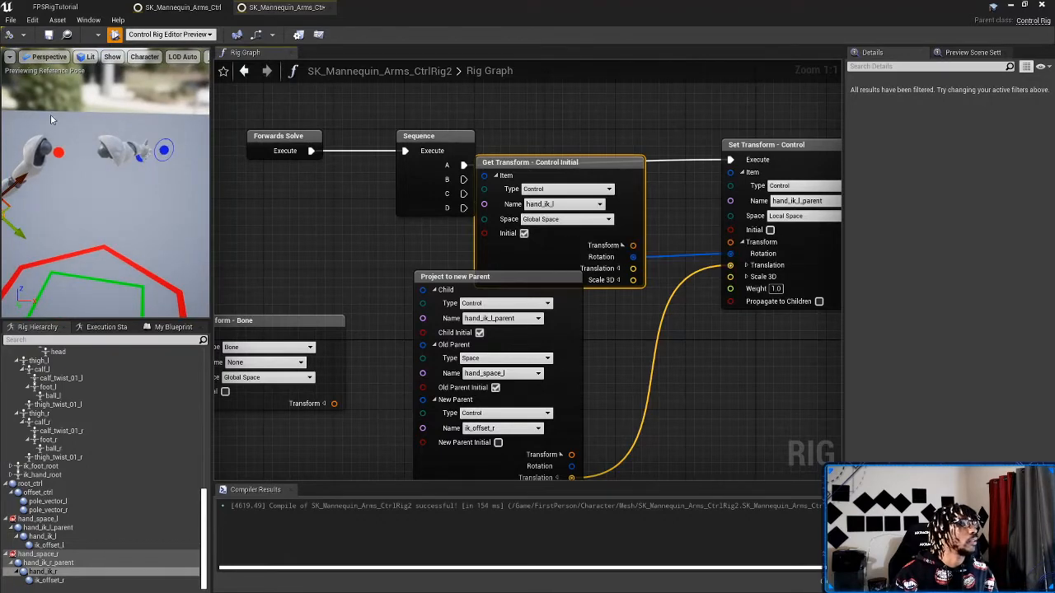
{"action": "left_click", "coordinate": [9, 36]}
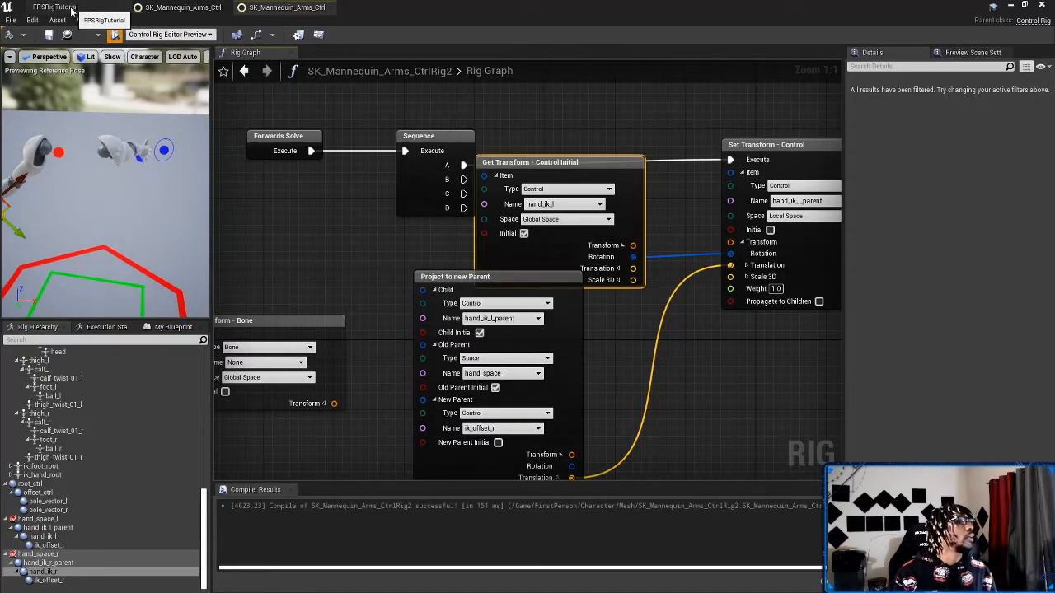
Step: Move Forwards Solve and Sequence further left, and shift both Get Transform nodes and Project to new Parent down as a group
{"action": "scroll", "coordinate": [451, 273], "scroll_direction": "down", "scroll_amount": 1}
{"action": "left_click_drag", "start_coordinate": [265, 107], "coordinate": [413, 243]}
{"action": "left_click_drag", "start_coordinate": [427, 171], "coordinate": [347, 161]}
{"action": "right_click_drag", "start_coordinate": [395, 159], "coordinate": [373, 76]}
{"action": "scroll", "coordinate": [373, 83], "scroll_direction": "down", "scroll_amount": 2}
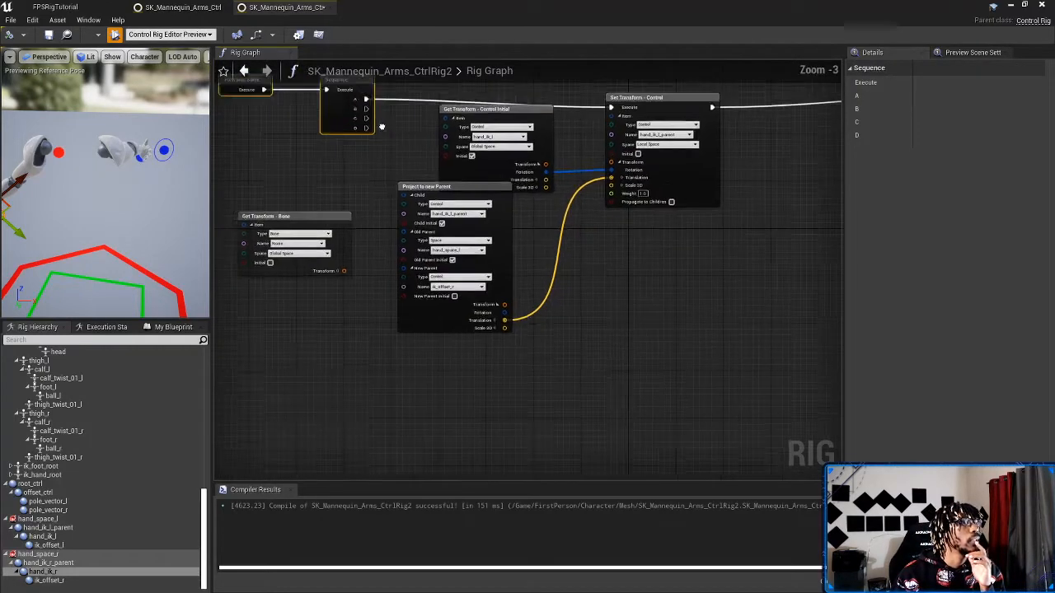
{"action": "right_click_drag", "start_coordinate": [390, 159], "coordinate": [442, 219]}
{"action": "left_click", "coordinate": [346, 284]}
{"action": "left_click_drag", "start_coordinate": [537, 230], "coordinate": [508, 272]}
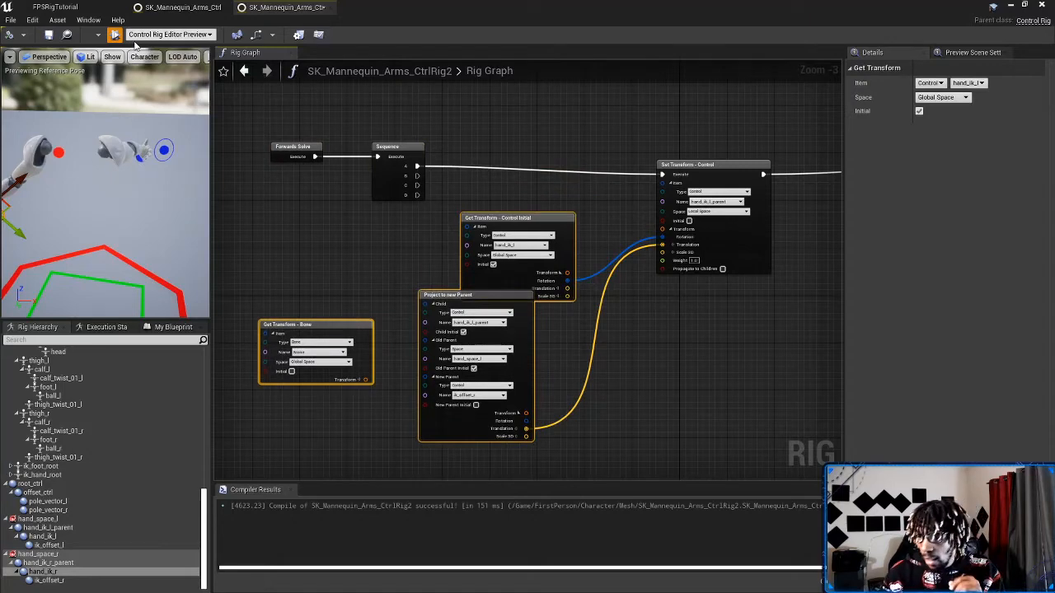
Step: Check the reference graph in SK_Mannequin_Arms_CtrlRig1, and set the Initial Get Transform in CtrlRig2 to the Space item hand_space_l
{"action": "left_click", "coordinate": [261, 7]}
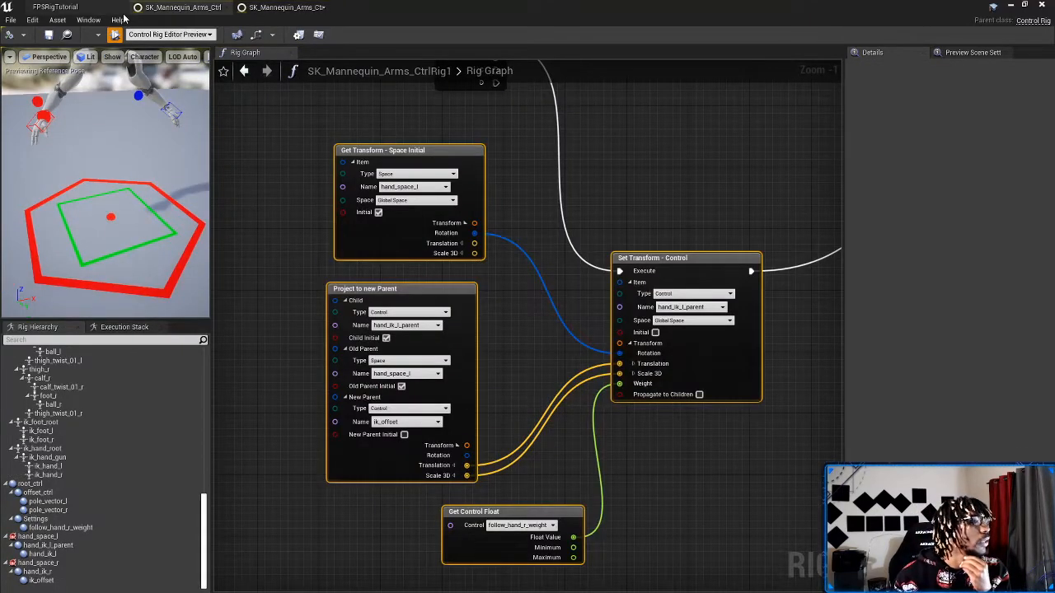
{"action": "scroll", "coordinate": [289, 170], "scroll_direction": "up", "scroll_amount": 3}
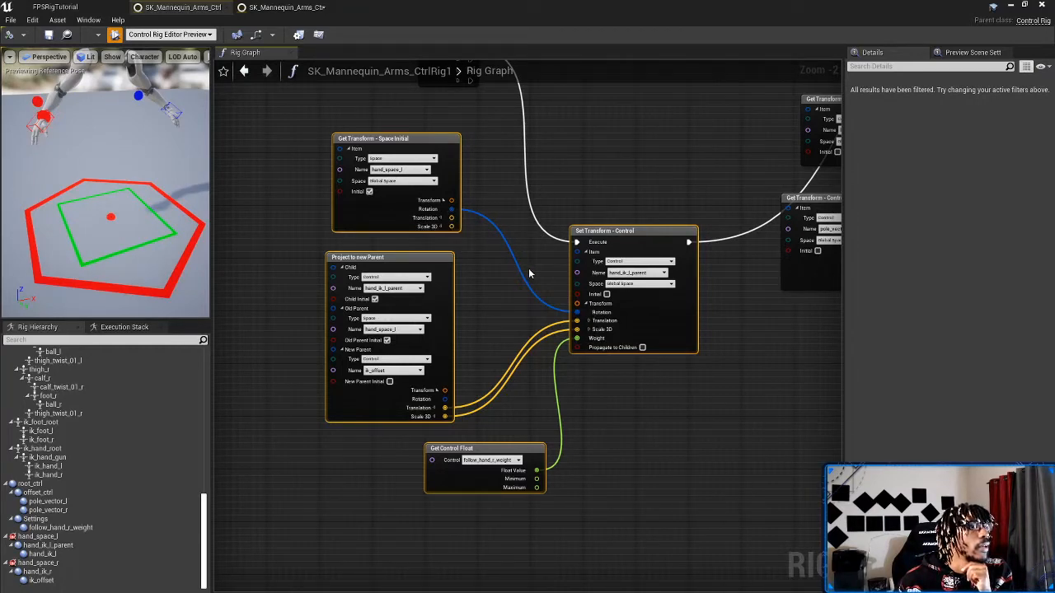
{"action": "right_click_drag", "start_coordinate": [596, 241], "coordinate": [642, 282]}
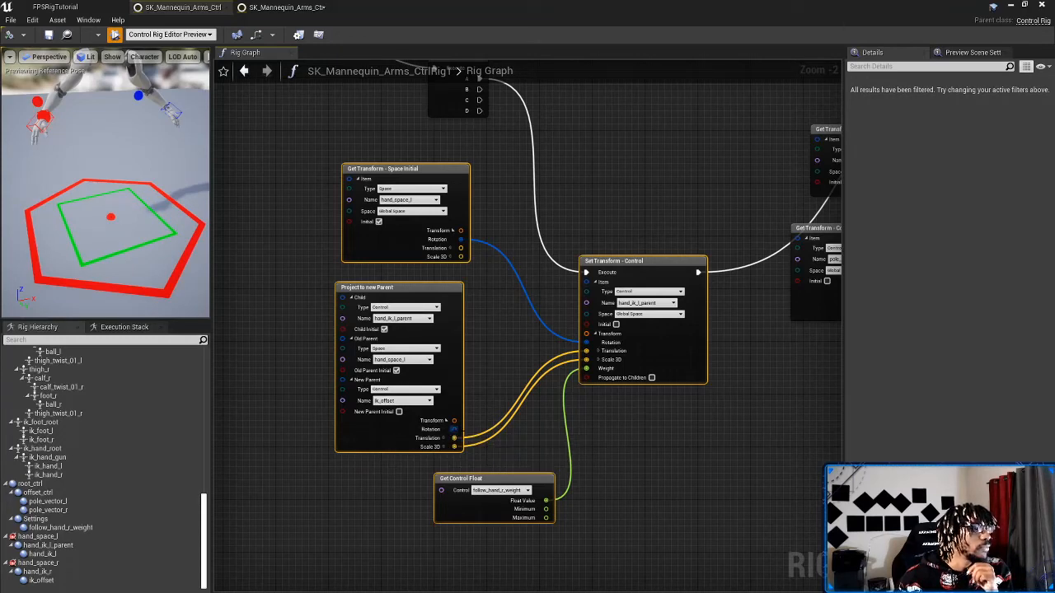
{"action": "left_click", "coordinate": [264, 7]}
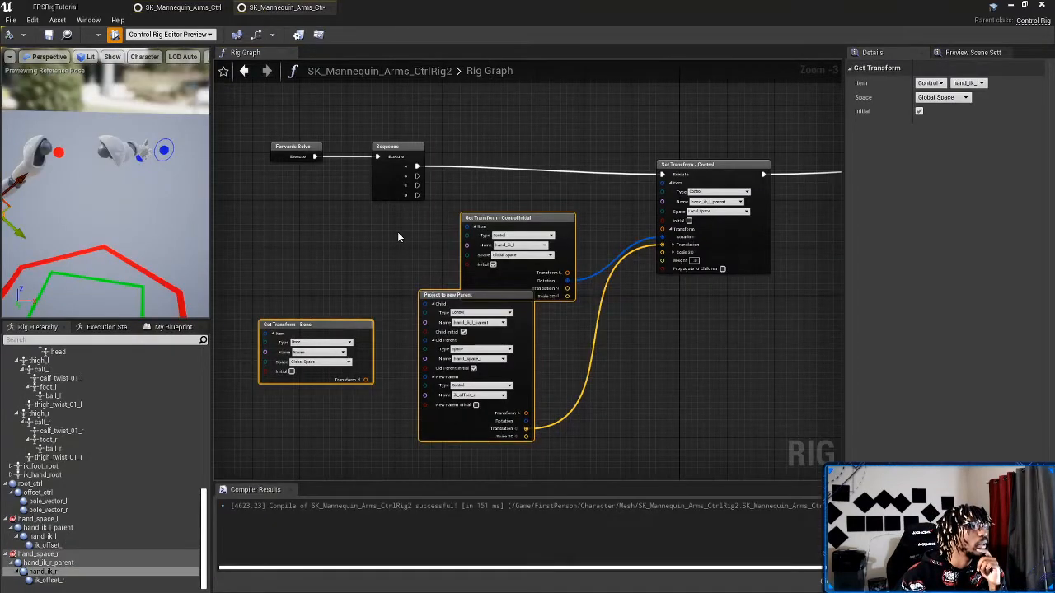
{"action": "left_click_drag", "start_coordinate": [464, 207], "coordinate": [434, 202]}
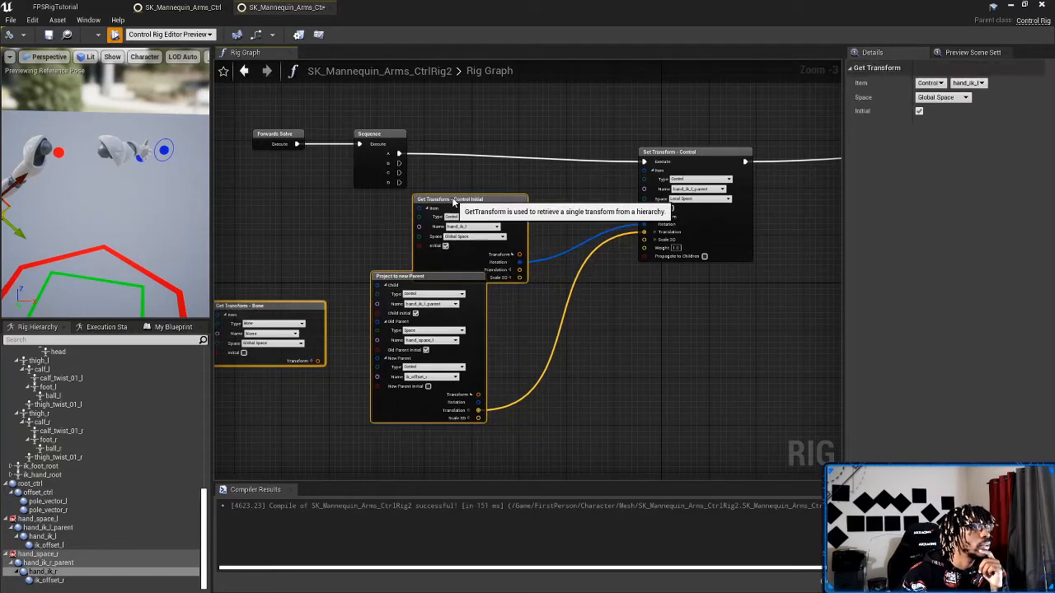
{"action": "left_click", "coordinate": [368, 240]}
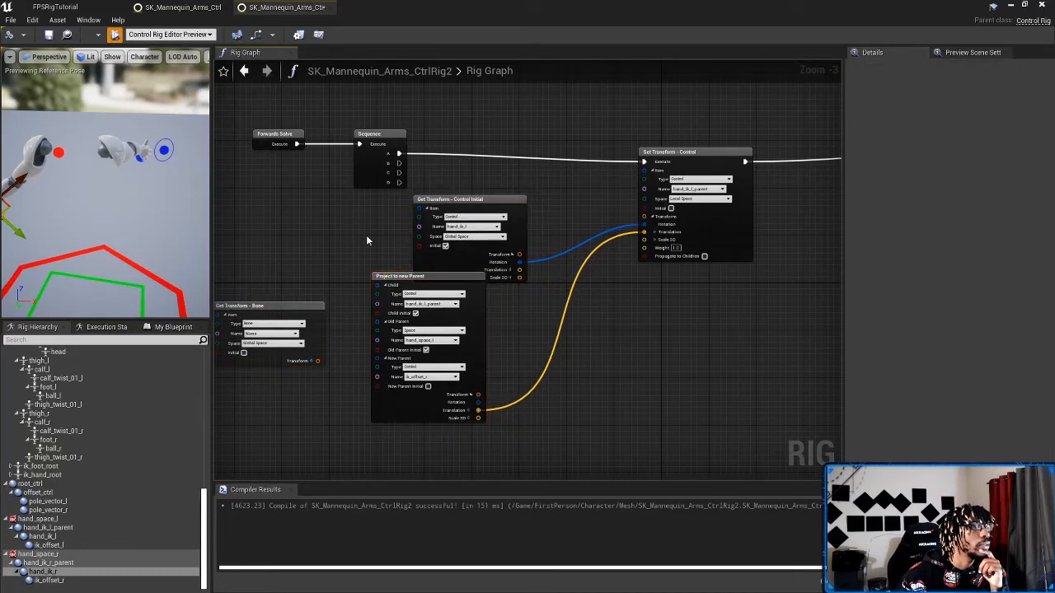
{"action": "left_click", "coordinate": [474, 226]}
{"action": "left_click", "coordinate": [471, 250]}
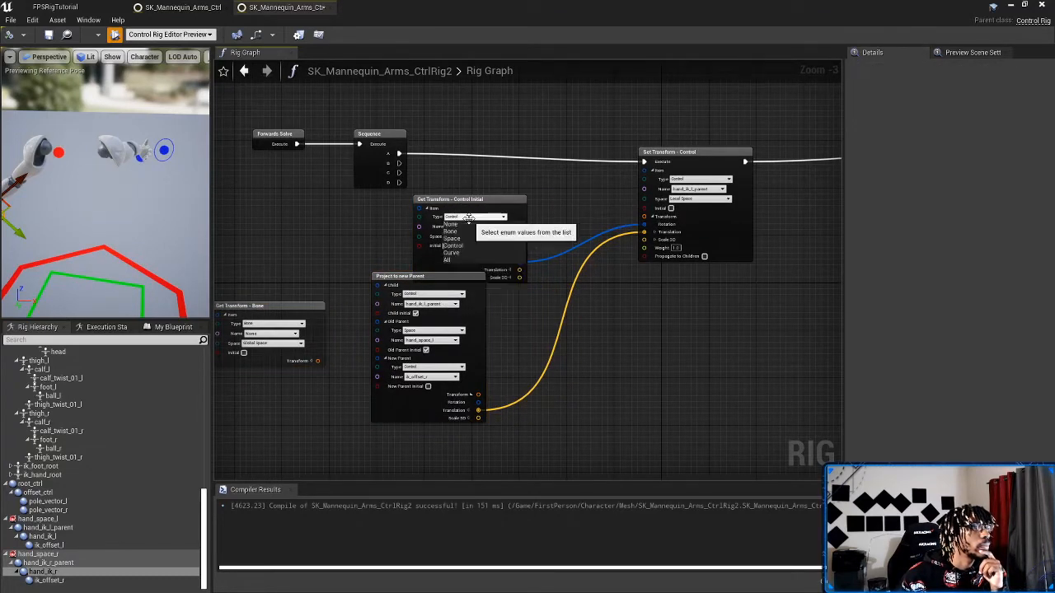
{"action": "left_click", "coordinate": [468, 218]}
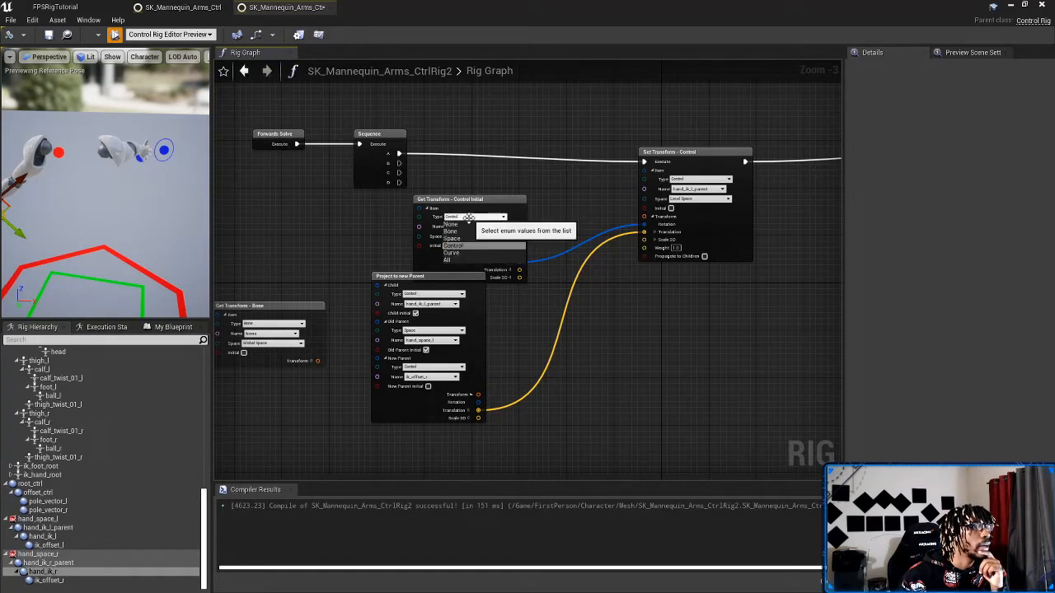
{"action": "left_click", "coordinate": [468, 243]}
{"action": "left_click", "coordinate": [475, 228]}
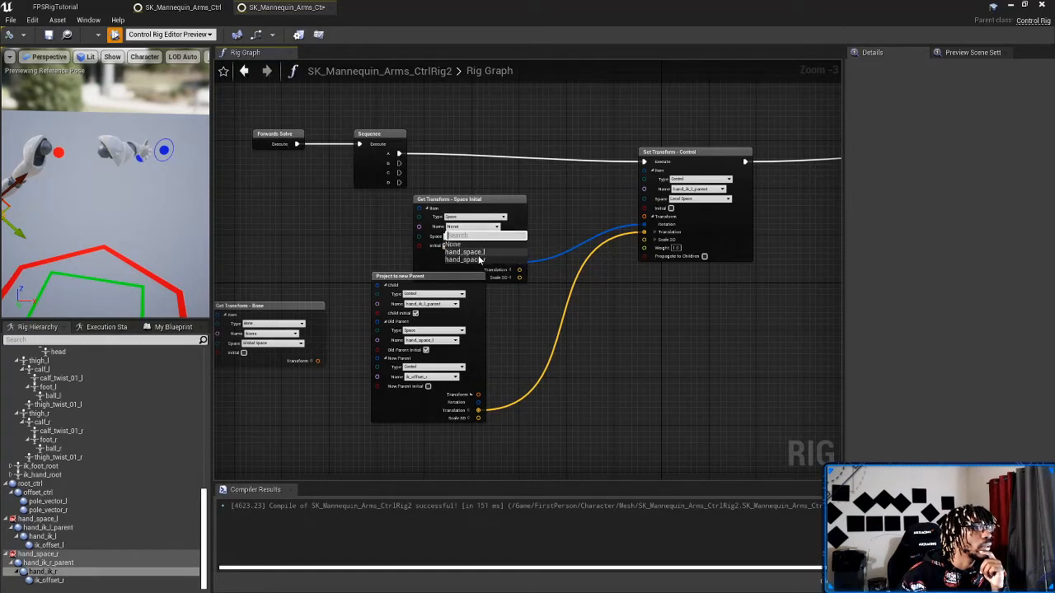
{"action": "left_click", "coordinate": [479, 253]}
Step: Position the hand_space_l Get Transform above Project to new Parent so the nodes no longer overlap, and compile the rig
{"action": "left_click_drag", "start_coordinate": [496, 208], "coordinate": [468, 187]}
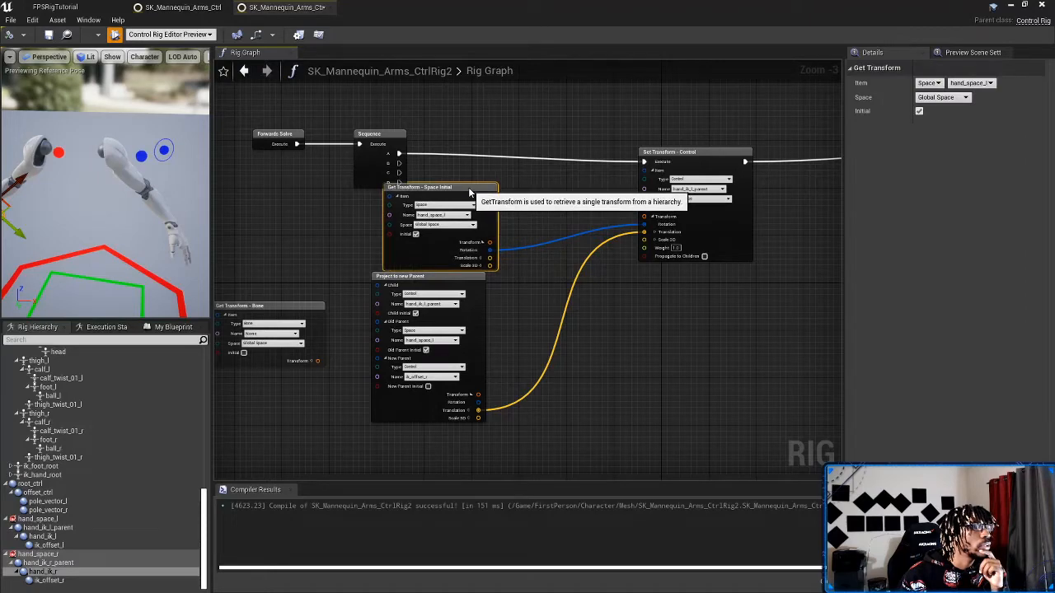
{"action": "left_click_drag", "start_coordinate": [473, 294], "coordinate": [501, 295]}
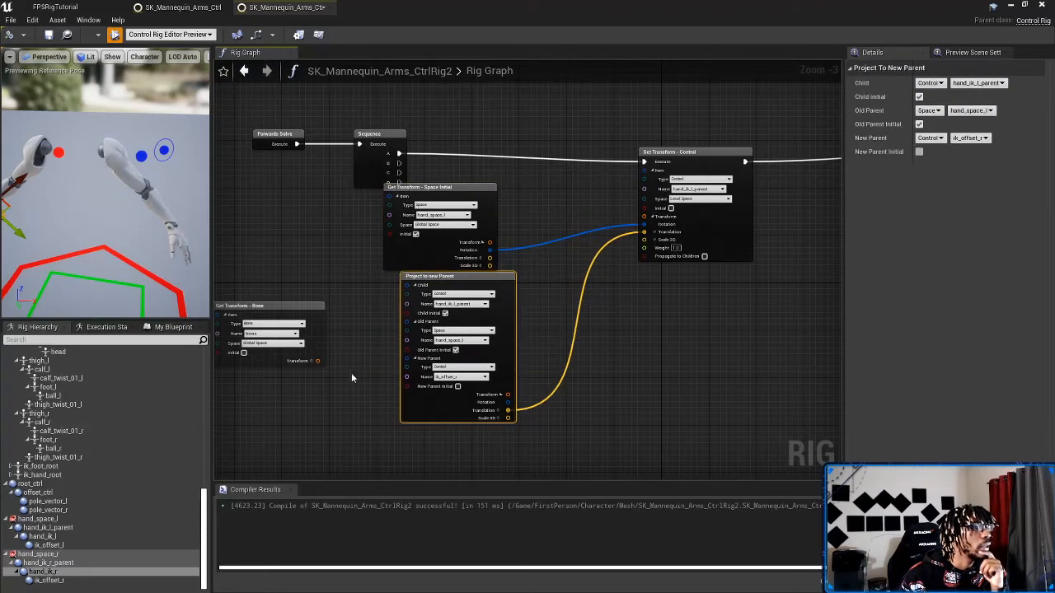
{"action": "right_click_drag", "start_coordinate": [334, 362], "coordinate": [385, 366]}
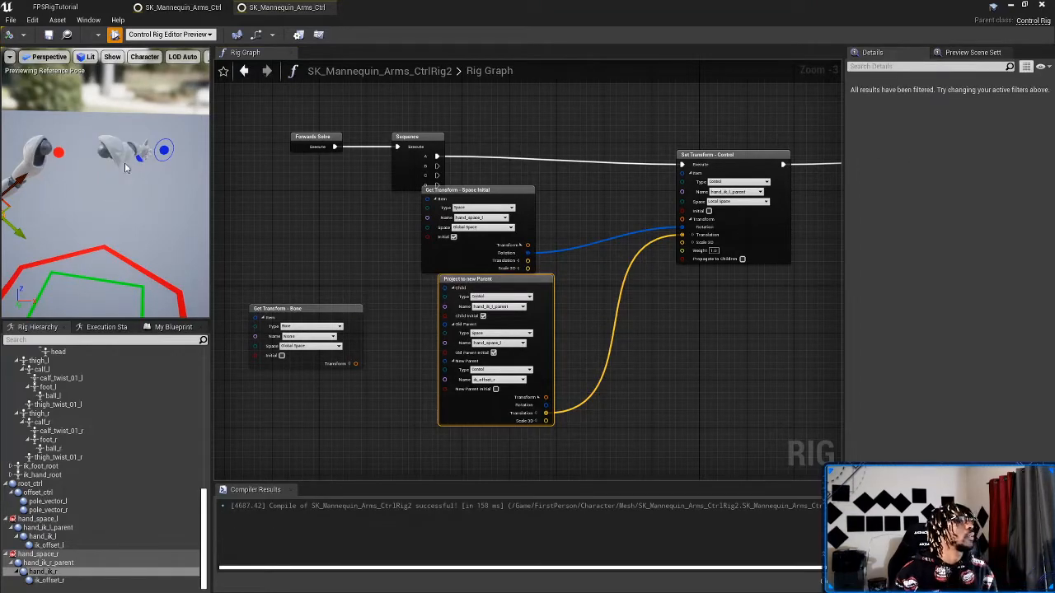
Step: Examine the Set Transform setup and the follow_hand_r_weight Get Control Float node in the SK_Mannequin_Arms_CtrlRig1 graph
{"action": "left_click", "coordinate": [53, 6]}
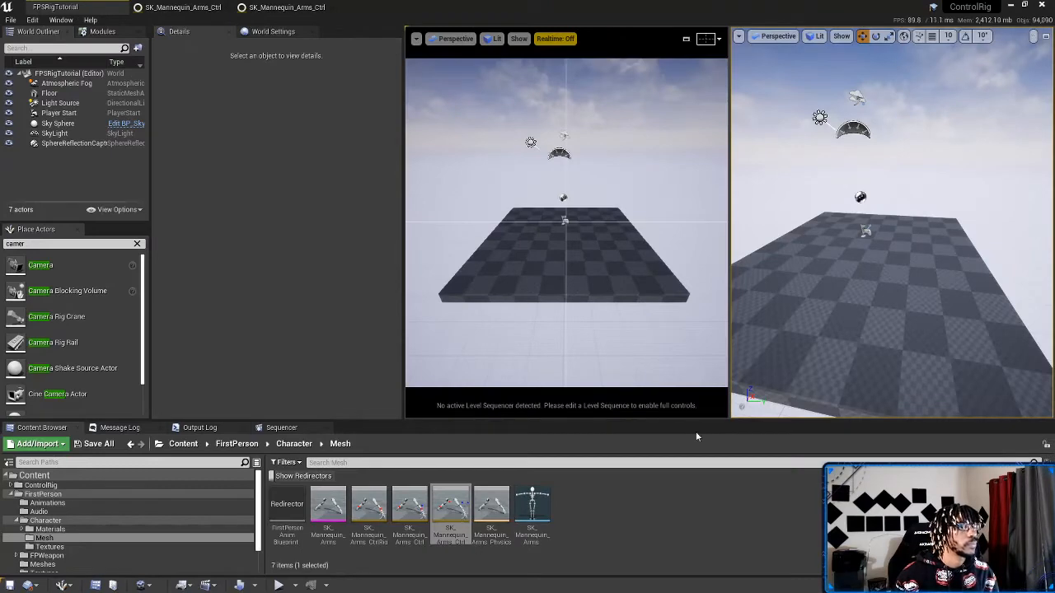
{"action": "left_click", "coordinate": [272, 7]}
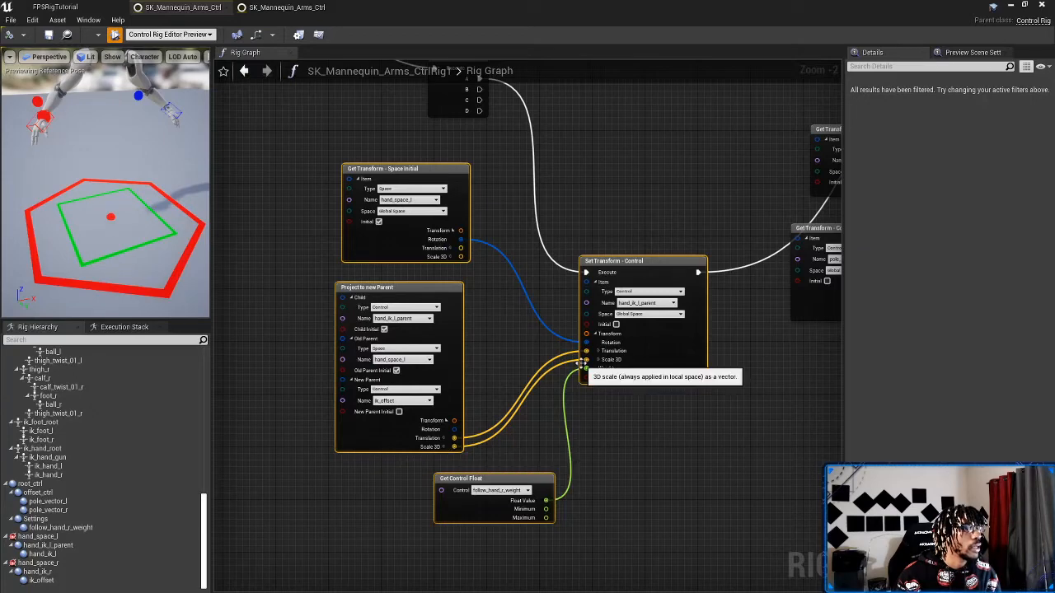
{"action": "right_click_drag", "start_coordinate": [585, 356], "coordinate": [519, 428]}
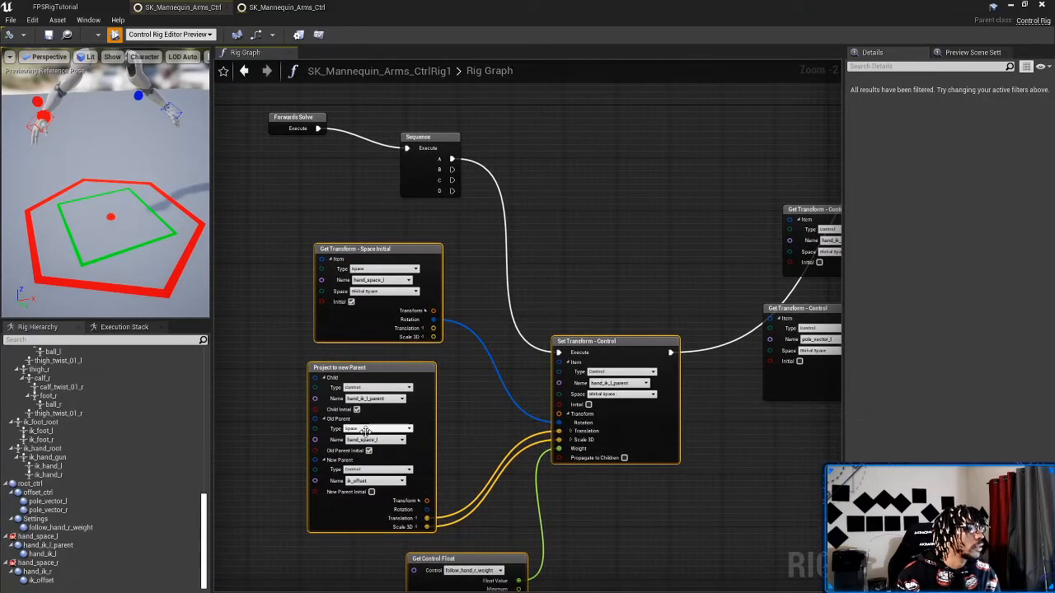
{"action": "right_click_drag", "start_coordinate": [452, 510], "coordinate": [448, 401]}
{"action": "left_click_drag", "start_coordinate": [366, 471], "coordinate": [543, 522]}
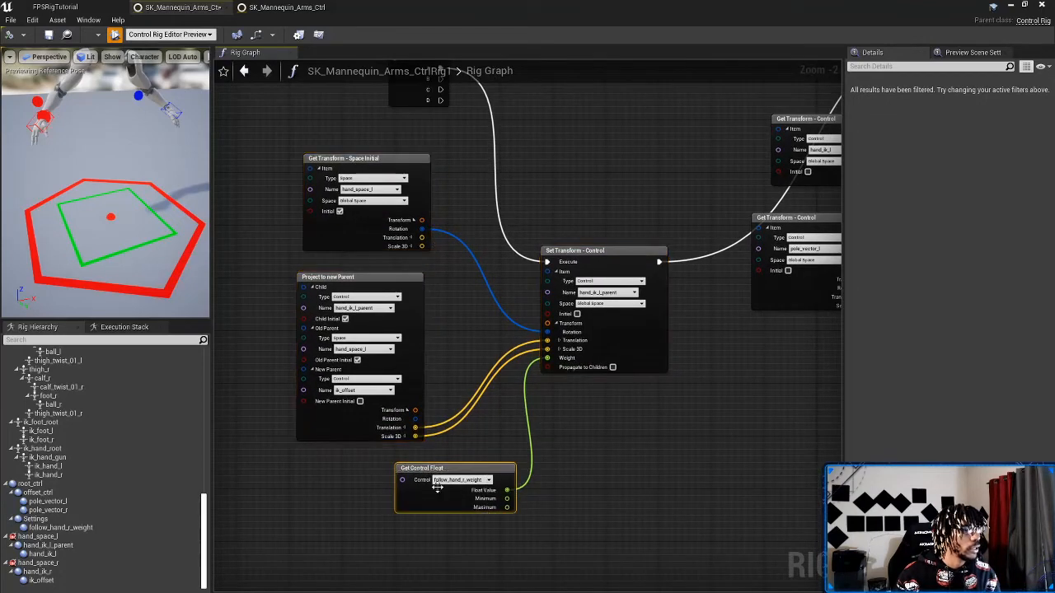
{"action": "left_click", "coordinate": [284, 7]}
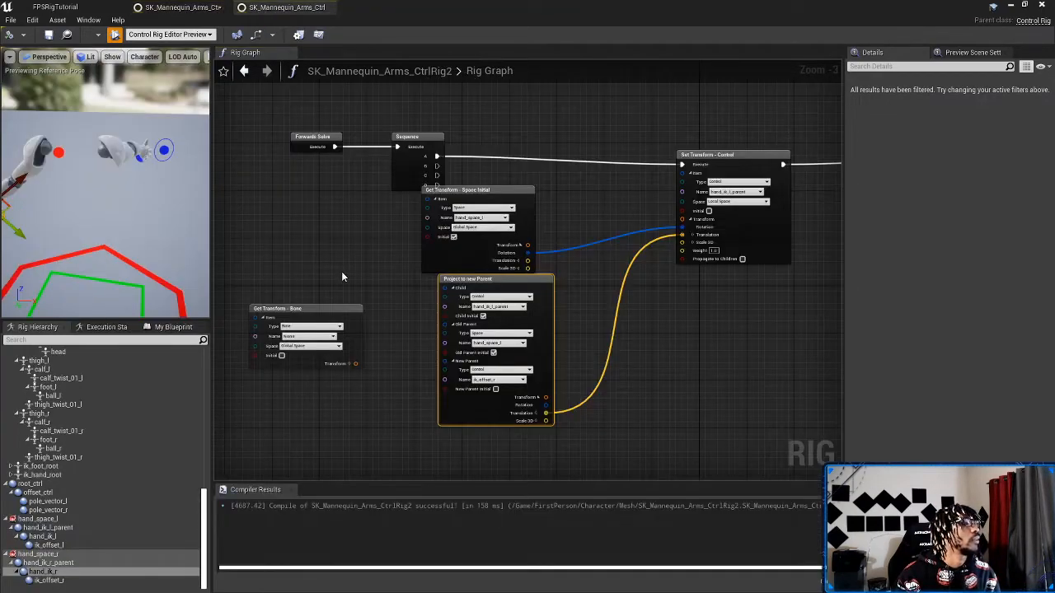
Step: Delete the unused Get Transform - Bone node from the SK_Mannequin_Arms_CtrlRig2 graph
{"action": "right_click_drag", "start_coordinate": [342, 276], "coordinate": [437, 248]}
{"action": "left_click_drag", "start_coordinate": [367, 265], "coordinate": [467, 399]}
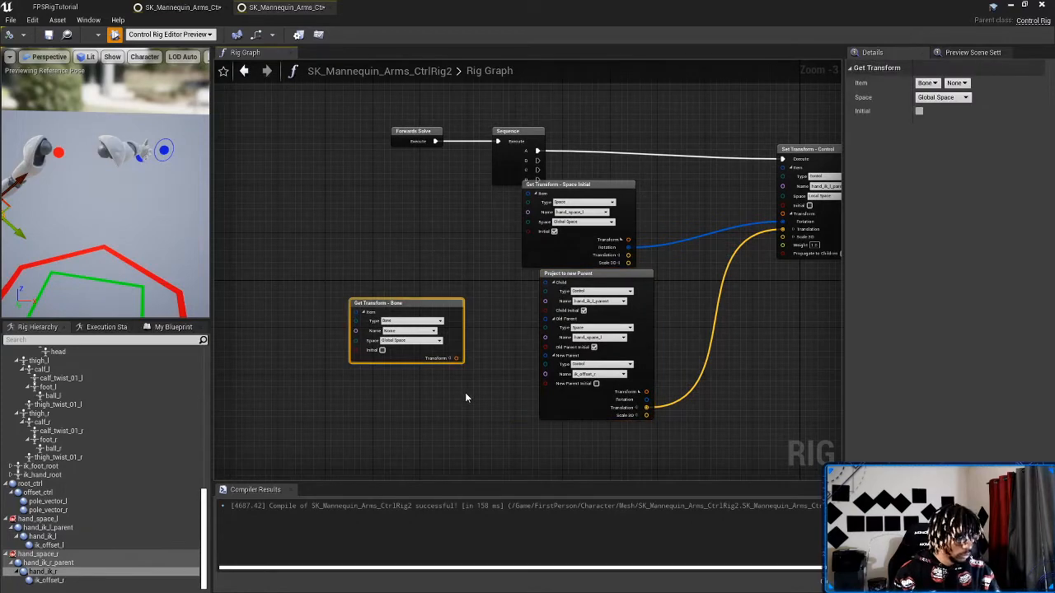
{"action": "key", "text": "Delete"}
Step: Switch the hand_ik_l_parent Set Transform node to Global Space and compile the rig
{"action": "right_click_drag", "start_coordinate": [464, 370], "coordinate": [358, 378]}
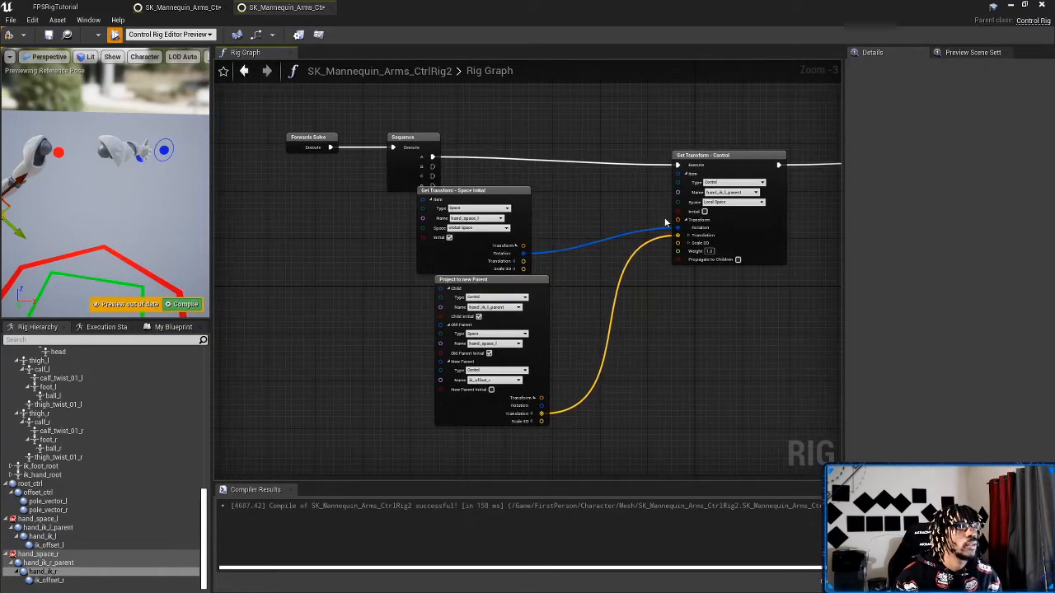
{"action": "left_click", "coordinate": [714, 203]}
{"action": "left_click", "coordinate": [723, 215]}
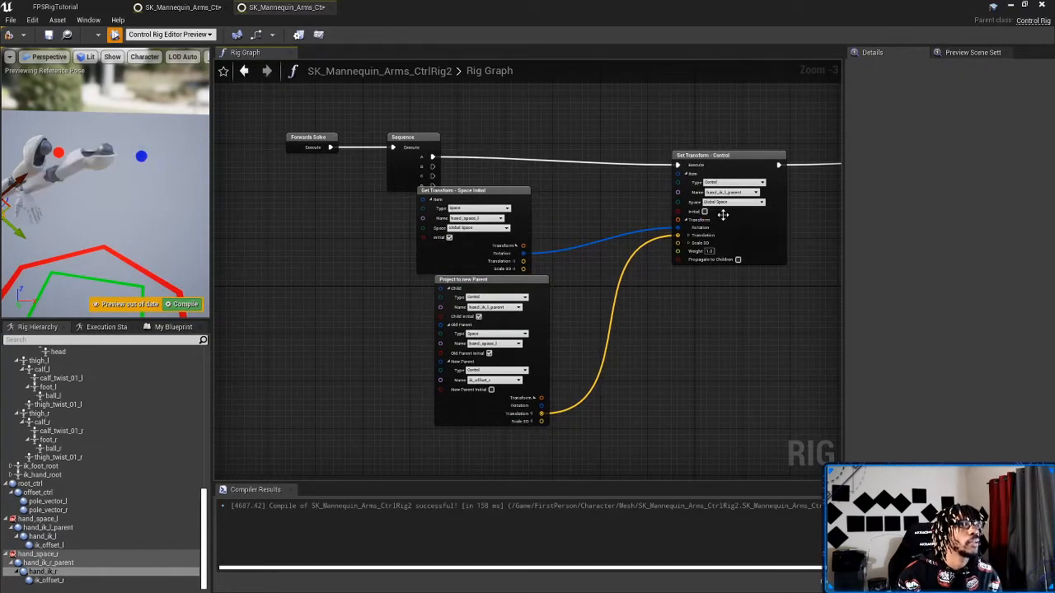
{"action": "left_click", "coordinate": [9, 34]}
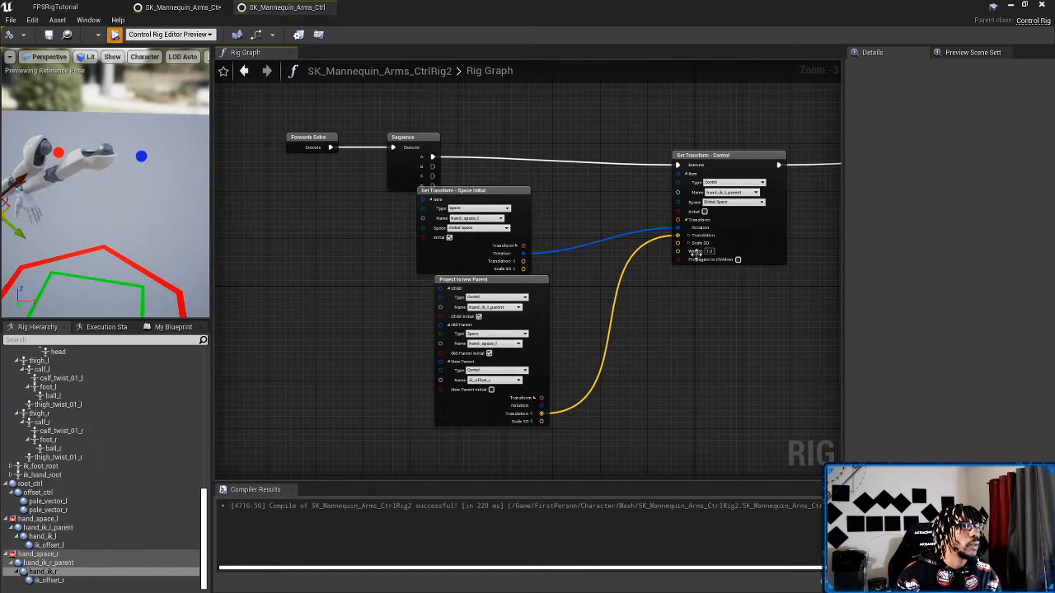
Step: Add a new control under root_ctrl in the rig hierarchy and name it Settings
{"action": "left_click", "coordinate": [6, 520]}
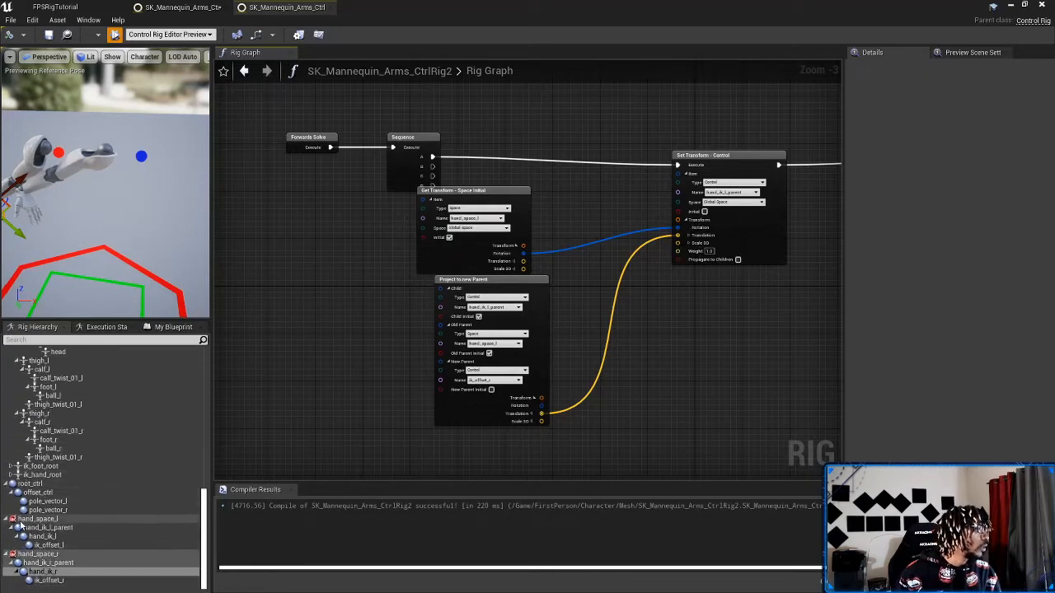
{"action": "left_click", "coordinate": [7, 554]}
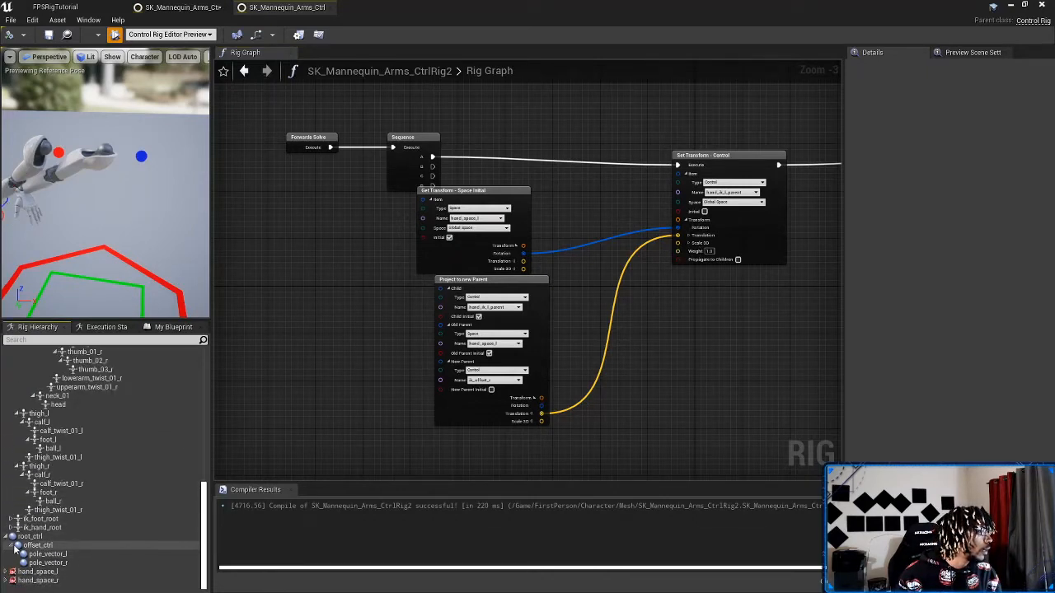
{"action": "left_click", "coordinate": [6, 538]}
{"action": "left_click", "coordinate": [31, 563]}
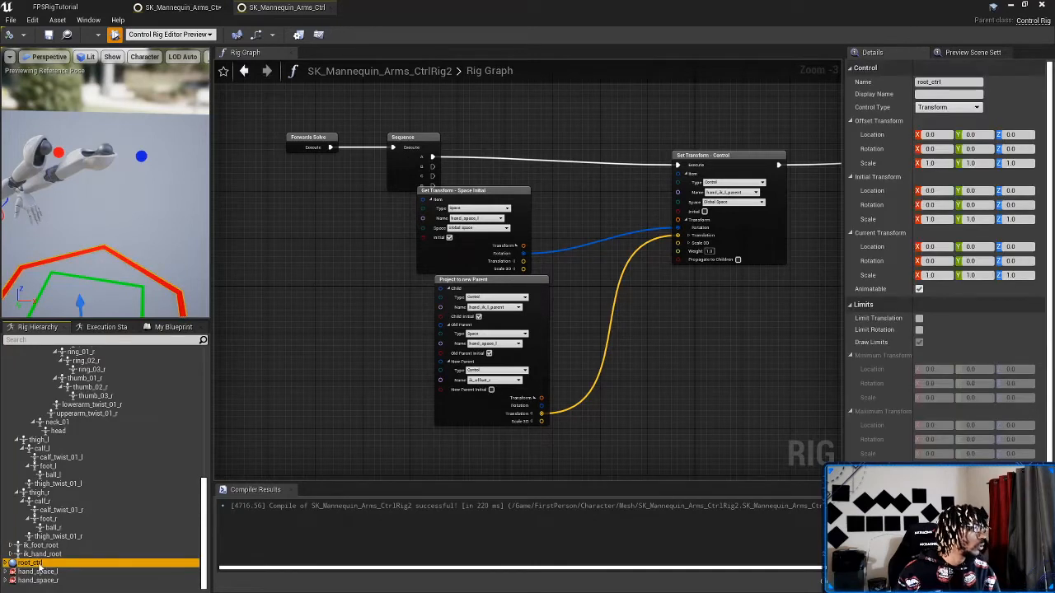
{"action": "key", "text": "ctrl+n"}
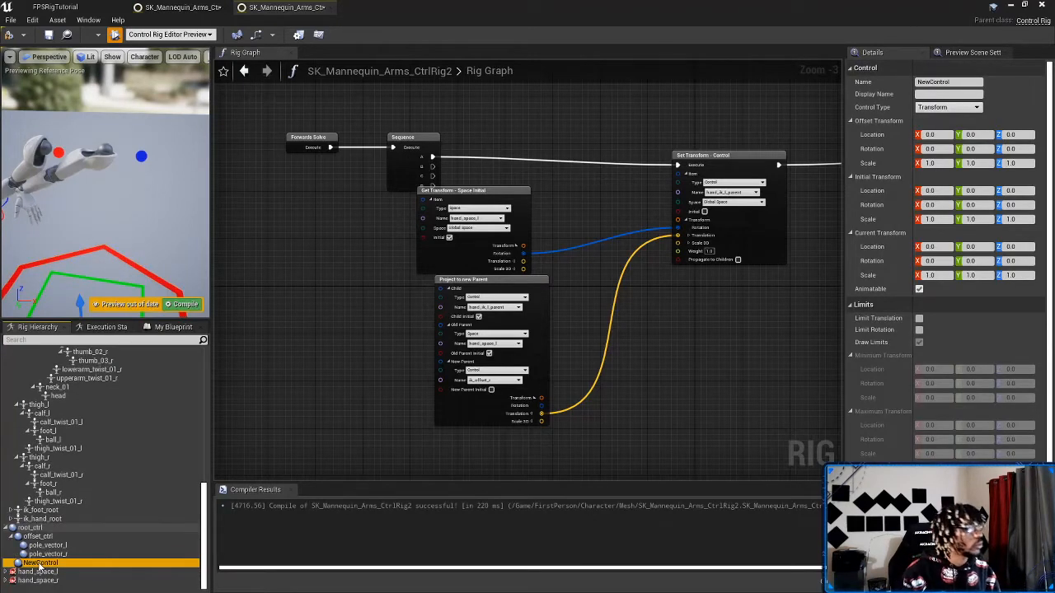
{"action": "double_click", "coordinate": [39, 564]}
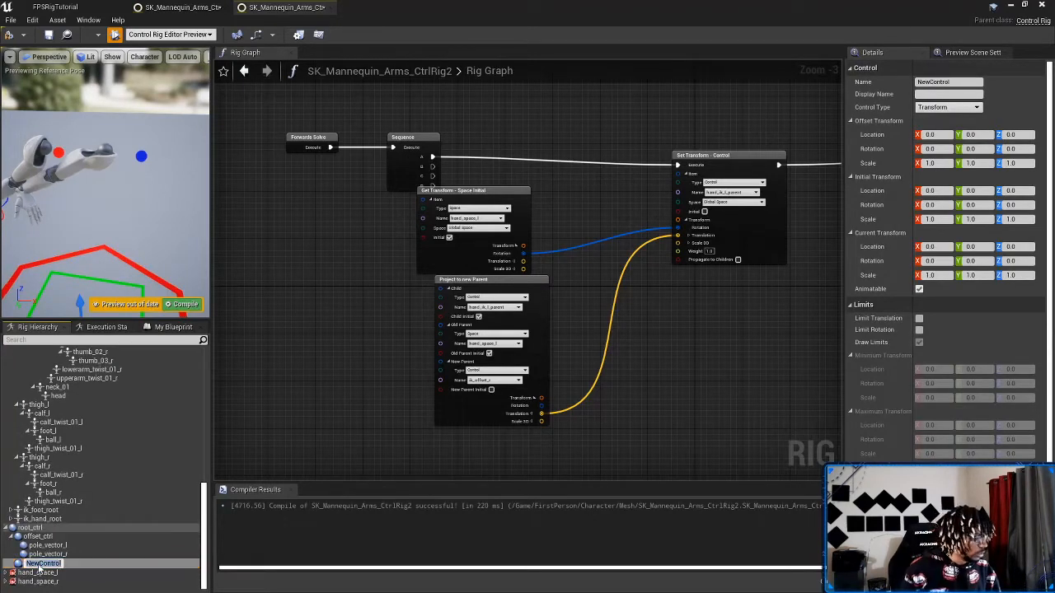
{"action": "type", "text": "Settings"}
{"action": "key", "text": "Return"}
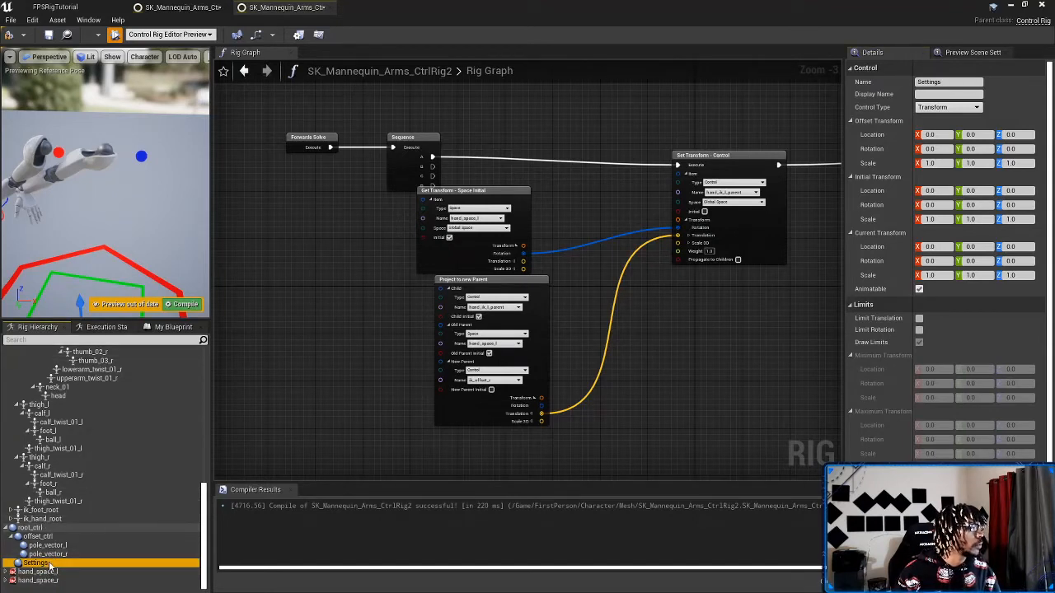
Step: Add a child control named follow_ik_r under Settings, set its control type to Float, and save the rig
{"action": "key", "text": "ctrl+n"}
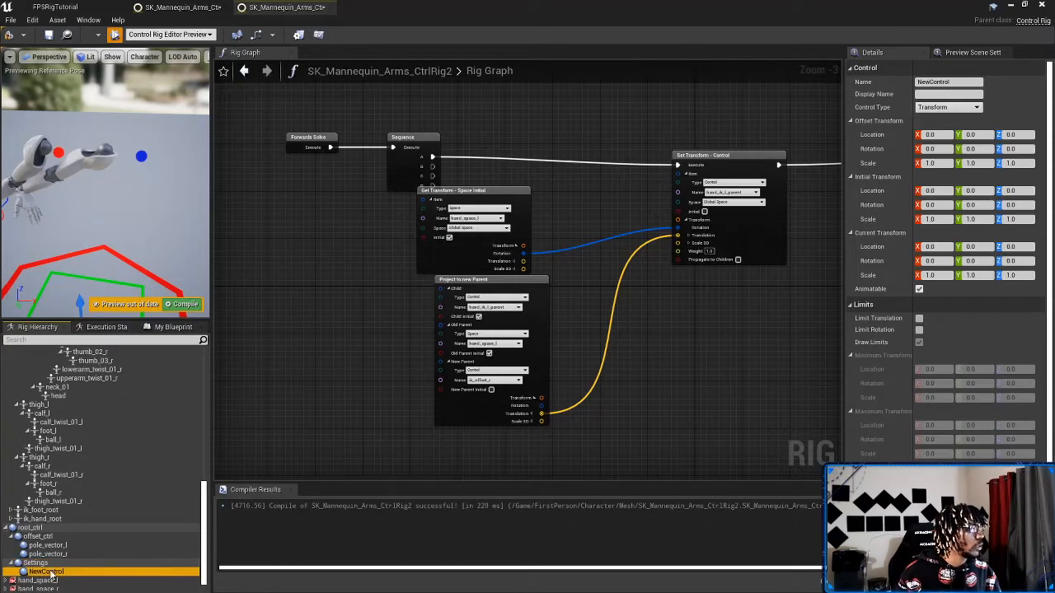
{"action": "double_click", "coordinate": [50, 572]}
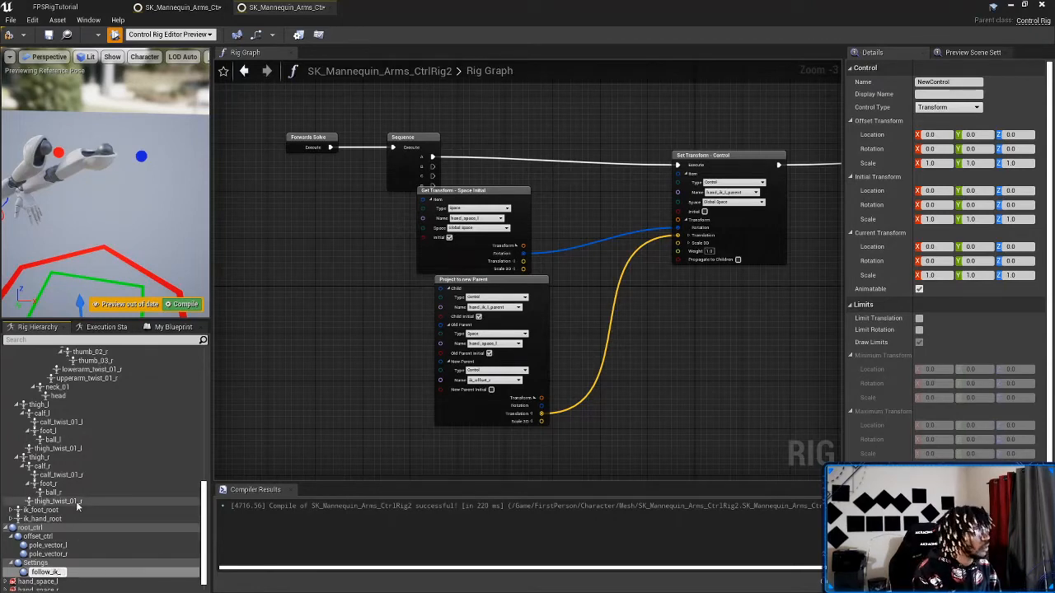
{"action": "key", "text": "Return"}
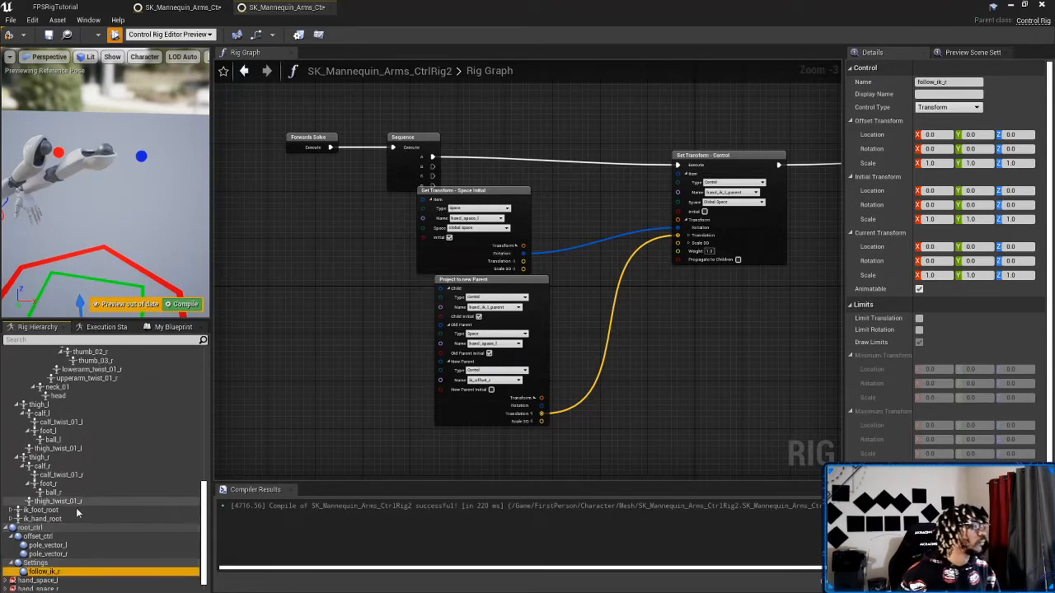
{"action": "left_click", "coordinate": [948, 108]}
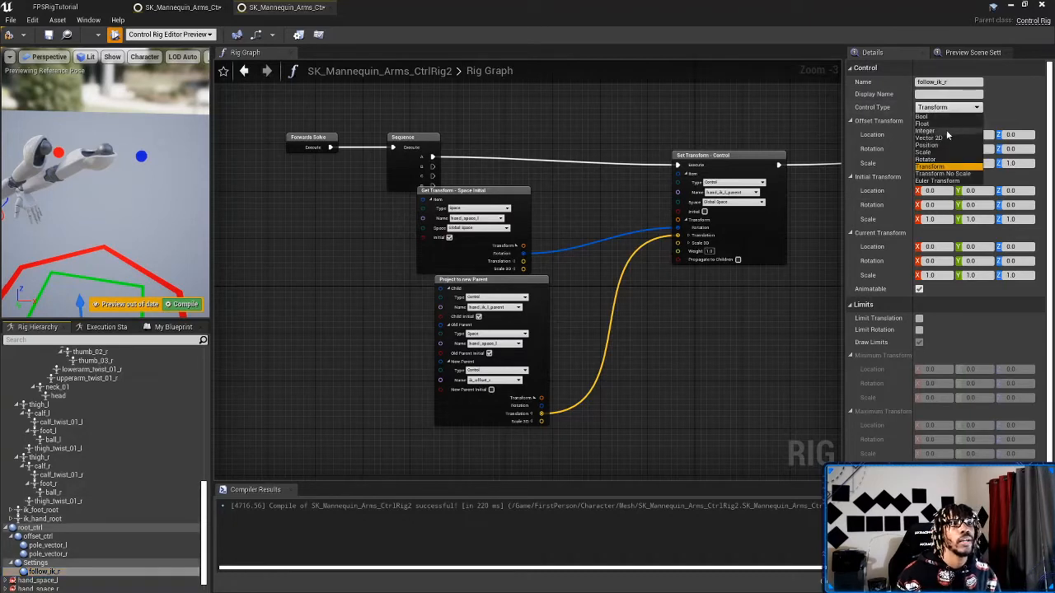
{"action": "left_click", "coordinate": [946, 124]}
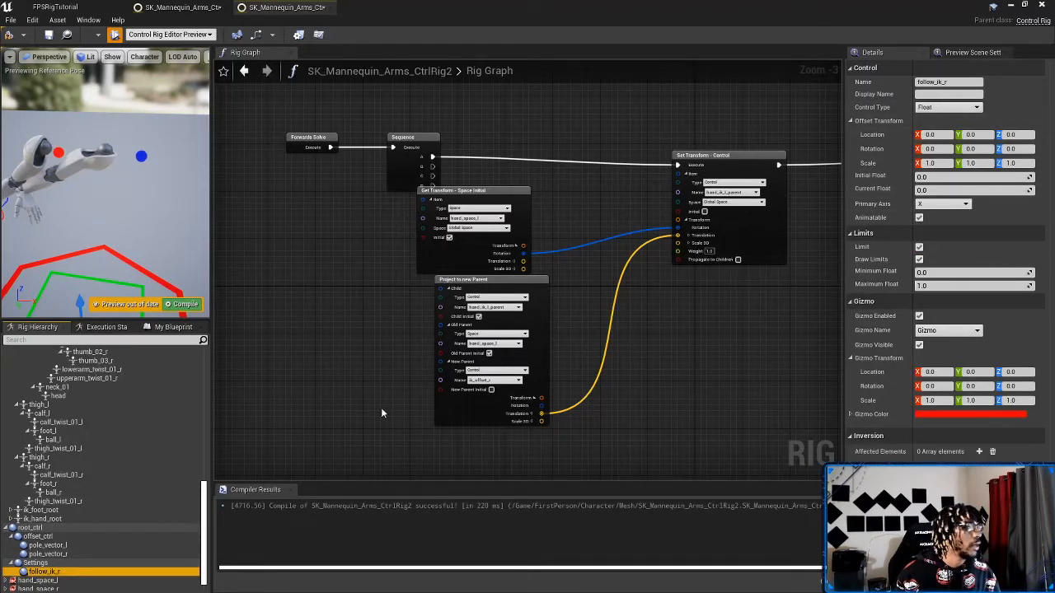
{"action": "key", "text": "ctrl+s"}
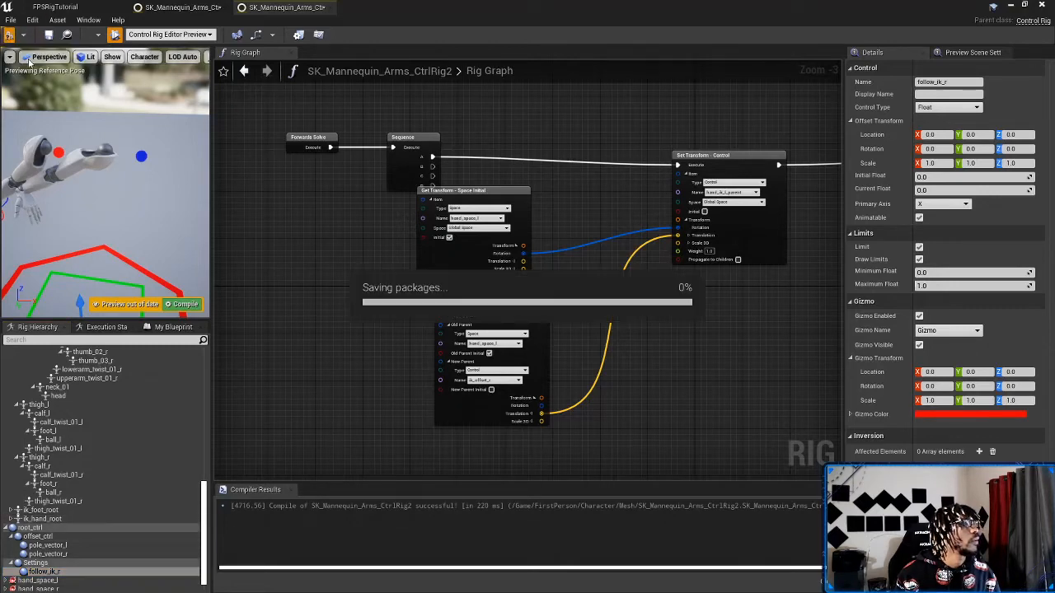
Step: Add a Get Control Float node for follow_ik_r and connect its Float Value to the hand_ik_l_parent Set Transform's Weight
{"action": "left_click_drag", "start_coordinate": [83, 571], "coordinate": [630, 321]}
{"action": "left_click", "coordinate": [651, 328]}
{"action": "right_click_drag", "start_coordinate": [700, 273], "coordinate": [546, 350]}
{"action": "left_click_drag", "start_coordinate": [478, 398], "coordinate": [430, 343]}
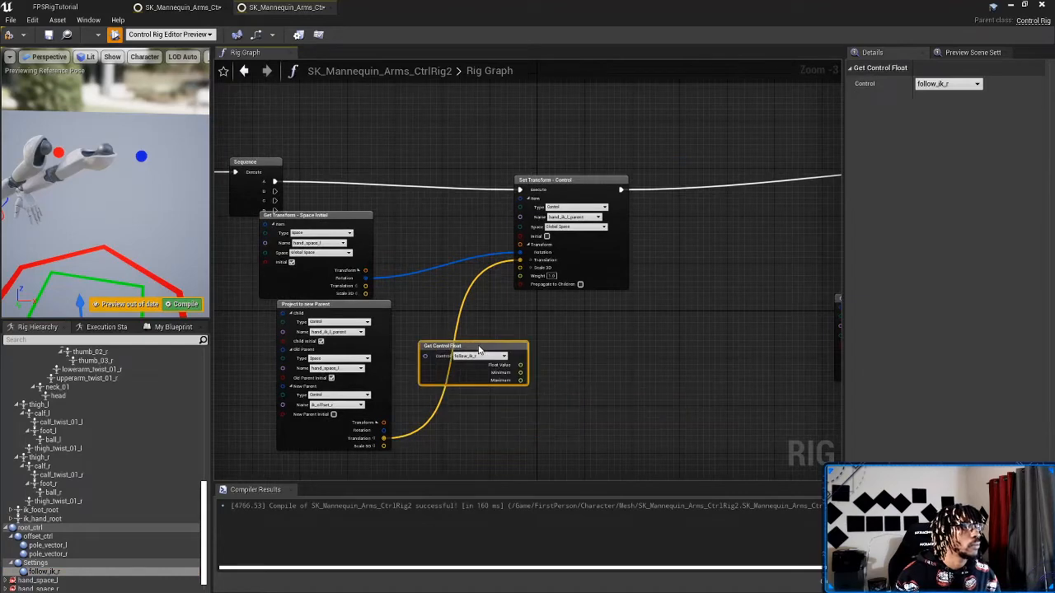
{"action": "left_click_drag", "start_coordinate": [521, 365], "coordinate": [519, 275]}
{"action": "right_click_drag", "start_coordinate": [601, 301], "coordinate": [616, 379]}
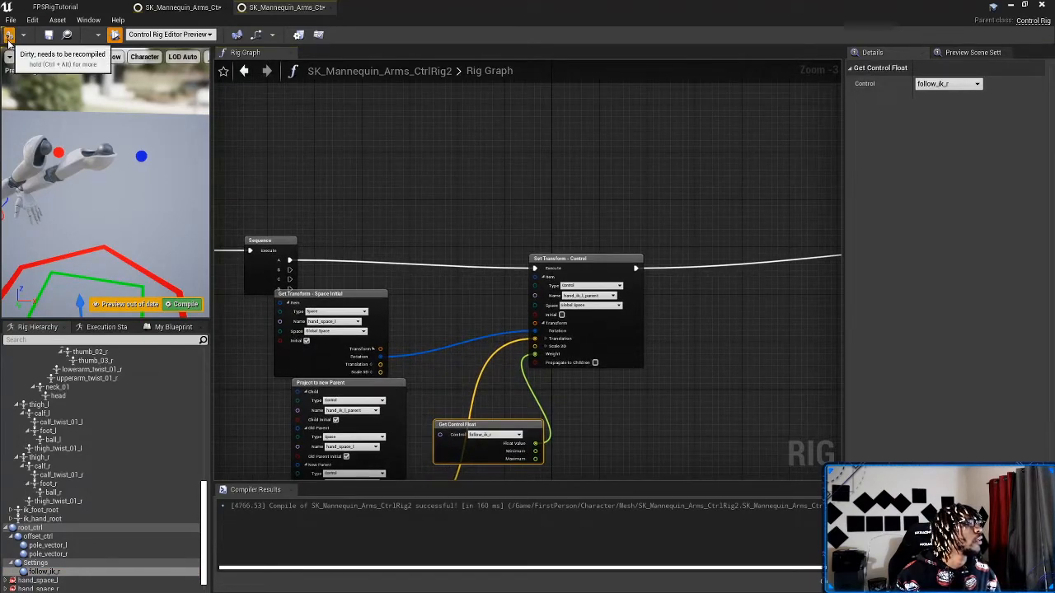
Step: Compile the rig and space out the Set Transform, Get Control Float and hand_space_l Get Transform nodes
{"action": "left_click_drag", "start_coordinate": [567, 260], "coordinate": [648, 255]}
{"action": "right_click_drag", "start_coordinate": [558, 235], "coordinate": [585, 184]}
{"action": "left_click_drag", "start_coordinate": [509, 368], "coordinate": [685, 306]}
{"action": "left_click_drag", "start_coordinate": [395, 250], "coordinate": [417, 250]}
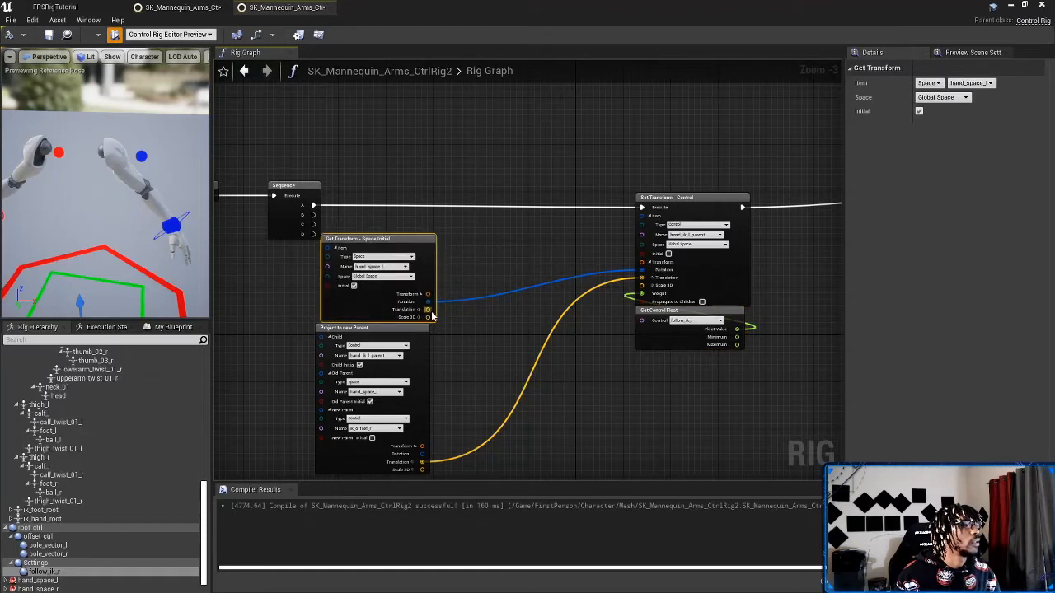
Step: Compare the Basic IK nodes and their pole vector settings in SK_Mannequin_Arms_CtrlRig1 with those in SK_Mannequin_Arms_CtrlRig2
{"action": "left_click", "coordinate": [188, 7]}
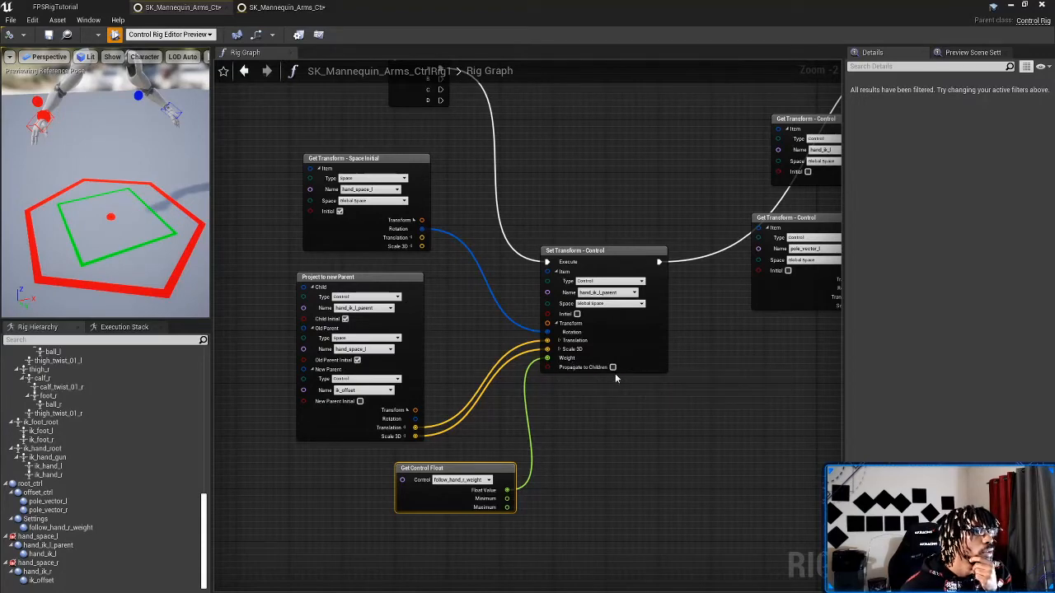
{"action": "right_click_drag", "start_coordinate": [760, 375], "coordinate": [463, 433]}
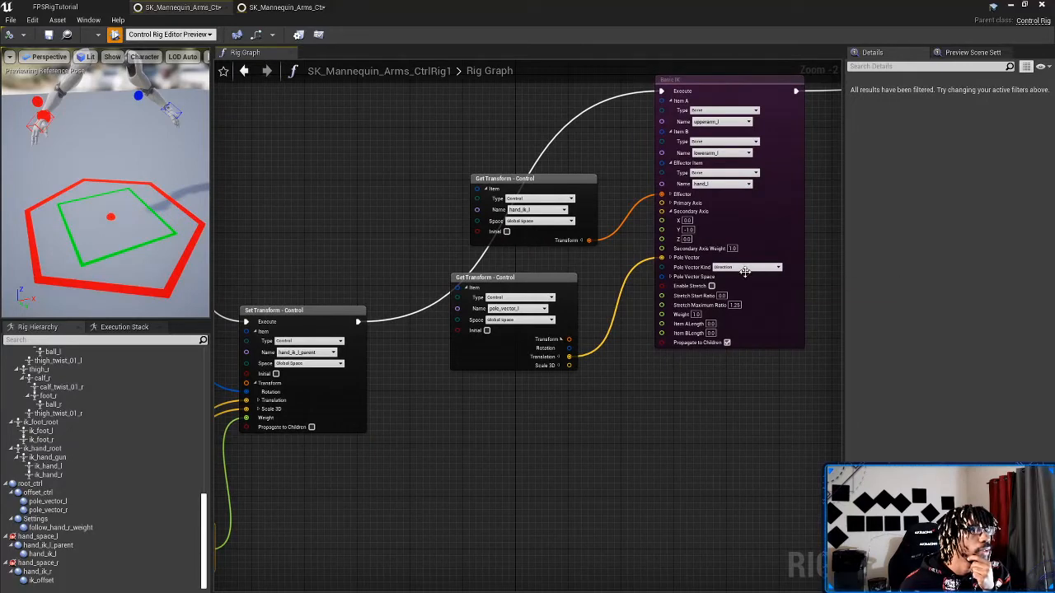
{"action": "right_click_drag", "start_coordinate": [766, 314], "coordinate": [392, 369]}
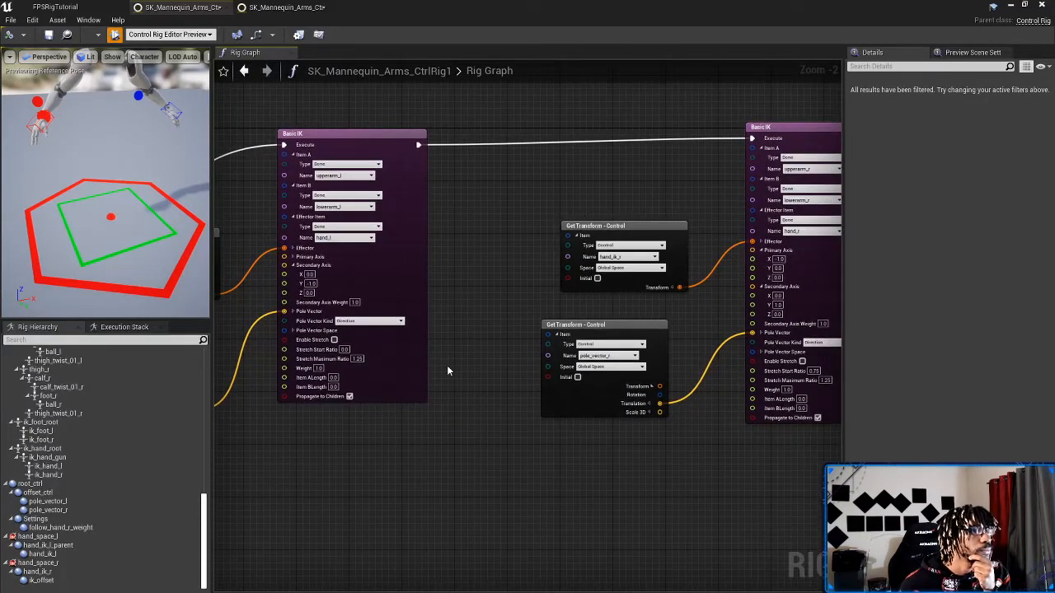
{"action": "right_click_drag", "start_coordinate": [498, 373], "coordinate": [566, 370]}
{"action": "left_click", "coordinate": [271, 9]}
{"action": "right_click_drag", "start_coordinate": [522, 262], "coordinate": [216, 258]}
{"action": "left_click", "coordinate": [609, 355]}
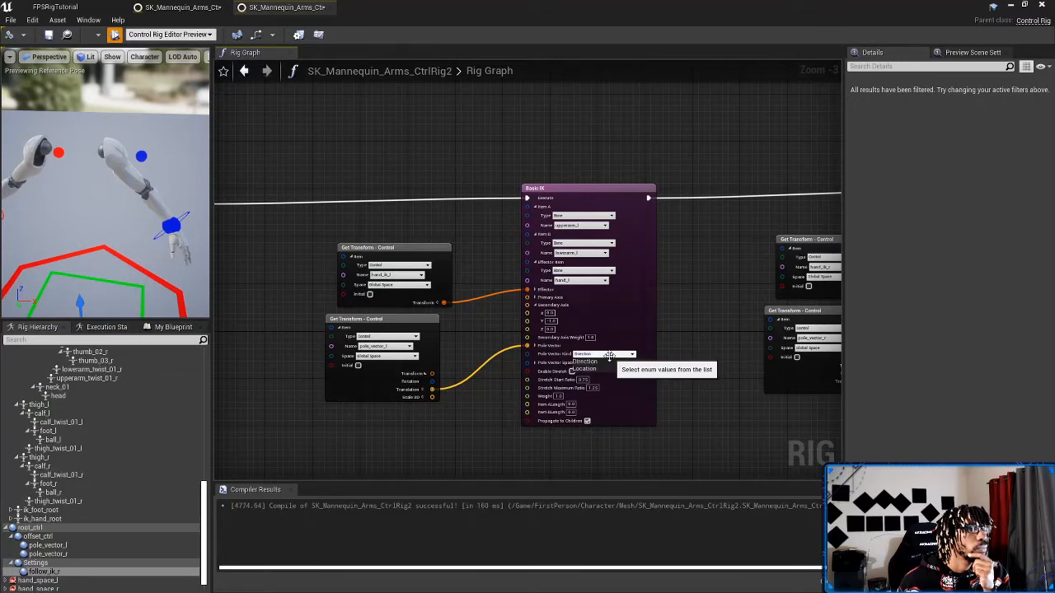
{"action": "right_click_drag", "start_coordinate": [737, 368], "coordinate": [757, 340]}
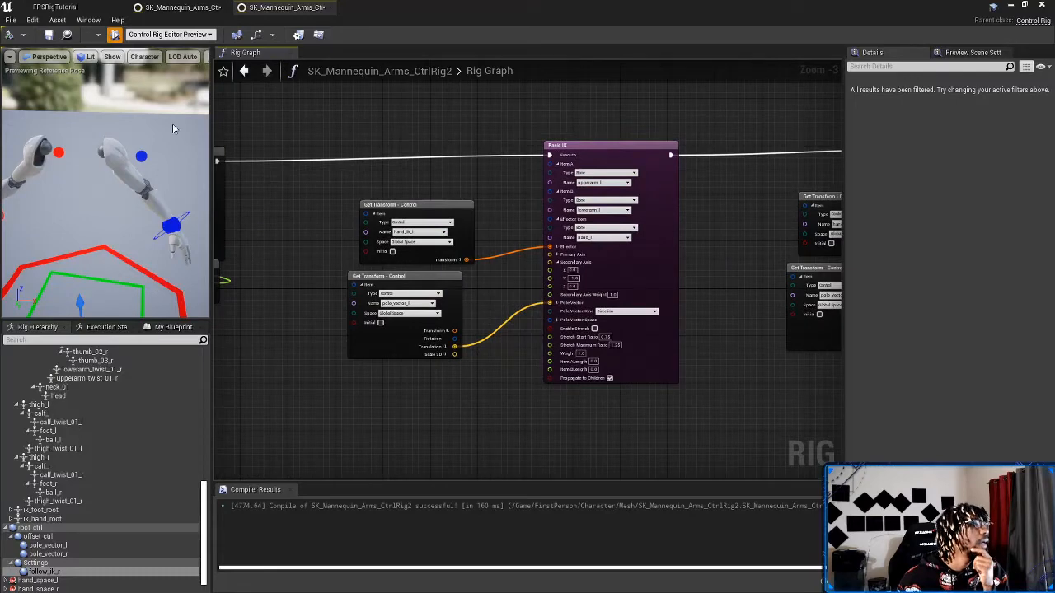
Step: Switch to the FPSRigTutorial level and place SK_Mannequin_Arms_CtrlRig2 on the floor
{"action": "left_click", "coordinate": [48, 7]}
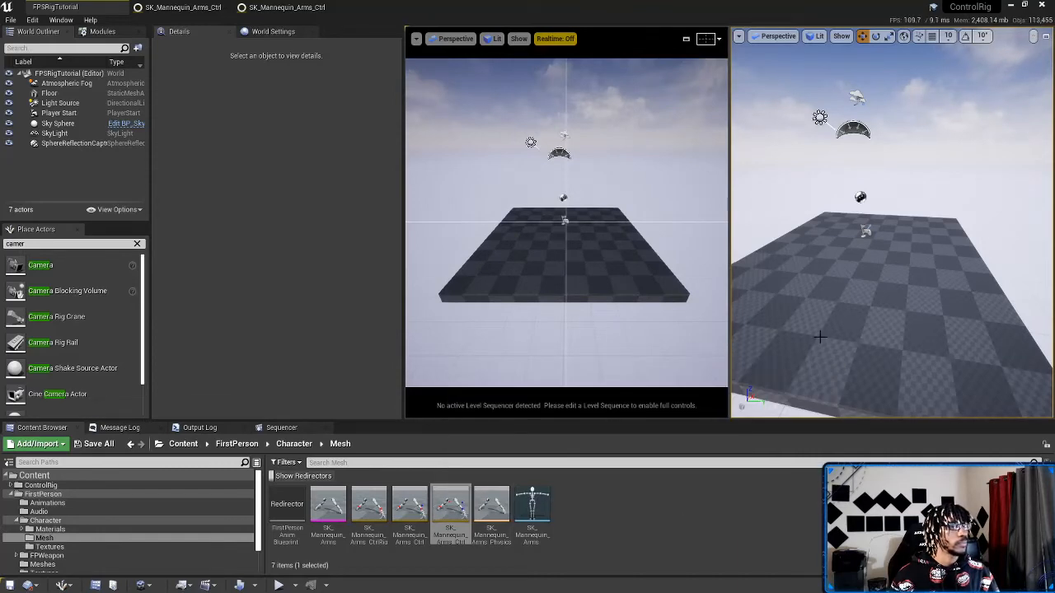
{"action": "right_click_drag", "start_coordinate": [850, 331], "coordinate": [886, 331]}
{"action": "key", "text": "a"}
{"action": "left_click", "coordinate": [450, 511]}
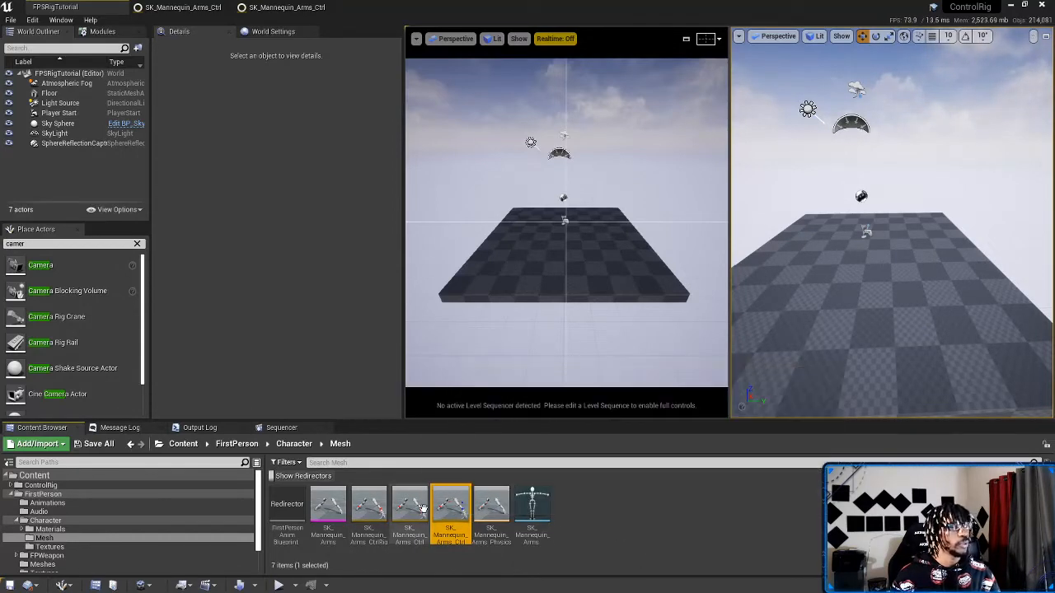
{"action": "left_click_drag", "start_coordinate": [450, 511], "coordinate": [857, 299]}
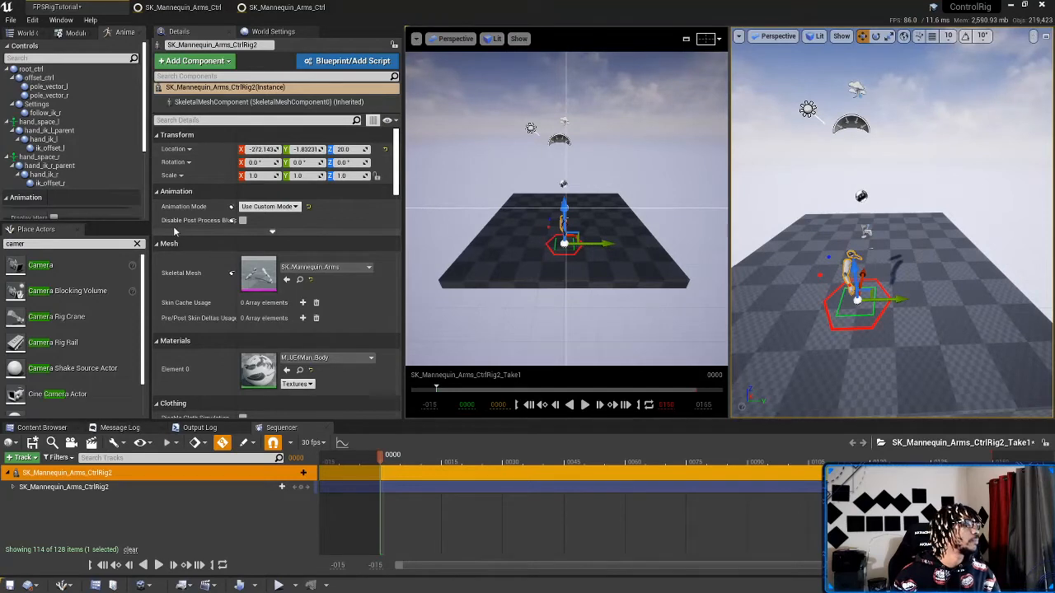
Step: Place the SK_FPGun mesh from the FirstPerson/FPWeapon/Mesh folder in the level beside the arms
{"action": "left_click", "coordinate": [48, 427]}
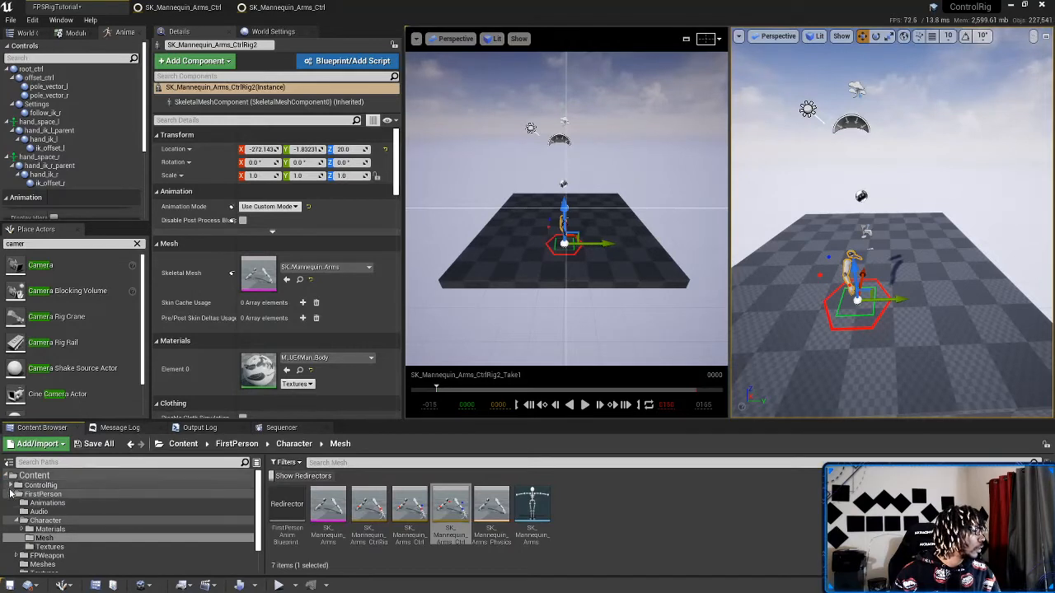
{"action": "left_click", "coordinate": [11, 494]}
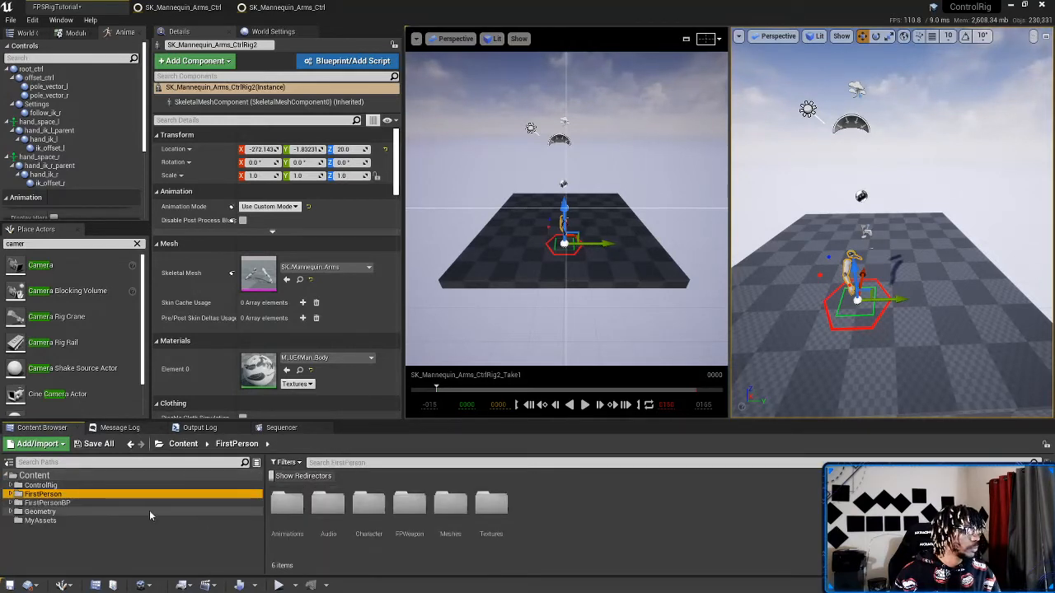
{"action": "double_click", "coordinate": [412, 523]}
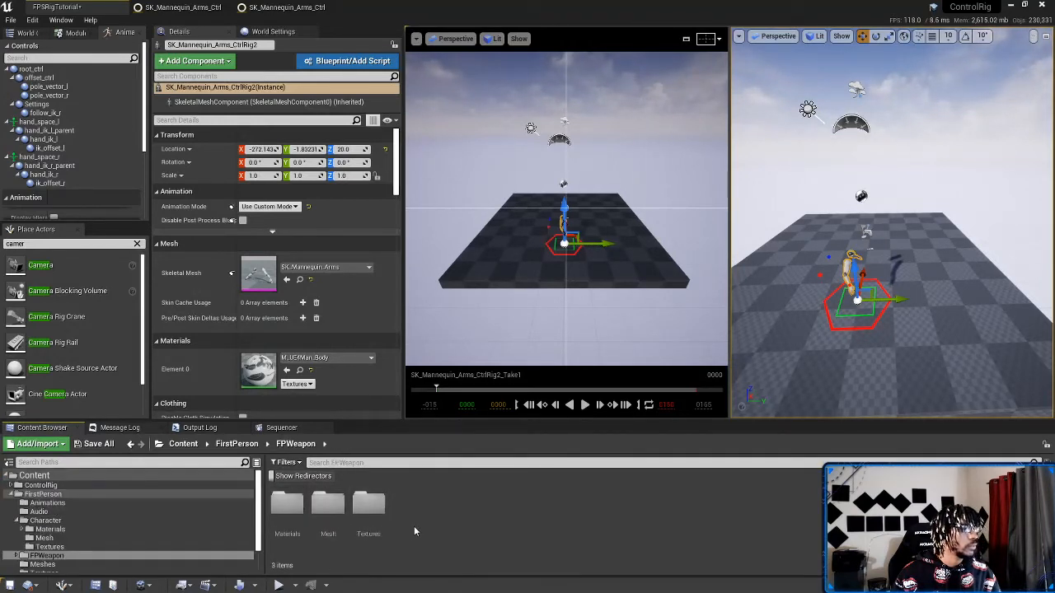
{"action": "double_click", "coordinate": [327, 505]}
{"action": "left_click_drag", "start_coordinate": [287, 507], "coordinate": [894, 347]}
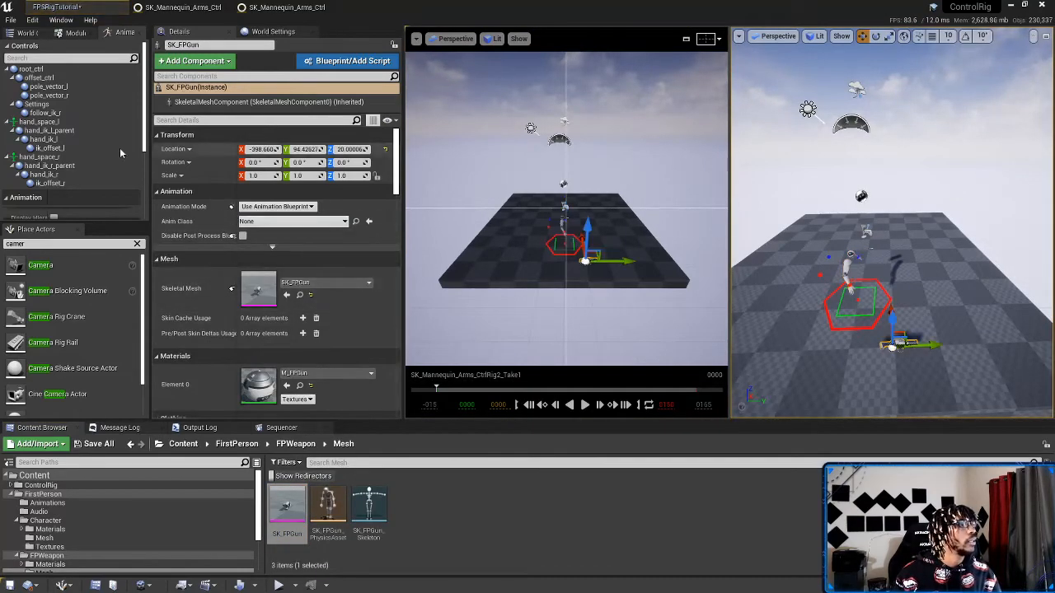
Step: Attach SK_FPGun to the SK_Mannequin_Arms_CtrlRig2 actor at the GripPoint socket and reset its location to default
{"action": "left_click", "coordinate": [28, 33]}
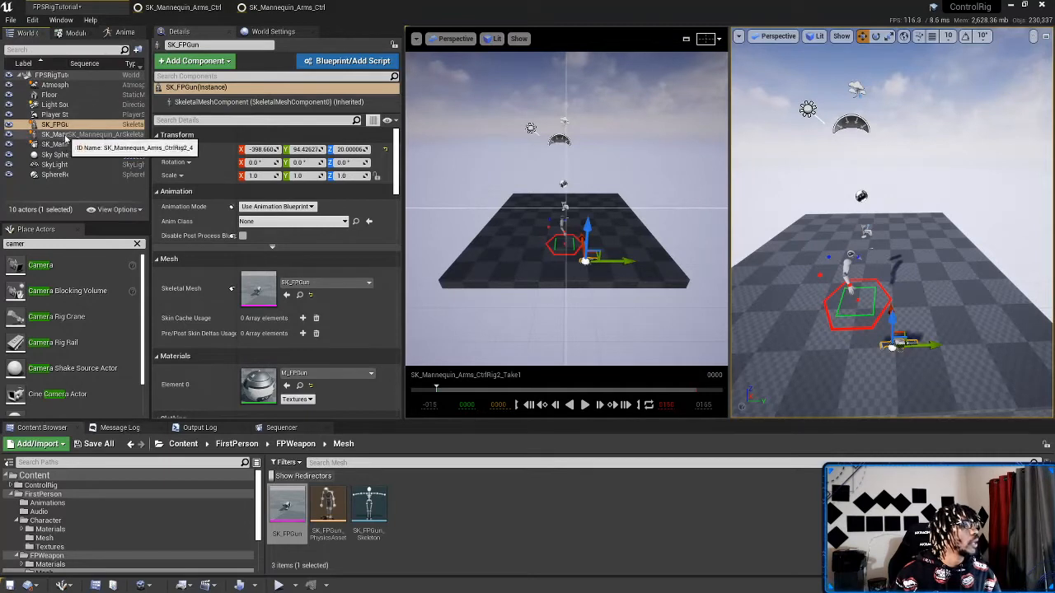
{"action": "left_click_drag", "start_coordinate": [54, 125], "coordinate": [60, 140]}
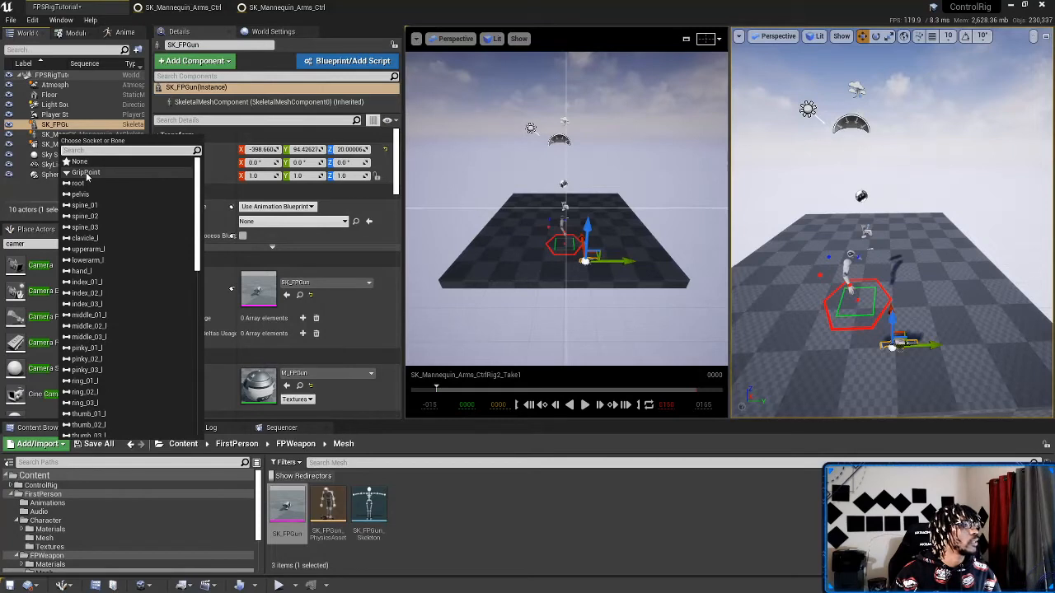
{"action": "left_click", "coordinate": [87, 173]}
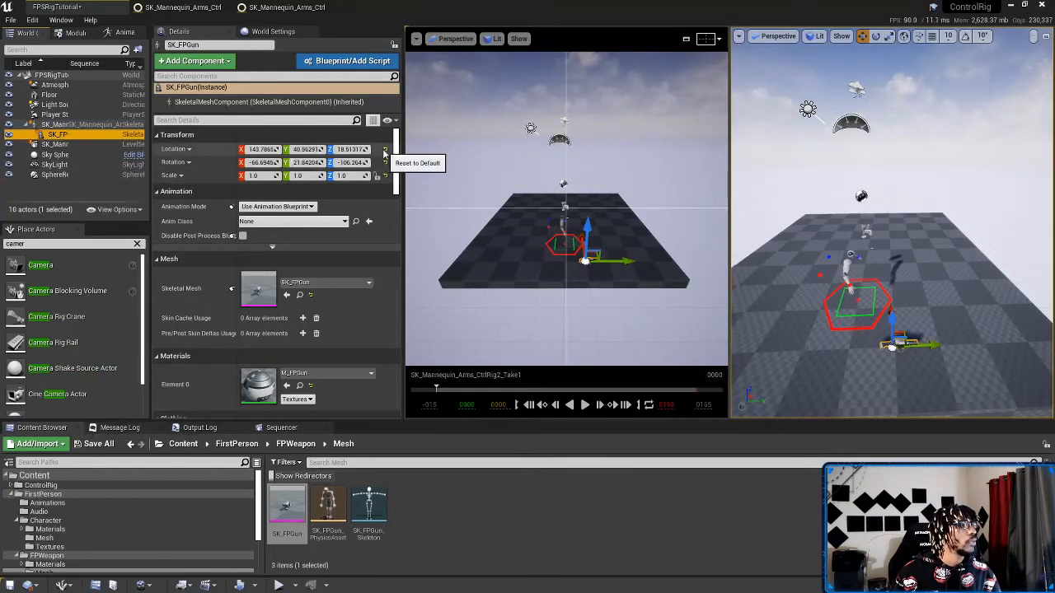
{"action": "left_click", "coordinate": [384, 152]}
Step: Rotate the gun to about -3.92°, 8.31°, -79.24° so it lines up with the right hand
{"action": "right_click_drag", "start_coordinate": [1003, 306], "coordinate": [920, 299]}
{"action": "key", "text": "w"}
{"action": "key", "text": "e"}
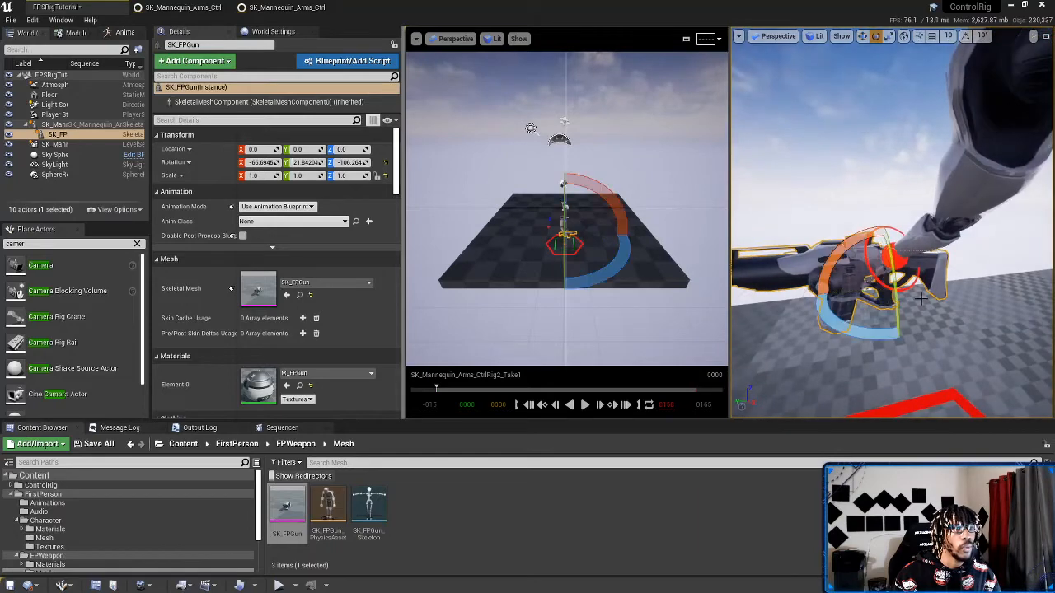
{"action": "left_click_drag", "start_coordinate": [846, 237], "coordinate": [812, 249]}
{"action": "right_click_drag", "start_coordinate": [811, 249], "coordinate": [834, 265]}
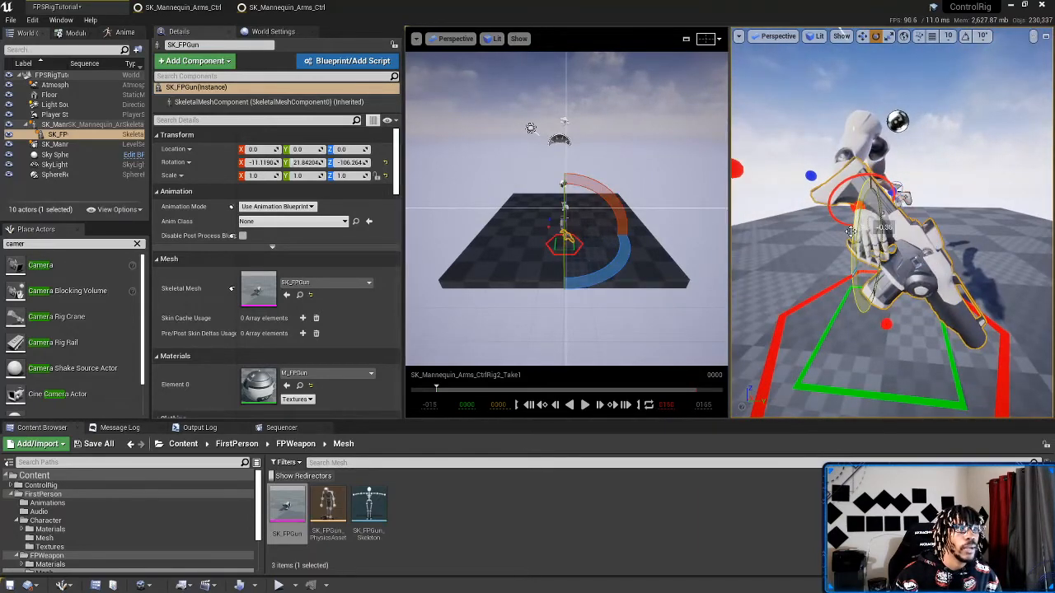
{"action": "left_click_drag", "start_coordinate": [904, 196], "coordinate": [900, 197]}
{"action": "right_click_drag", "start_coordinate": [900, 198], "coordinate": [902, 249]}
Step: Move the gun in local space to about 1.33, -1.21, -2.94 so its grip sits in the right palm
{"action": "key", "text": "w"}
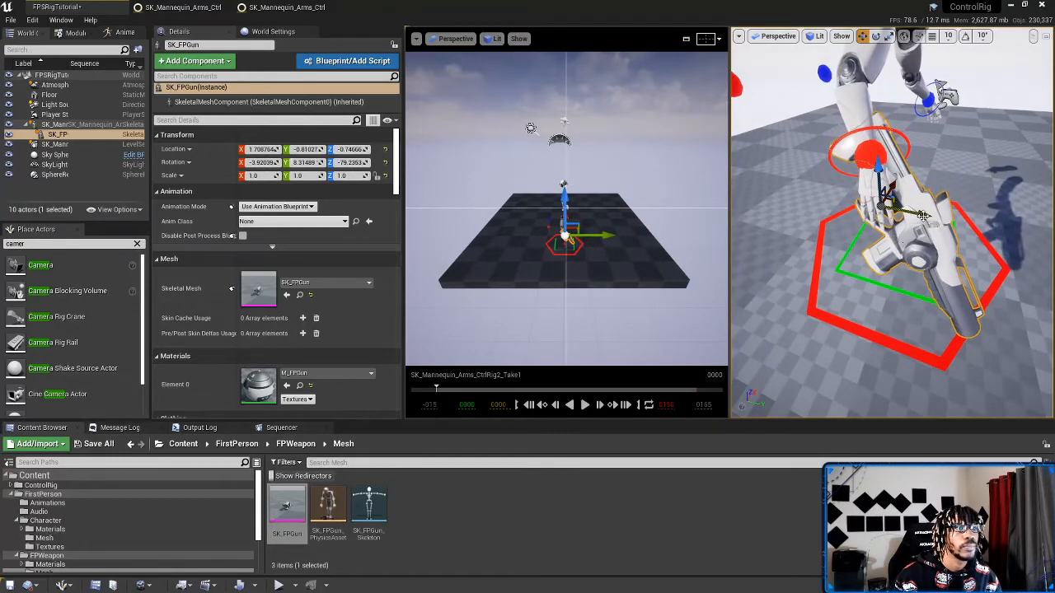
{"action": "left_click", "coordinate": [904, 37]}
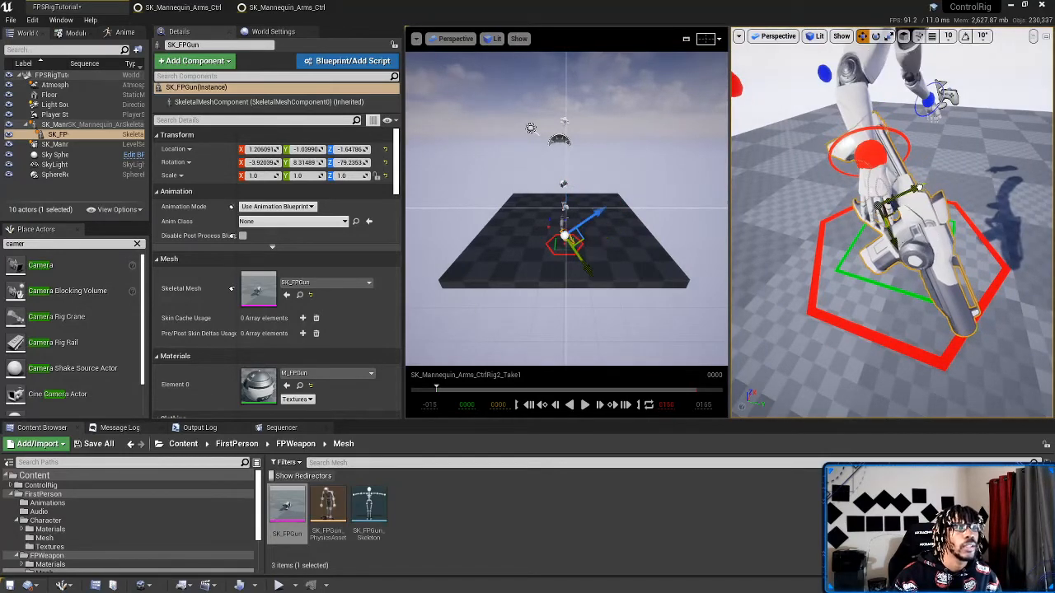
{"action": "mouse_move", "coordinate": [915, 188]}
{"action": "right_mouse_down"}
{"action": "mouse_move", "coordinate": [890, 210]}
{"action": "mouse_move", "coordinate": [903, 193]}
{"action": "mouse_move", "coordinate": [931, 193]}
{"action": "right_mouse_up"}
{"action": "right_click_drag", "start_coordinate": [937, 152], "coordinate": [909, 178]}
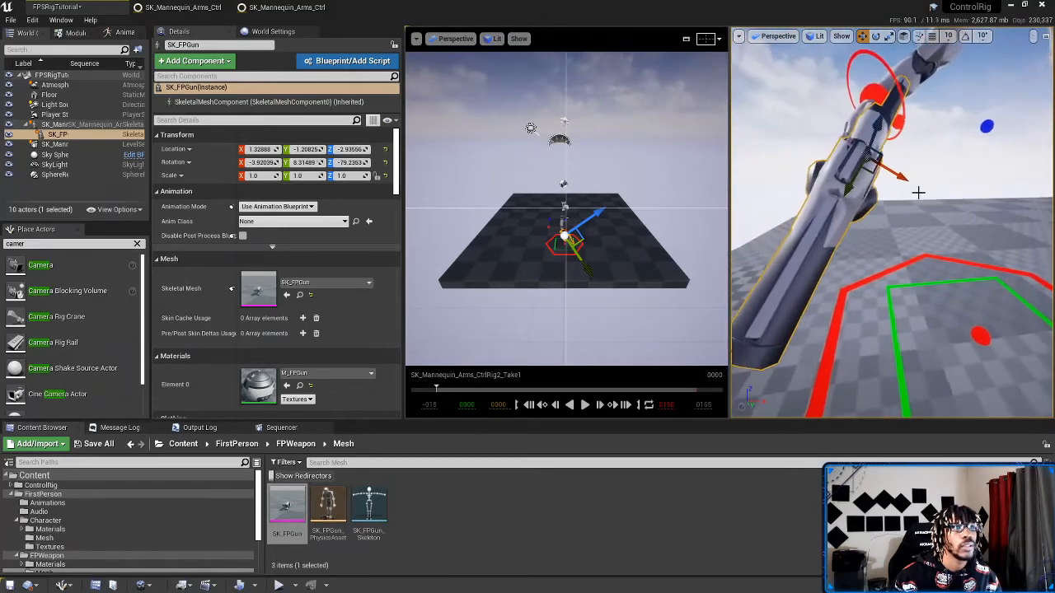
Step: Rotate the gun in local space to about -3.89°, 3.33°, -78.89° and move it to about 0.74, 1.80, -3.11
{"action": "key", "text": "e"}
{"action": "left_click", "coordinate": [904, 37]}
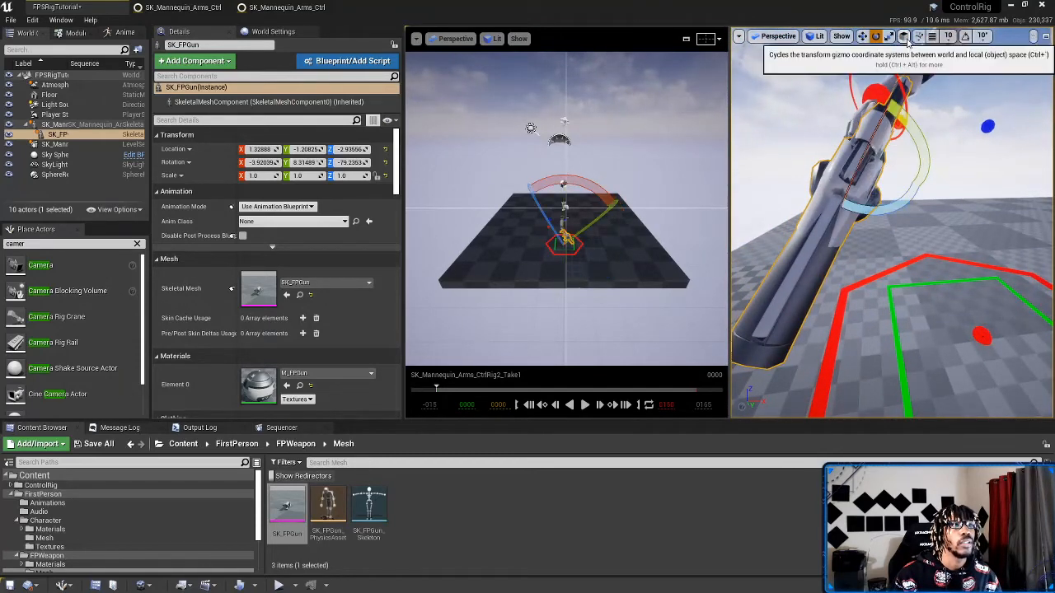
{"action": "left_click_drag", "start_coordinate": [921, 188], "coordinate": [917, 193]}
{"action": "mouse_move", "coordinate": [925, 146]}
{"action": "right_mouse_down"}
{"action": "mouse_move", "coordinate": [910, 150]}
{"action": "mouse_move", "coordinate": [926, 145]}
{"action": "right_mouse_up"}
{"action": "key", "text": "w"}
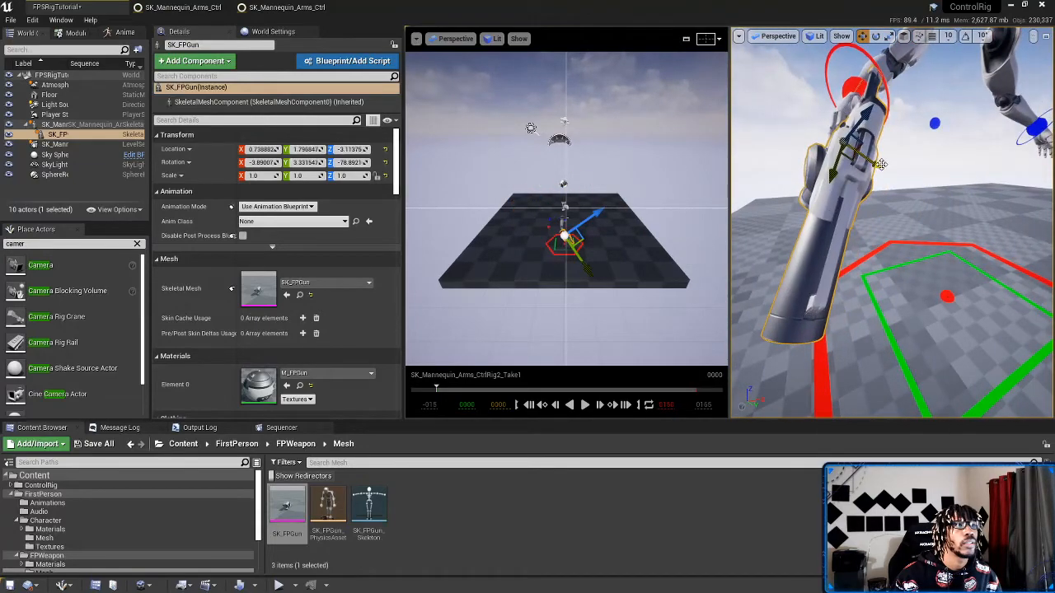
{"action": "left_click_drag", "start_coordinate": [881, 164], "coordinate": [1001, 218], "text": "alt"}
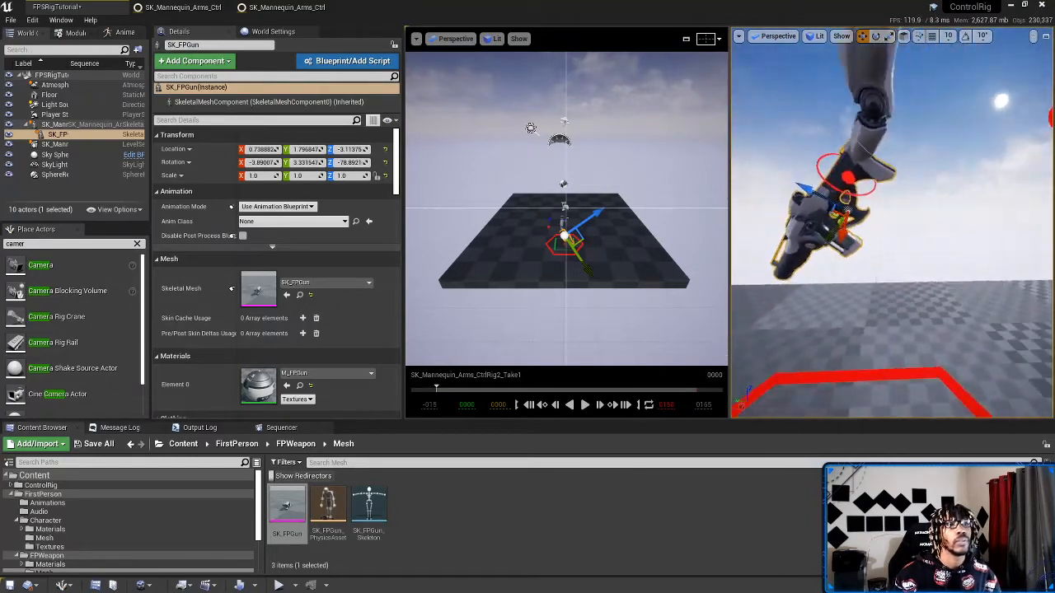
Step: Rotate the gun further in the right hand to about -3.23°, 3.98°, -68.57°
{"action": "right_click_drag", "start_coordinate": [847, 209], "coordinate": [795, 228]}
{"action": "key", "text": "e"}
{"action": "left_click_drag", "start_coordinate": [858, 198], "coordinate": [939, 216]}
{"action": "key", "text": "f"}
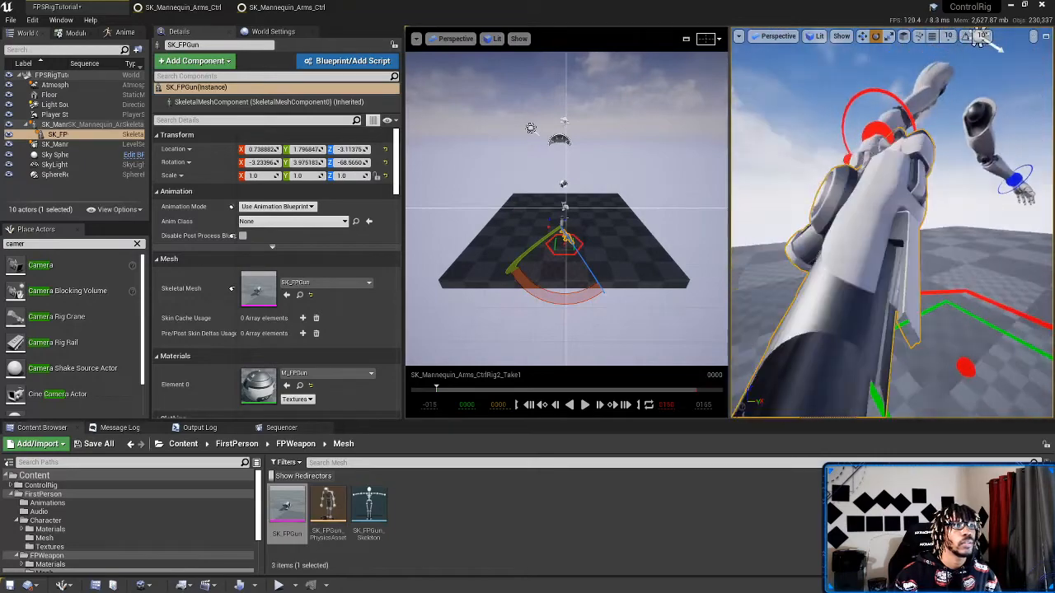
{"action": "mouse_move", "coordinate": [893, 222]}
{"action": "right_mouse_down"}
{"action": "mouse_move", "coordinate": [960, 231]}
{"action": "mouse_move", "coordinate": [906, 224]}
{"action": "mouse_move", "coordinate": [882, 239]}
{"action": "mouse_move", "coordinate": [911, 231]}
{"action": "mouse_move", "coordinate": [891, 213]}
{"action": "right_mouse_up"}
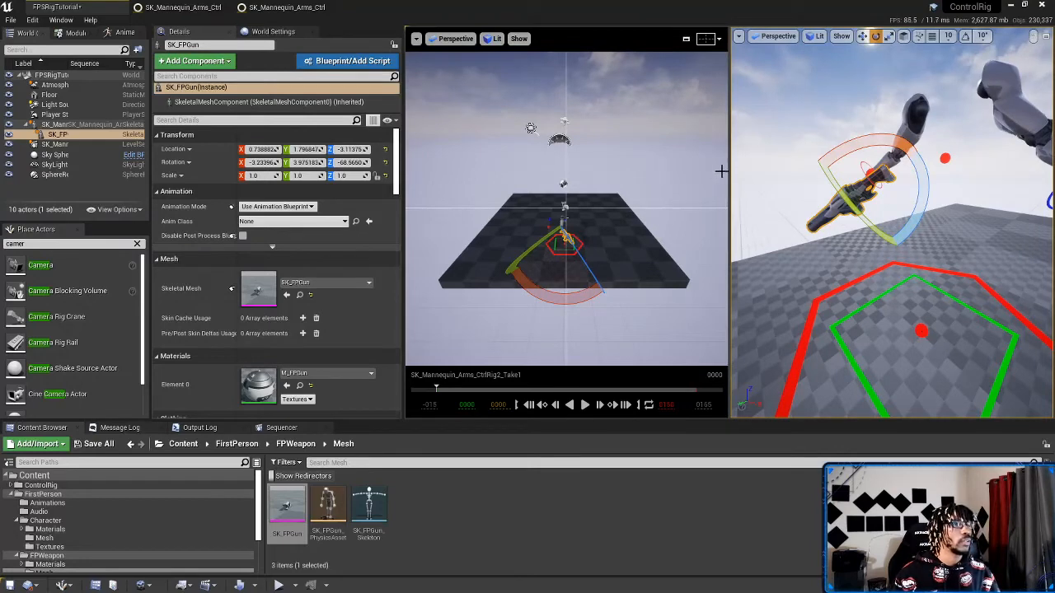
Step: Place a Camera actor in the level and attach it to the SK_Mannequin_Arms_CtrlRig2 actor at the root bone
{"action": "left_click", "coordinate": [772, 101]}
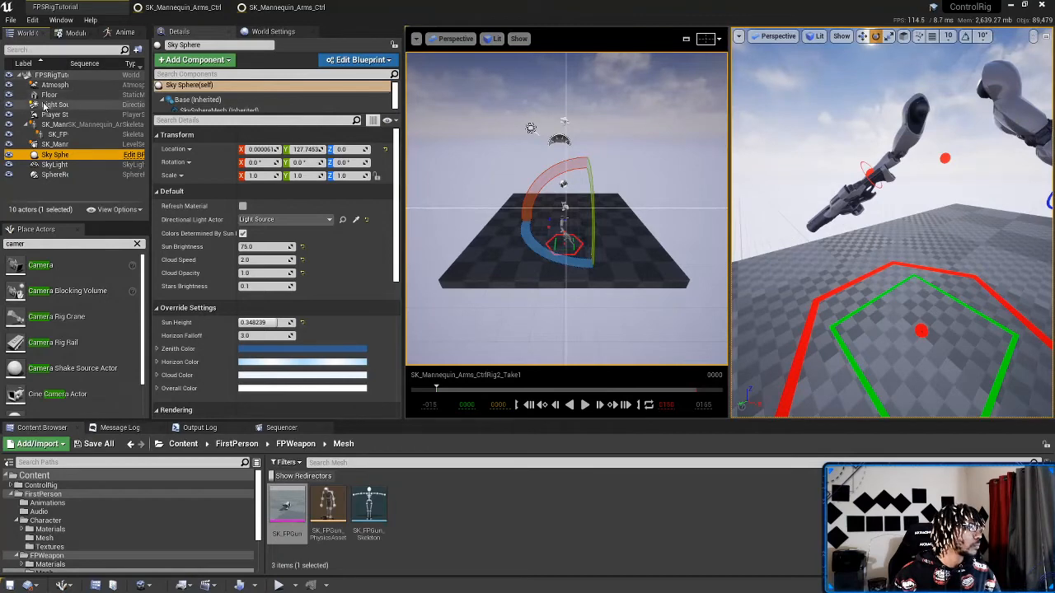
{"action": "left_click_drag", "start_coordinate": [40, 264], "coordinate": [801, 290]}
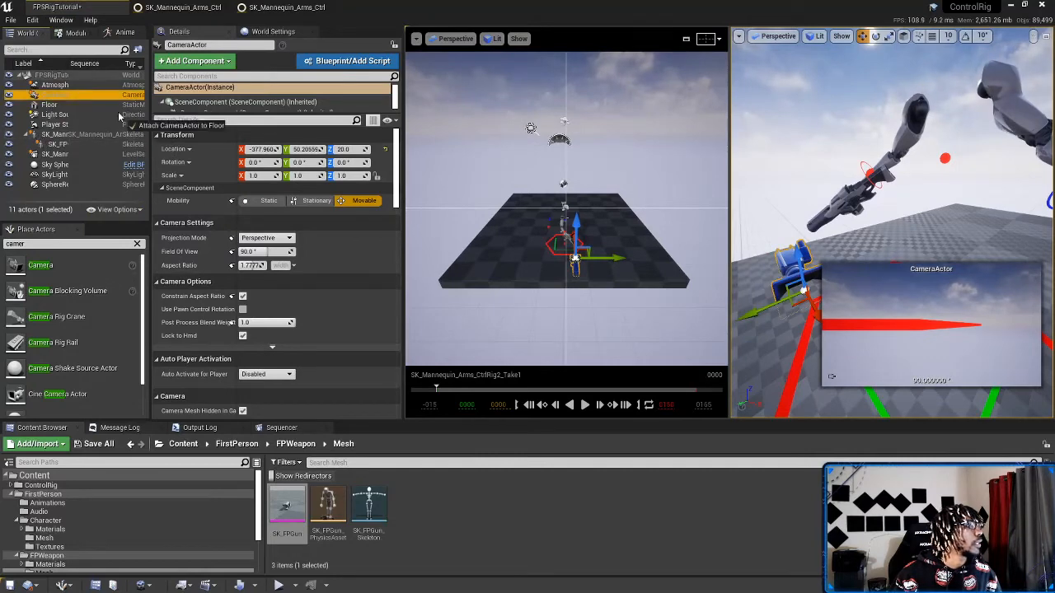
{"action": "left_click_drag", "start_coordinate": [54, 95], "coordinate": [53, 142]}
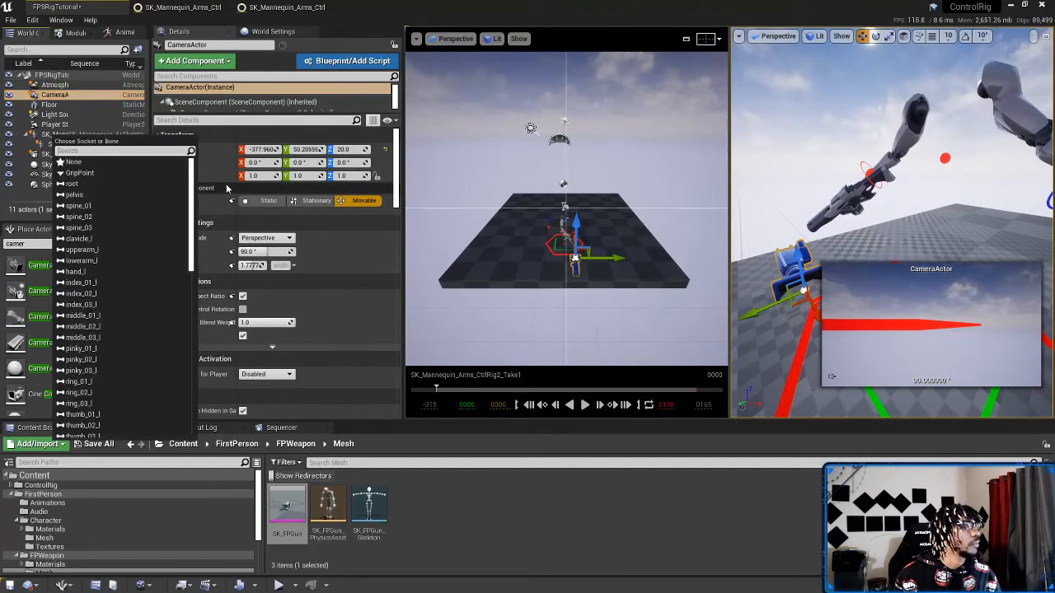
{"action": "left_click", "coordinate": [82, 192]}
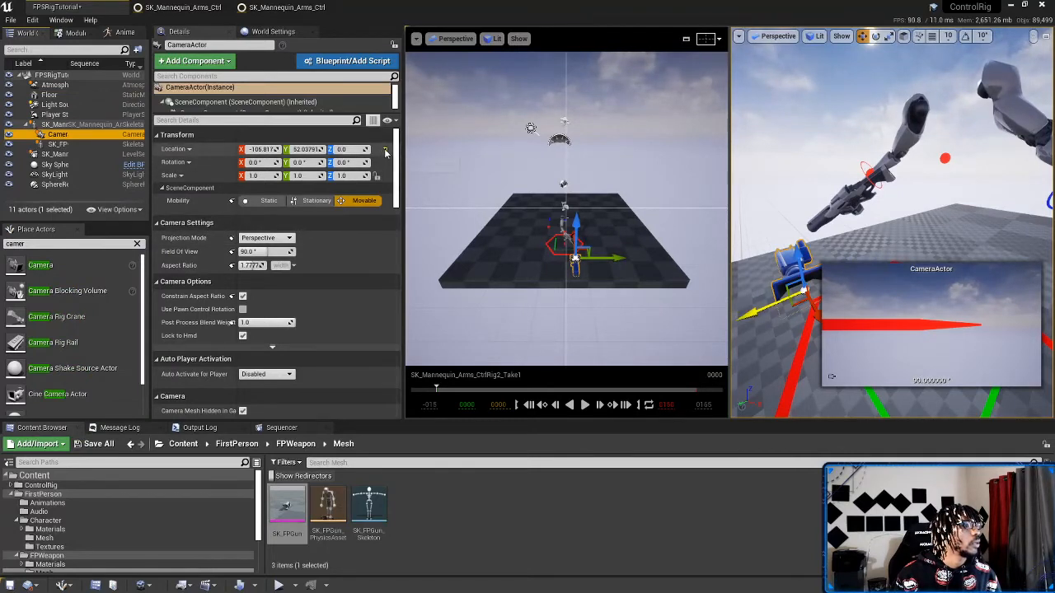
Step: Reset the camera's location, then set its Z rotation to 90° and its location to Y -10 and Z 150
{"action": "left_click", "coordinate": [385, 150]}
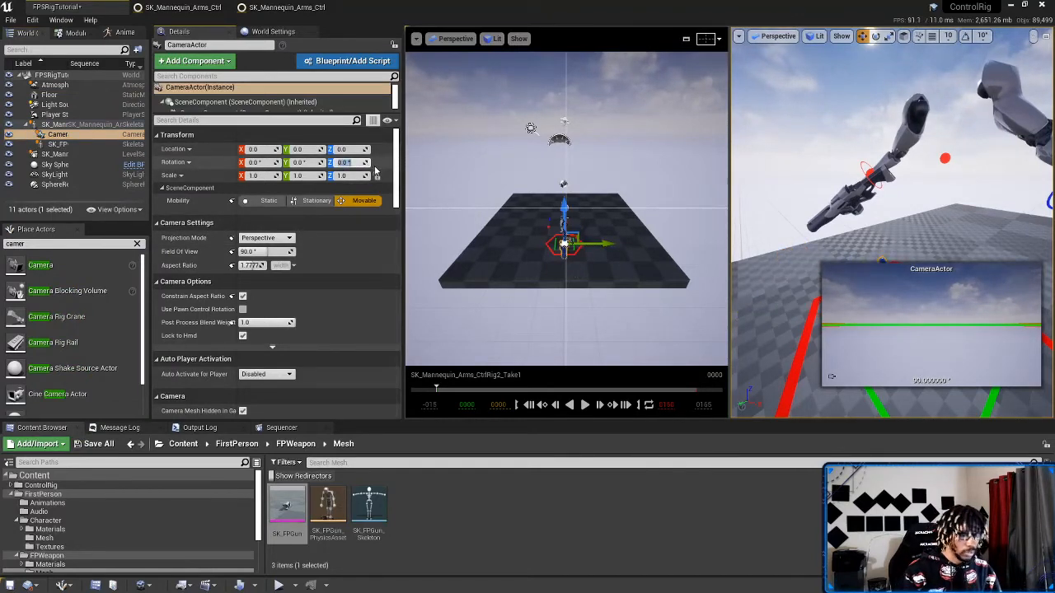
{"action": "key", "text": "Return"}
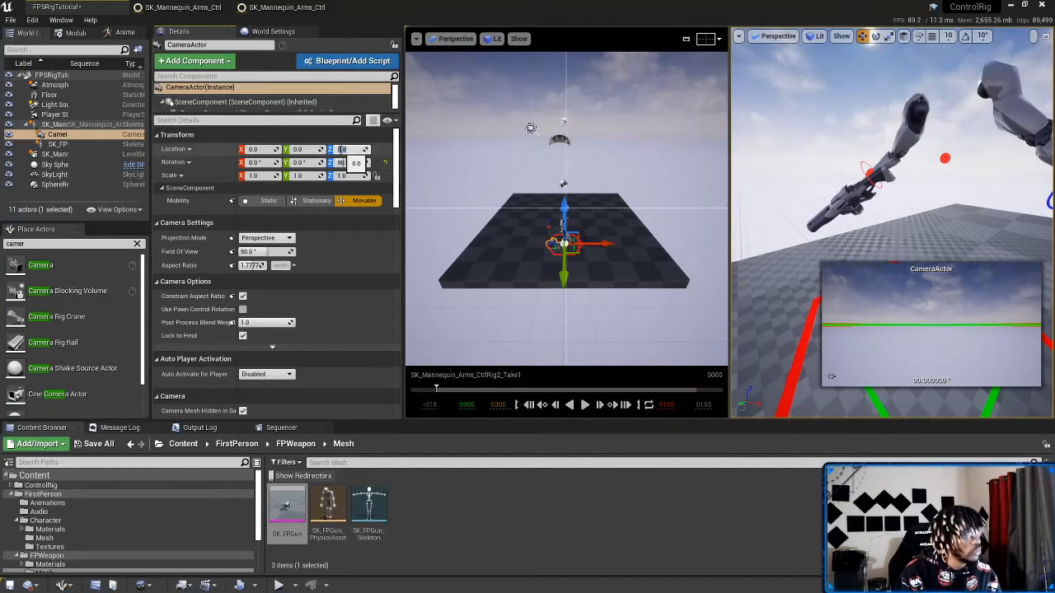
{"action": "left_click", "coordinate": [342, 149]}
{"action": "type", "text": "150"}
{"action": "key", "text": "Return"}
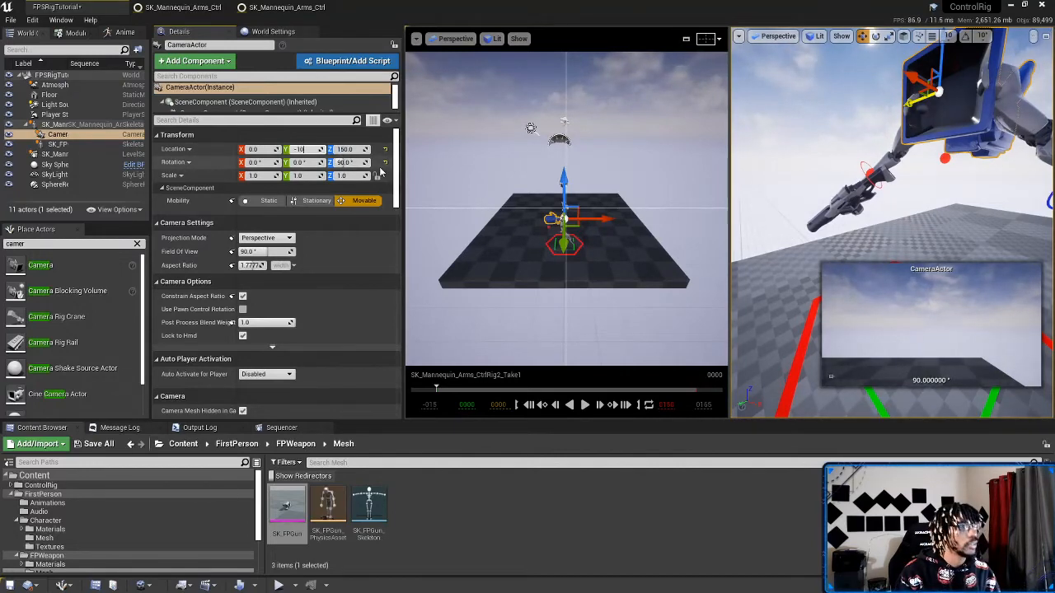
{"action": "type", "text": "-10"}
{"action": "key", "text": "Return"}
Step: Show the cinematic viewport through the placed CameraActor
{"action": "left_click_drag", "start_coordinate": [935, 183], "coordinate": [925, 202], "text": "alt"}
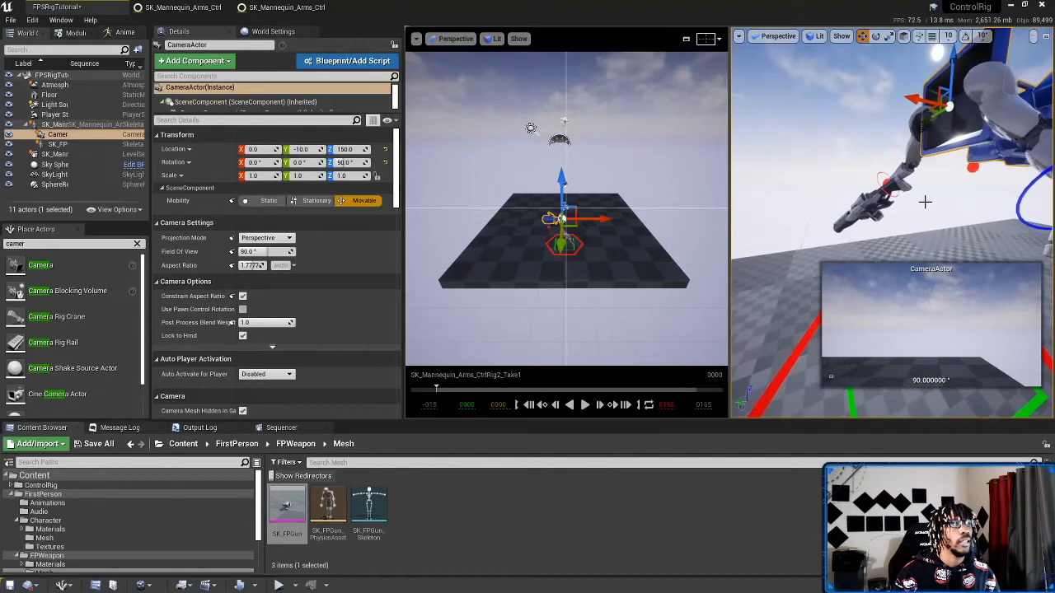
{"action": "left_click", "coordinate": [434, 41]}
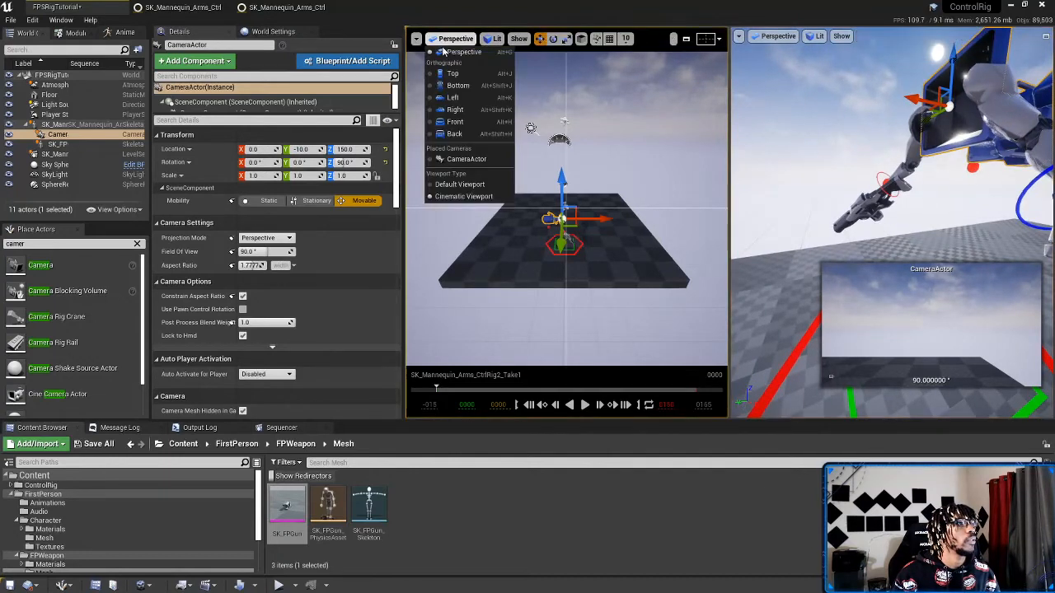
{"action": "left_click", "coordinate": [466, 161]}
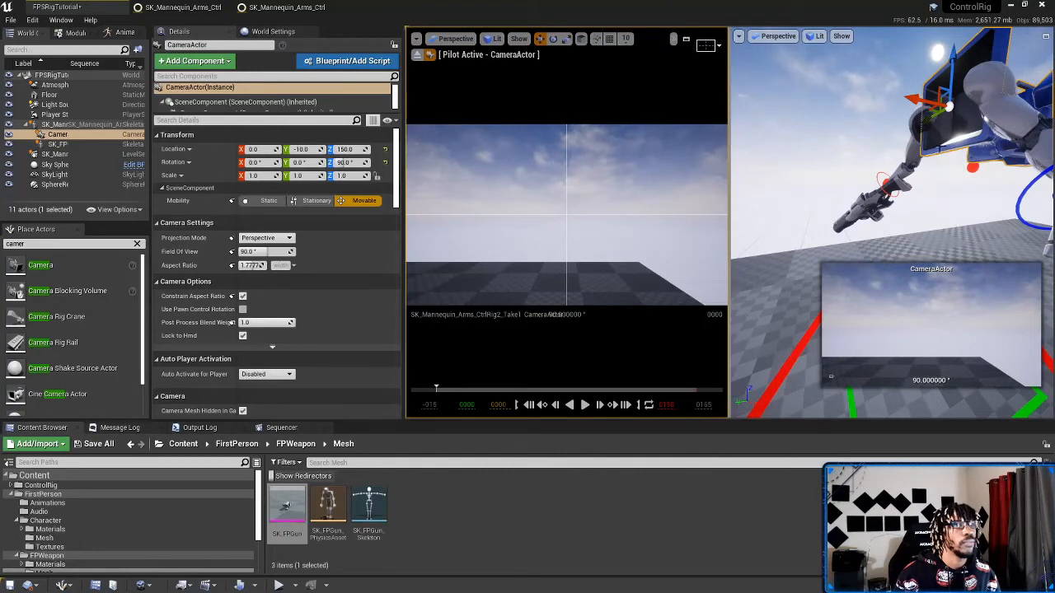
{"action": "left_click_drag", "start_coordinate": [842, 168], "coordinate": [1042, 196], "text": "alt"}
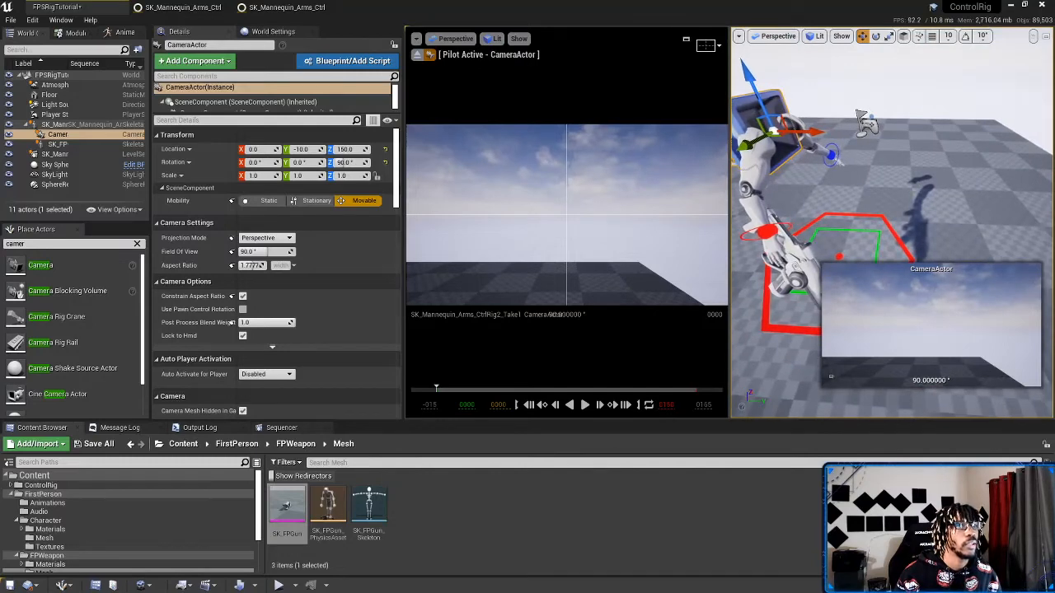
Step: Deselect the camera and enable the Only Select Rig Controls option in the animation mode settings
{"action": "left_click", "coordinate": [779, 203]}
{"action": "key", "text": "Escape"}
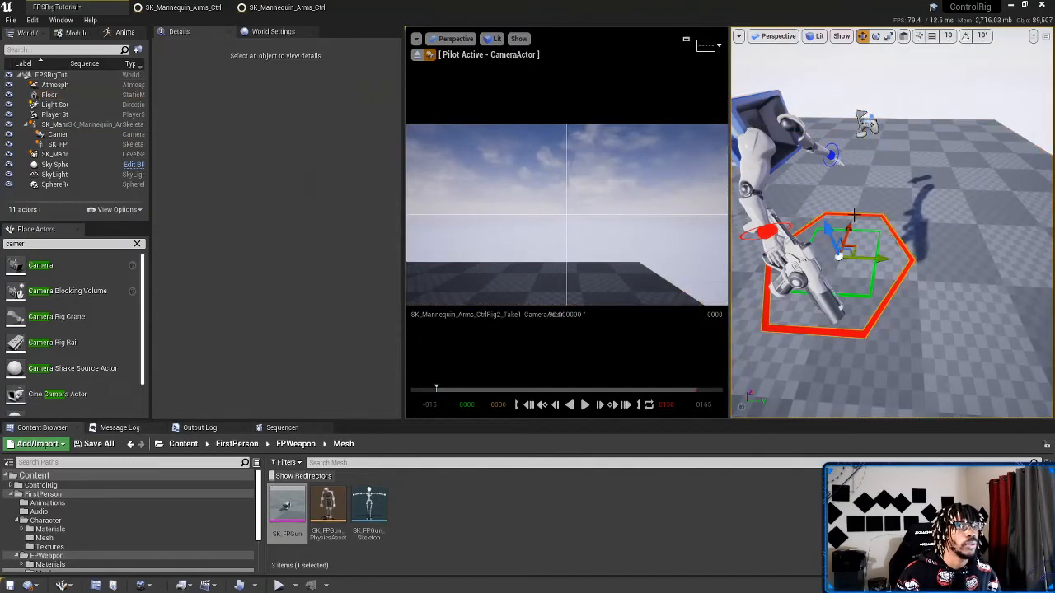
{"action": "left_click", "coordinate": [125, 33]}
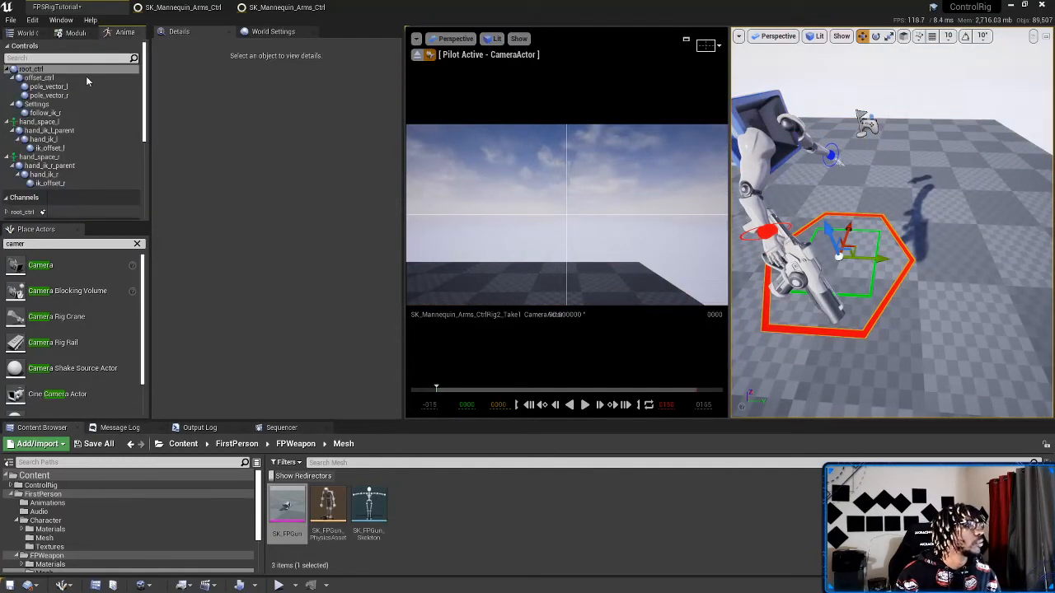
{"action": "scroll", "coordinate": [44, 196], "scroll_direction": "down", "scroll_amount": 5}
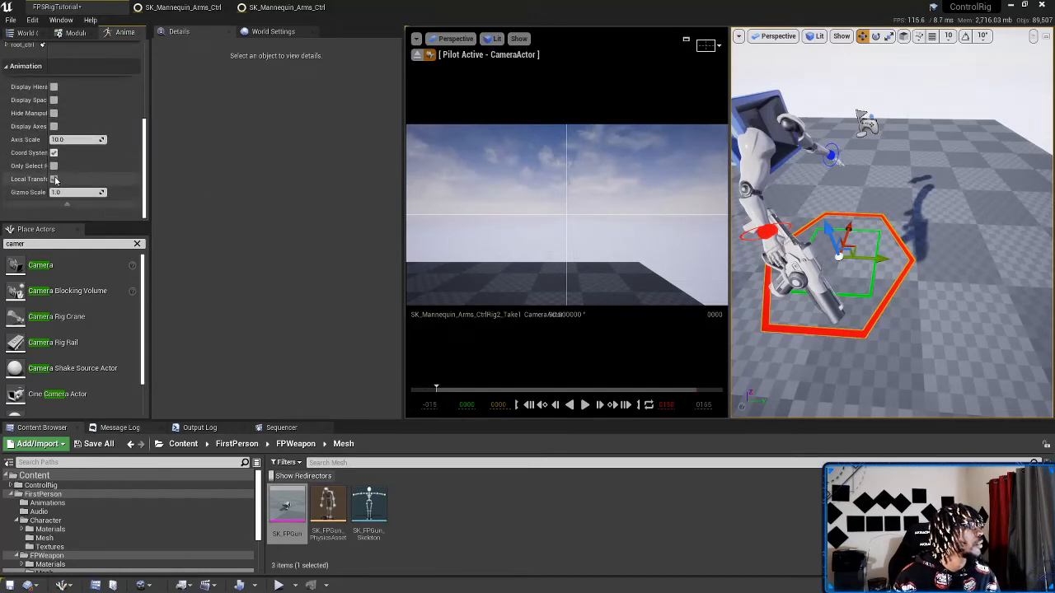
{"action": "mouse_move", "coordinate": [46, 165]}
{"action": "left_mouse_down"}
{"action": "mouse_move", "coordinate": [80, 166]}
{"action": "mouse_move", "coordinate": [45, 168]}
{"action": "left_mouse_up"}
Step: Try moving the right-hand IK control inward toward the camera, and undo the moves
{"action": "left_click_drag", "start_coordinate": [885, 224], "coordinate": [767, 227], "text": "alt"}
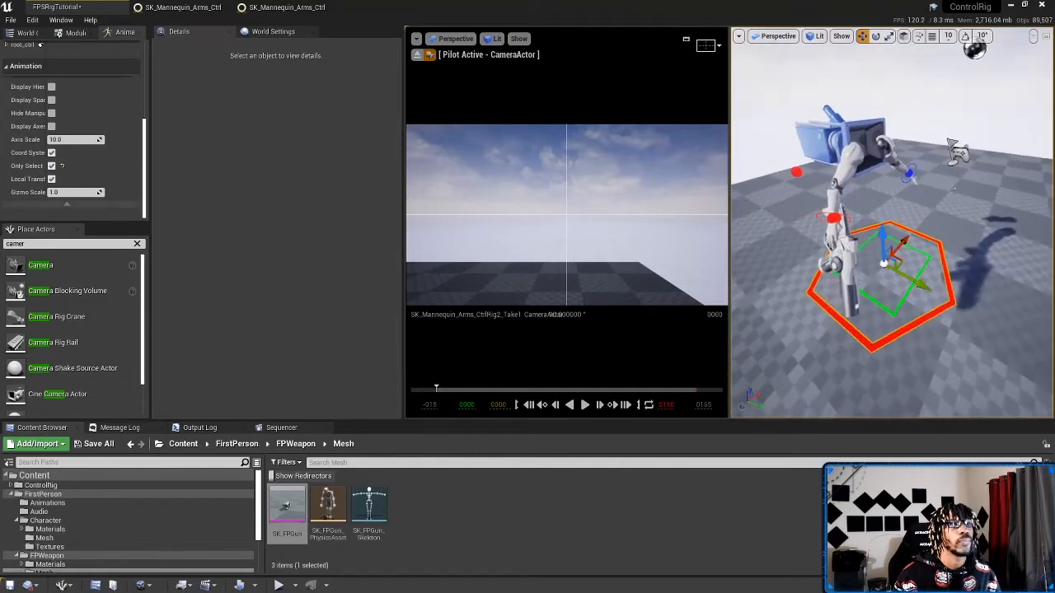
{"action": "left_click_drag", "start_coordinate": [851, 222], "coordinate": [766, 188], "text": "alt"}
{"action": "left_click", "coordinate": [827, 215]}
{"action": "right_click_drag", "start_coordinate": [939, 288], "coordinate": [940, 275]}
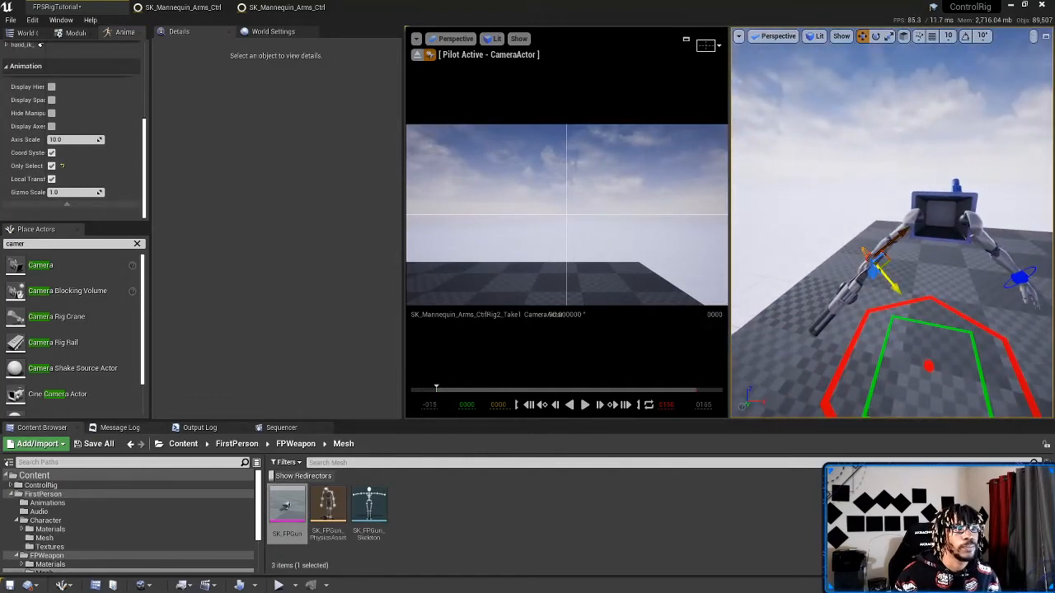
{"action": "left_click_drag", "start_coordinate": [878, 268], "coordinate": [928, 230]}
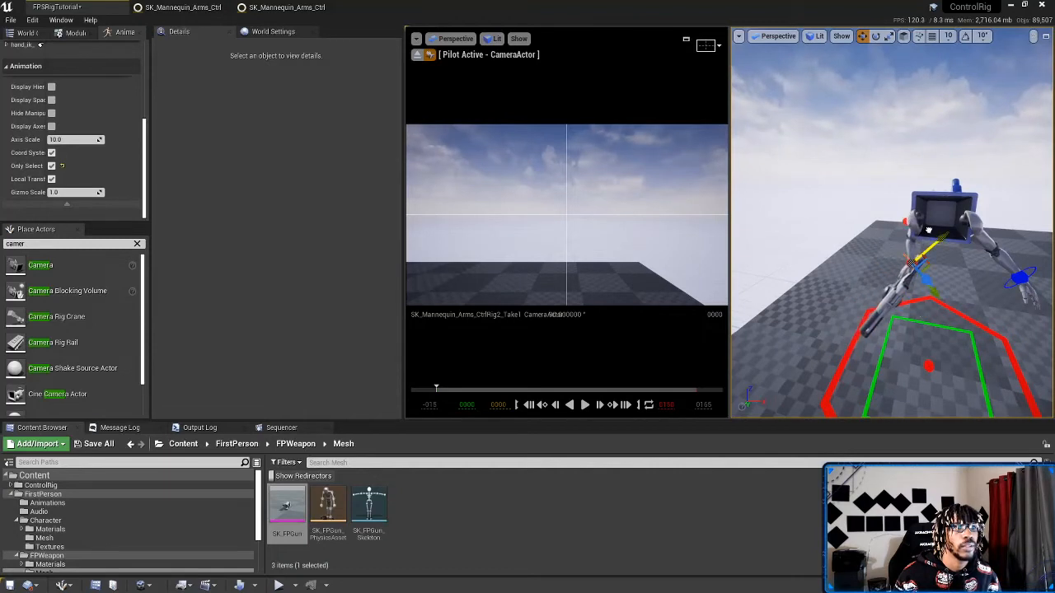
{"action": "key", "text": "ctrl+z"}
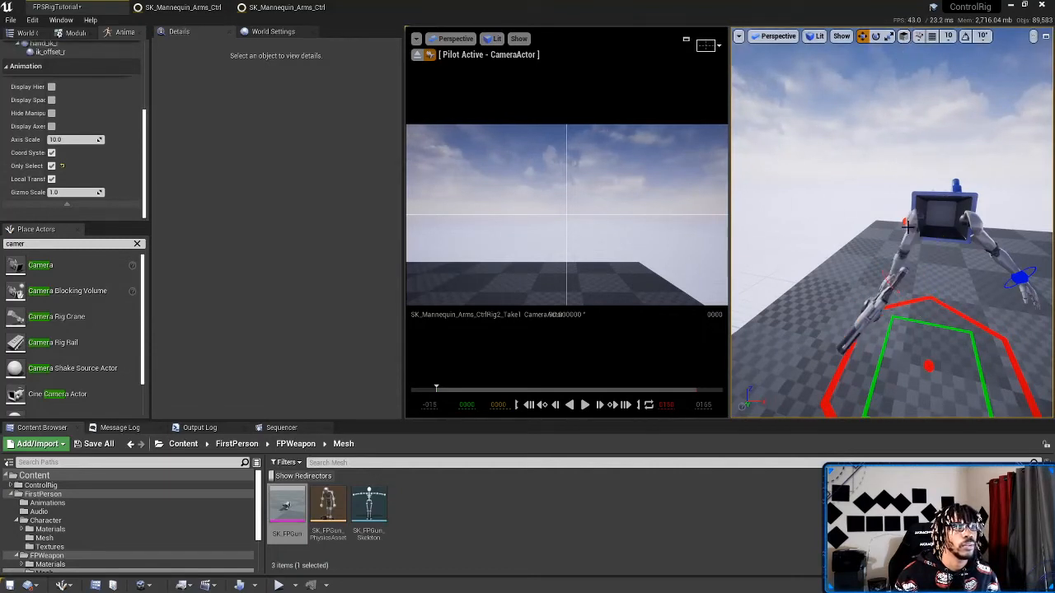
{"action": "key", "text": "ctrl+z"}
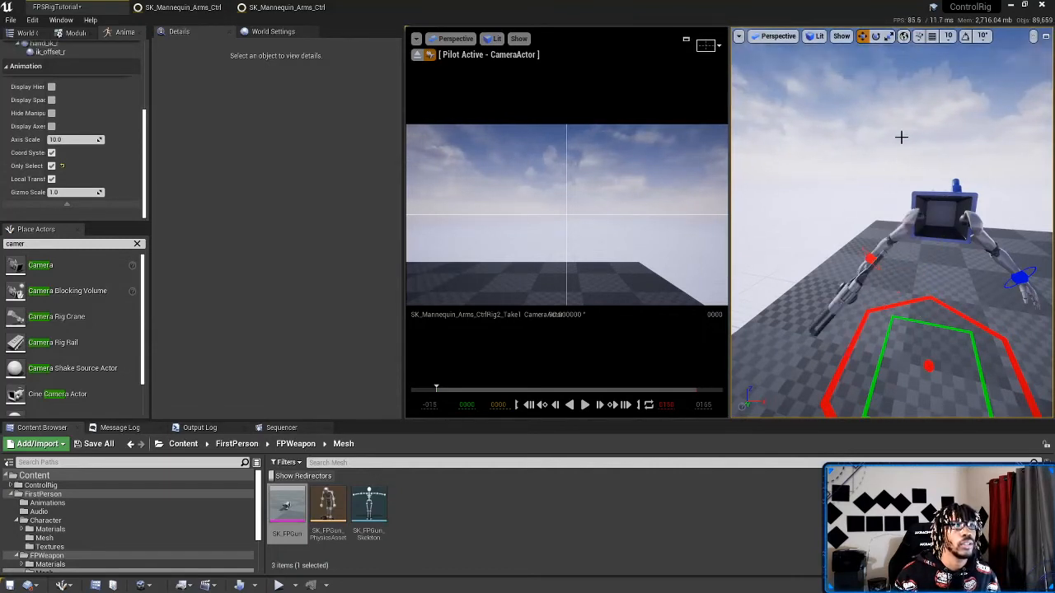
Step: Move and rotate the right-hand IK control so the hand and gun enter the camera's view
{"action": "right_click_drag", "start_coordinate": [901, 137], "coordinate": [835, 140]}
{"action": "left_click", "coordinate": [889, 229]}
{"action": "mouse_move", "coordinate": [889, 229]}
{"action": "right_mouse_down"}
{"action": "mouse_move", "coordinate": [888, 216]}
{"action": "mouse_move", "coordinate": [888, 253]}
{"action": "mouse_move", "coordinate": [900, 247]}
{"action": "mouse_move", "coordinate": [889, 249]}
{"action": "right_mouse_up"}
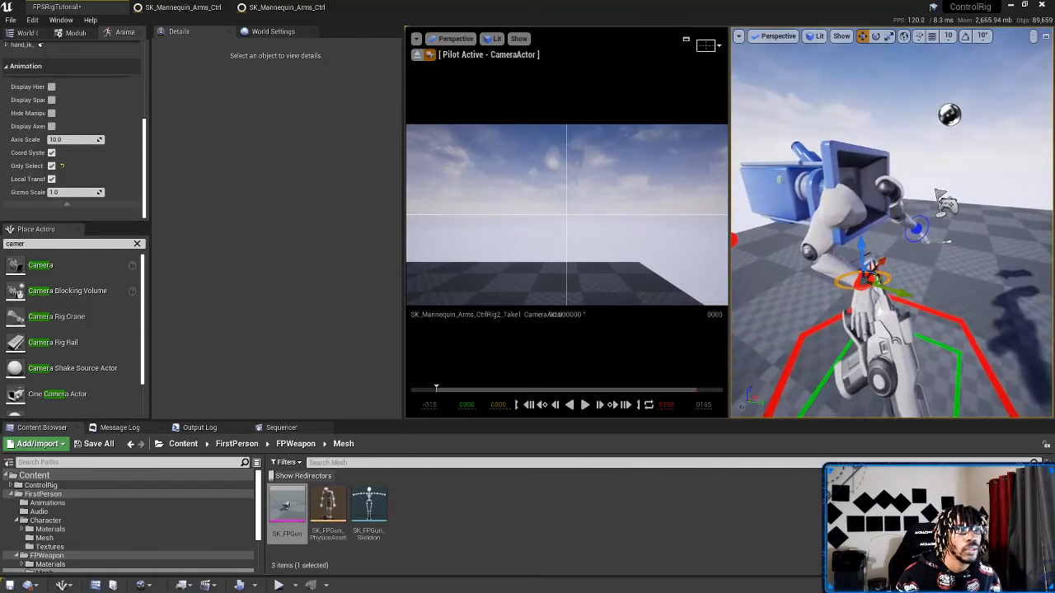
{"action": "left_click_drag", "start_coordinate": [900, 293], "coordinate": [849, 297]}
{"action": "right_click_drag", "start_coordinate": [849, 296], "coordinate": [865, 297]}
{"action": "left_click_drag", "start_coordinate": [877, 280], "coordinate": [877, 280]}
{"action": "left_click_drag", "start_coordinate": [833, 247], "coordinate": [867, 226]}
{"action": "key", "text": "a"}
{"action": "right_click_drag", "start_coordinate": [867, 226], "coordinate": [911, 268]}
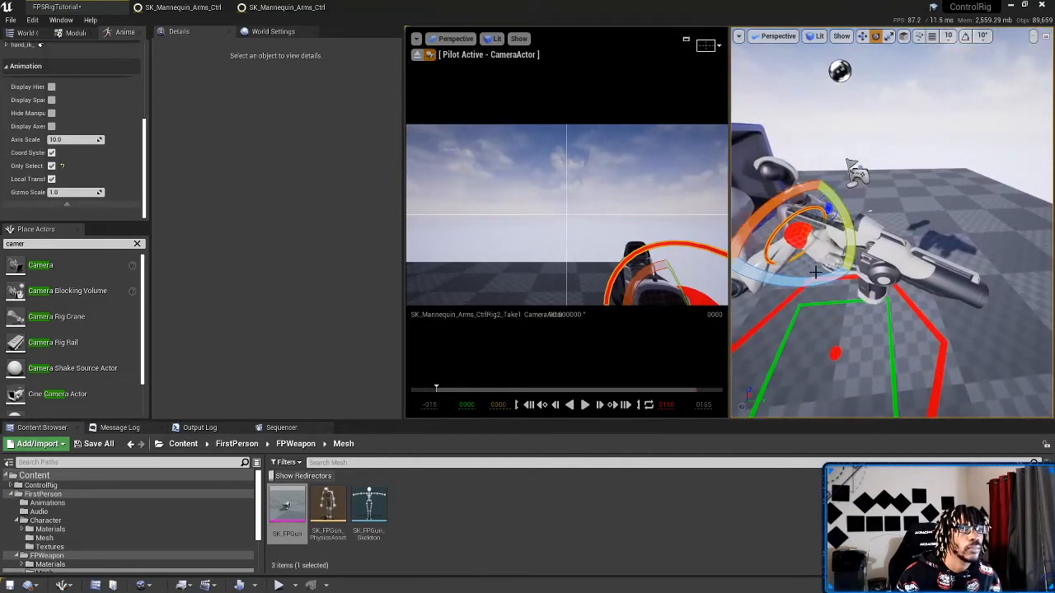
Step: Rotate the right-hand IK control to level the gun and point it forward, and shift it along its forward axis
{"action": "mouse_move", "coordinate": [815, 274]}
{"action": "left_mouse_down"}
{"action": "mouse_move", "coordinate": [836, 270]}
{"action": "mouse_move", "coordinate": [802, 275]}
{"action": "left_mouse_up"}
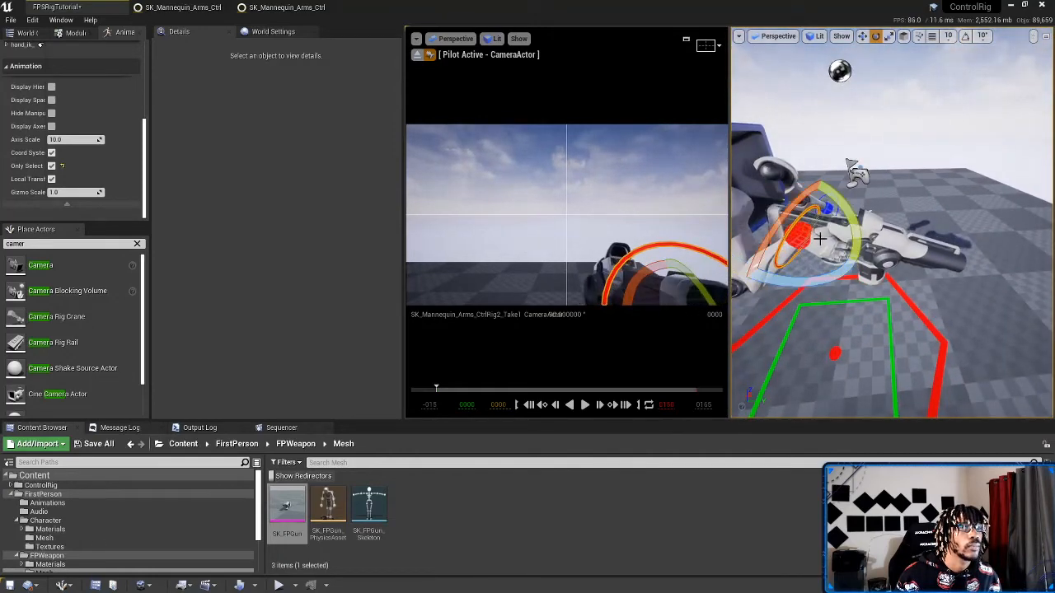
{"action": "left_click_drag", "start_coordinate": [852, 225], "coordinate": [856, 243]}
{"action": "right_click_drag", "start_coordinate": [855, 243], "coordinate": [895, 242]}
{"action": "key", "text": "w"}
{"action": "left_click_drag", "start_coordinate": [917, 238], "coordinate": [894, 239]}
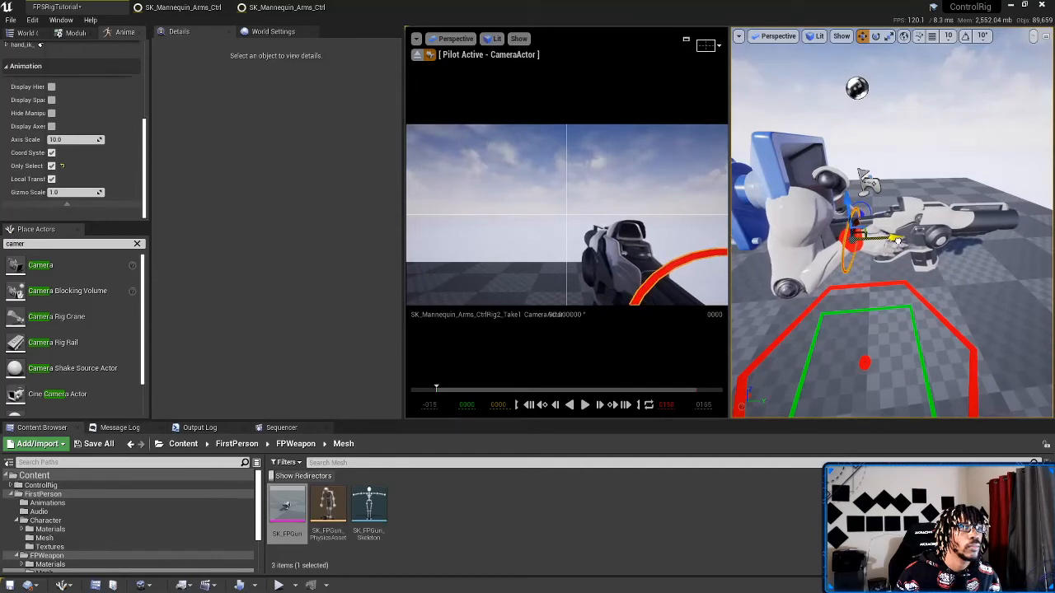
{"action": "mouse_move", "coordinate": [895, 239]}
{"action": "right_mouse_down"}
{"action": "mouse_move", "coordinate": [881, 239]}
{"action": "mouse_move", "coordinate": [902, 237]}
{"action": "right_mouse_up"}
Step: Fine-tune the right-hand IK control's rotation, sideways position and height to frame the gun in the camera view
{"action": "key", "text": "e"}
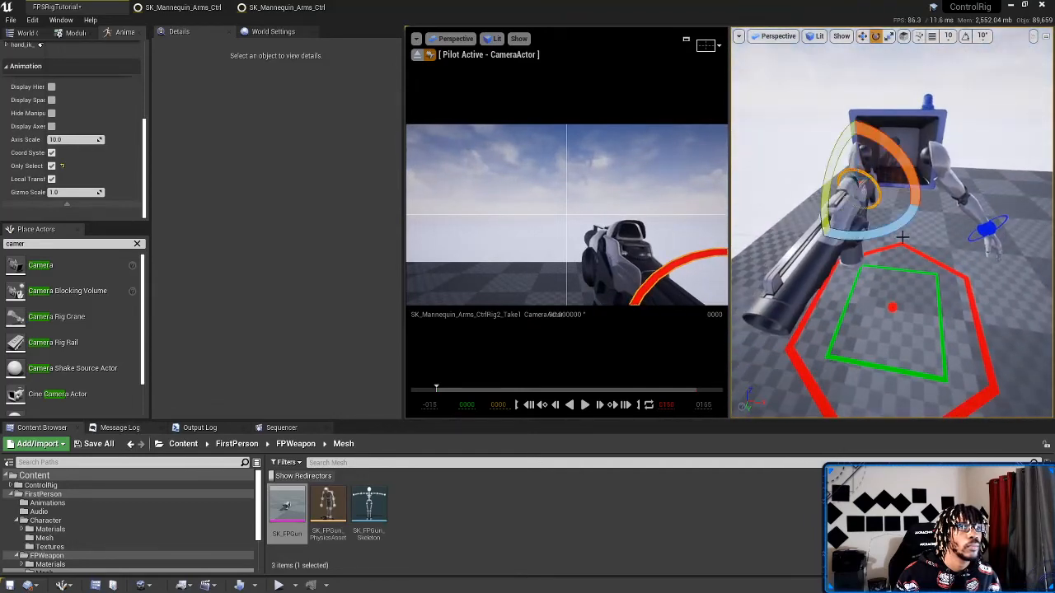
{"action": "left_click_drag", "start_coordinate": [900, 163], "coordinate": [842, 147]}
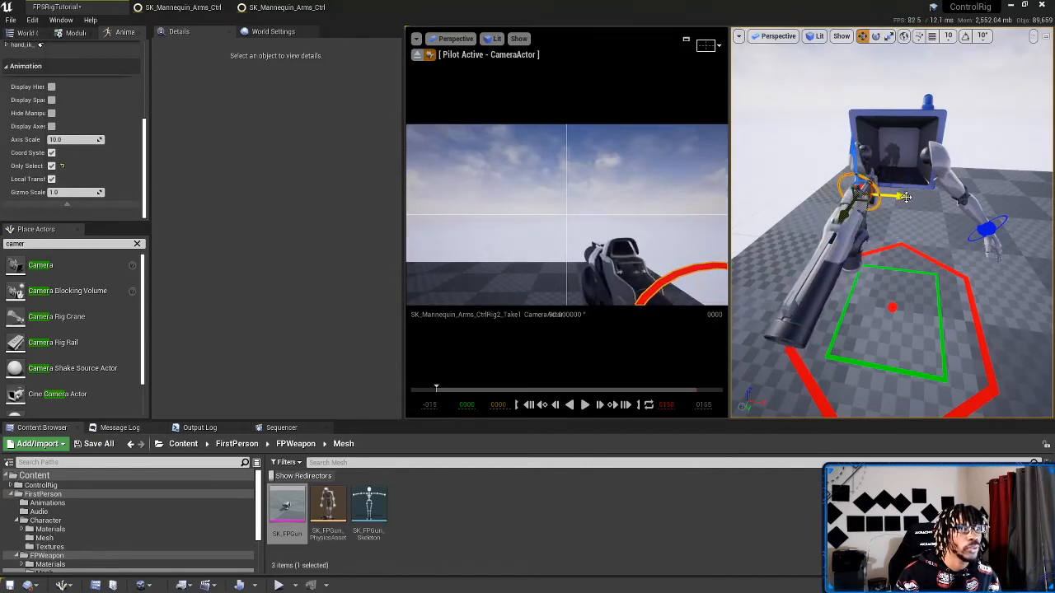
{"action": "left_click_drag", "start_coordinate": [906, 197], "coordinate": [889, 187]}
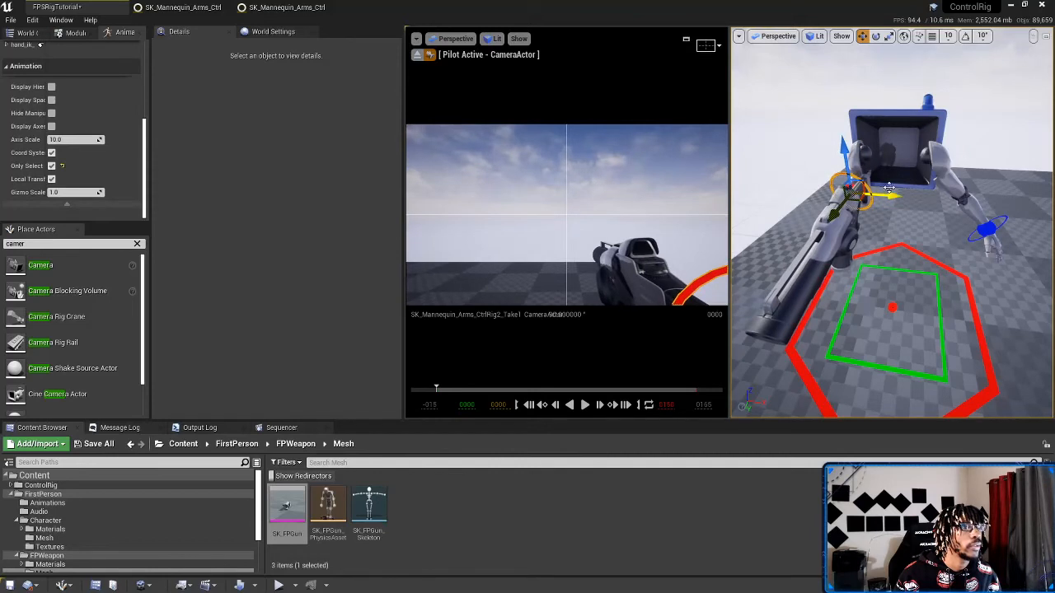
{"action": "left_click_drag", "start_coordinate": [843, 148], "coordinate": [845, 145]}
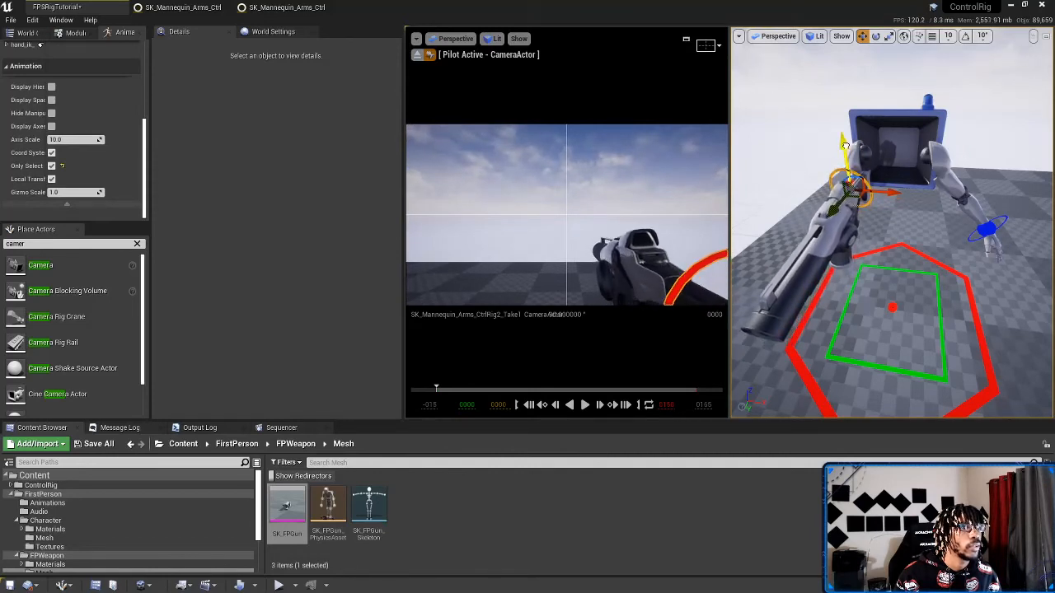
Step: Make a final small adjustment to the right-hand IK control, and move the right-hand IK offset control forward and down beneath the gun's body
{"action": "left_click_drag", "start_coordinate": [874, 233], "coordinate": [768, 151]}
{"action": "right_click_drag", "start_coordinate": [925, 235], "coordinate": [932, 239]}
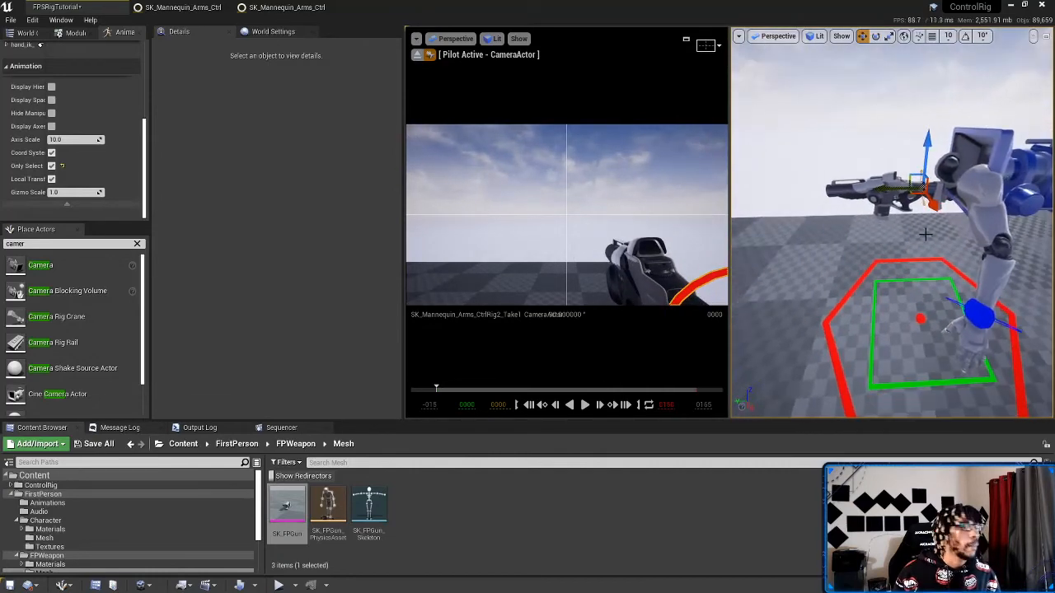
{"action": "left_click_drag", "start_coordinate": [901, 216], "coordinate": [1017, 216], "text": "alt"}
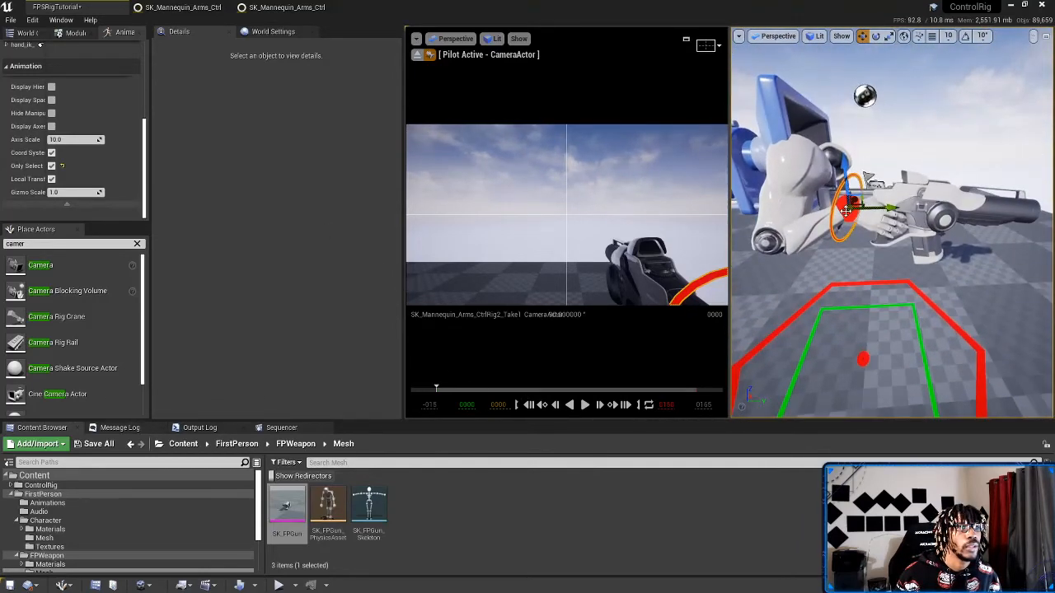
{"action": "left_click", "coordinate": [790, 314]}
{"action": "left_click_drag", "start_coordinate": [854, 210], "coordinate": [833, 219], "text": "alt"}
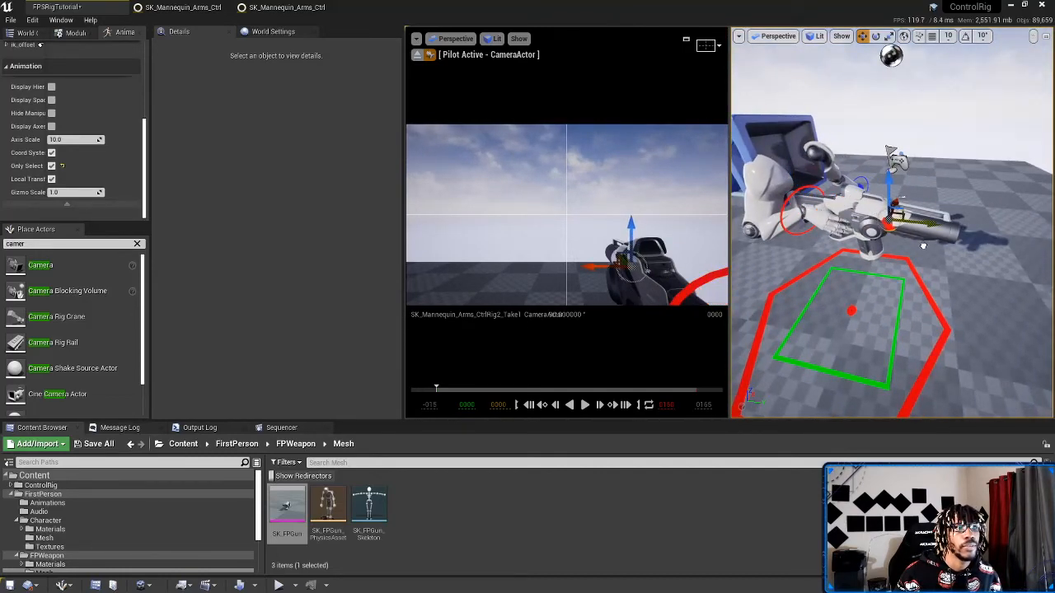
{"action": "right_click_drag", "start_coordinate": [911, 198], "coordinate": [832, 187]}
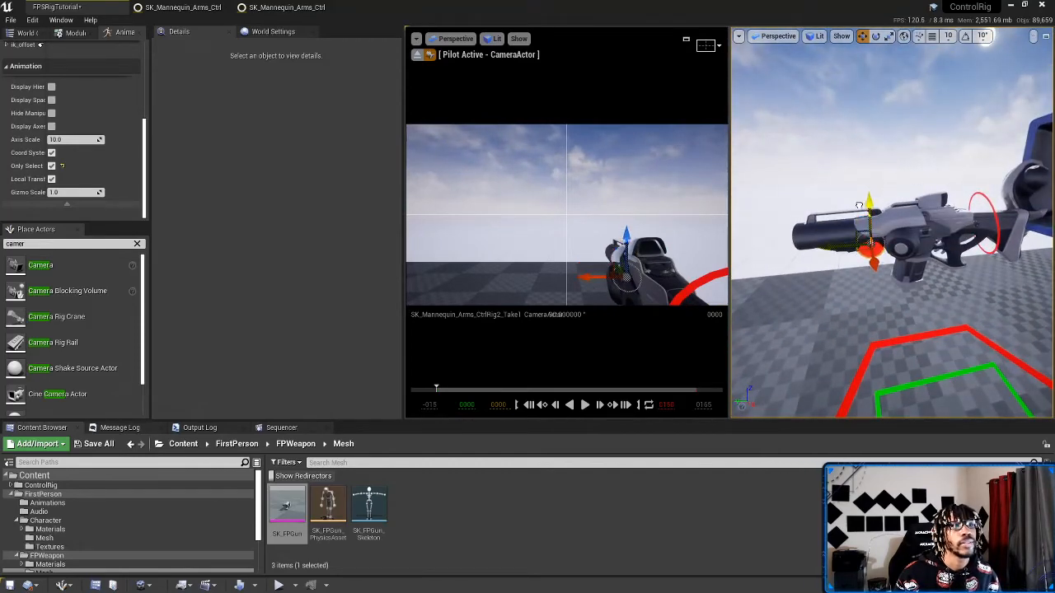
{"action": "right_click_drag", "start_coordinate": [883, 226], "coordinate": [979, 229]}
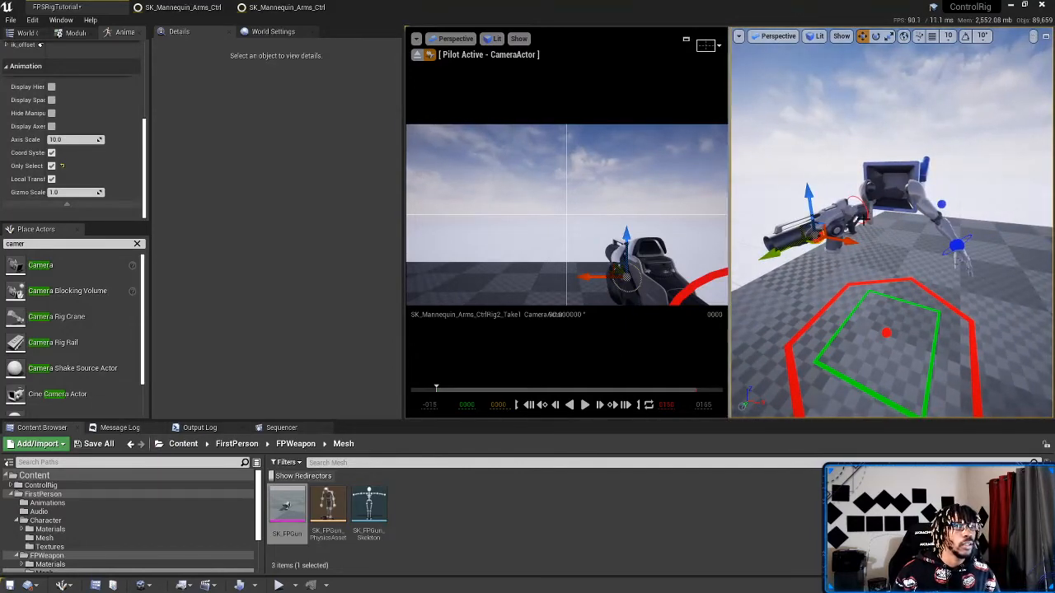
Step: Key the hand_ik_r and ik_offset_r controls at frame 0 in the Sequencer
{"action": "left_click", "coordinate": [863, 220]}
{"action": "left_click", "coordinate": [281, 428]}
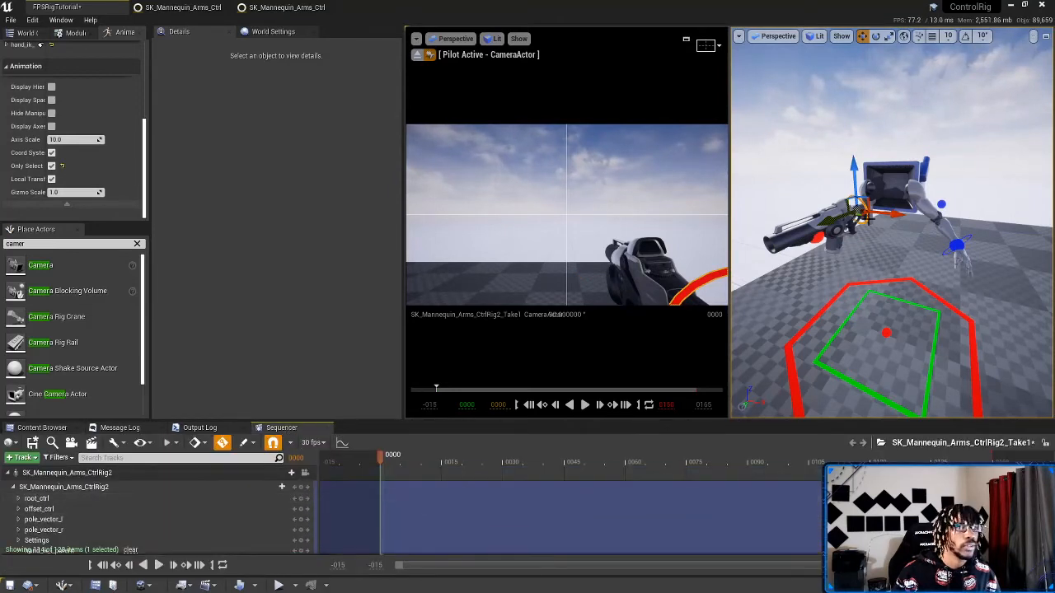
{"action": "scroll", "coordinate": [429, 512], "scroll_direction": "down", "scroll_amount": 5}
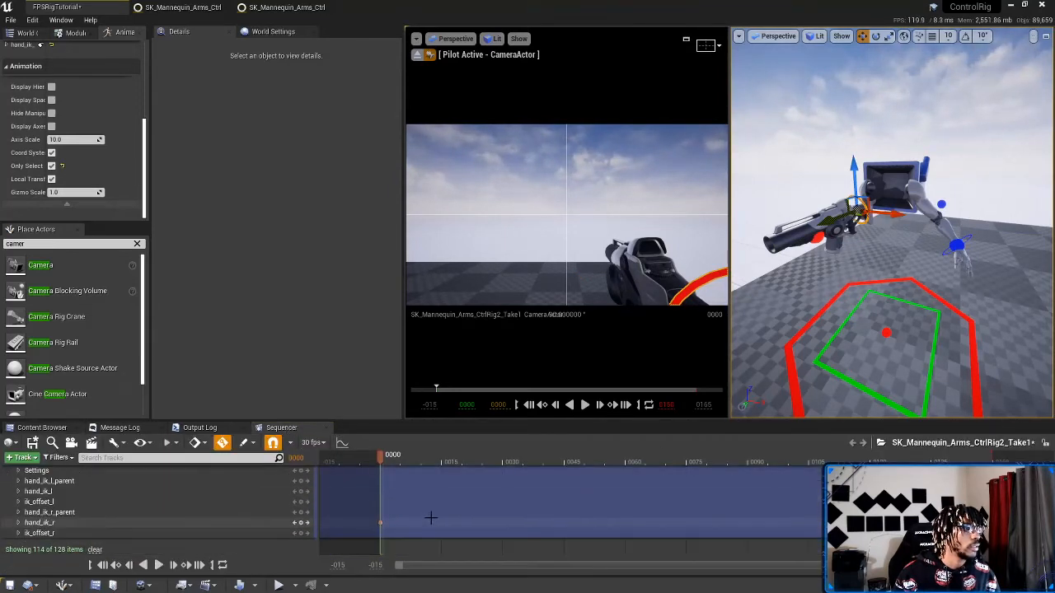
{"action": "left_click", "coordinate": [817, 242]}
{"action": "key", "text": "s"}
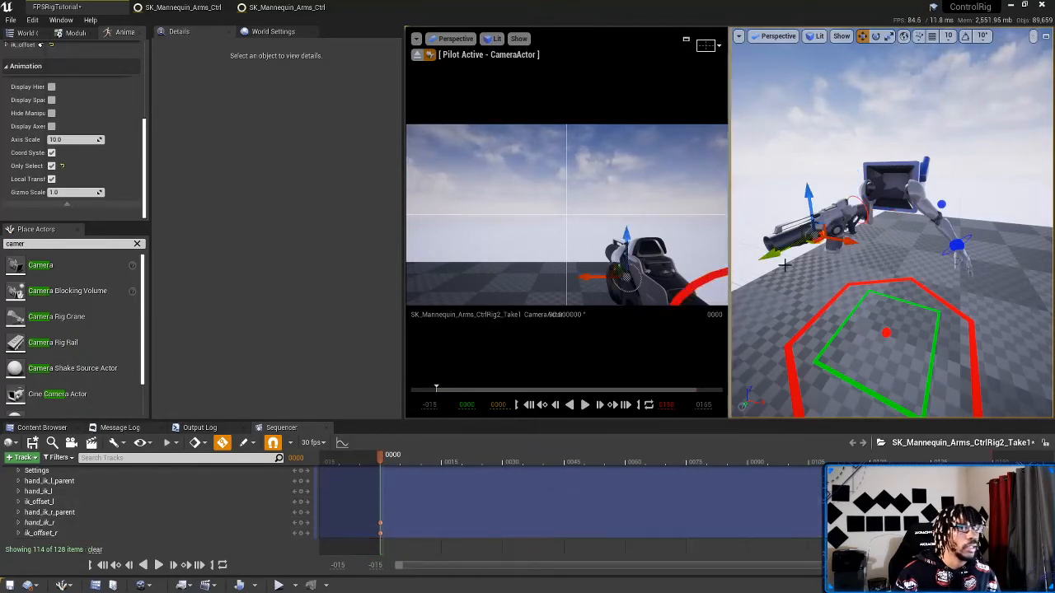
Step: Examine the root_ctrl and Settings tracks in the Sequencer, including the follow_ik_r channel, and collapse them again
{"action": "scroll", "coordinate": [349, 525], "scroll_direction": "up", "scroll_amount": 2}
{"action": "scroll", "coordinate": [130, 545], "scroll_direction": "down", "scroll_amount": 2}
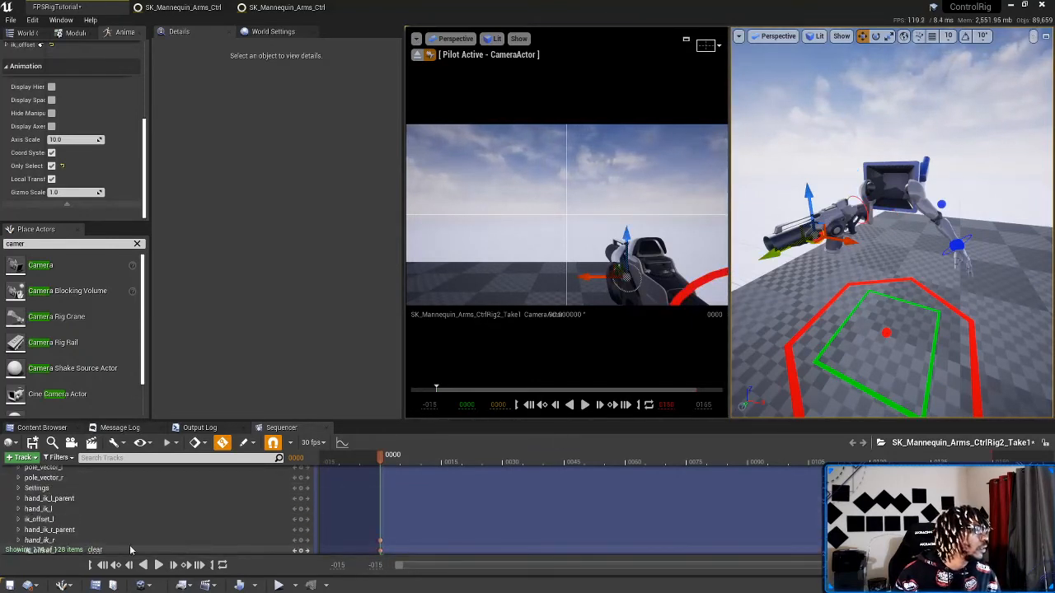
{"action": "scroll", "coordinate": [100, 528], "scroll_direction": "up", "scroll_amount": 3}
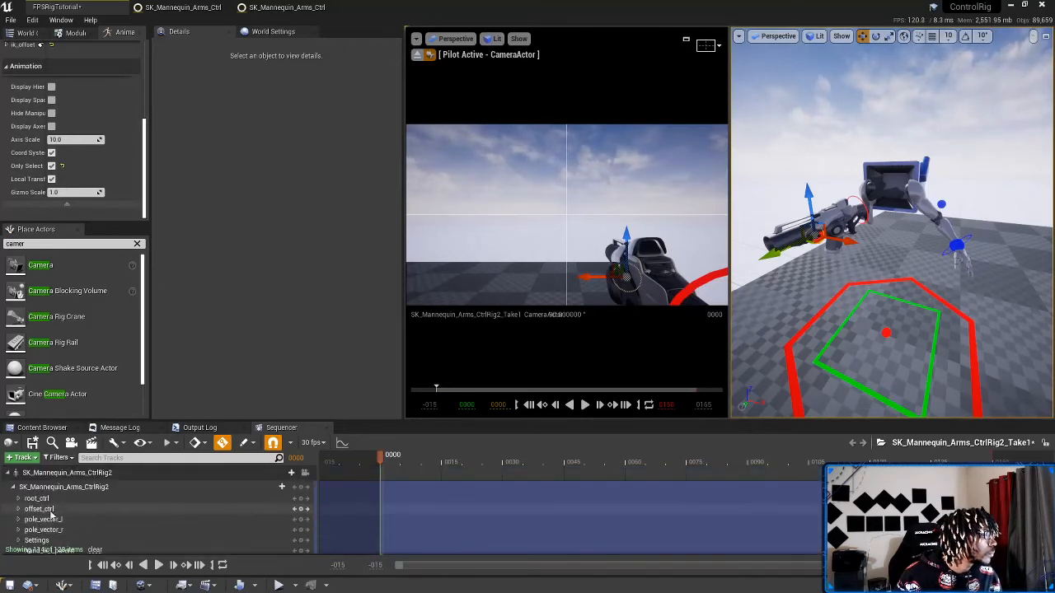
{"action": "left_click", "coordinate": [18, 482]}
{"action": "scroll", "coordinate": [49, 495], "scroll_direction": "down", "scroll_amount": 3}
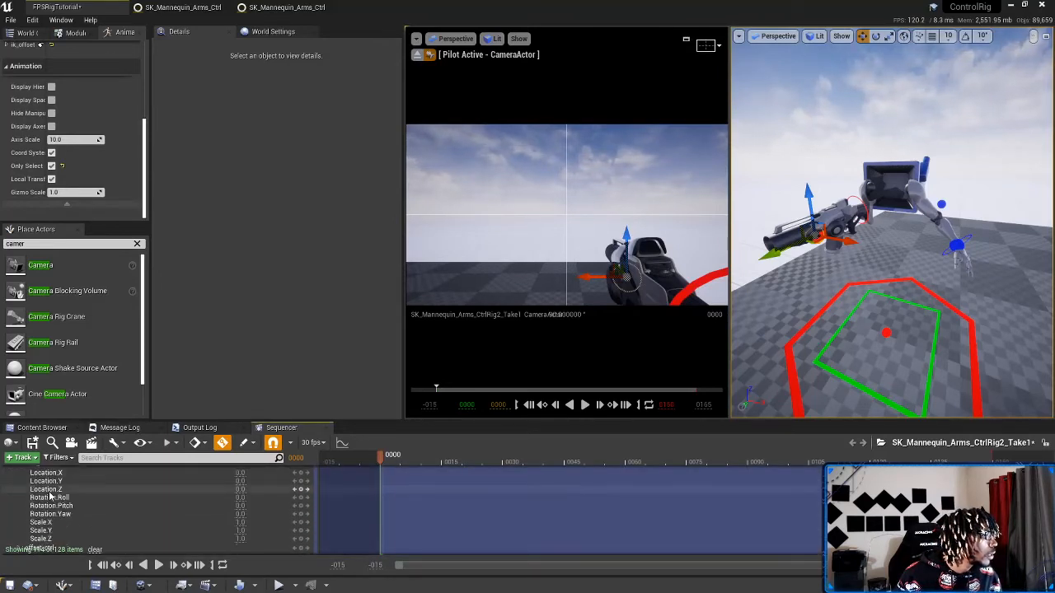
{"action": "scroll", "coordinate": [51, 504], "scroll_direction": "down", "scroll_amount": 2}
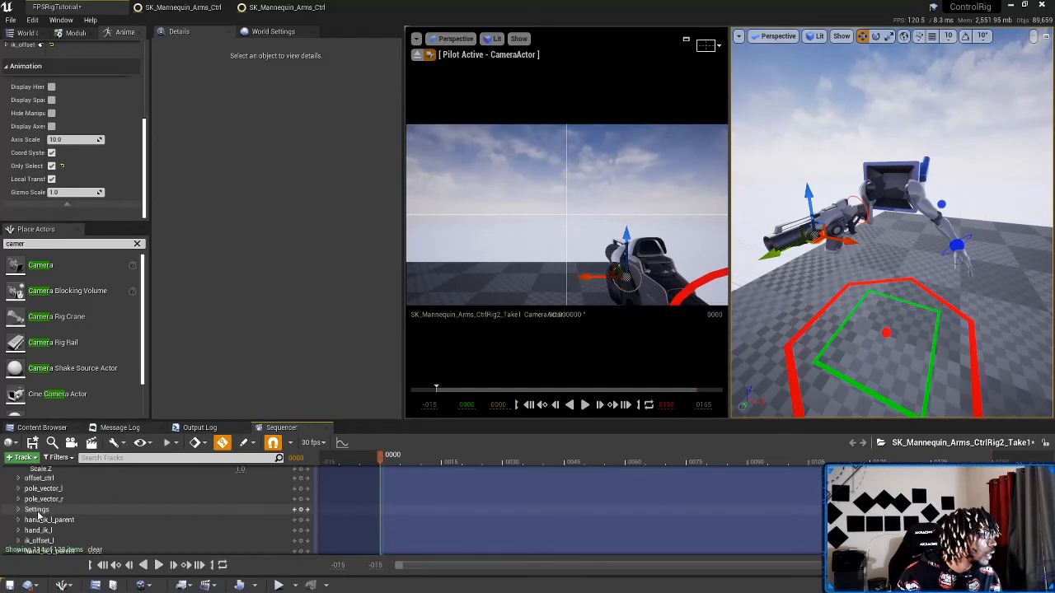
{"action": "scroll", "coordinate": [41, 502], "scroll_direction": "down", "scroll_amount": 5}
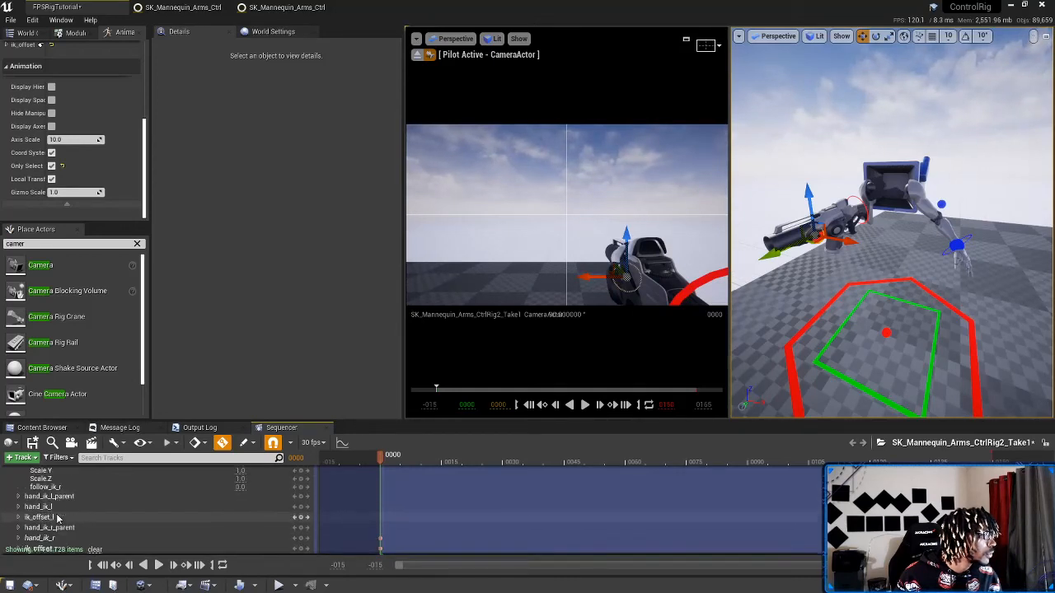
{"action": "left_click", "coordinate": [56, 488]}
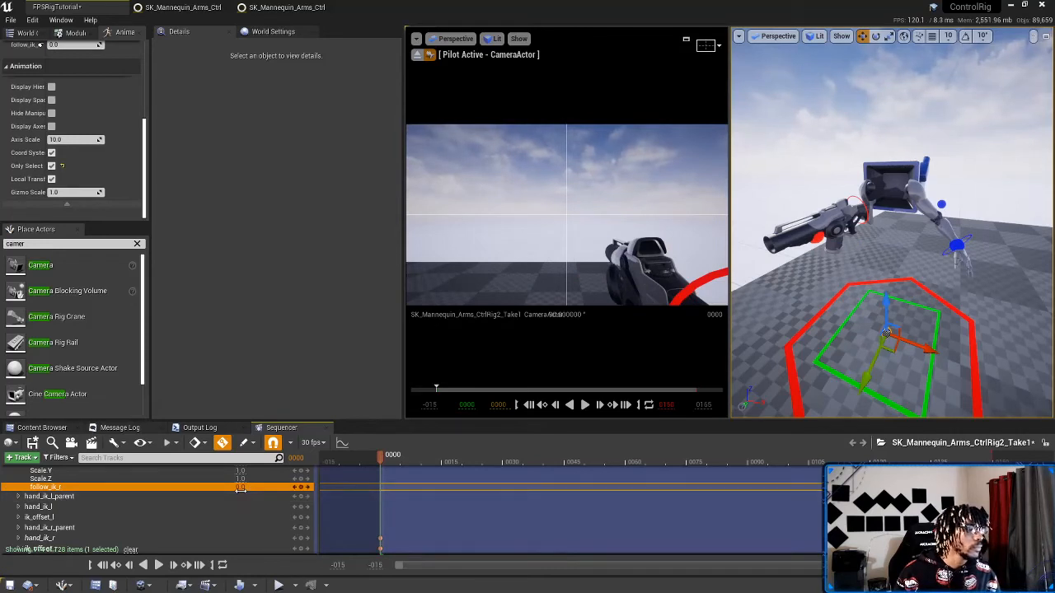
{"action": "scroll", "coordinate": [99, 503], "scroll_direction": "down", "scroll_amount": 5}
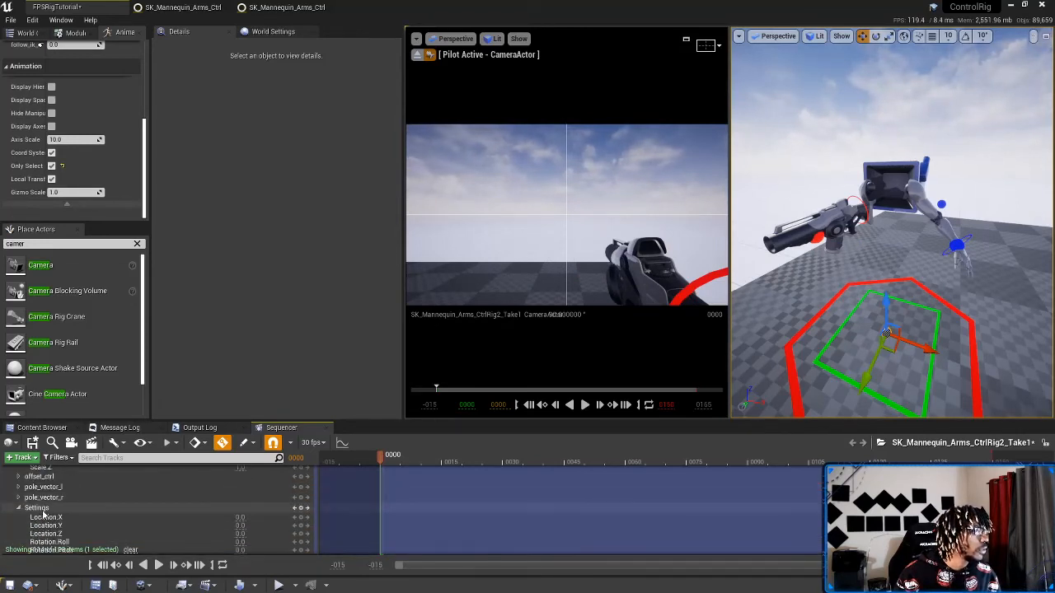
{"action": "scroll", "coordinate": [55, 515], "scroll_direction": "down", "scroll_amount": 1}
{"action": "left_click", "coordinate": [19, 491]}
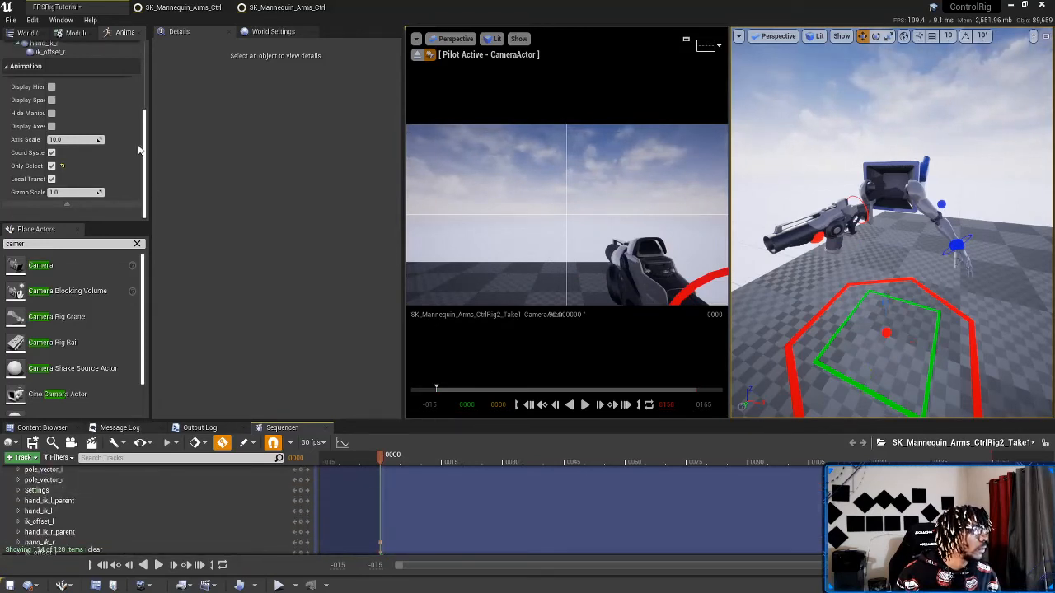
Step: In the SK_Mannequin_Arms_CtrlRig2 rig editor, disable Animatable for the Settings control and recompile the rig
{"action": "left_click", "coordinate": [284, 7]}
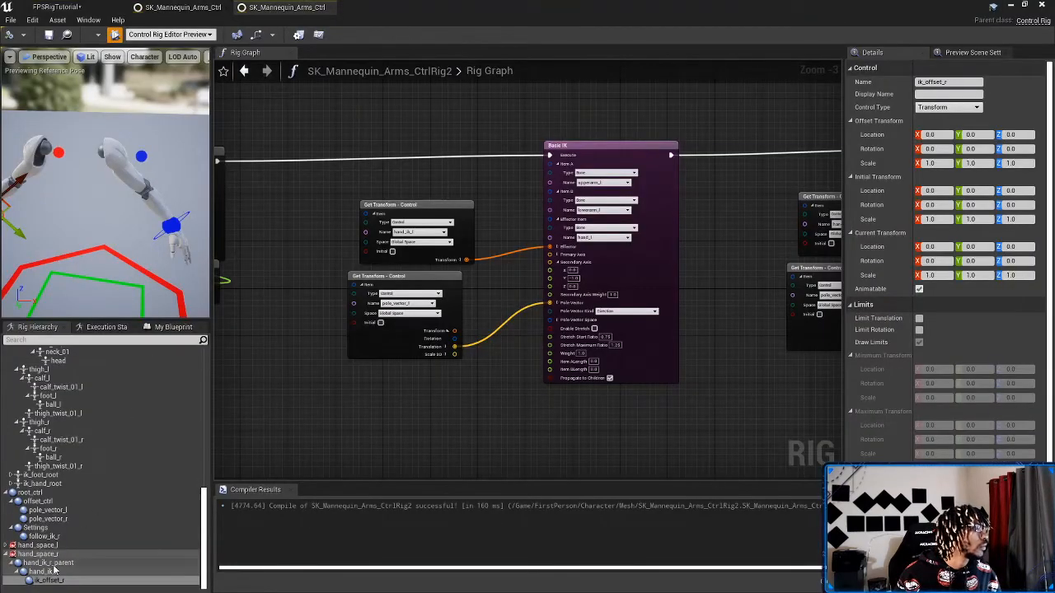
{"action": "left_click", "coordinate": [94, 528]}
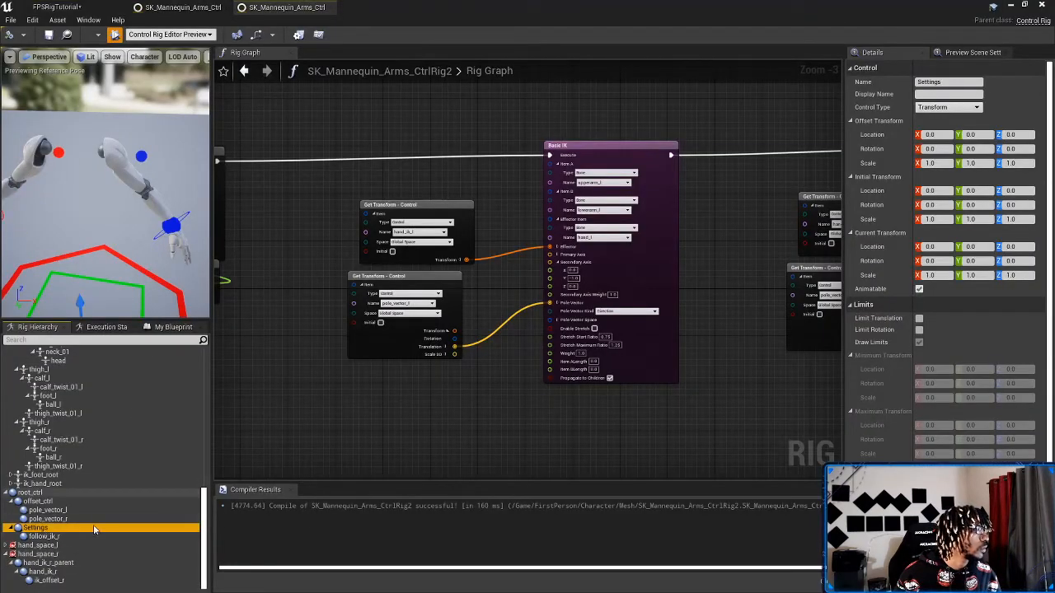
{"action": "left_click", "coordinate": [919, 289]}
{"action": "left_click", "coordinate": [9, 38]}
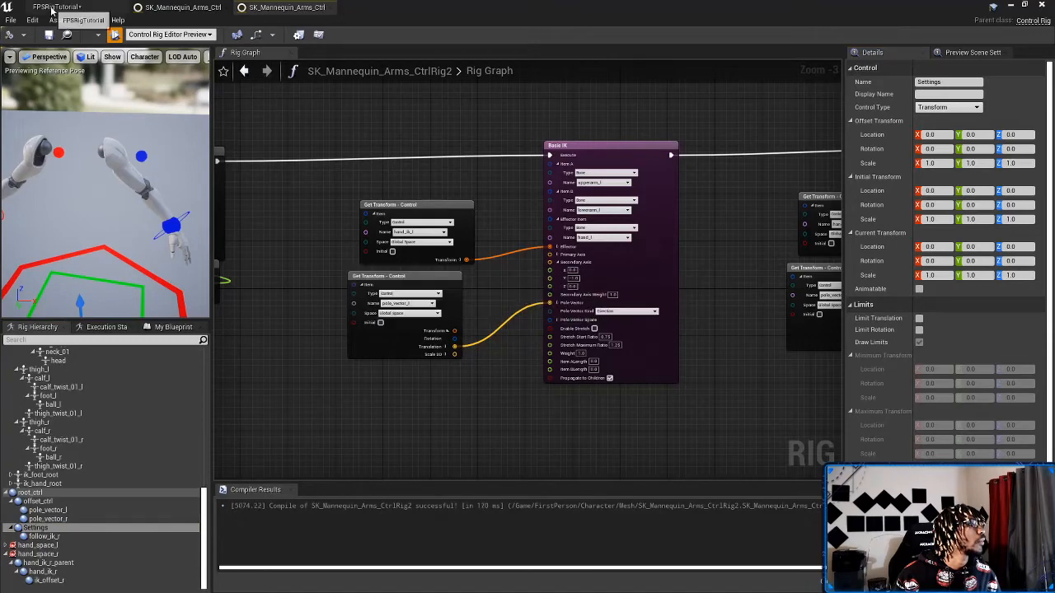
Step: Return to the FPSRigTutorial level and set follow_ik_r under the Settings track to 1
{"action": "left_click", "coordinate": [54, 10]}
{"action": "scroll", "coordinate": [75, 523], "scroll_direction": "down", "scroll_amount": 2}
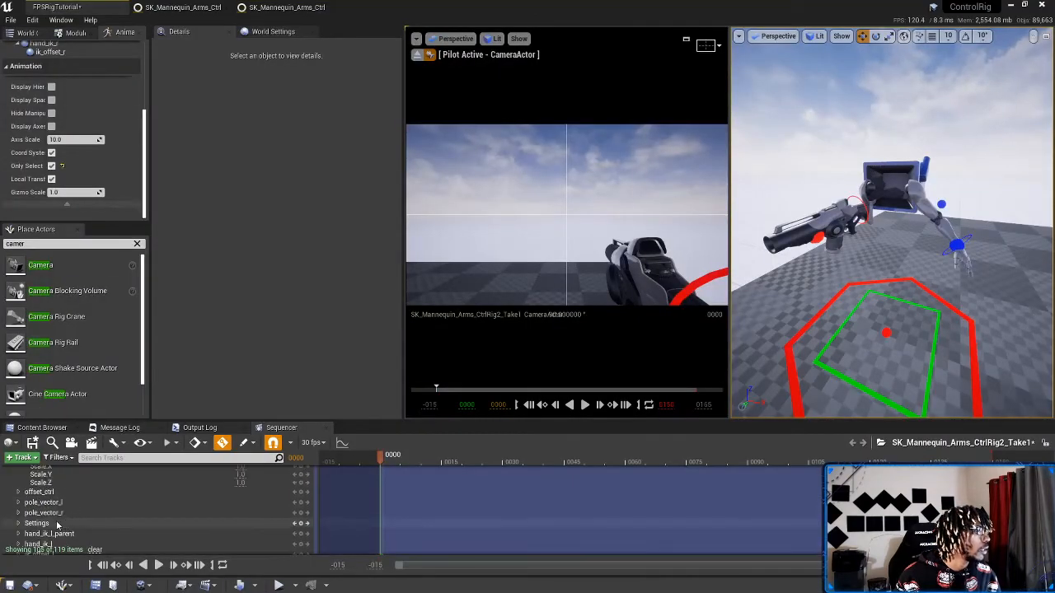
{"action": "scroll", "coordinate": [33, 516], "scroll_direction": "up", "scroll_amount": 2}
{"action": "scroll", "coordinate": [76, 514], "scroll_direction": "down", "scroll_amount": 1}
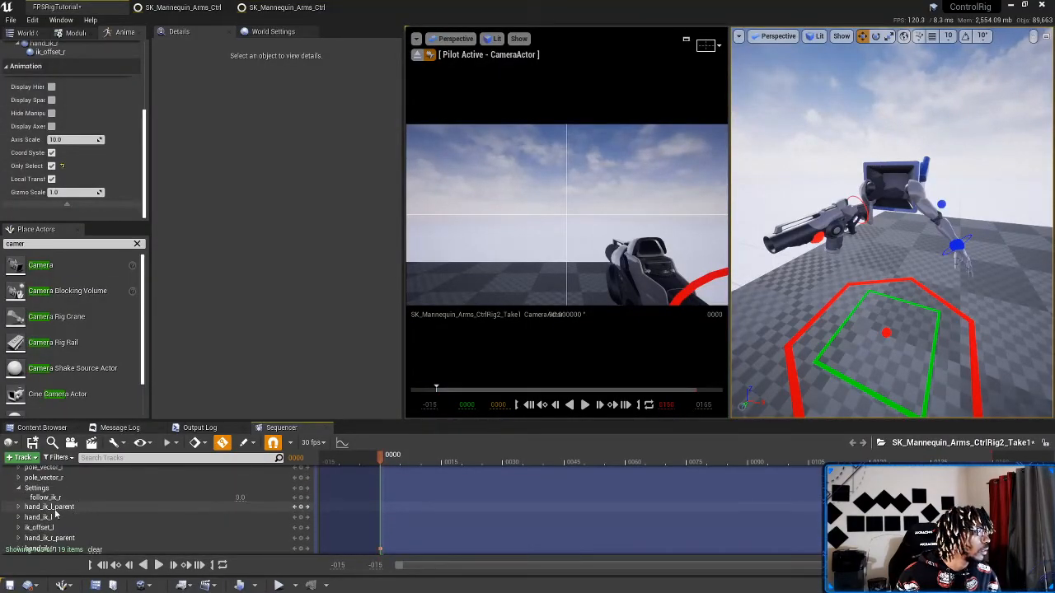
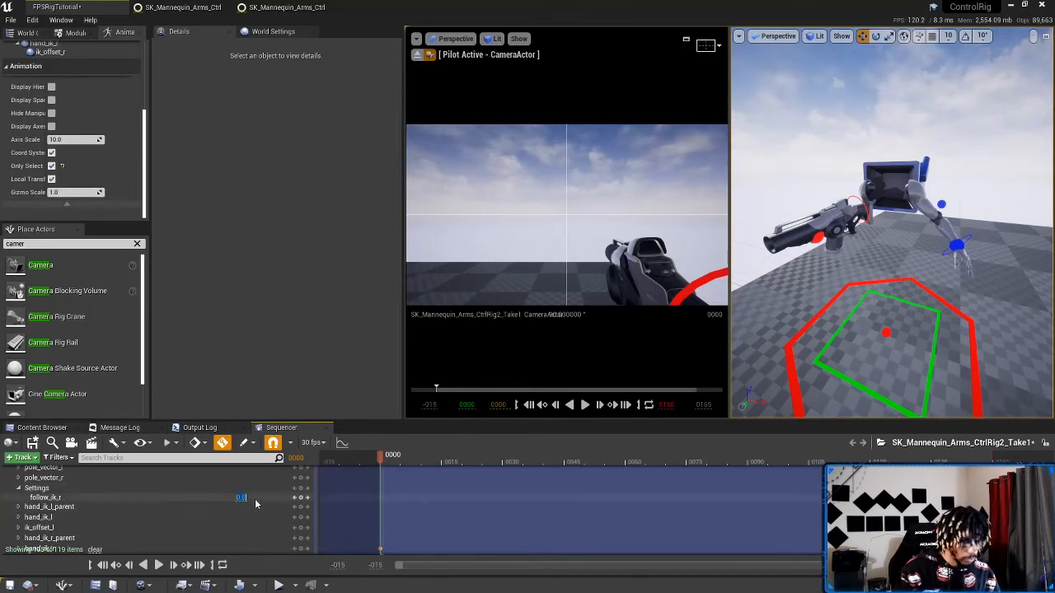
{"action": "type", "text": "1"}
{"action": "key", "text": "Return"}
Step: Lower the left-hand IK control beneath the gun and rotate it to turn the left hand toward the weapon
{"action": "right_click_drag", "start_coordinate": [836, 384], "coordinate": [758, 398]}
{"action": "mouse_move", "coordinate": [884, 285]}
{"action": "right_mouse_down"}
{"action": "mouse_move", "coordinate": [865, 287]}
{"action": "mouse_move", "coordinate": [885, 285]}
{"action": "right_mouse_up"}
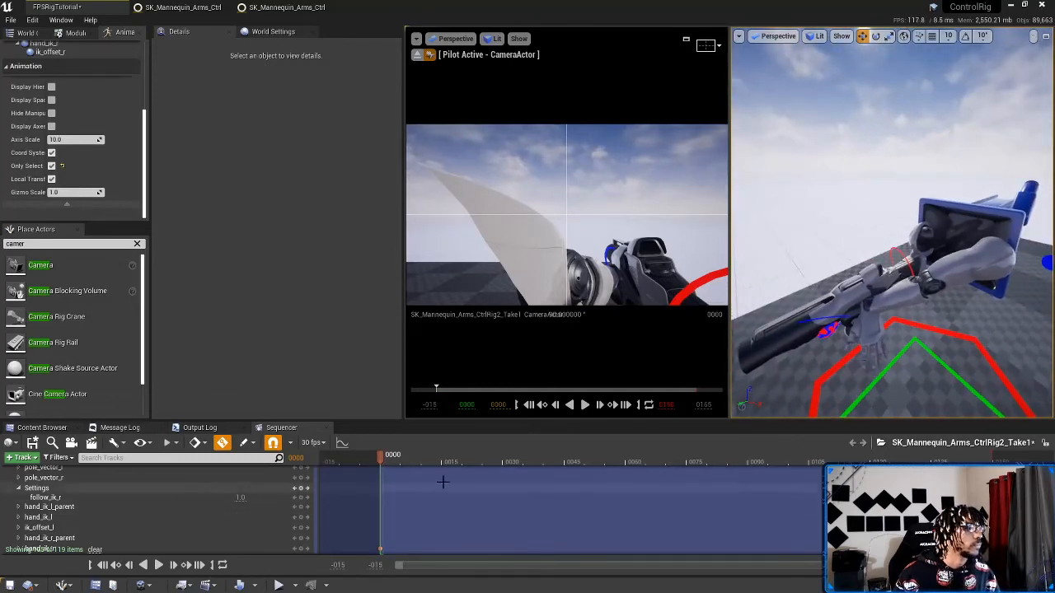
{"action": "left_click", "coordinate": [826, 319]}
{"action": "mouse_move", "coordinate": [826, 319]}
{"action": "right_mouse_down"}
{"action": "mouse_move", "coordinate": [865, 309]}
{"action": "mouse_move", "coordinate": [826, 326]}
{"action": "right_mouse_up"}
{"action": "left_click_drag", "start_coordinate": [810, 227], "coordinate": [807, 242]}
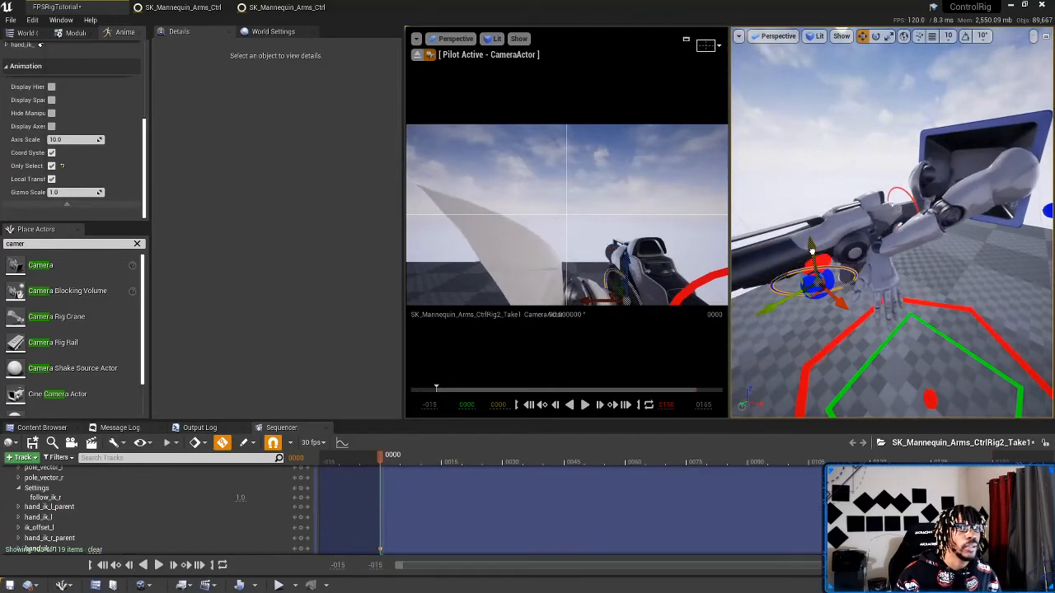
{"action": "key", "text": "e"}
{"action": "right_click_drag", "start_coordinate": [789, 370], "coordinate": [781, 369]}
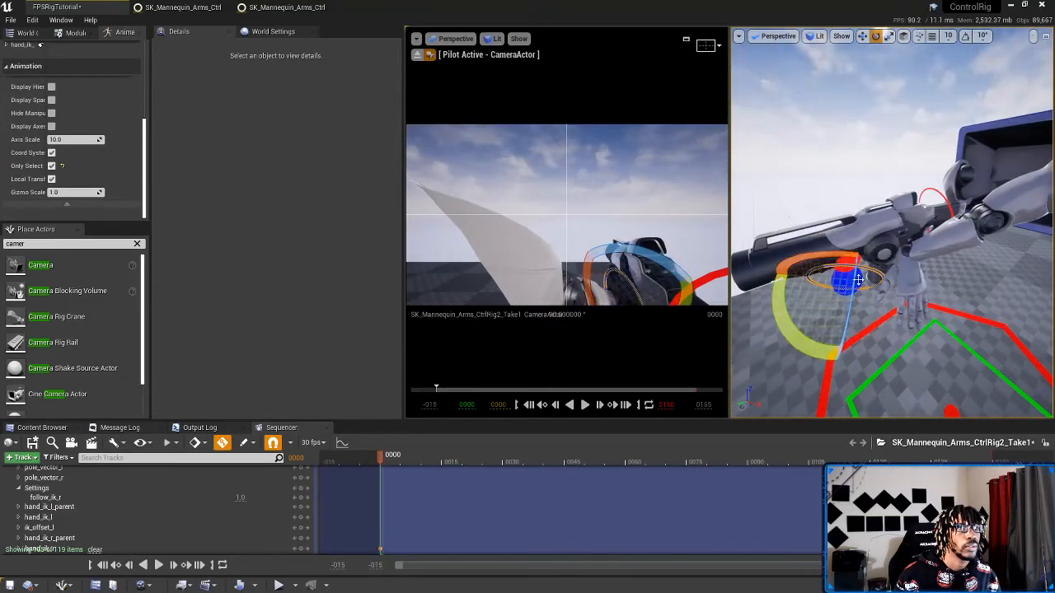
{"action": "left_click_drag", "start_coordinate": [824, 354], "coordinate": [822, 332]}
{"action": "left_click_drag", "start_coordinate": [841, 378], "coordinate": [746, 356]}
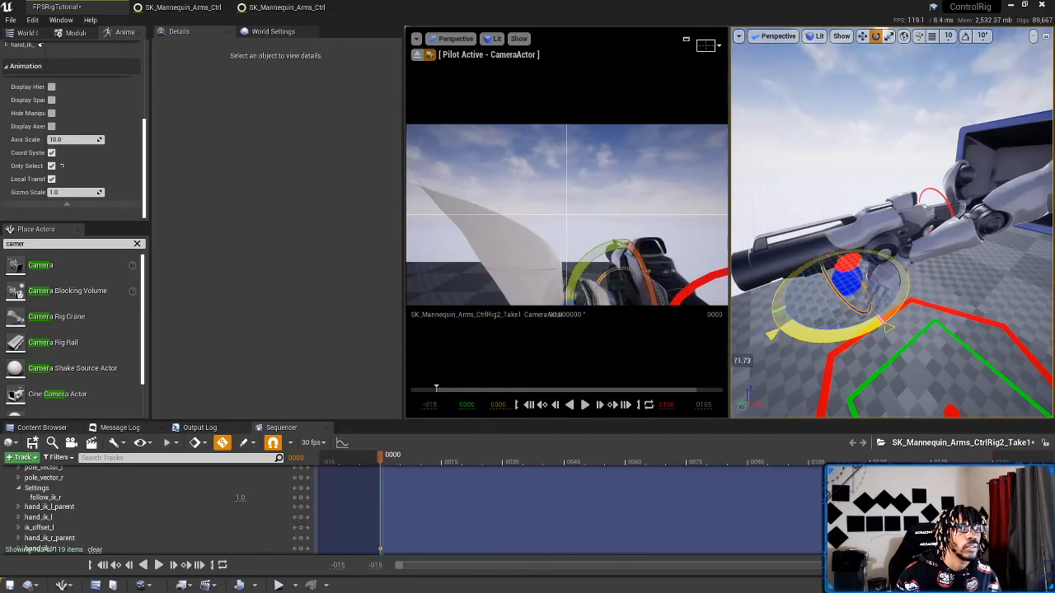
Step: Move the right-hand IK control back toward the camera and slightly sideways to reframe the gun
{"action": "mouse_move", "coordinate": [910, 228]}
{"action": "right_mouse_down"}
{"action": "mouse_move", "coordinate": [880, 238]}
{"action": "mouse_move", "coordinate": [896, 225]}
{"action": "right_mouse_up"}
{"action": "left_click", "coordinate": [914, 220]}
{"action": "key", "text": "w"}
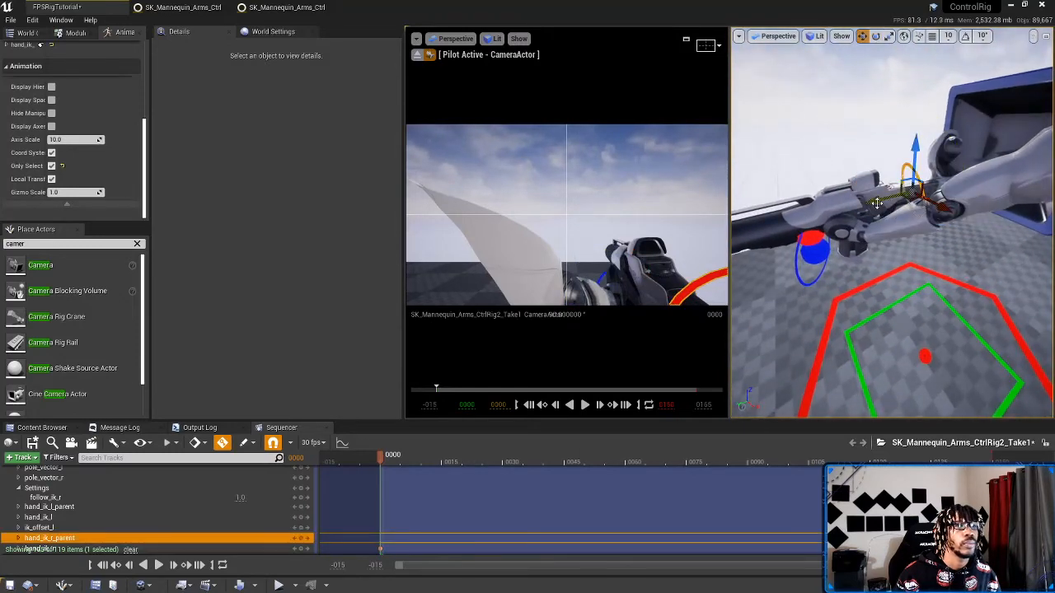
{"action": "left_click_drag", "start_coordinate": [876, 203], "coordinate": [890, 204]}
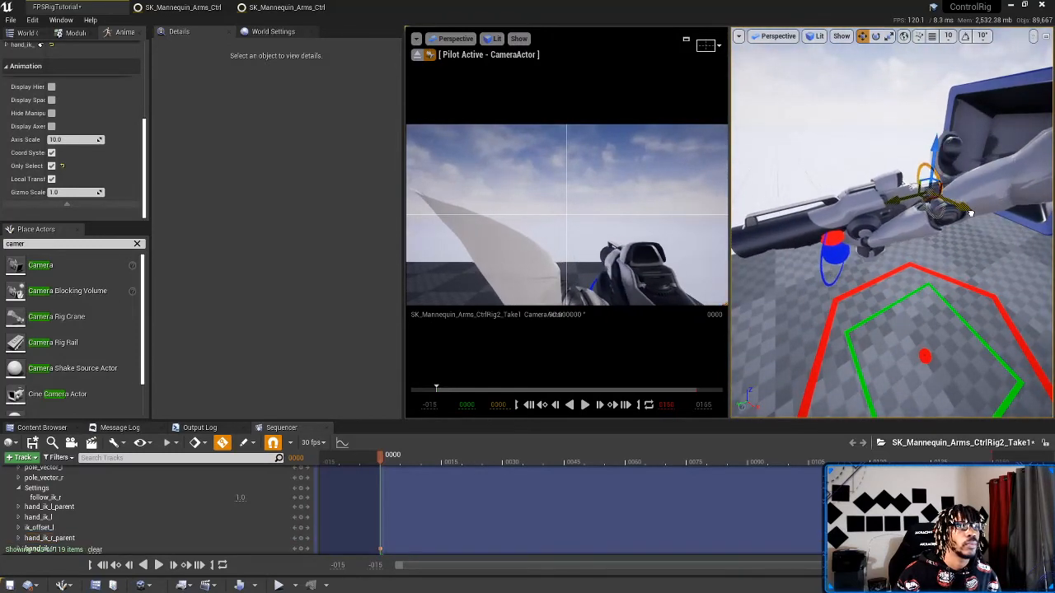
{"action": "right_click_drag", "start_coordinate": [958, 208], "coordinate": [923, 245]}
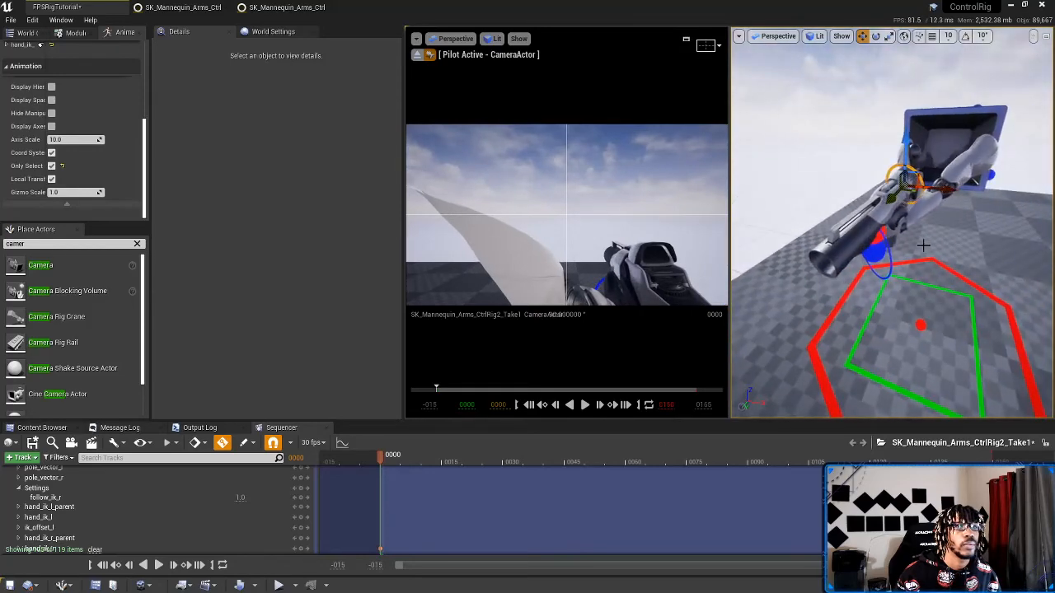
Step: Reposition the left-hand IK control beside the gun and rotate it further to align the supporting hand with the weapon
{"action": "left_click", "coordinate": [914, 244]}
{"action": "left_click_drag", "start_coordinate": [914, 261], "coordinate": [962, 280]}
{"action": "key", "text": "e"}
{"action": "right_click_drag", "start_coordinate": [962, 280], "coordinate": [853, 301]}
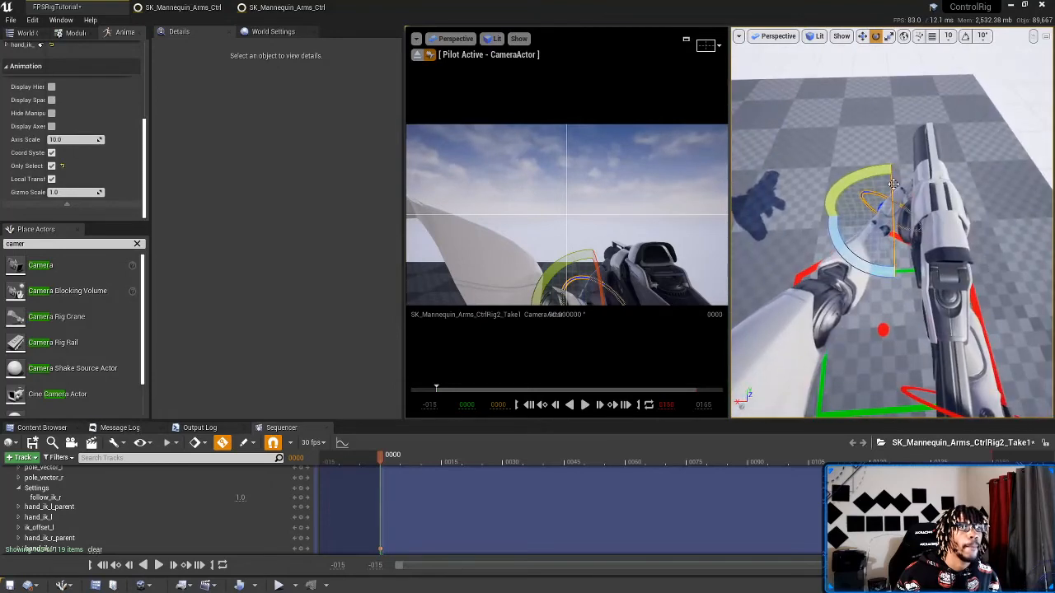
{"action": "left_click_drag", "start_coordinate": [894, 216], "coordinate": [798, 251]}
{"action": "key", "text": "w"}
{"action": "mouse_move", "coordinate": [792, 253]}
{"action": "right_mouse_down"}
{"action": "mouse_move", "coordinate": [754, 254]}
{"action": "mouse_move", "coordinate": [745, 243]}
{"action": "mouse_move", "coordinate": [783, 242]}
{"action": "right_mouse_up"}
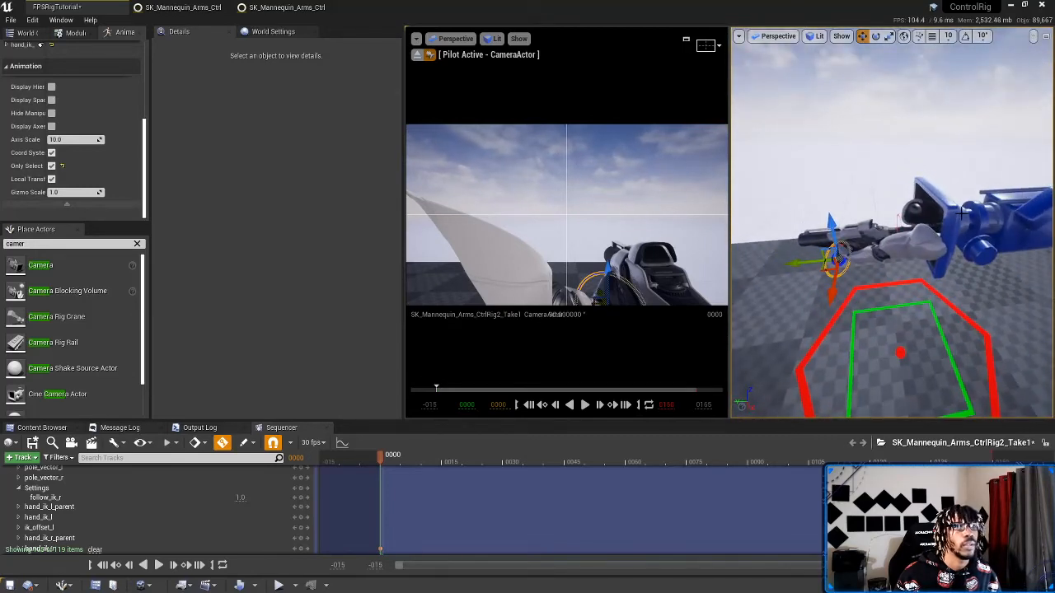
Step: Set the CameraActor's location to -14 on Y and 160 on Z
{"action": "left_click", "coordinate": [268, 33]}
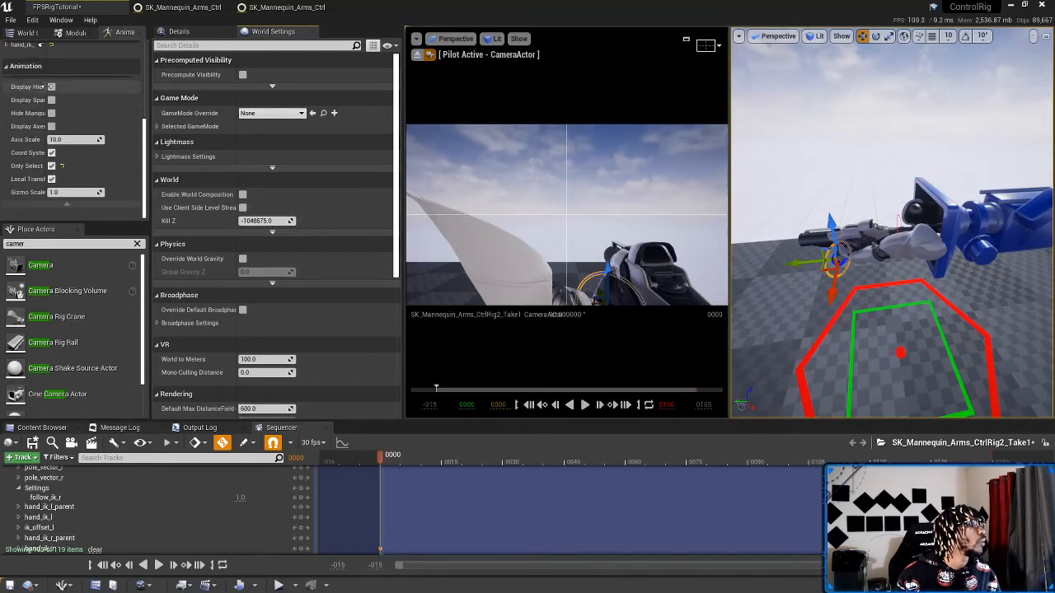
{"action": "left_click", "coordinate": [27, 33]}
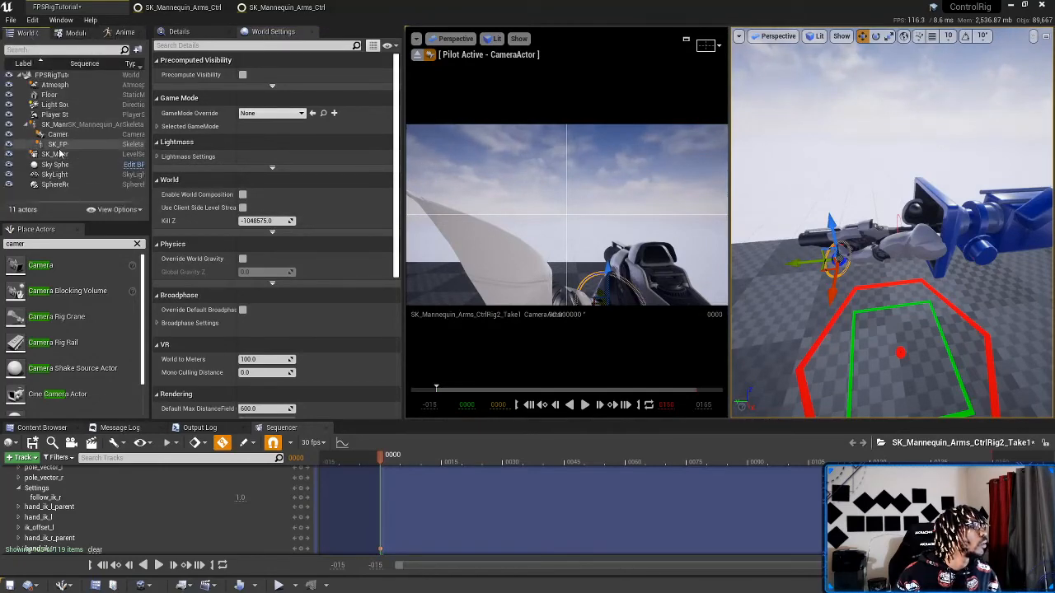
{"action": "left_click", "coordinate": [58, 135]}
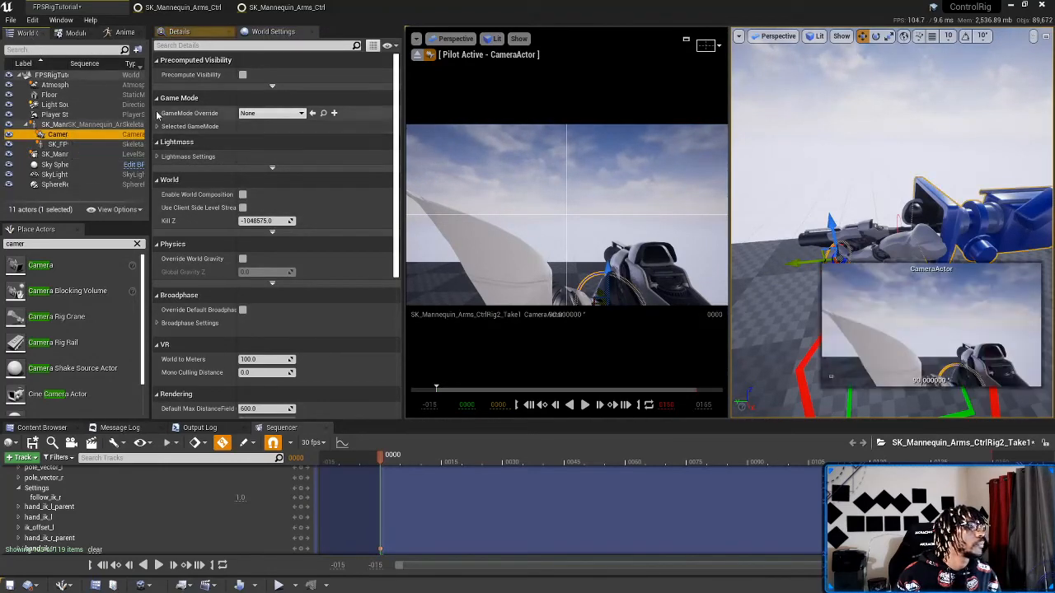
{"action": "left_click", "coordinate": [179, 31]}
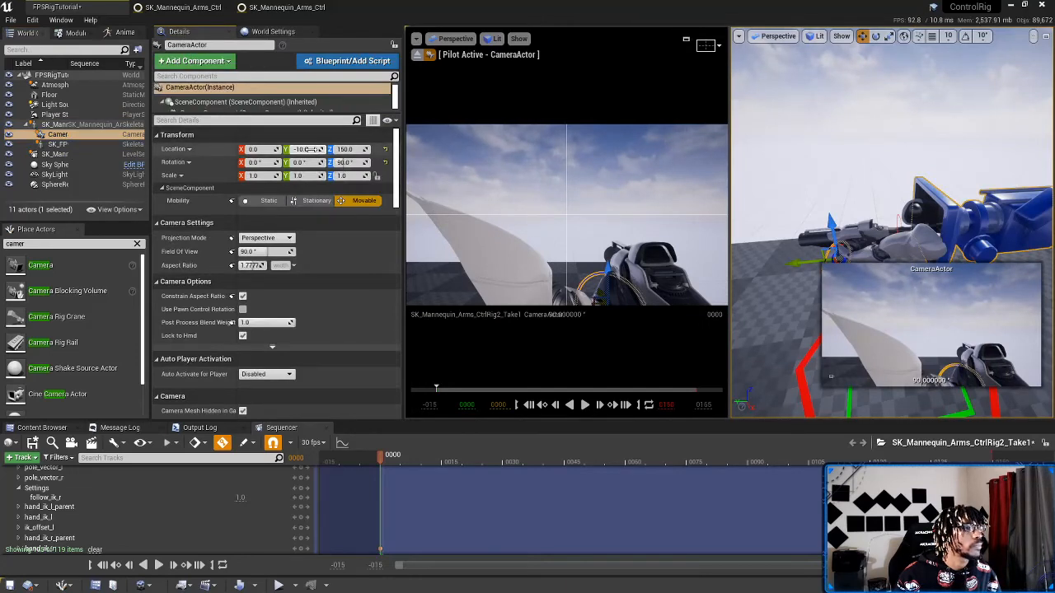
{"action": "mouse_move", "coordinate": [303, 149]}
{"action": "left_mouse_down"}
{"action": "mouse_move", "coordinate": [316, 149]}
{"action": "mouse_move", "coordinate": [290, 149]}
{"action": "left_mouse_up"}
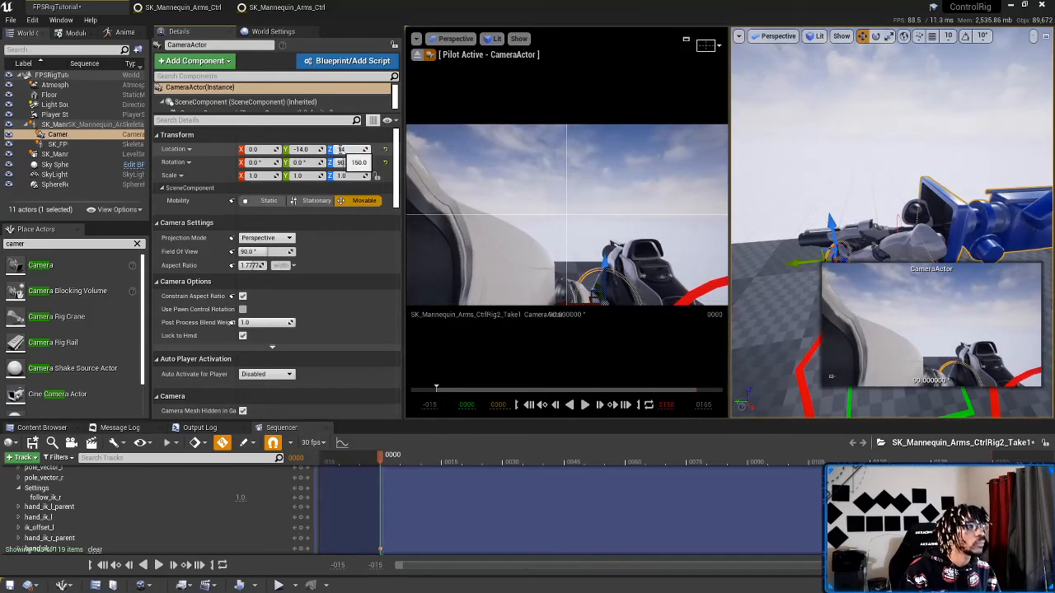
{"action": "left_click_drag", "start_coordinate": [341, 150], "coordinate": [340, 150]}
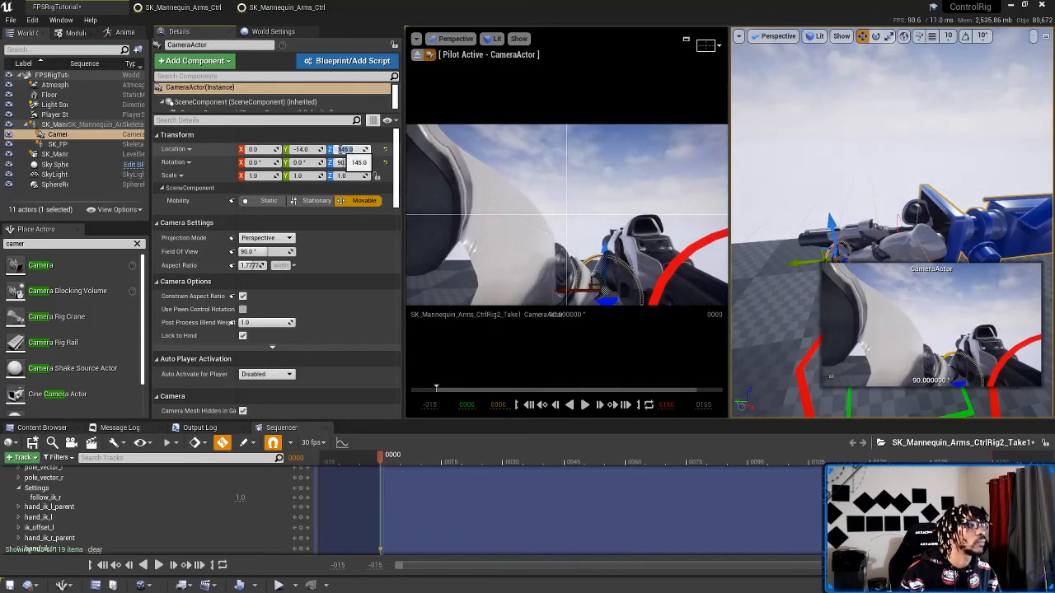
{"action": "left_click", "coordinate": [344, 149]}
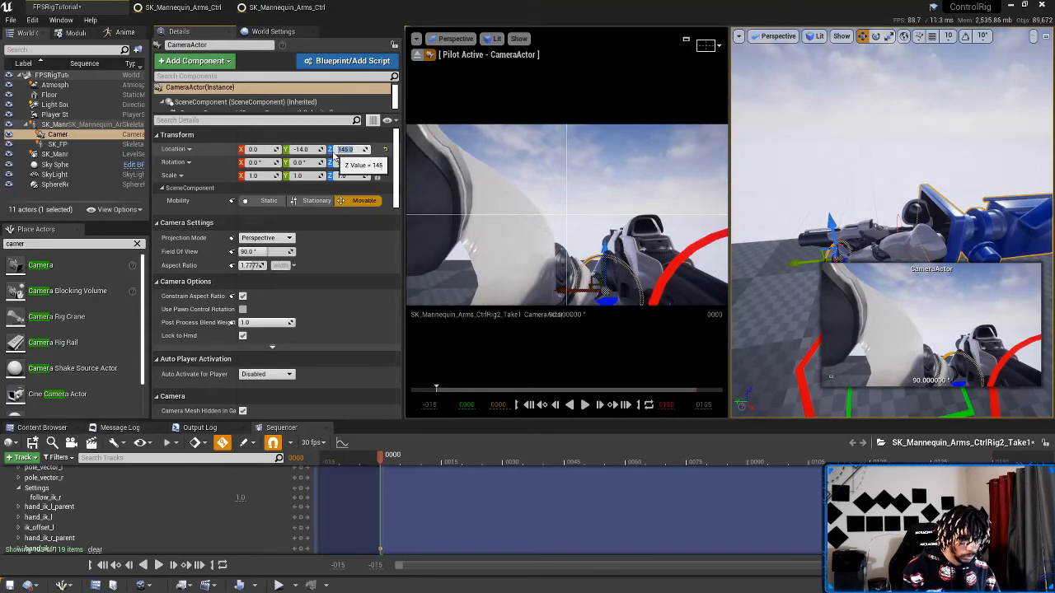
{"action": "type", "text": "160"}
{"action": "key", "text": "Return"}
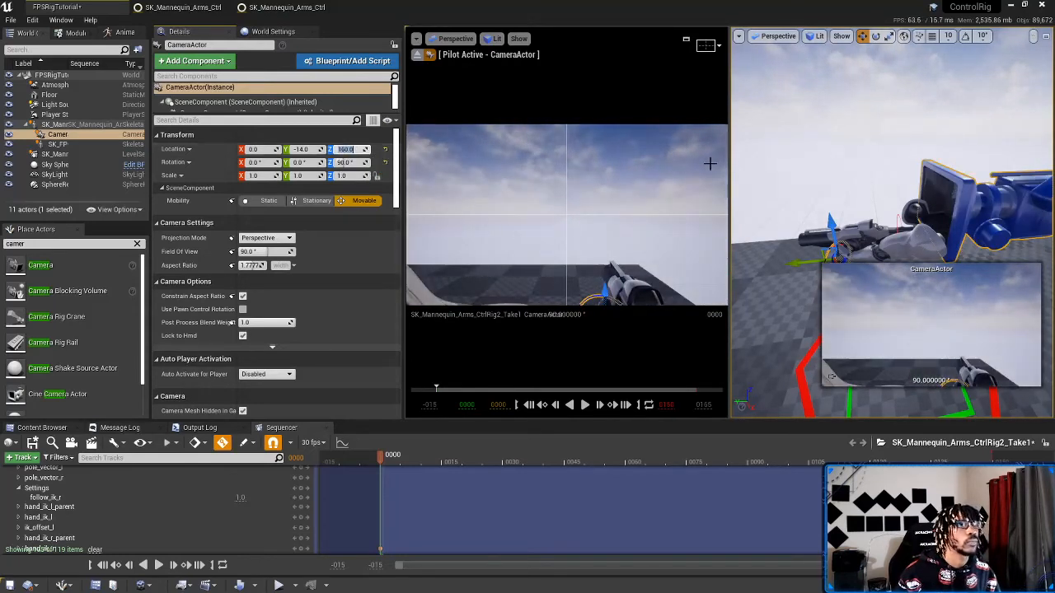
Step: Raise the right-hand IK control toward the camera and rotate it slightly to bring the gun into the camera frame
{"action": "mouse_move", "coordinate": [825, 182]}
{"action": "right_mouse_down"}
{"action": "mouse_move", "coordinate": [865, 227]}
{"action": "mouse_move", "coordinate": [820, 168]}
{"action": "right_mouse_up"}
{"action": "left_click", "coordinate": [917, 168]}
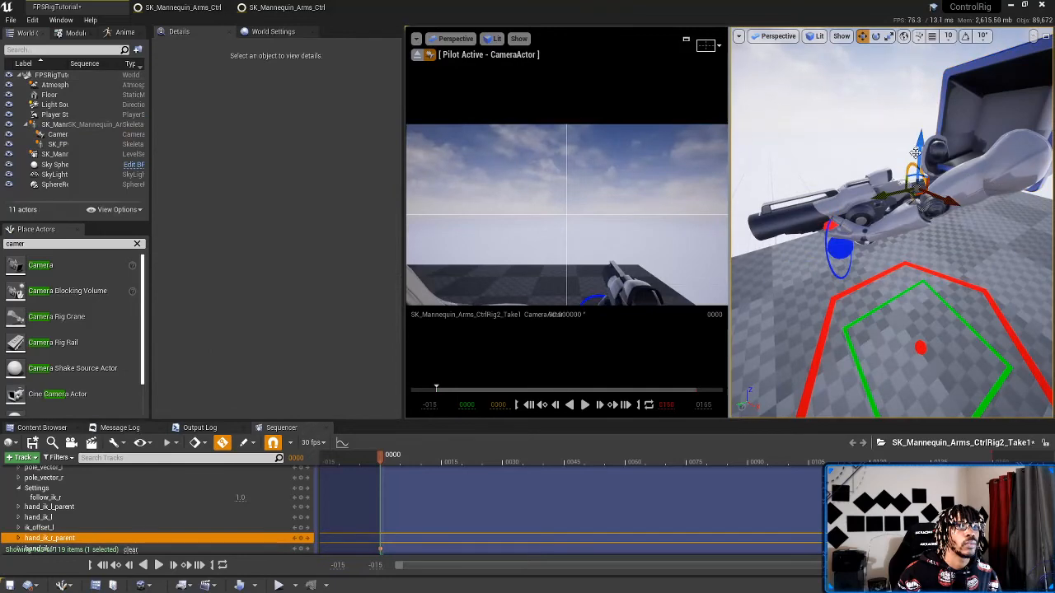
{"action": "left_click_drag", "start_coordinate": [915, 152], "coordinate": [943, 120]}
{"action": "left_click_drag", "start_coordinate": [913, 188], "coordinate": [909, 190]}
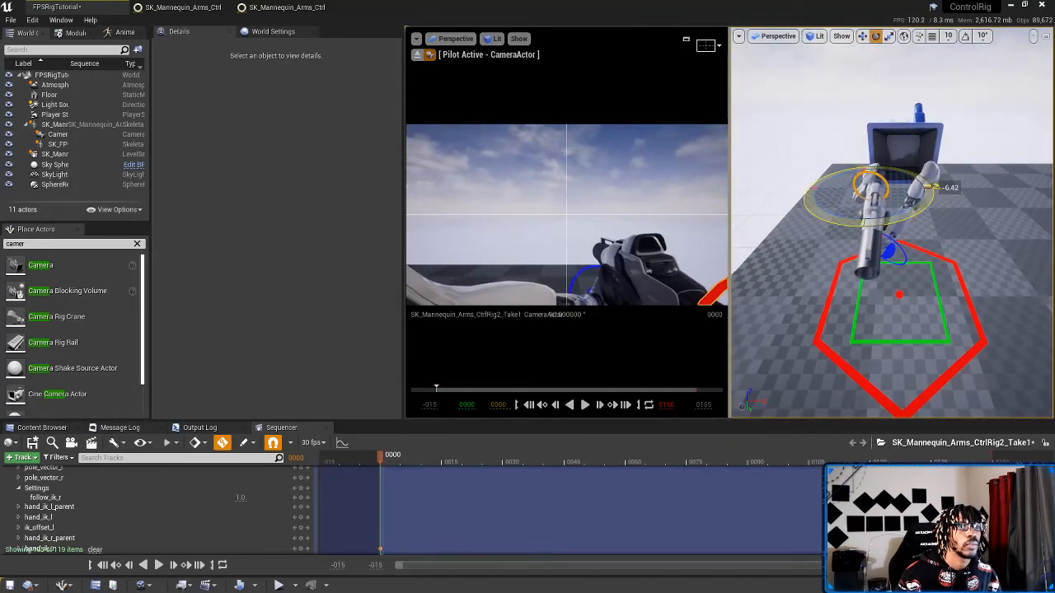
{"action": "left_click_drag", "start_coordinate": [883, 229], "coordinate": [944, 193], "text": "alt"}
Step: Lower the left arm's pole vector and raise the left-hand IK control slightly toward the underside of the gun
{"action": "left_click", "coordinate": [902, 183]}
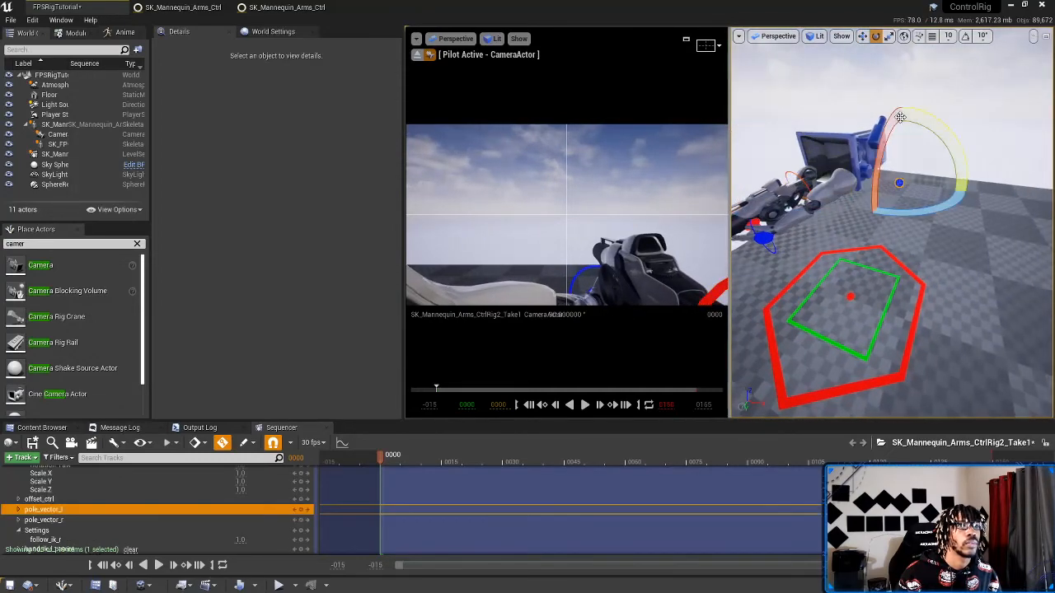
{"action": "left_click_drag", "start_coordinate": [904, 129], "coordinate": [906, 158]}
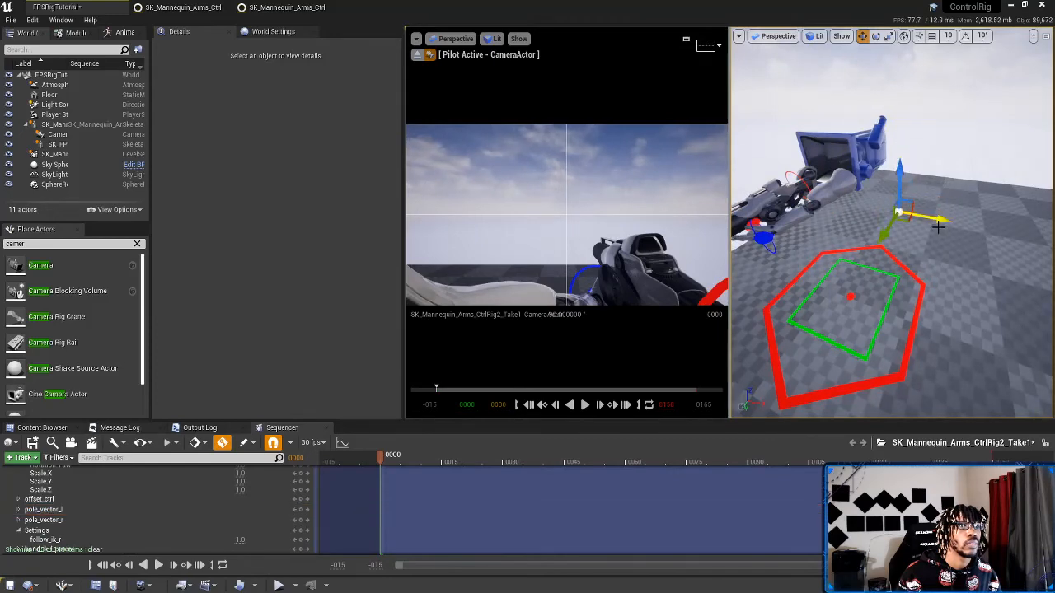
{"action": "right_click_drag", "start_coordinate": [961, 222], "coordinate": [926, 255]}
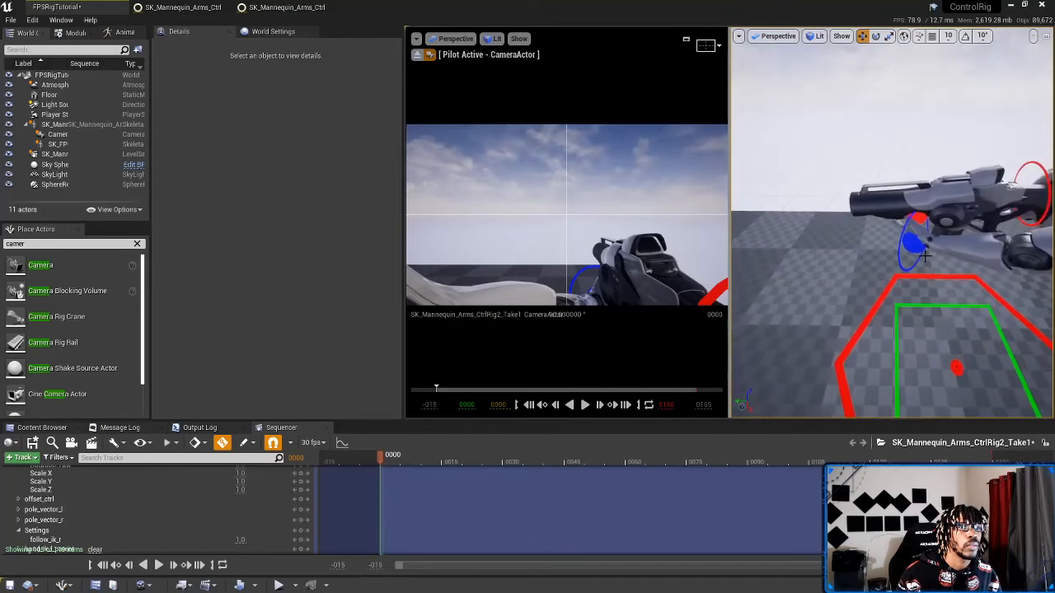
{"action": "left_click", "coordinate": [909, 237]}
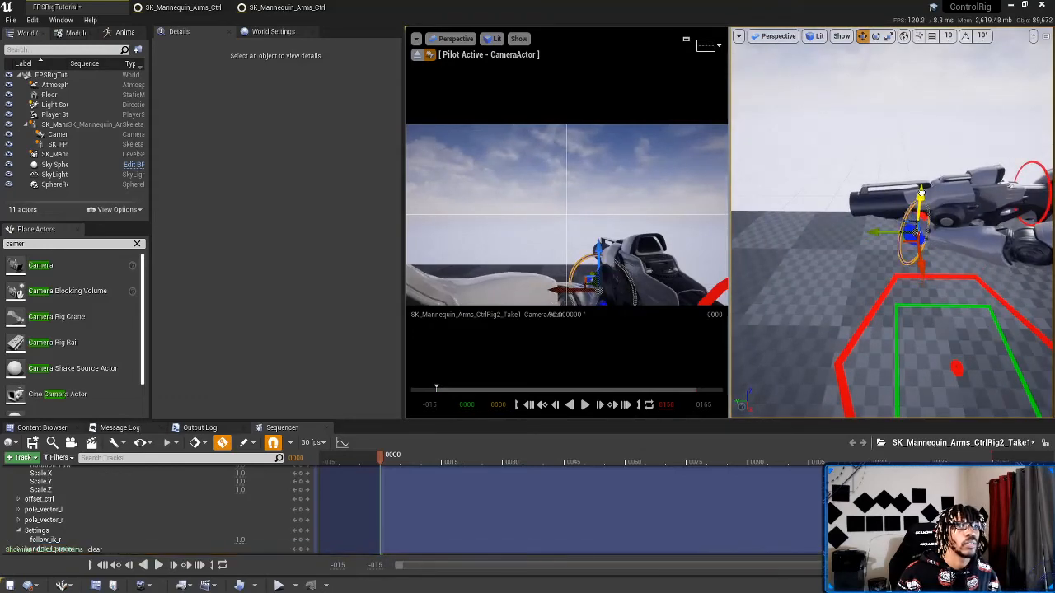
{"action": "right_click_drag", "start_coordinate": [920, 195], "coordinate": [1052, 232]}
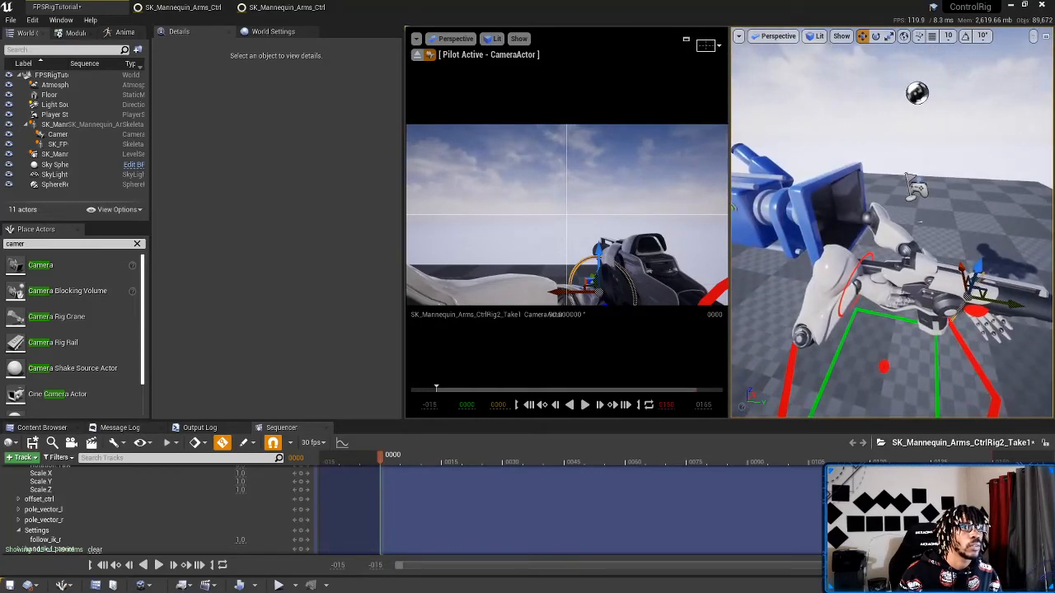
Step: Pull the right-hand IK control back toward the camera and rotate it slightly to refine the gun's framing
{"action": "left_click", "coordinate": [900, 287]}
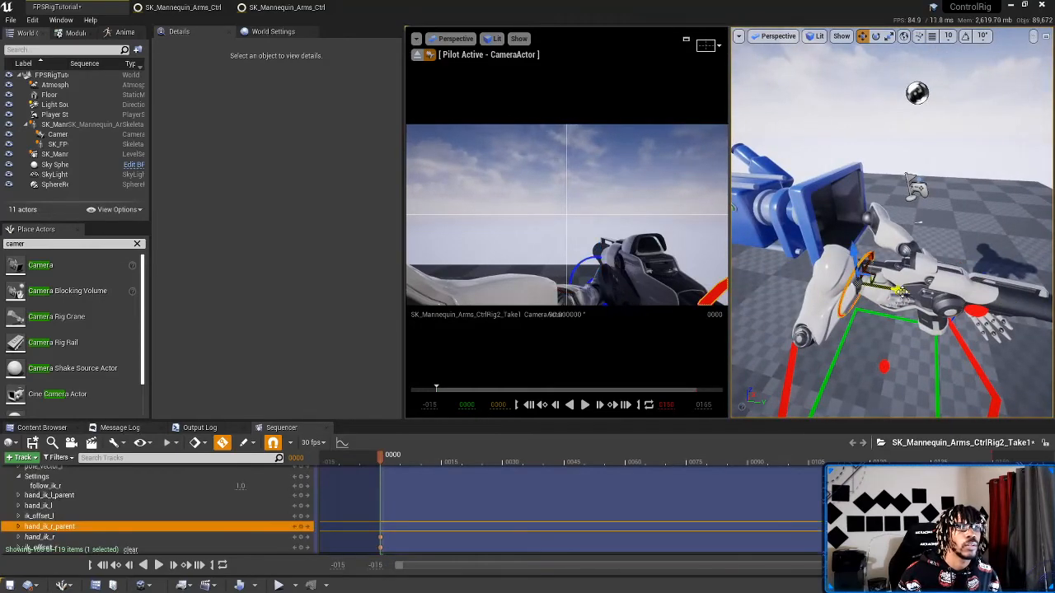
{"action": "left_click_drag", "start_coordinate": [901, 291], "coordinate": [877, 289]}
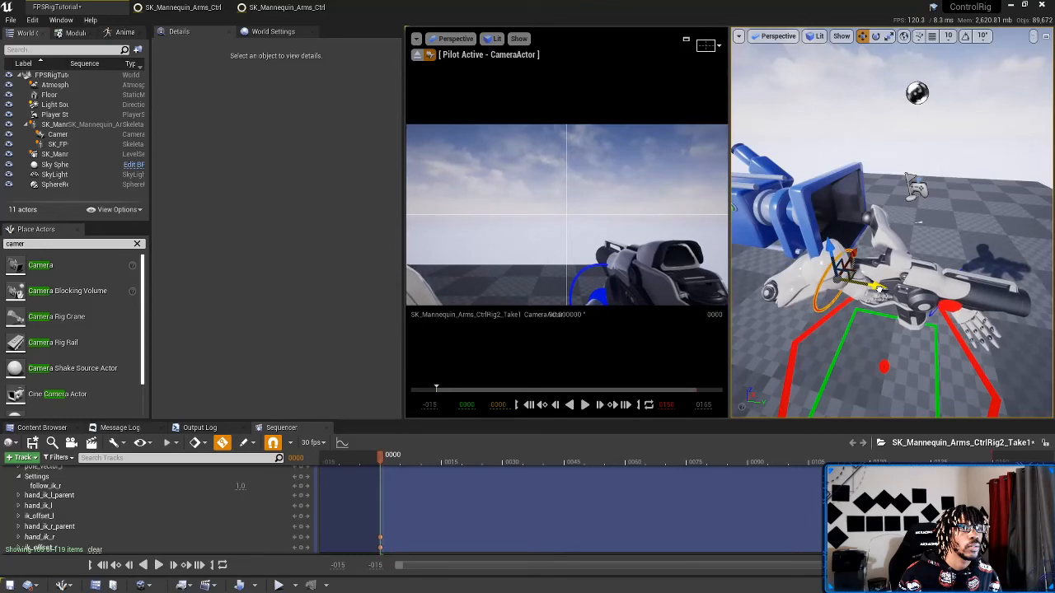
{"action": "right_click_drag", "start_coordinate": [877, 289], "coordinate": [738, 272]}
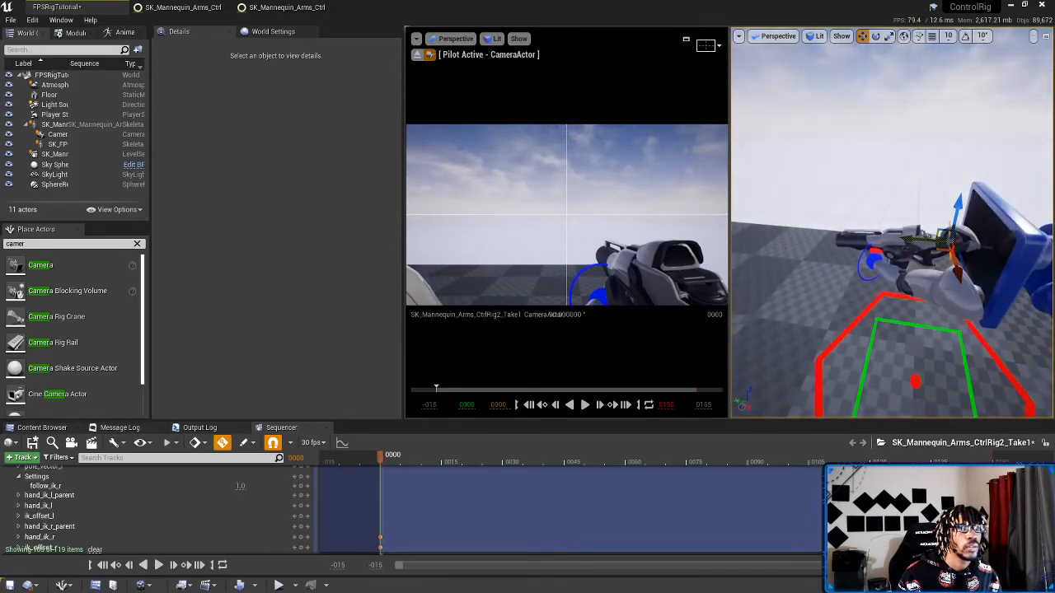
{"action": "key", "text": "e"}
{"action": "left_click_drag", "start_coordinate": [913, 210], "coordinate": [923, 202]}
{"action": "right_click_drag", "start_coordinate": [922, 203], "coordinate": [873, 212]}
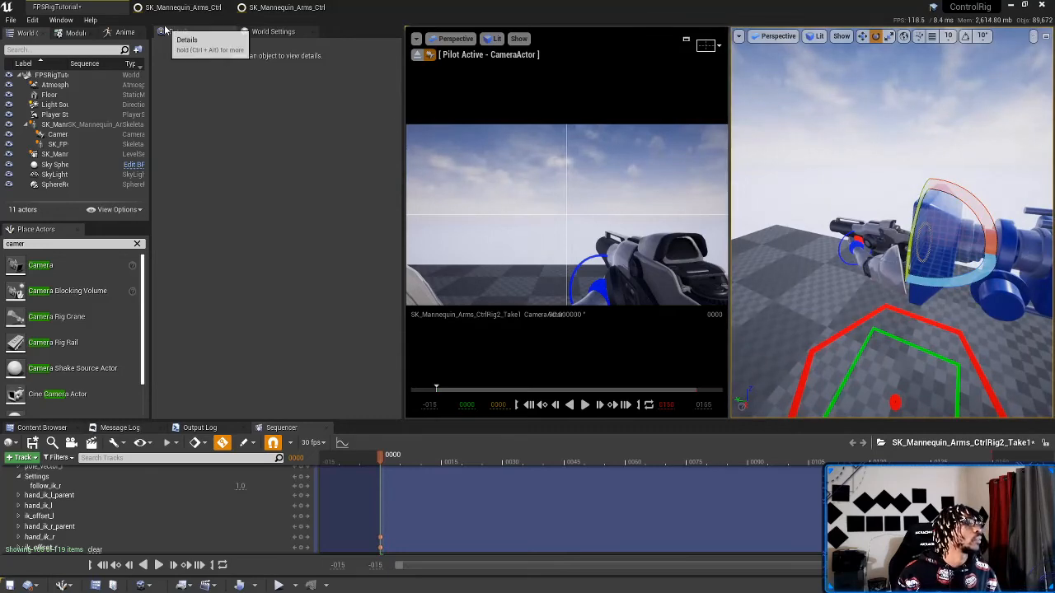
{"action": "left_click", "coordinate": [68, 135]}
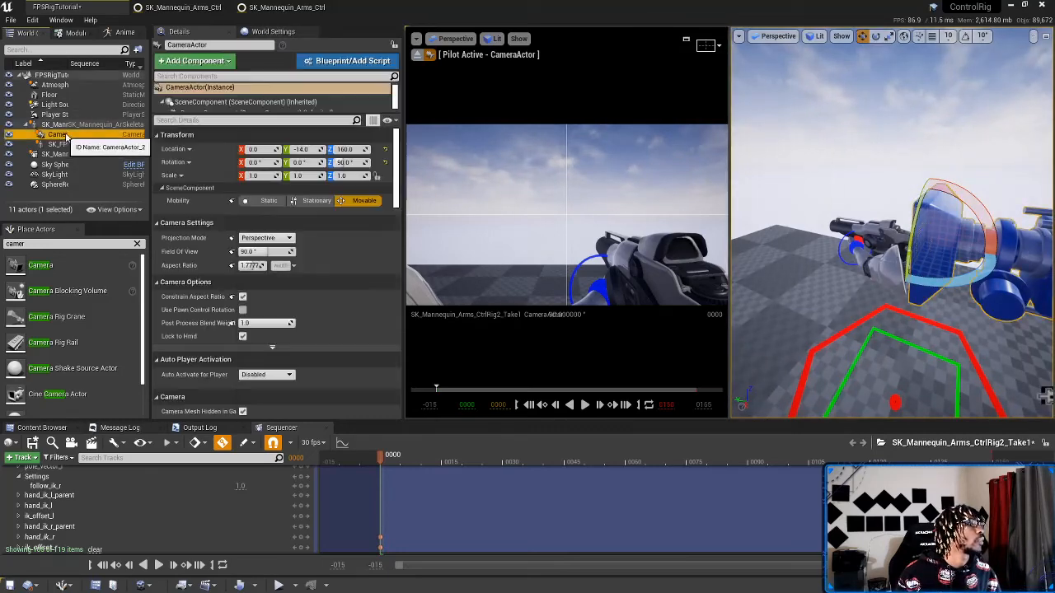
{"action": "left_click", "coordinate": [305, 149]}
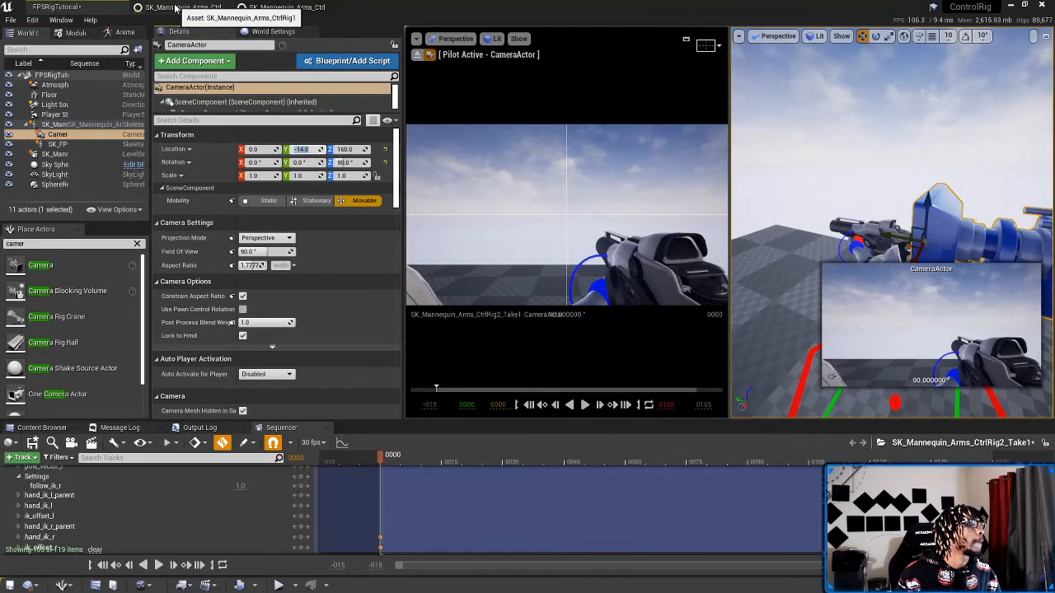
{"action": "left_click", "coordinate": [823, 126]}
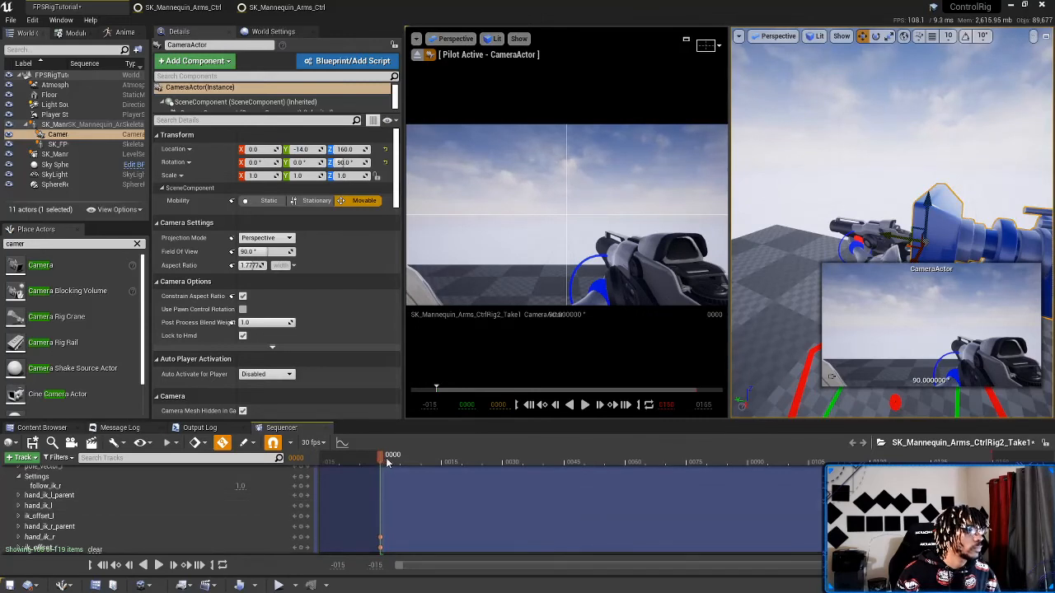
{"action": "left_click_drag", "start_coordinate": [388, 462], "coordinate": [382, 462]}
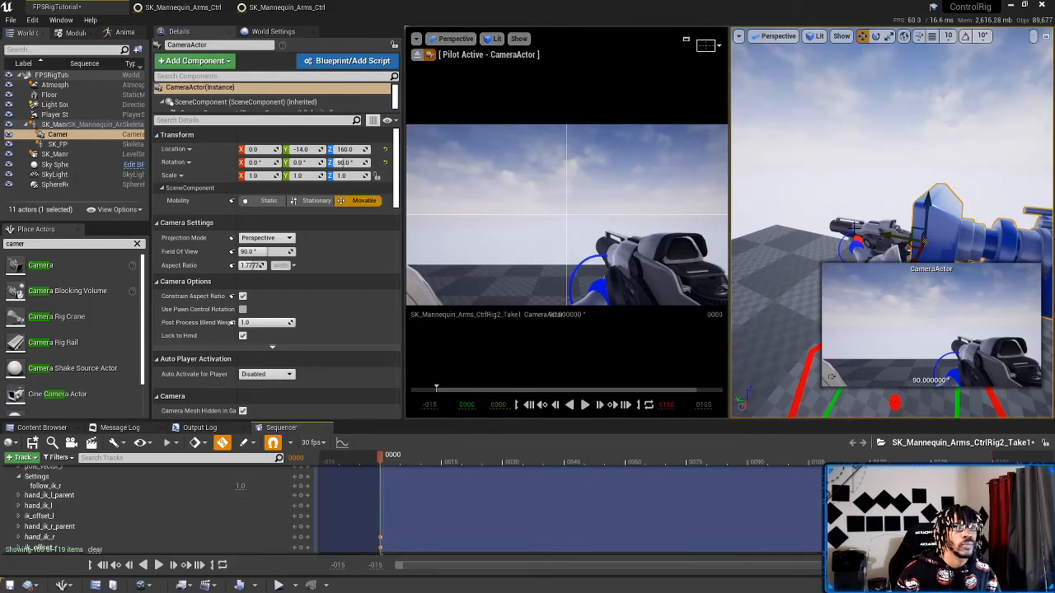
Step: At frame 45, raise the right-hand IK control slightly to key a second gun pose
{"action": "left_click", "coordinate": [850, 245]}
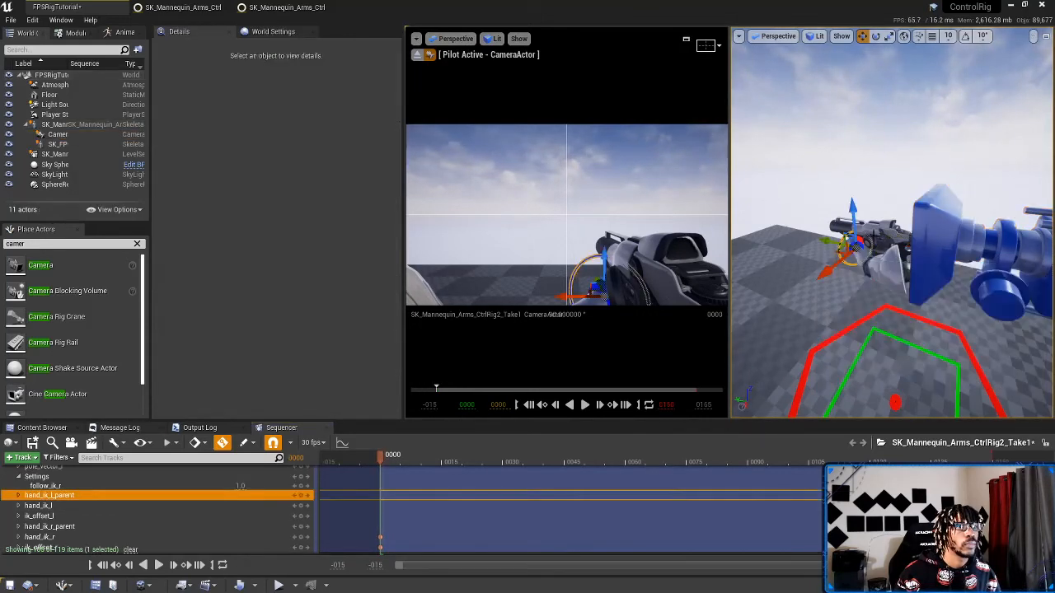
{"action": "right_click_drag", "start_coordinate": [892, 218], "coordinate": [956, 222]}
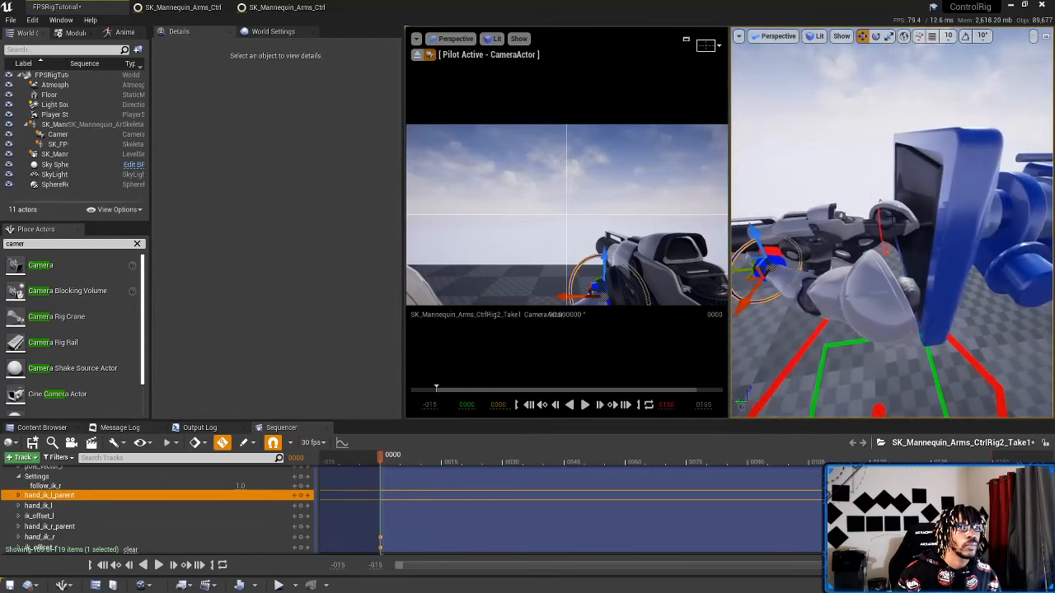
{"action": "left_click", "coordinate": [879, 220]}
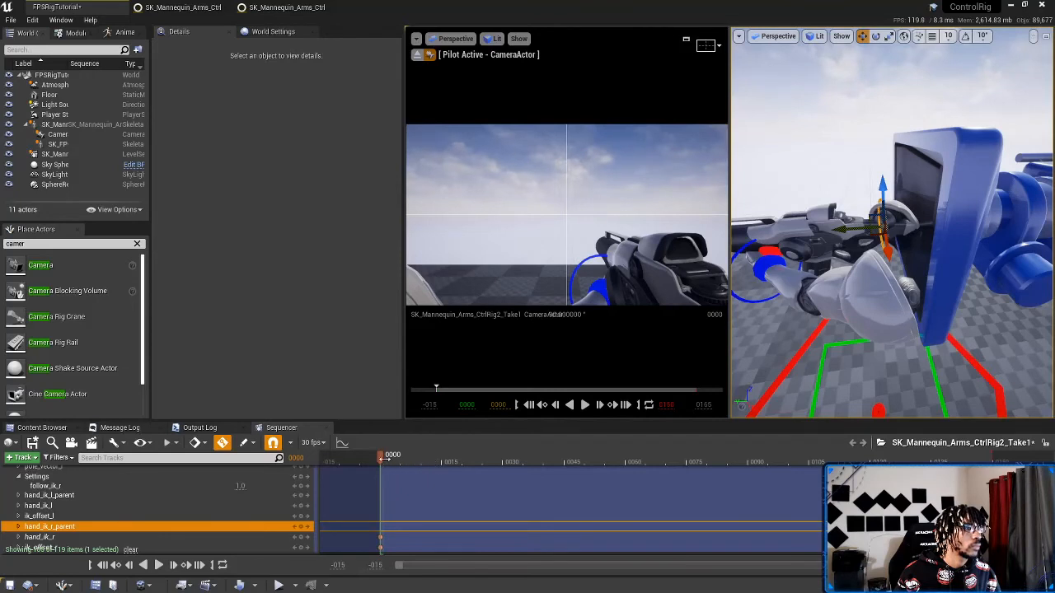
{"action": "scroll", "coordinate": [416, 486], "scroll_direction": "down", "scroll_amount": 1}
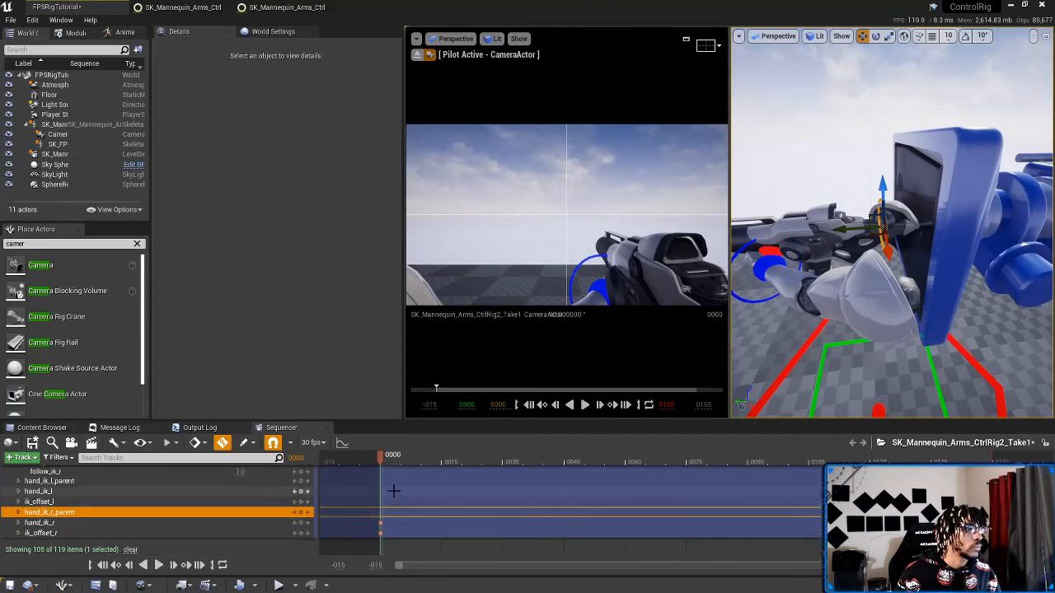
{"action": "scroll", "coordinate": [235, 511], "scroll_direction": "up", "scroll_amount": 10}
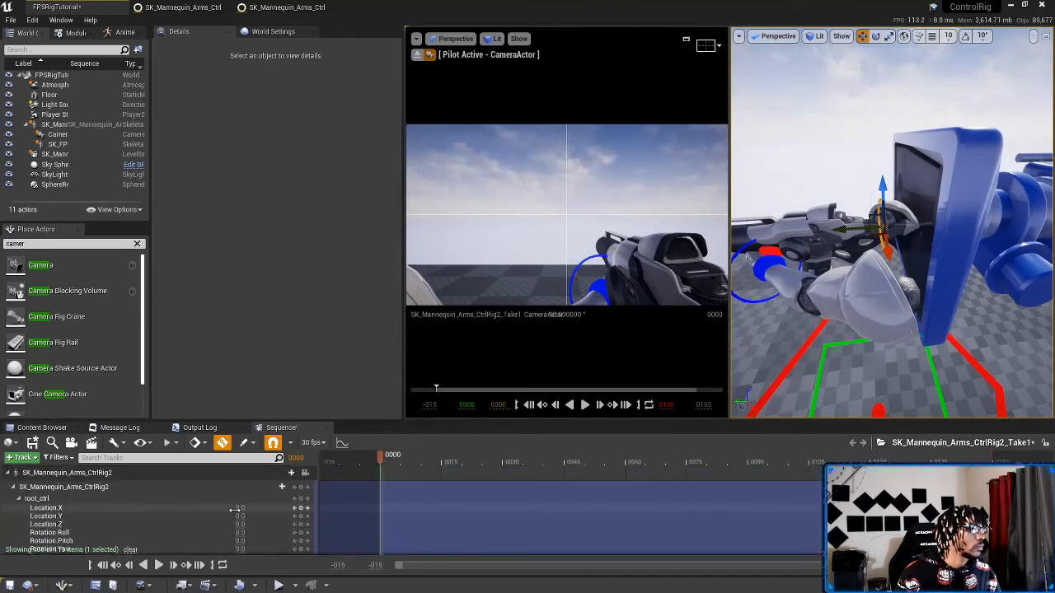
{"action": "left_click", "coordinate": [13, 487]}
{"action": "left_click_drag", "start_coordinate": [382, 460], "coordinate": [565, 468]}
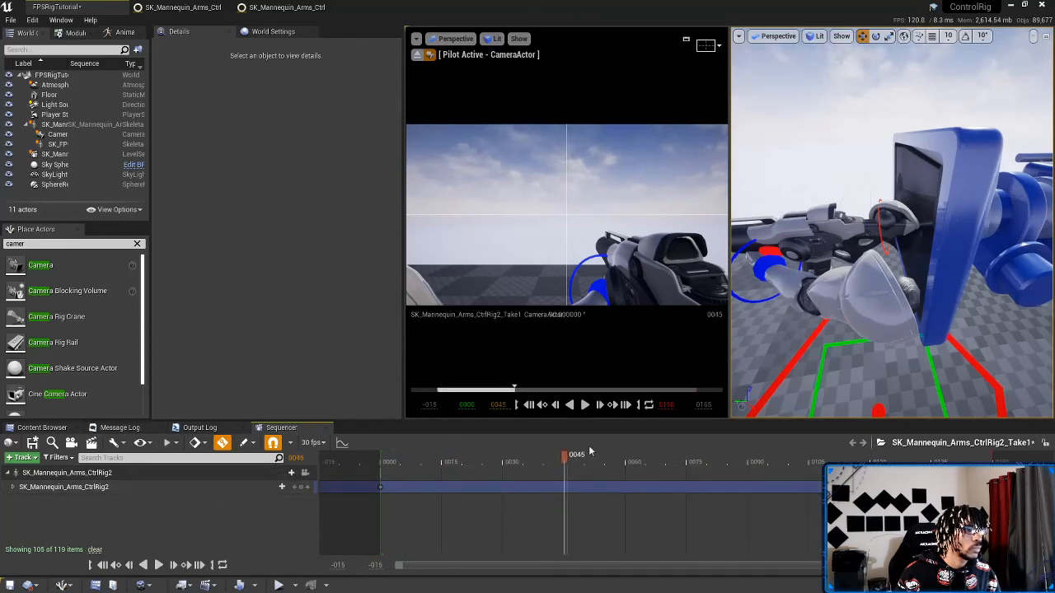
{"action": "left_click", "coordinate": [880, 218]}
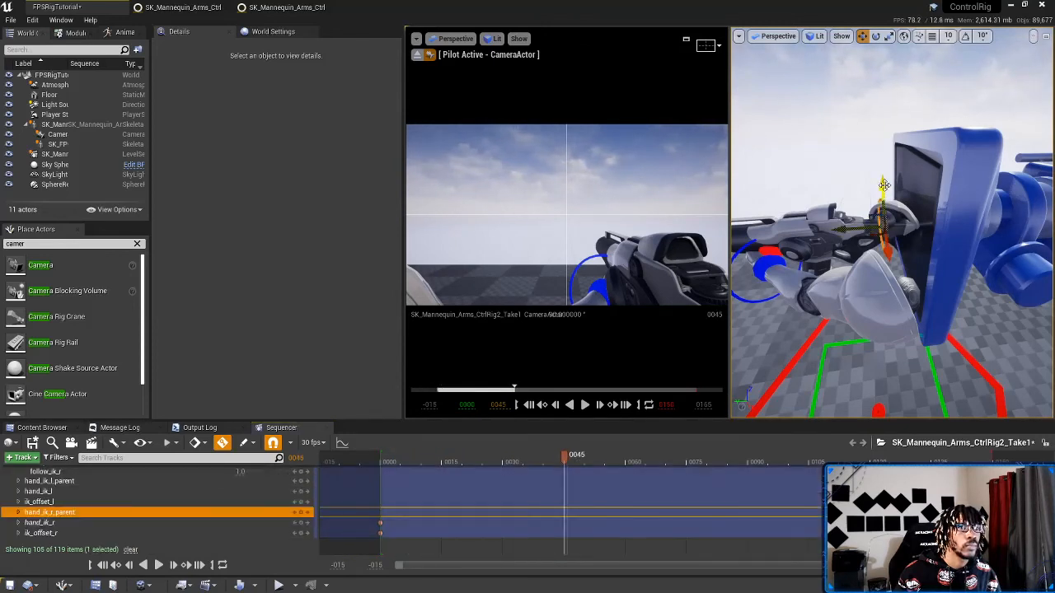
{"action": "left_click_drag", "start_coordinate": [883, 185], "coordinate": [884, 178]}
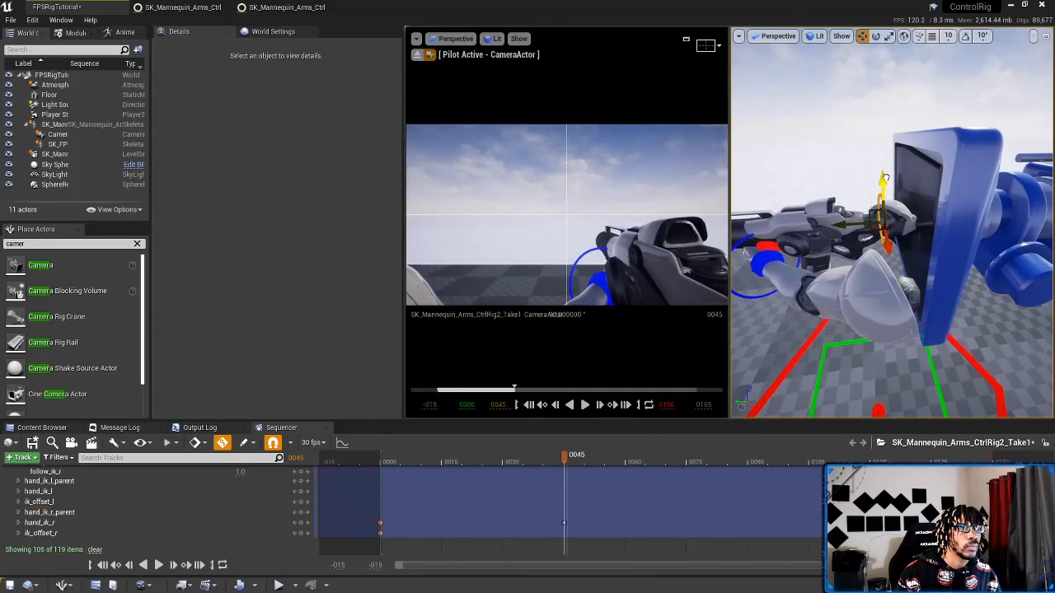
Step: Copy the frame 0 keys of hand_ik_r and ik_offset_r to frame 90
{"action": "left_click_drag", "start_coordinate": [563, 464], "coordinate": [687, 466]}
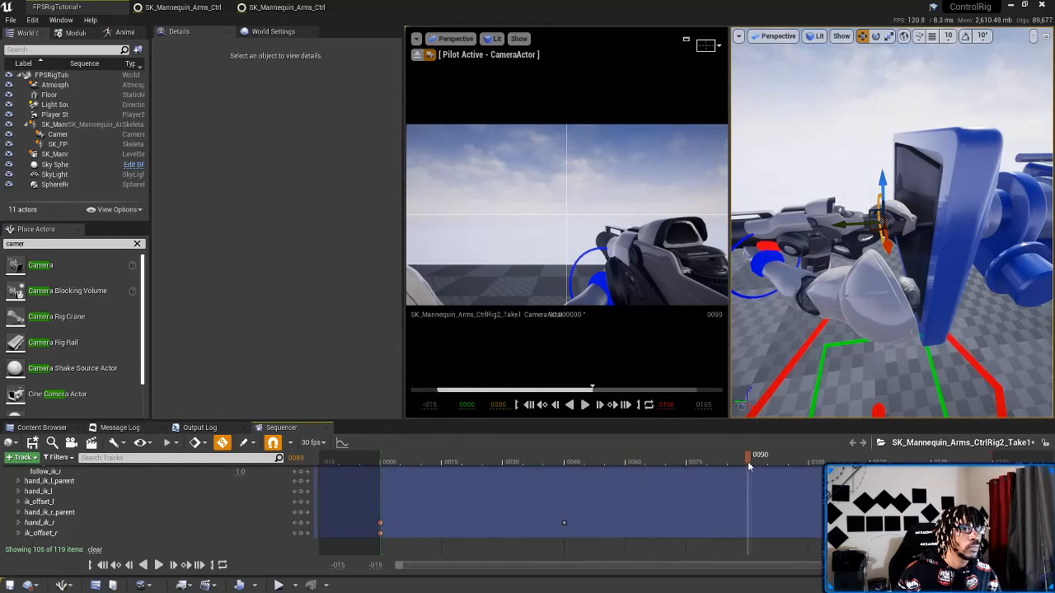
{"action": "left_click_drag", "start_coordinate": [366, 511], "coordinate": [411, 546]}
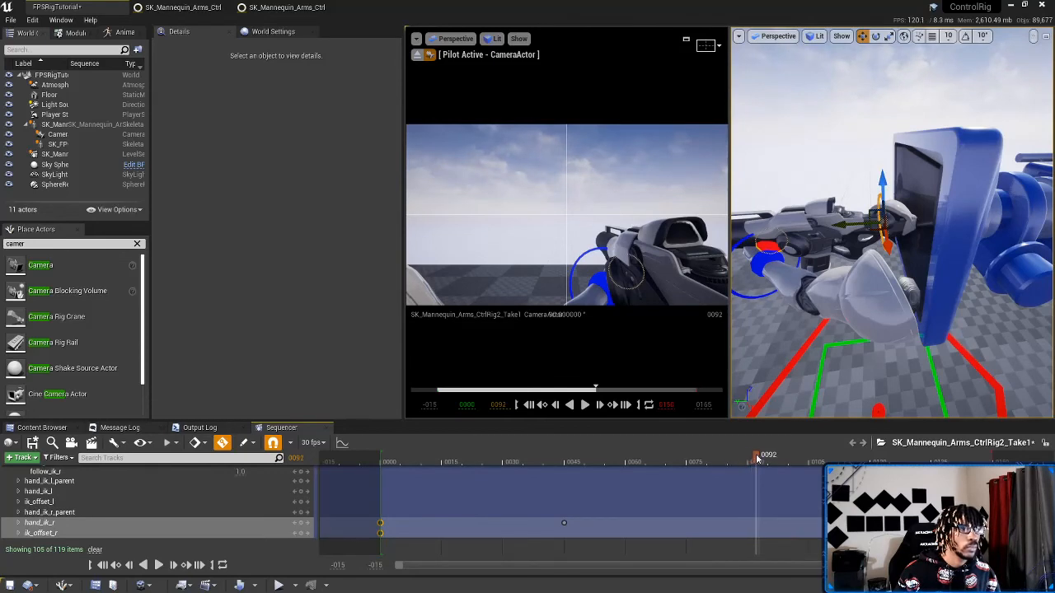
{"action": "key", "text": "ctrl+v"}
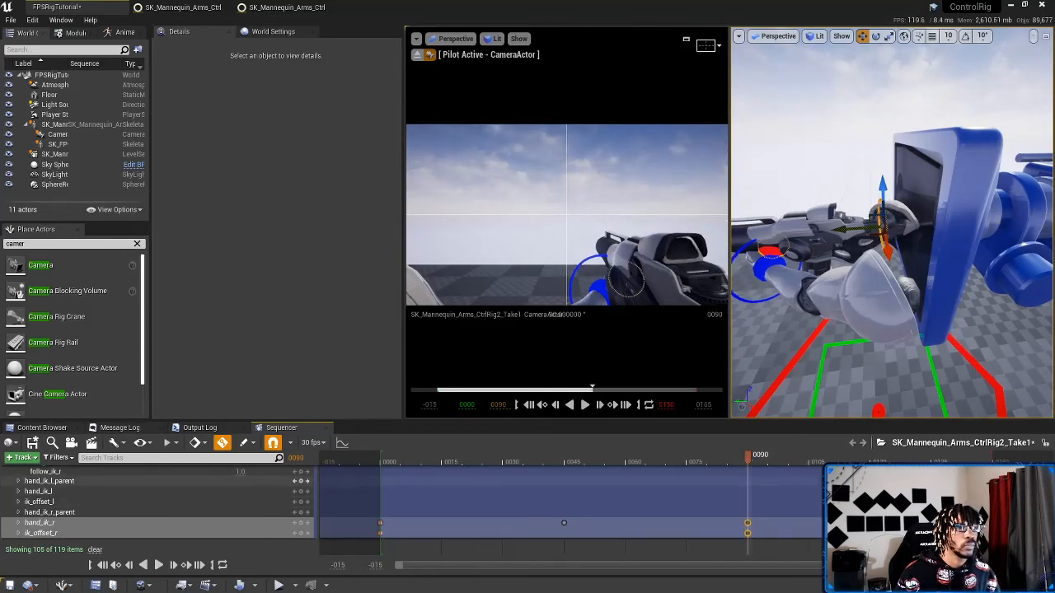
Step: Shorten the playback range to end at about frame 90 and play the animation from frame 0
{"action": "left_click_drag", "start_coordinate": [933, 486], "coordinate": [765, 481]}
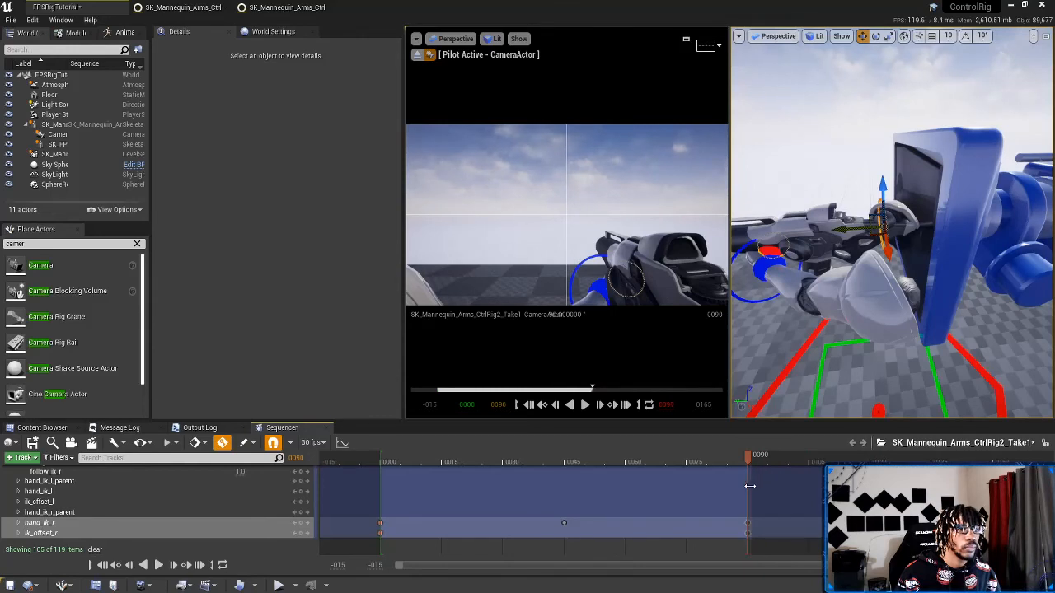
{"action": "left_click_drag", "start_coordinate": [747, 459], "coordinate": [383, 473]}
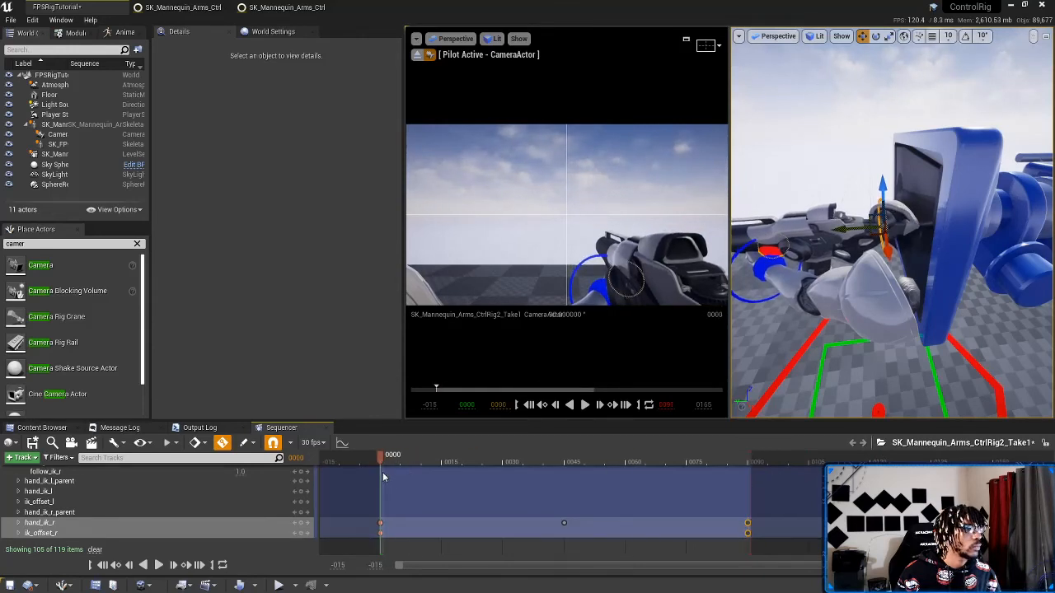
{"action": "left_click", "coordinate": [584, 405]}
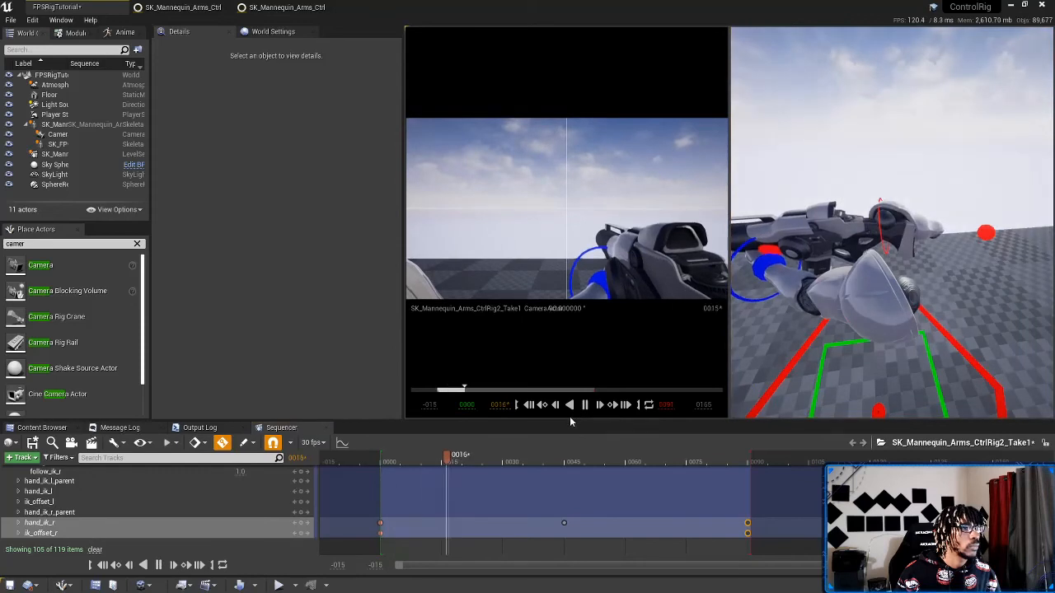